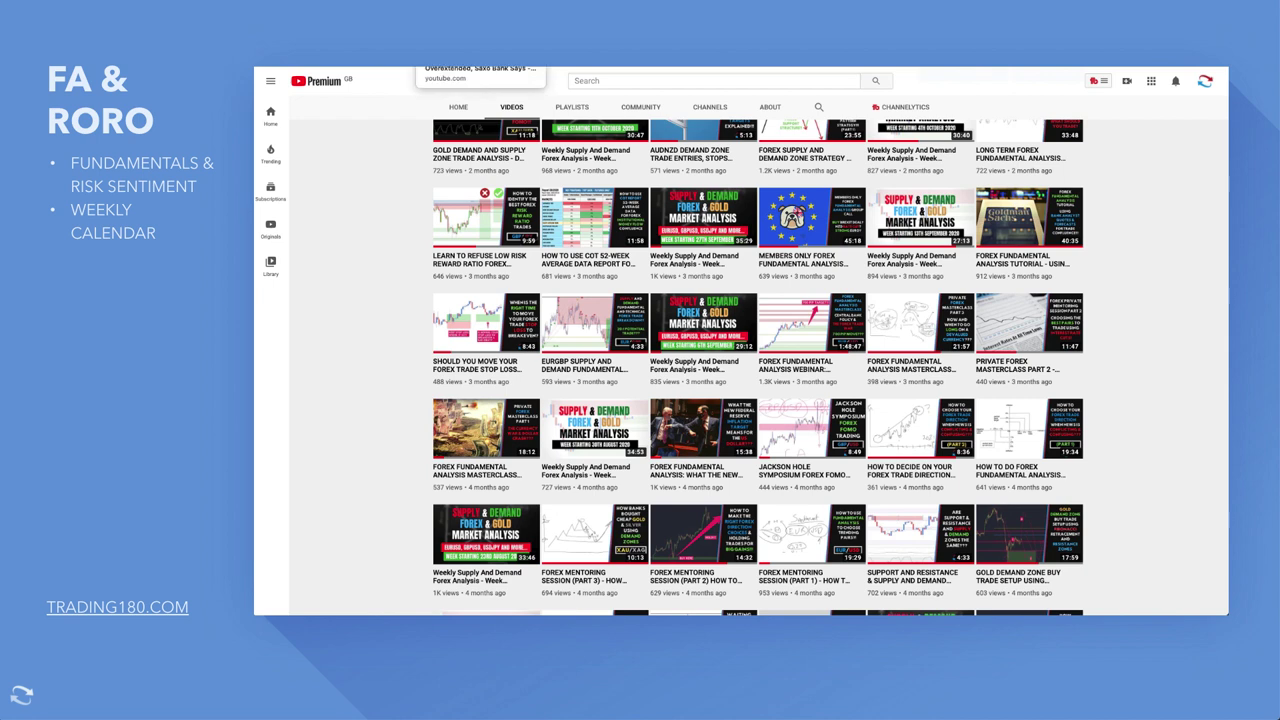
Switch to the Bloomberg tab with the Fed policymaking panel article.
{"action": "left_click", "coordinate": [490, 58]}
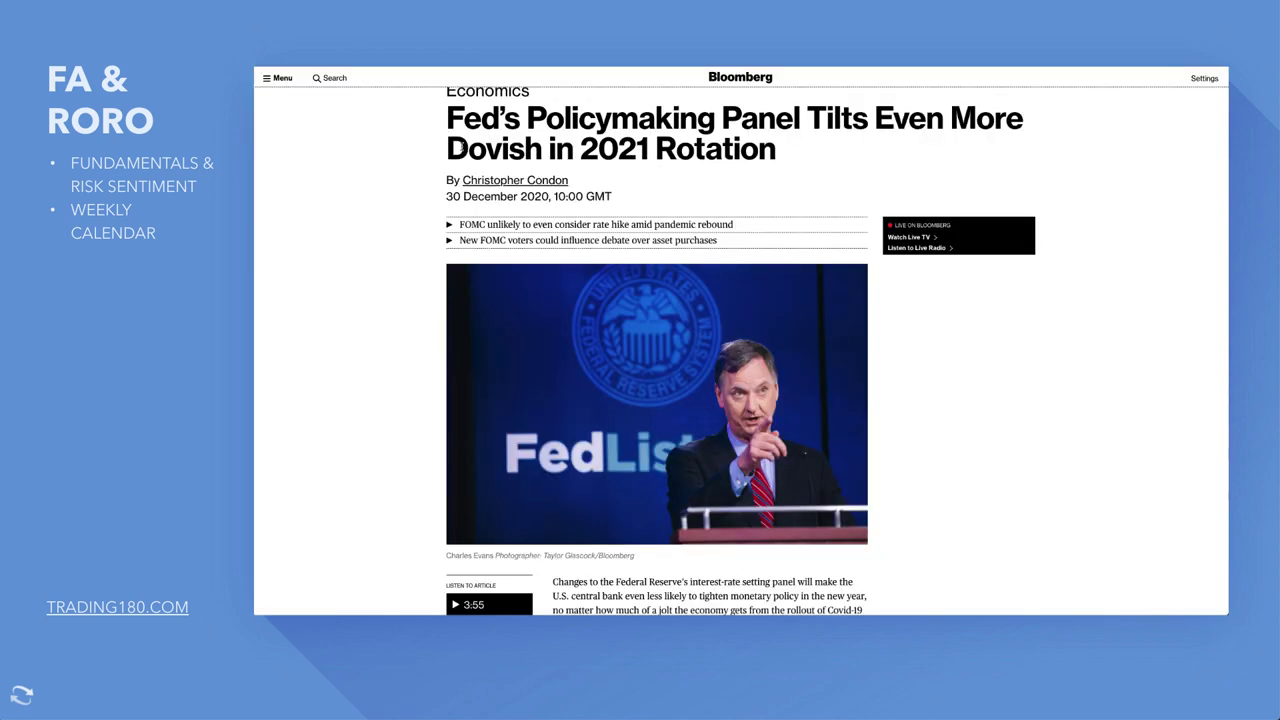
Read through the Fed rotation article and highlight the line about tightening monetary policy.
{"action": "scroll", "coordinate": [634, 176], "scroll_direction": "up", "scroll_amount": 1}
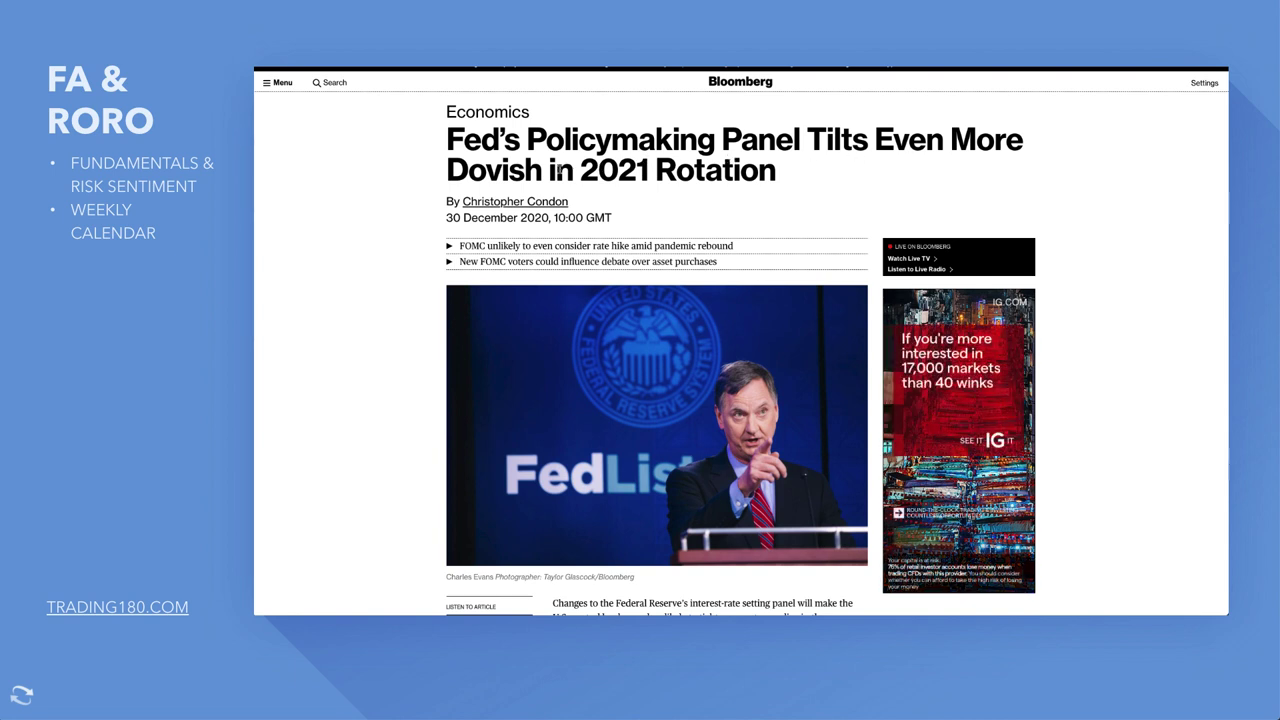
{"action": "scroll", "coordinate": [718, 221], "scroll_direction": "down", "scroll_amount": 2}
{"action": "scroll", "coordinate": [620, 220], "scroll_direction": "up", "scroll_amount": 1}
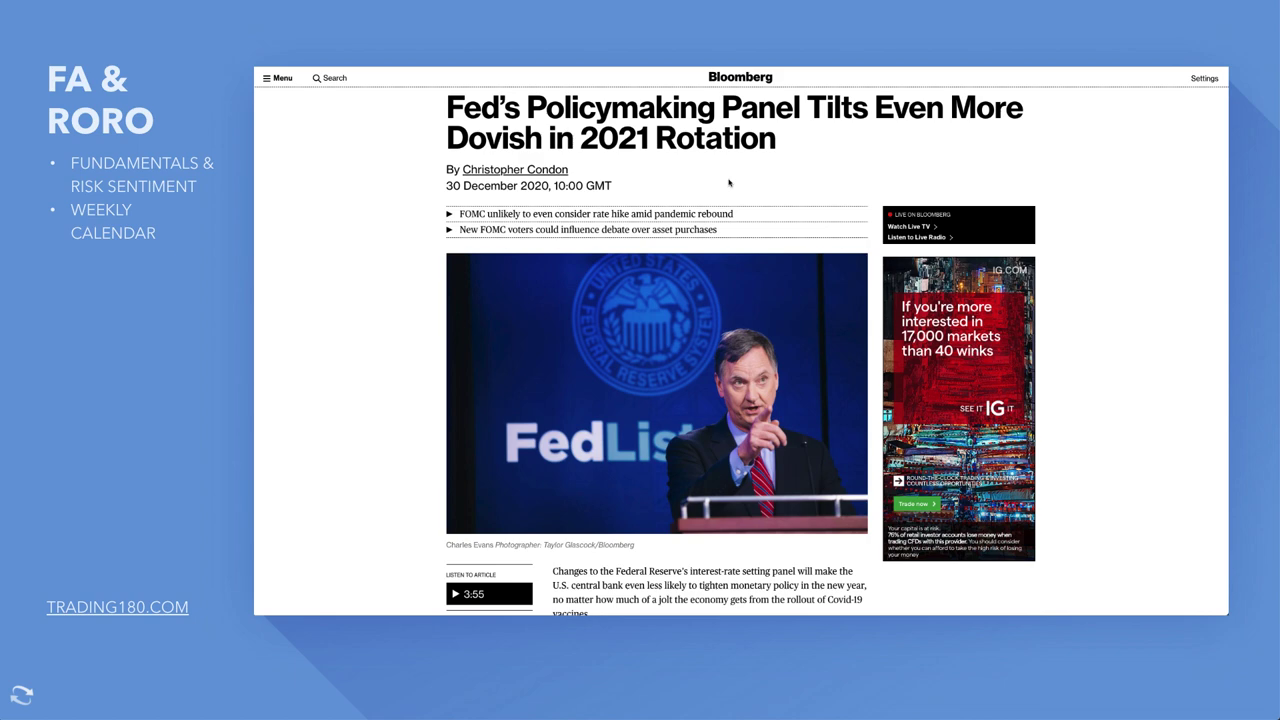
{"action": "scroll", "coordinate": [729, 182], "scroll_direction": "down", "scroll_amount": 3}
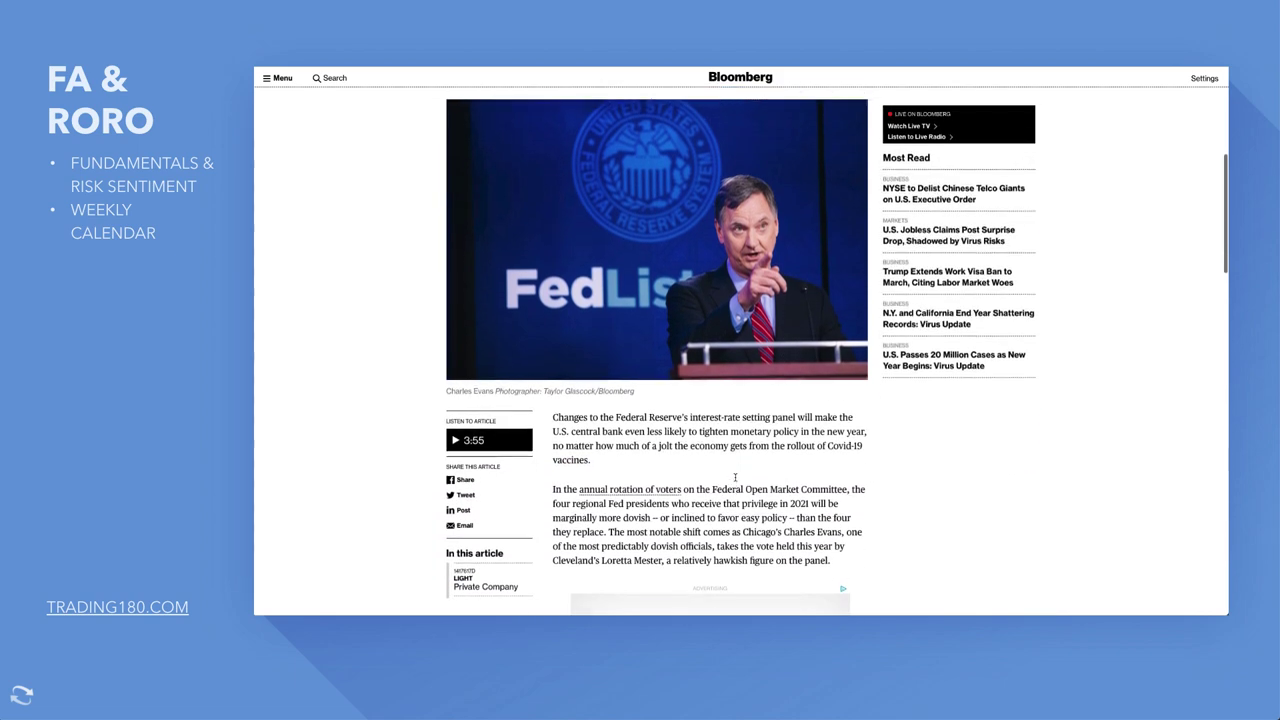
{"action": "scroll", "coordinate": [735, 478], "scroll_direction": "up", "scroll_amount": 1}
{"action": "scroll", "coordinate": [734, 474], "scroll_direction": "down", "scroll_amount": 1}
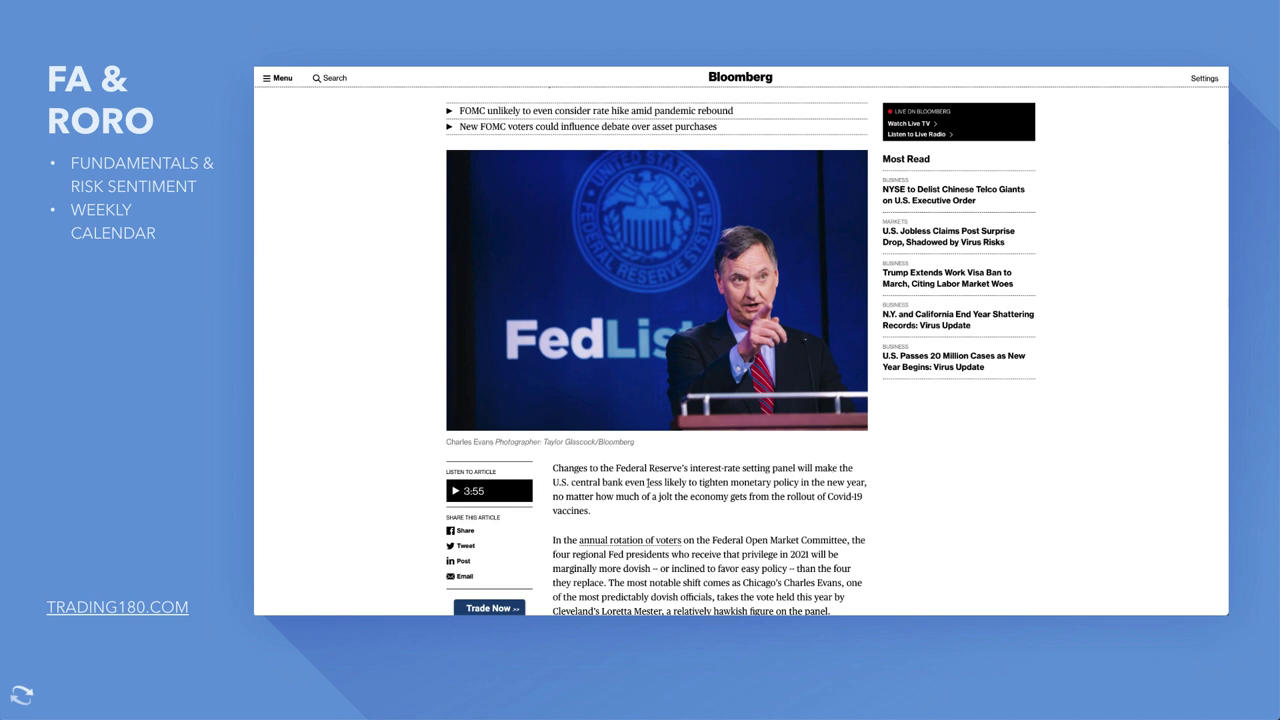
{"action": "left_click_drag", "start_coordinate": [632, 482], "coordinate": [827, 513]}
Return to the YouTube channel's grid of forex videos with Ctrl+Tab.
{"action": "scroll", "coordinate": [690, 422], "scroll_direction": "up", "scroll_amount": 3}
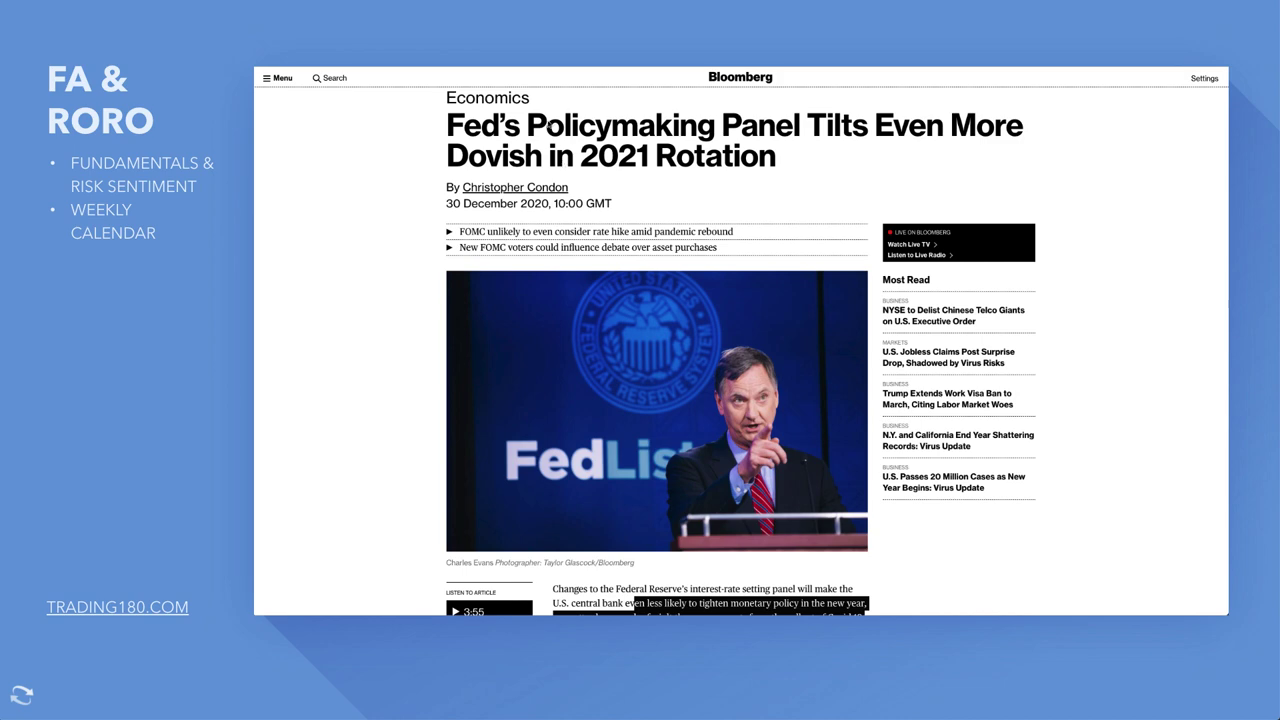
{"action": "key", "text": "ctrl+Tab"}
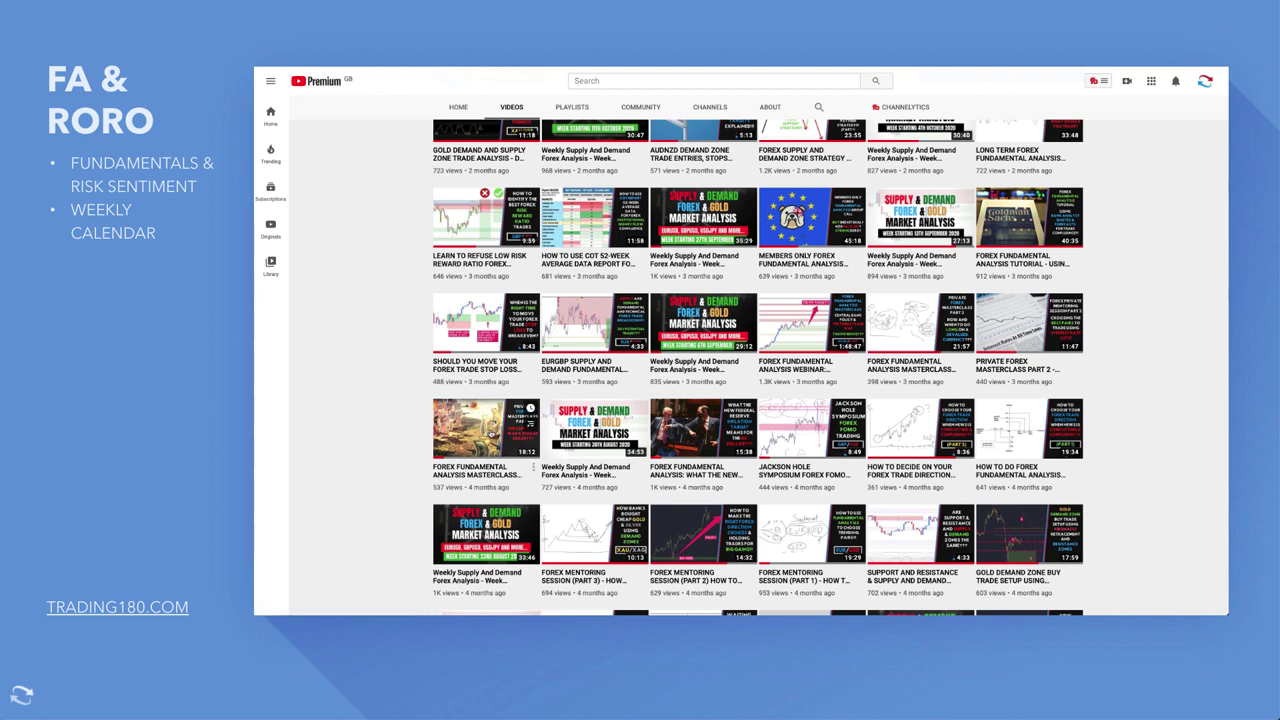
{"action": "mouse_move", "coordinate": [503, 437]}
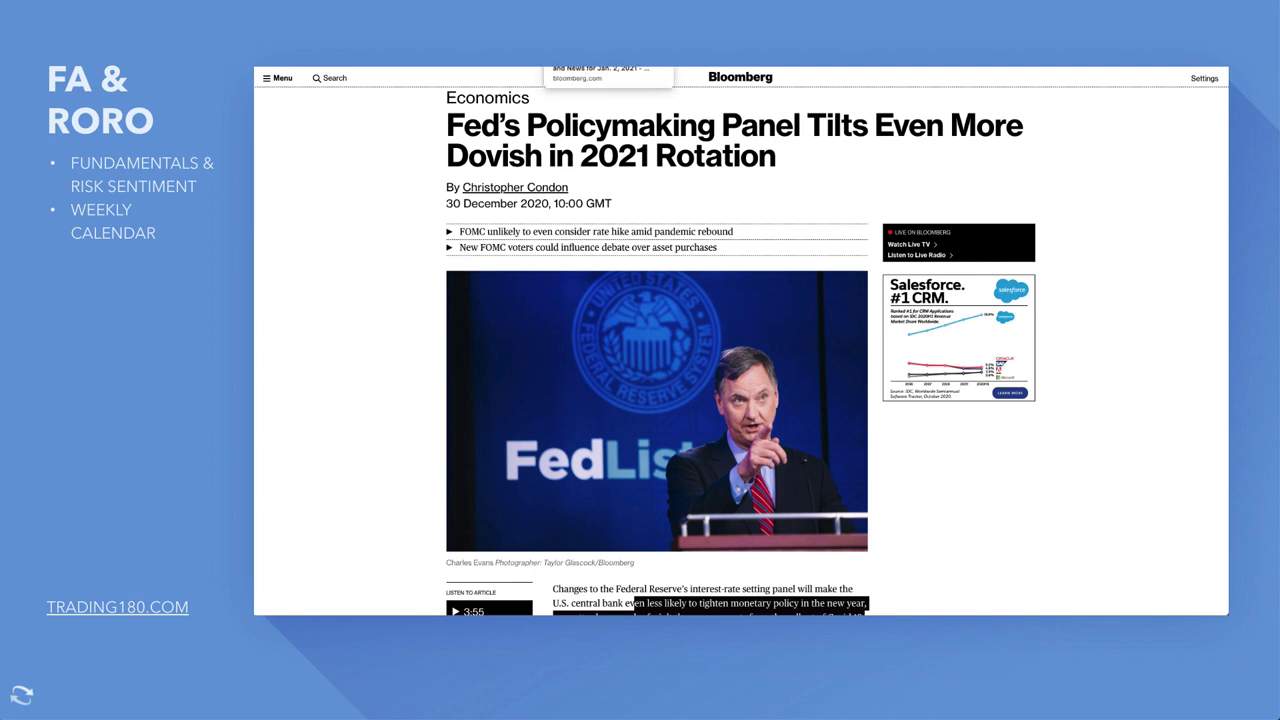
Switch back to the Bloomberg 'Fed's Policymaking Panel Tilts Even More Dovish' article with Ctrl+Tab.
{"action": "key", "text": "ctrl+Tab"}
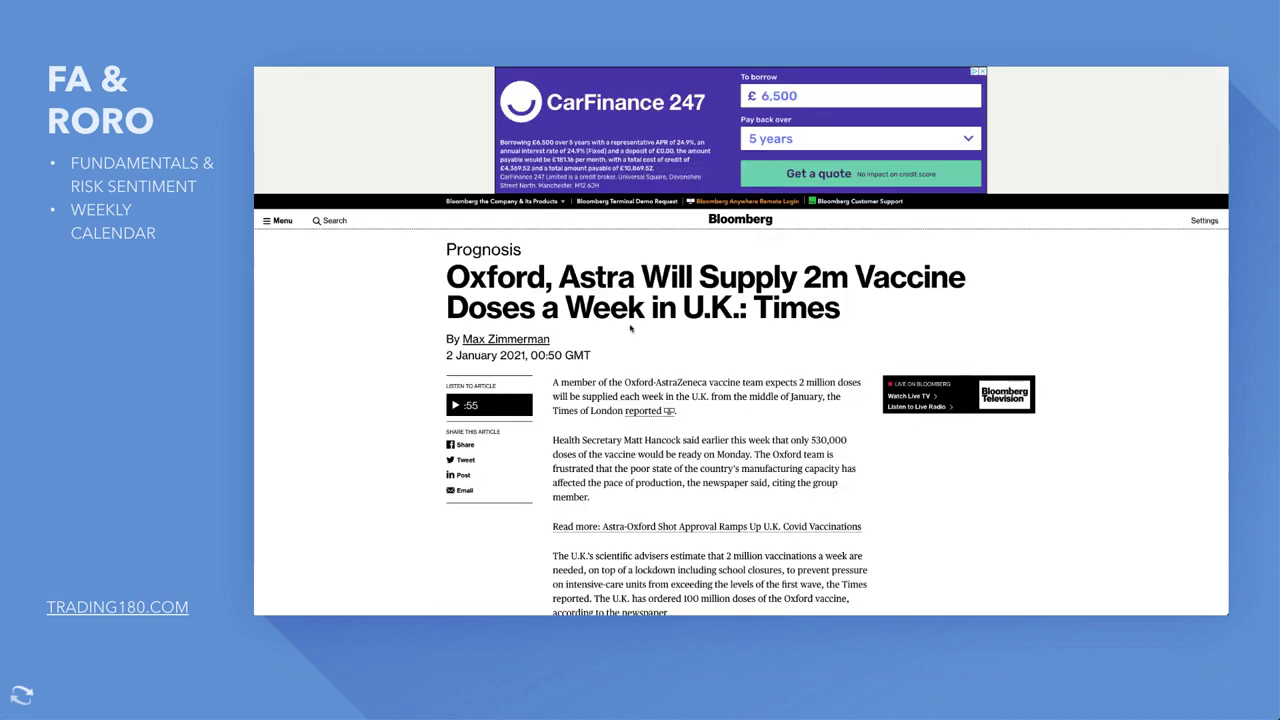
Skim the vaccine-supply article, then switch to the Brexit businesses article.
{"action": "scroll", "coordinate": [630, 328], "scroll_direction": "down", "scroll_amount": 2}
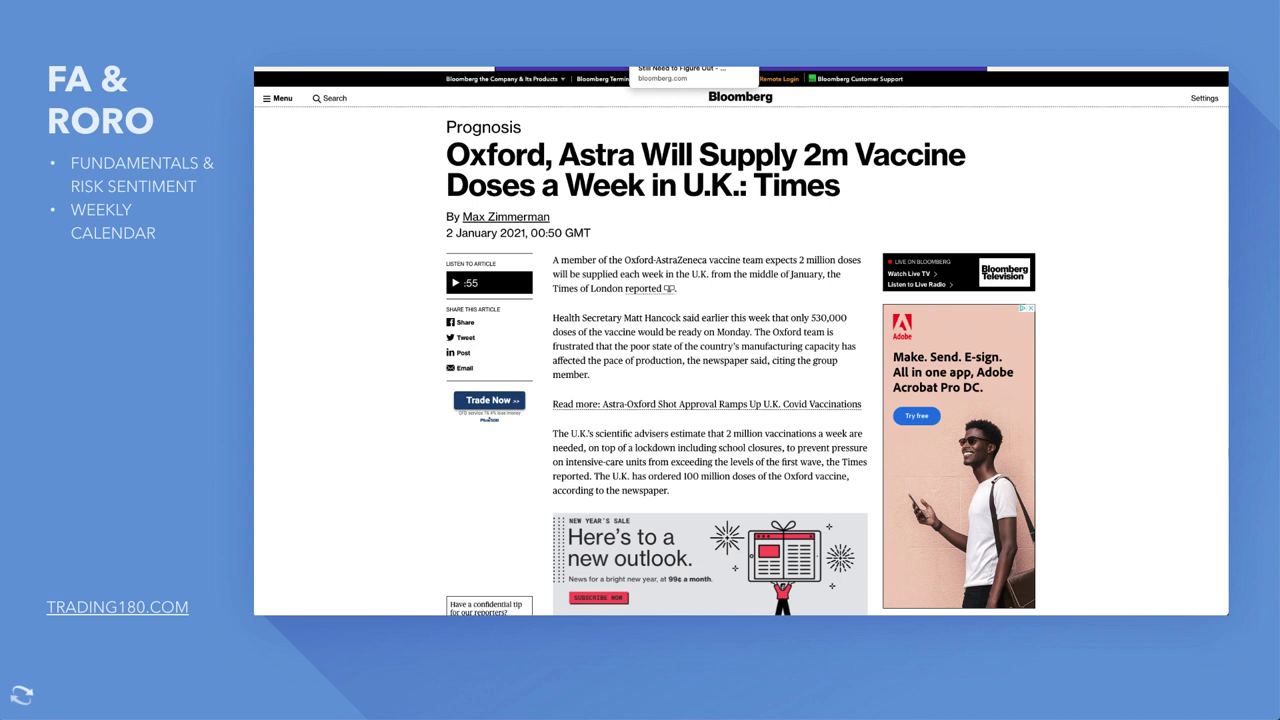
{"action": "left_click", "coordinate": [680, 67]}
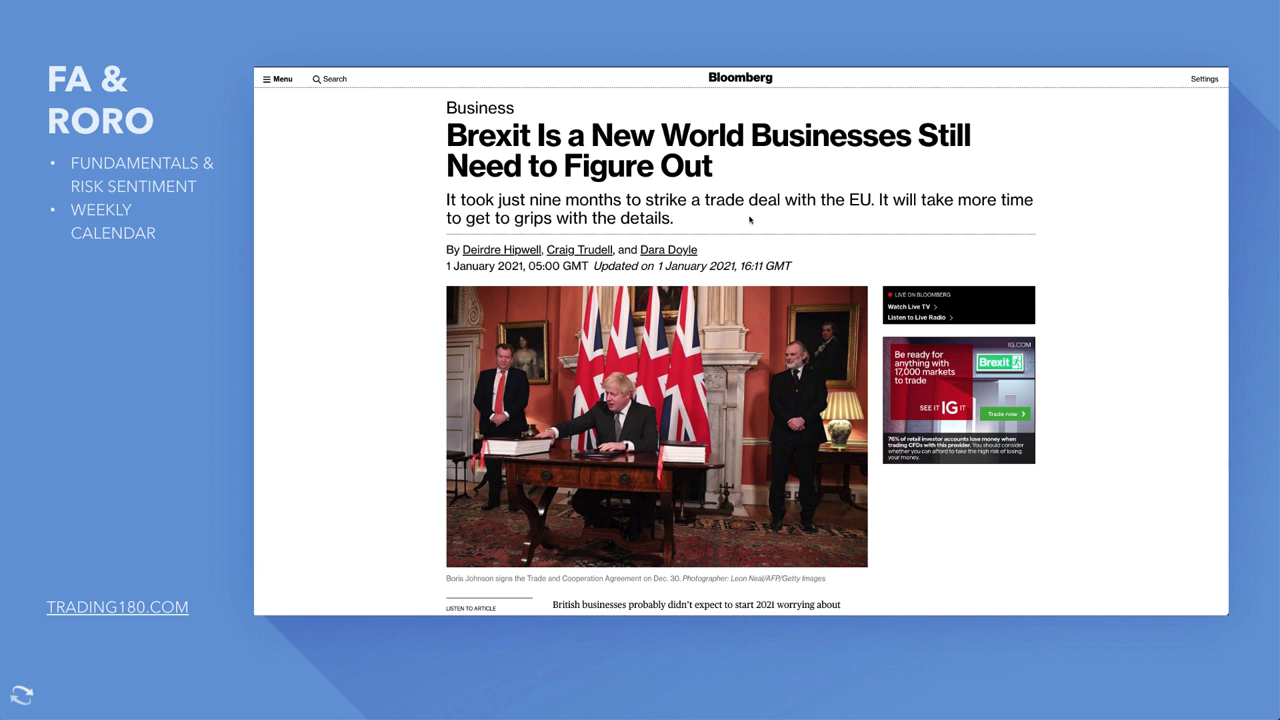
Skim the City of London Brexit article, then open the ECB/Rehn strengthening euro article.
{"action": "key", "text": "Right"}
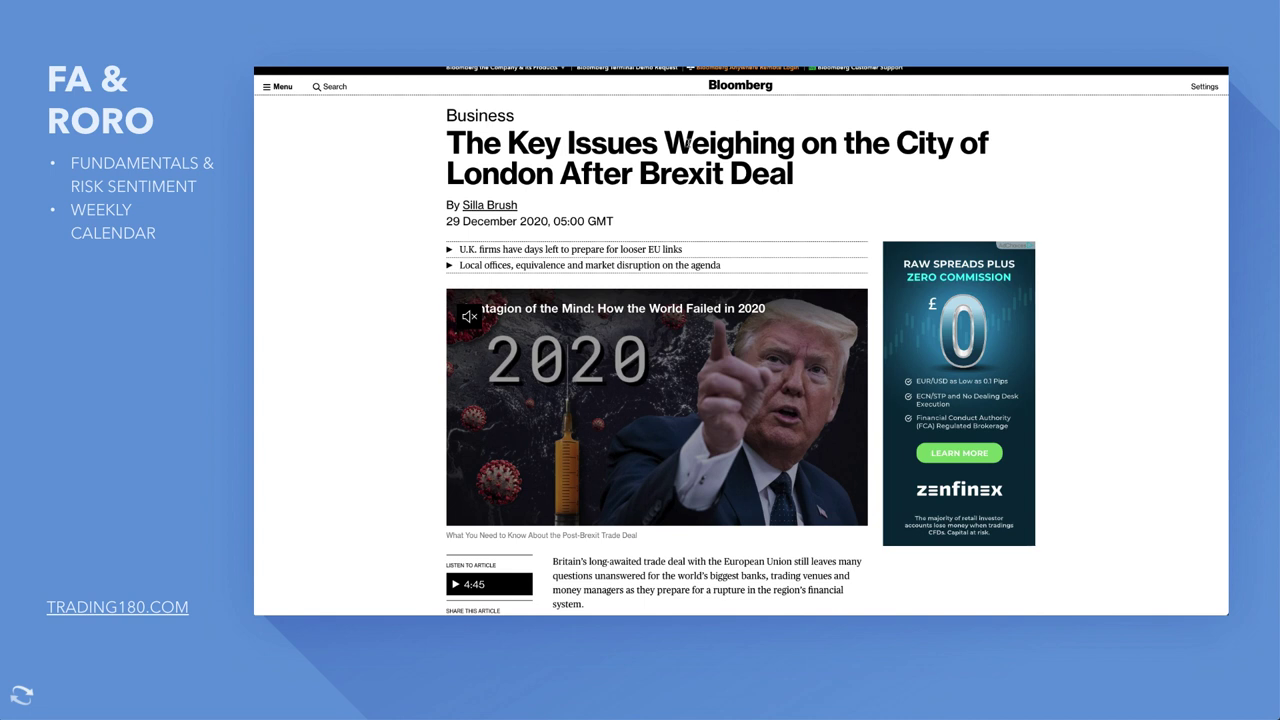
{"action": "scroll", "coordinate": [690, 143], "scroll_direction": "down", "scroll_amount": 1}
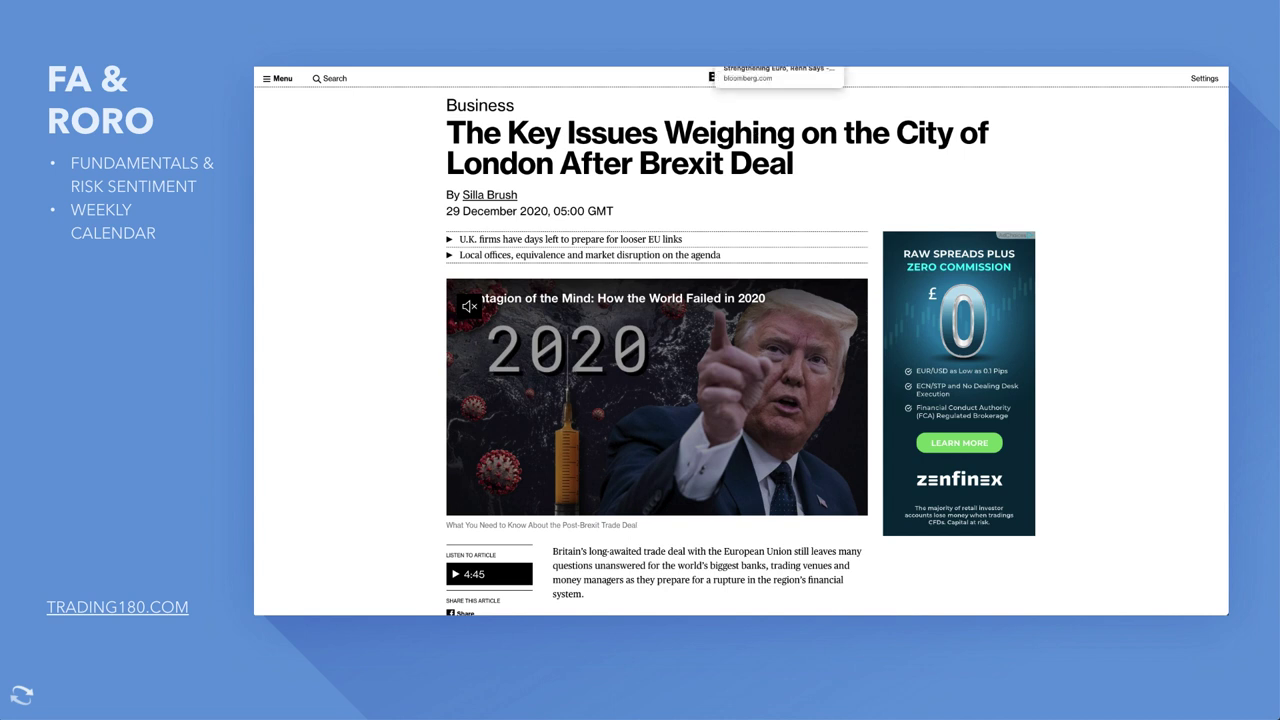
{"action": "left_click", "coordinate": [760, 62]}
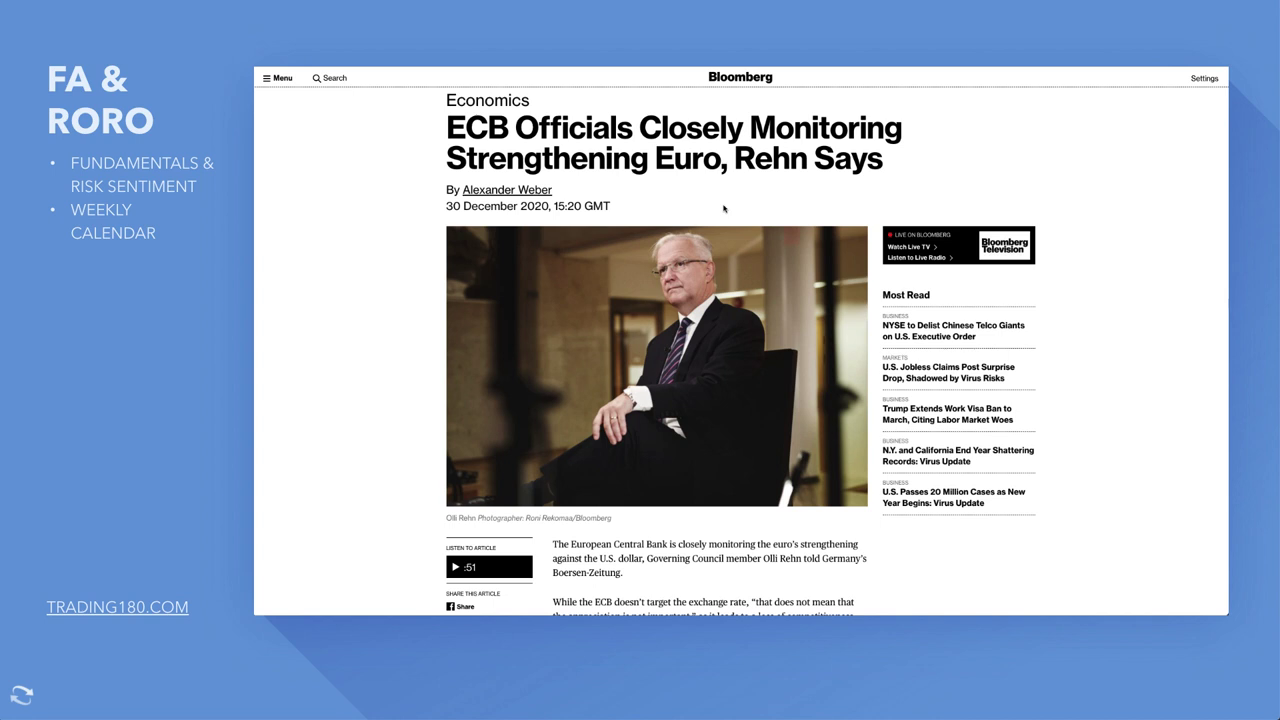
Highlight the ECB article's passages on the euro's 15% rise against the dollar and lost competitiveness.
{"action": "scroll", "coordinate": [723, 208], "scroll_direction": "down", "scroll_amount": 2}
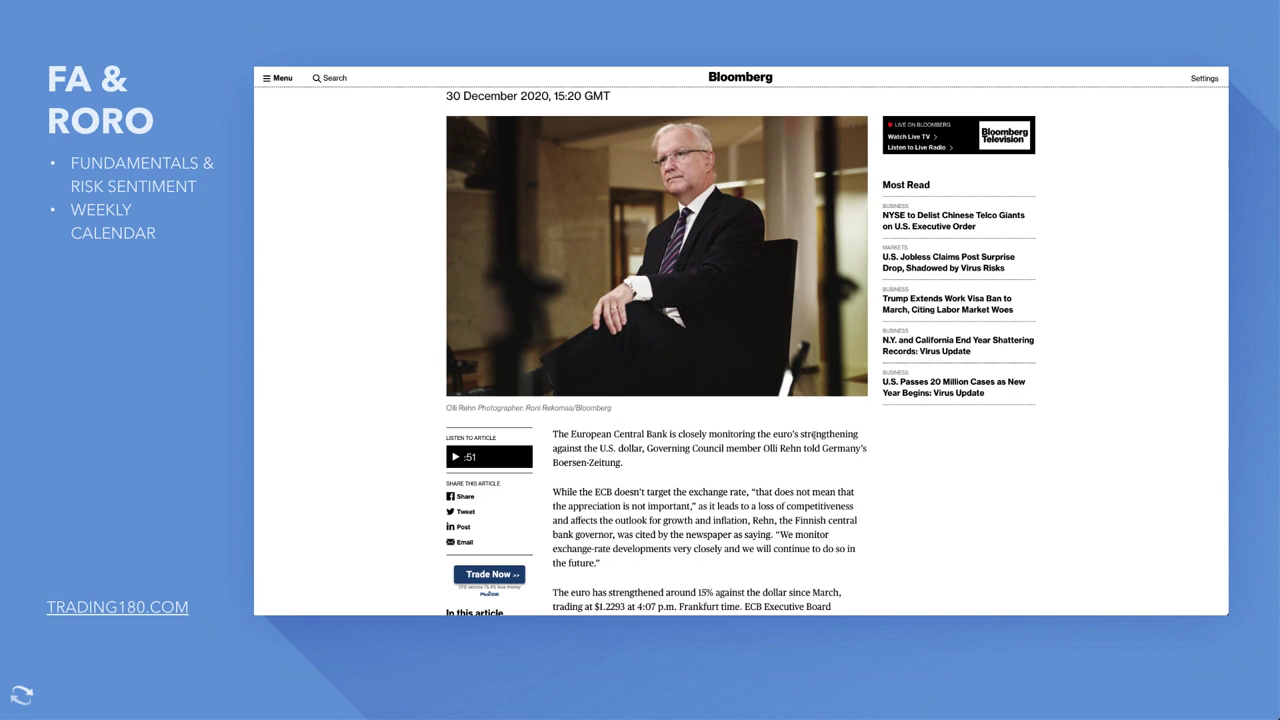
{"action": "left_click_drag", "start_coordinate": [562, 449], "coordinate": [665, 465]}
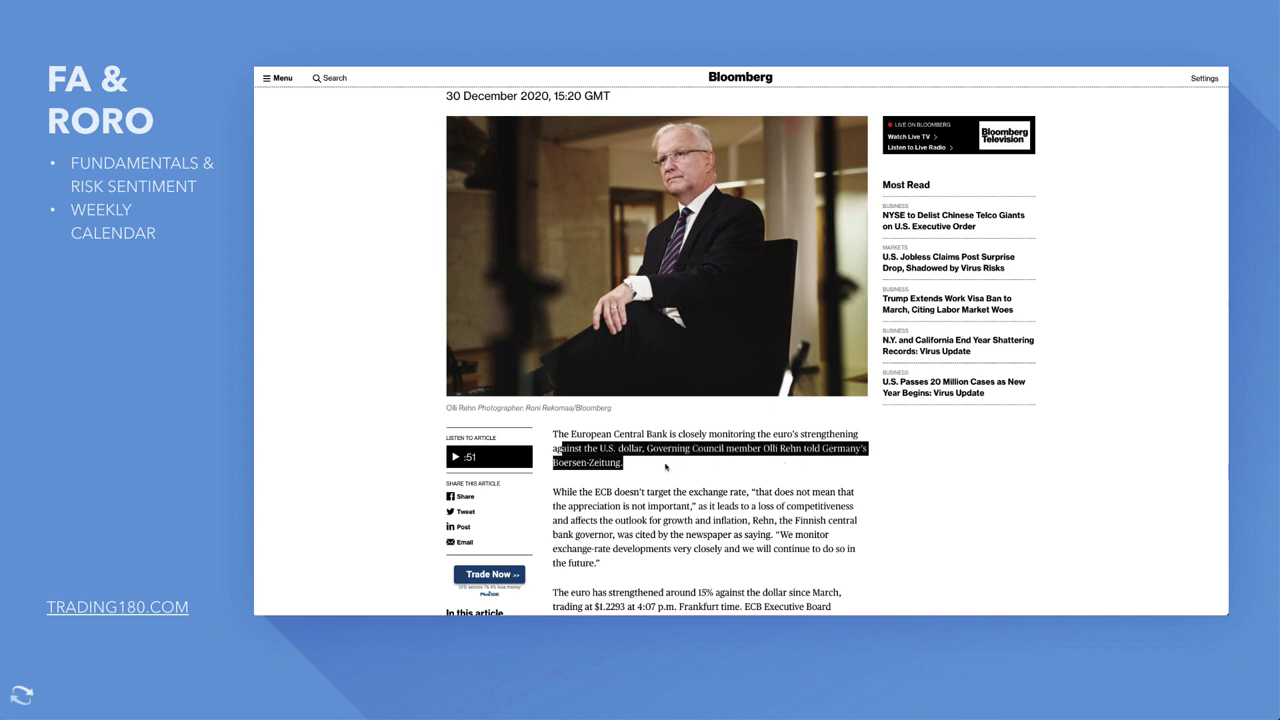
{"action": "scroll", "coordinate": [640, 450], "scroll_direction": "down", "scroll_amount": 1}
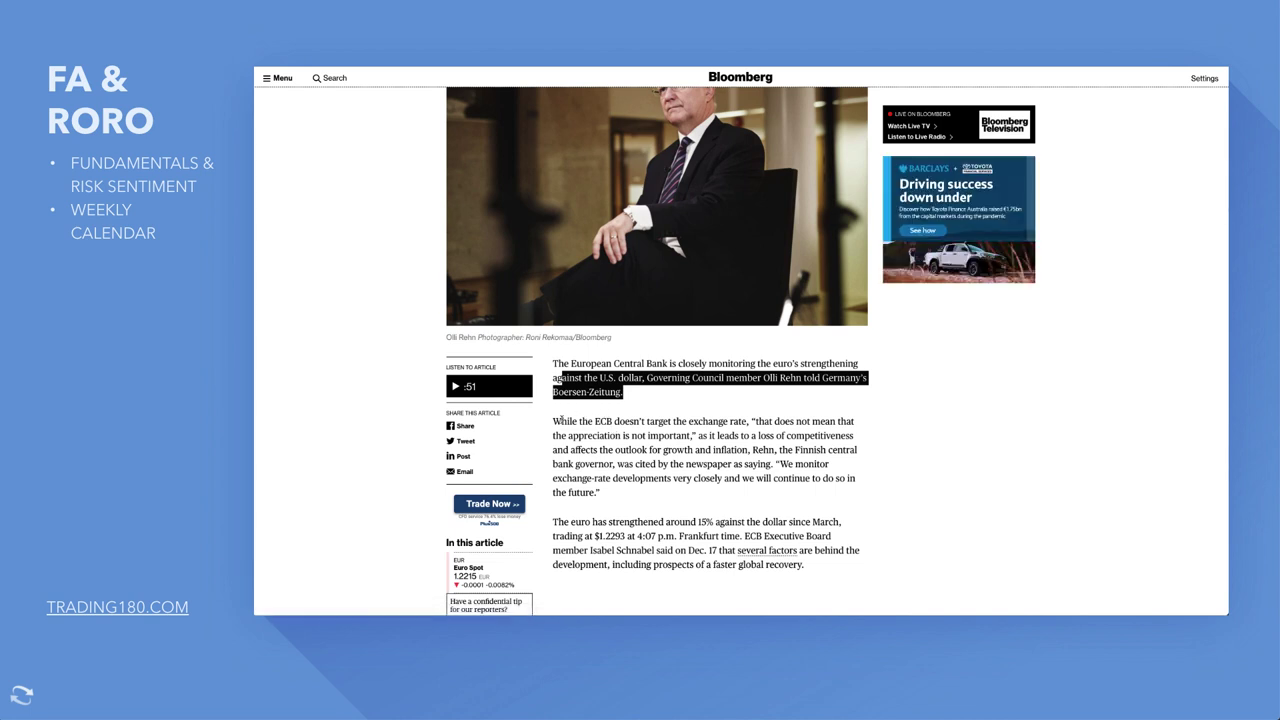
{"action": "left_click_drag", "start_coordinate": [553, 422], "coordinate": [697, 437]}
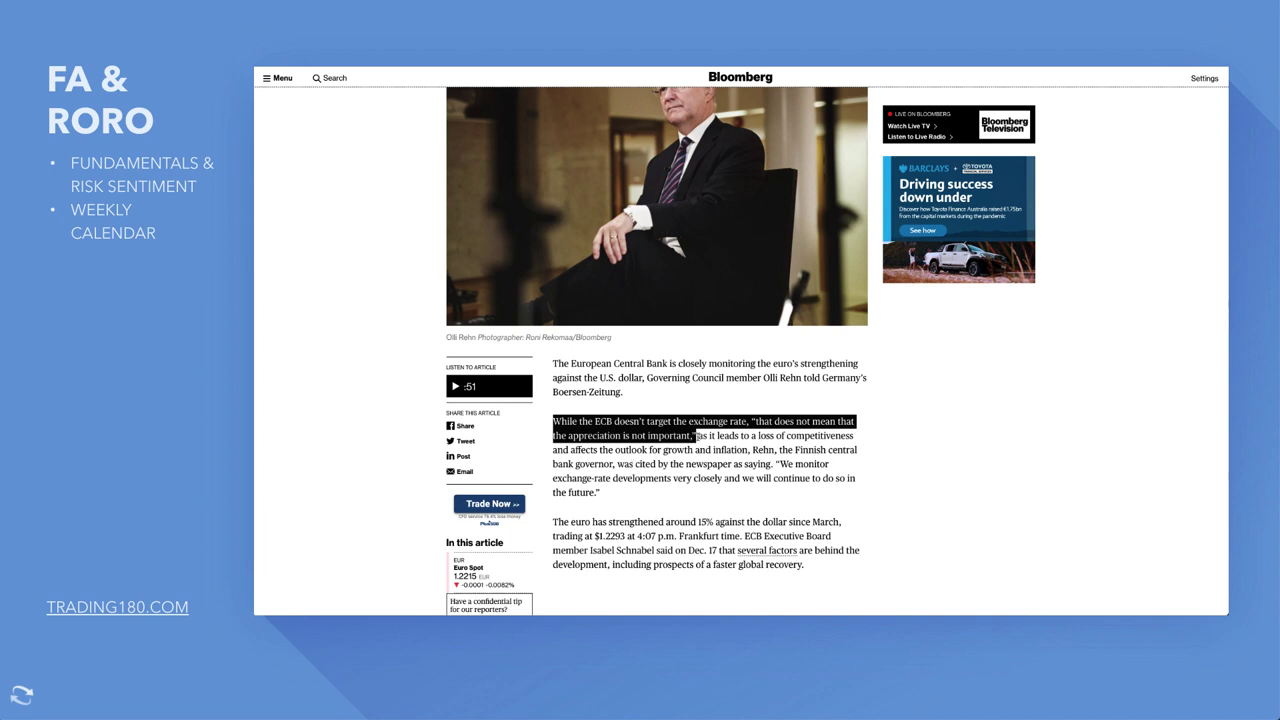
{"action": "left_click", "coordinate": [695, 436]}
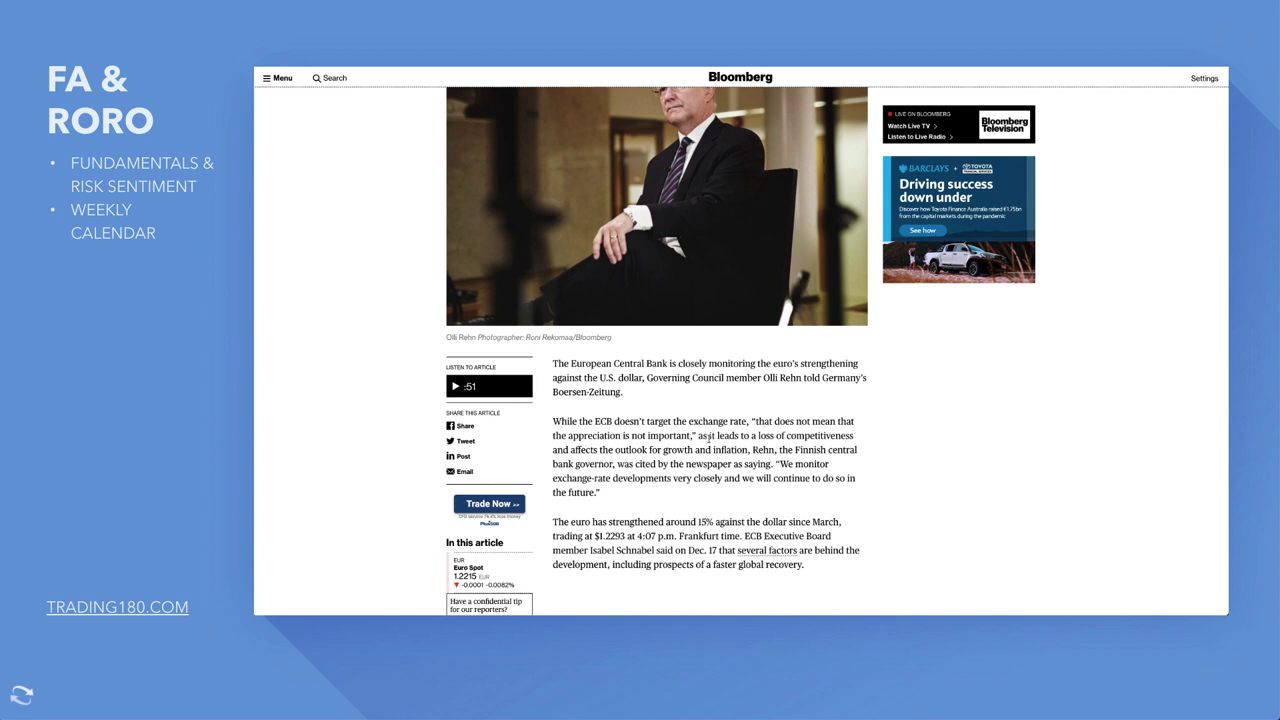
{"action": "left_click_drag", "start_coordinate": [697, 436], "coordinate": [716, 504]}
{"action": "left_click_drag", "start_coordinate": [579, 522], "coordinate": [613, 542]}
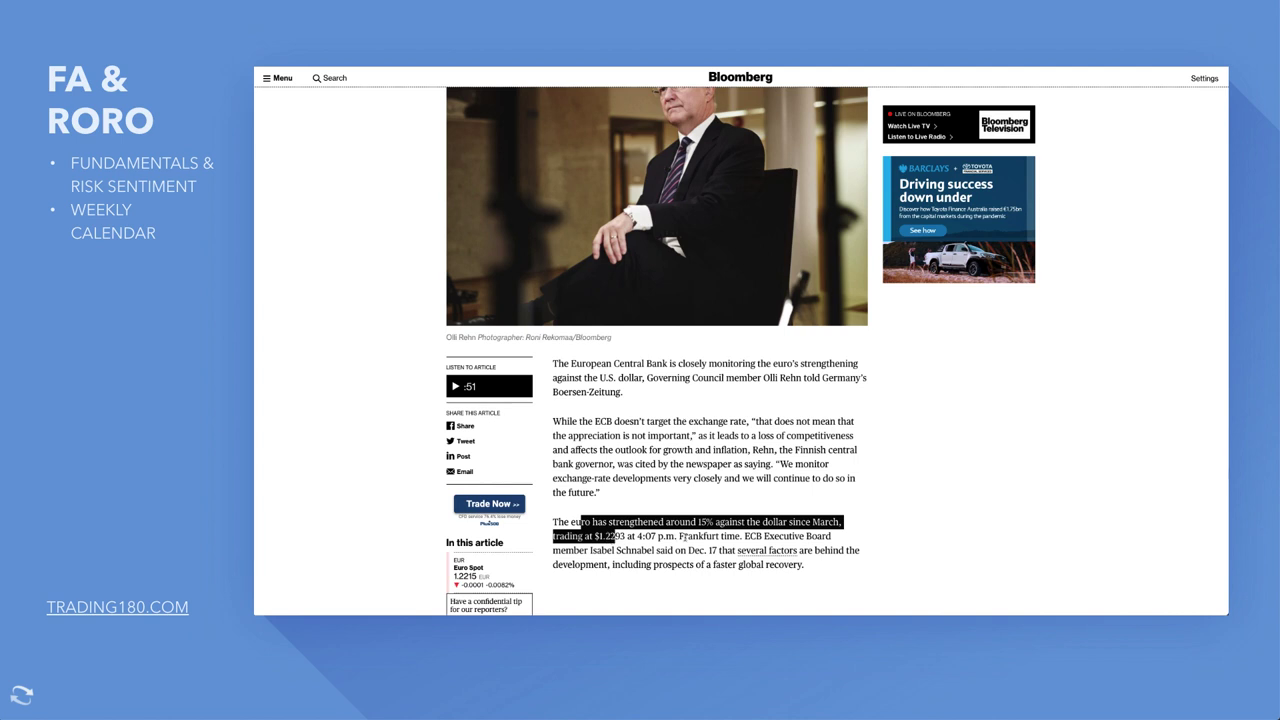
{"action": "scroll", "coordinate": [795, 516], "scroll_direction": "up", "scroll_amount": 1}
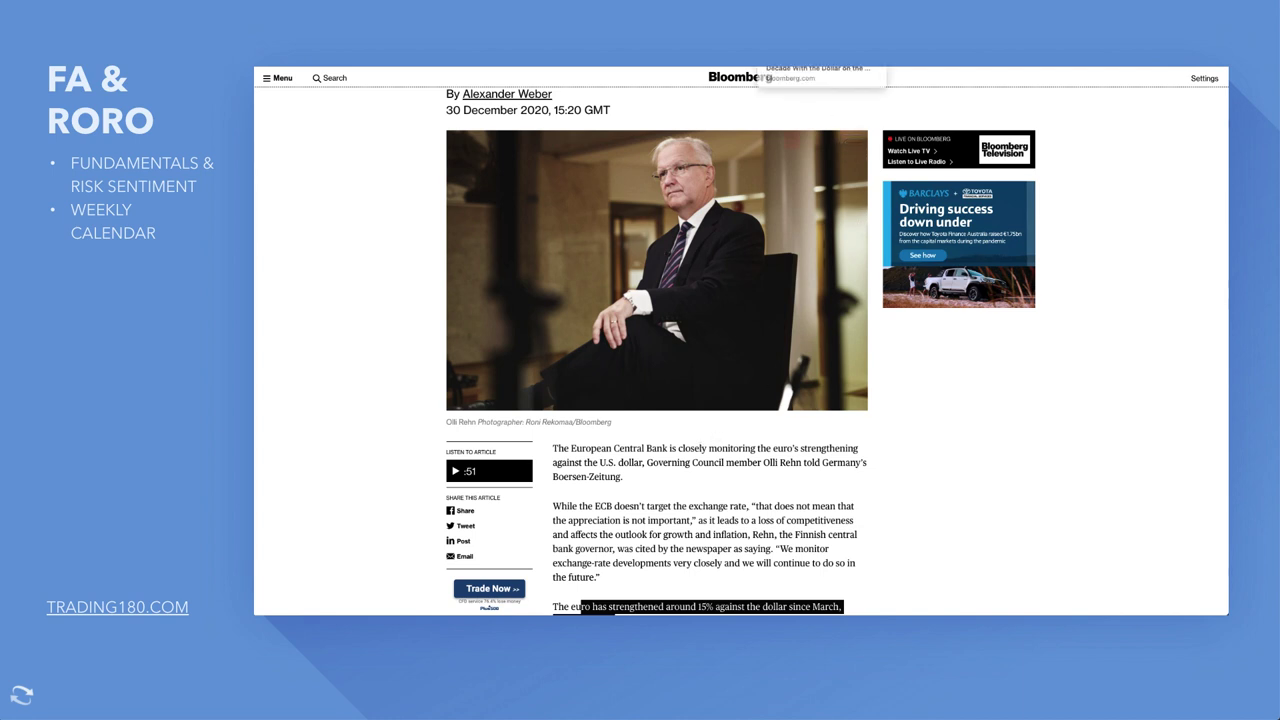
Open the Gold Miners banner-year article and briefly highlight its stimulus and weaker-dollar bullet.
{"action": "left_click", "coordinate": [800, 60]}
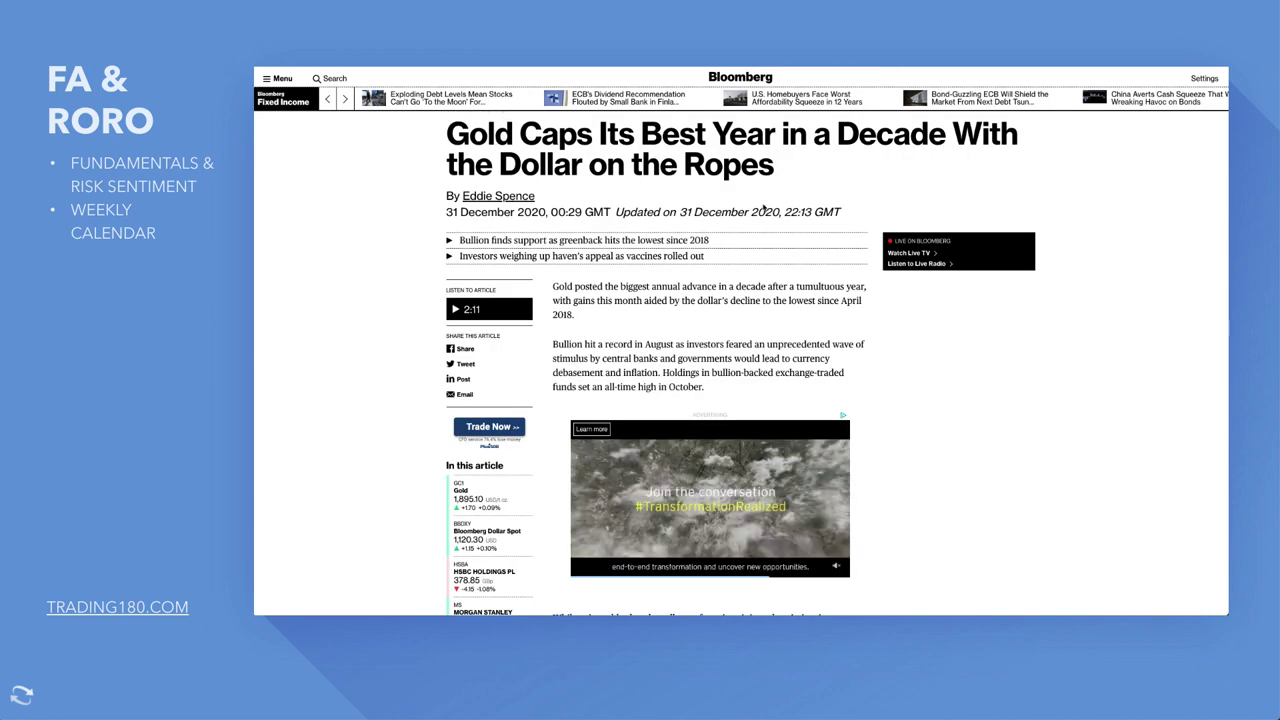
{"action": "scroll", "coordinate": [470, 160], "scroll_direction": "up", "scroll_amount": 1}
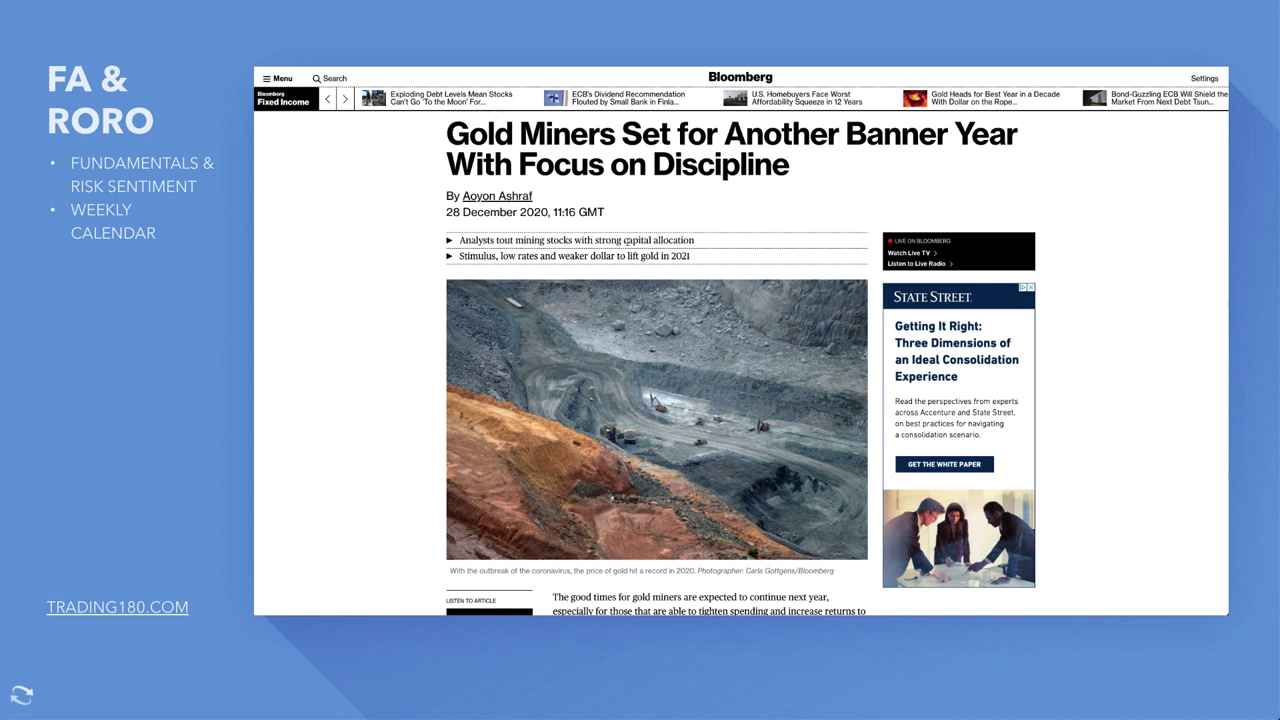
{"action": "left_click_drag", "start_coordinate": [458, 258], "coordinate": [694, 261]}
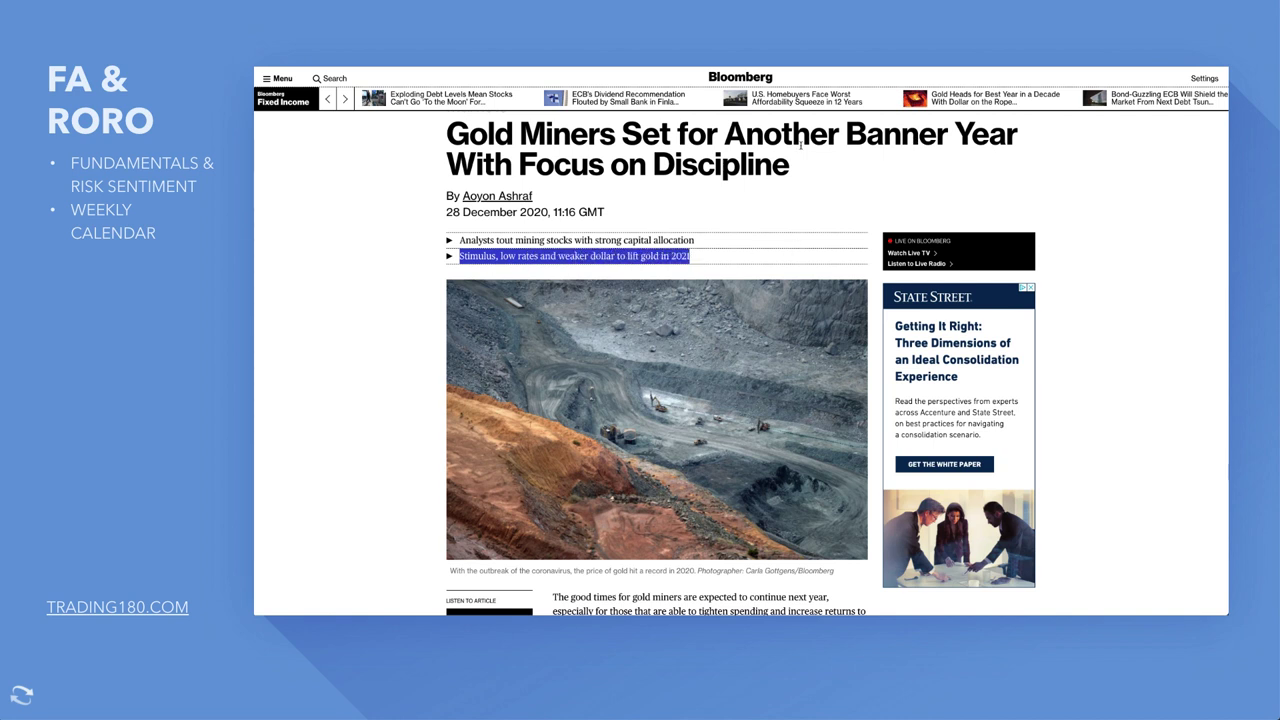
{"action": "left_click", "coordinate": [814, 223]}
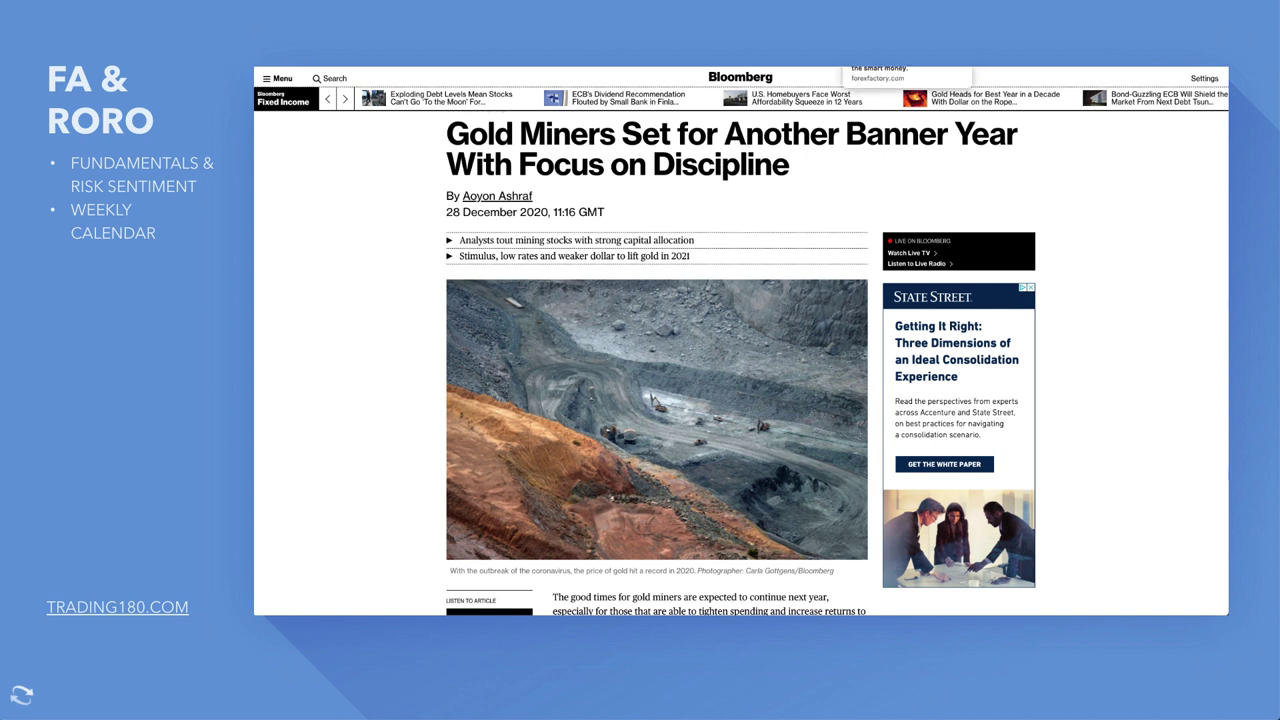
{"action": "left_click", "coordinate": [880, 66]}
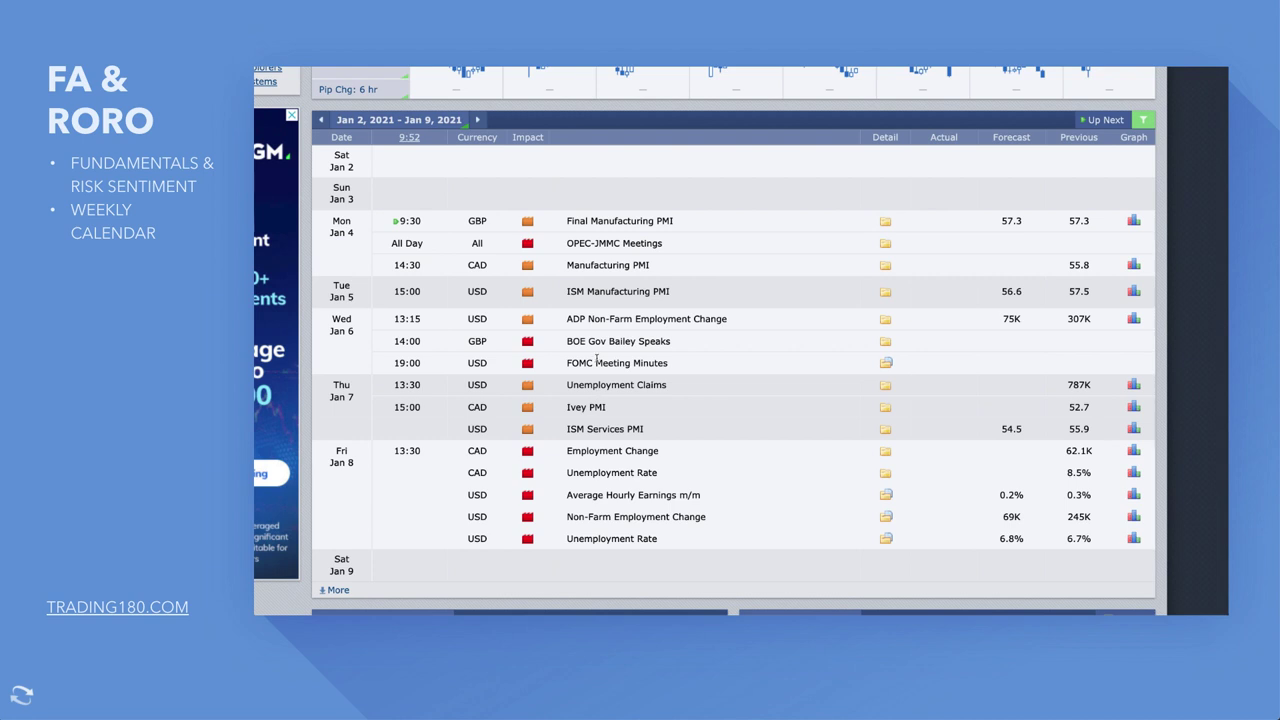
Highlight FOMC Meeting Minutes, CAD Employment Change, CAD Unemployment Rate and BOE Gov Bailey Speaks.
{"action": "left_click_drag", "start_coordinate": [568, 363], "coordinate": [668, 363]}
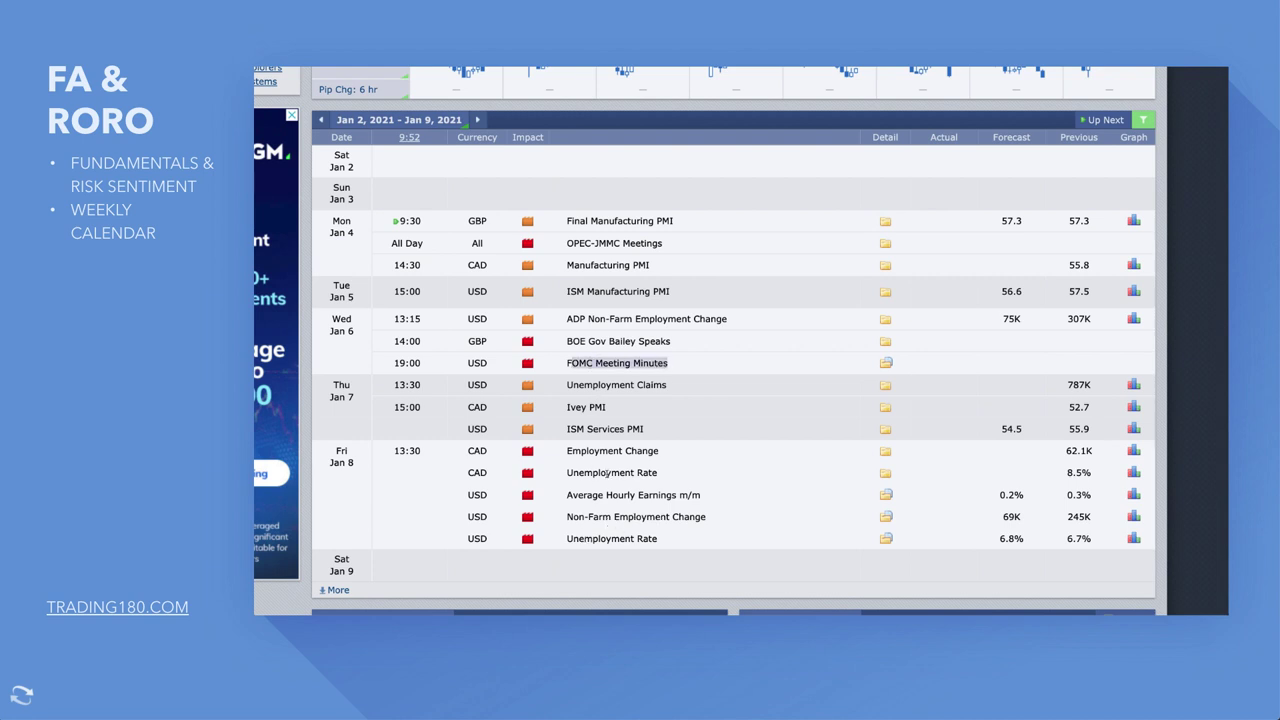
{"action": "left_click_drag", "start_coordinate": [567, 451], "coordinate": [660, 451]}
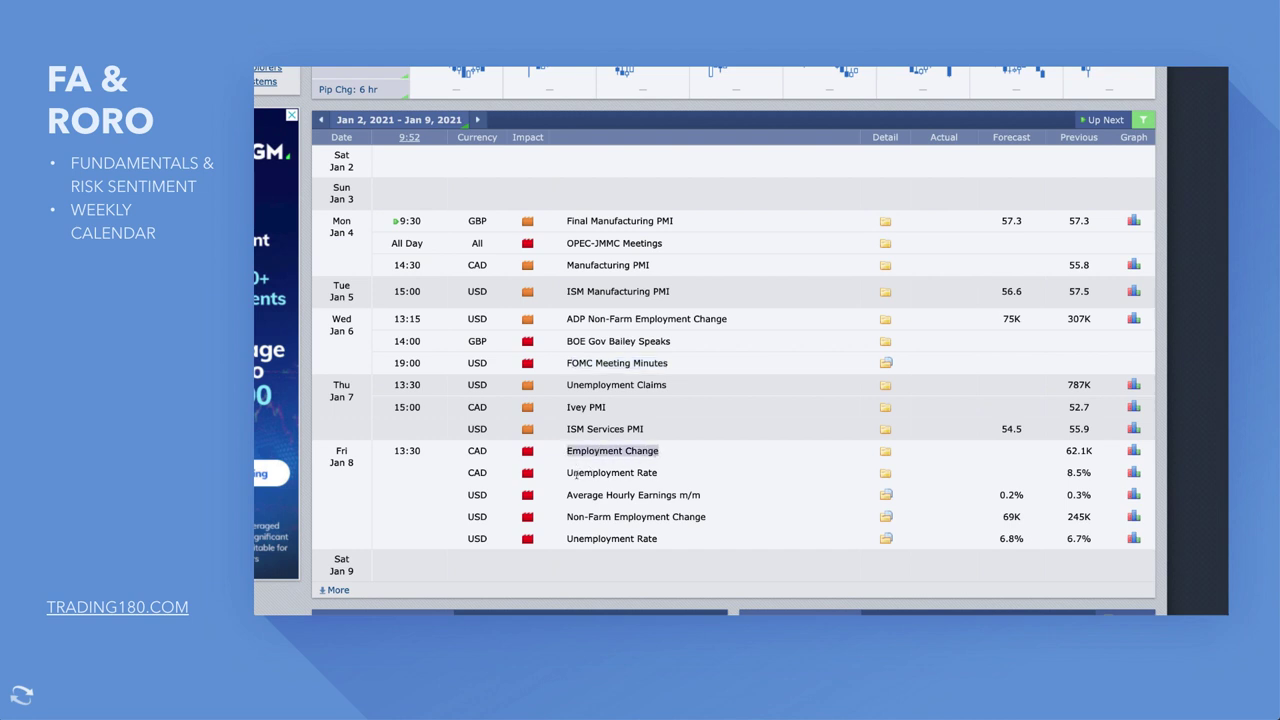
{"action": "left_click_drag", "start_coordinate": [566, 474], "coordinate": [636, 474]}
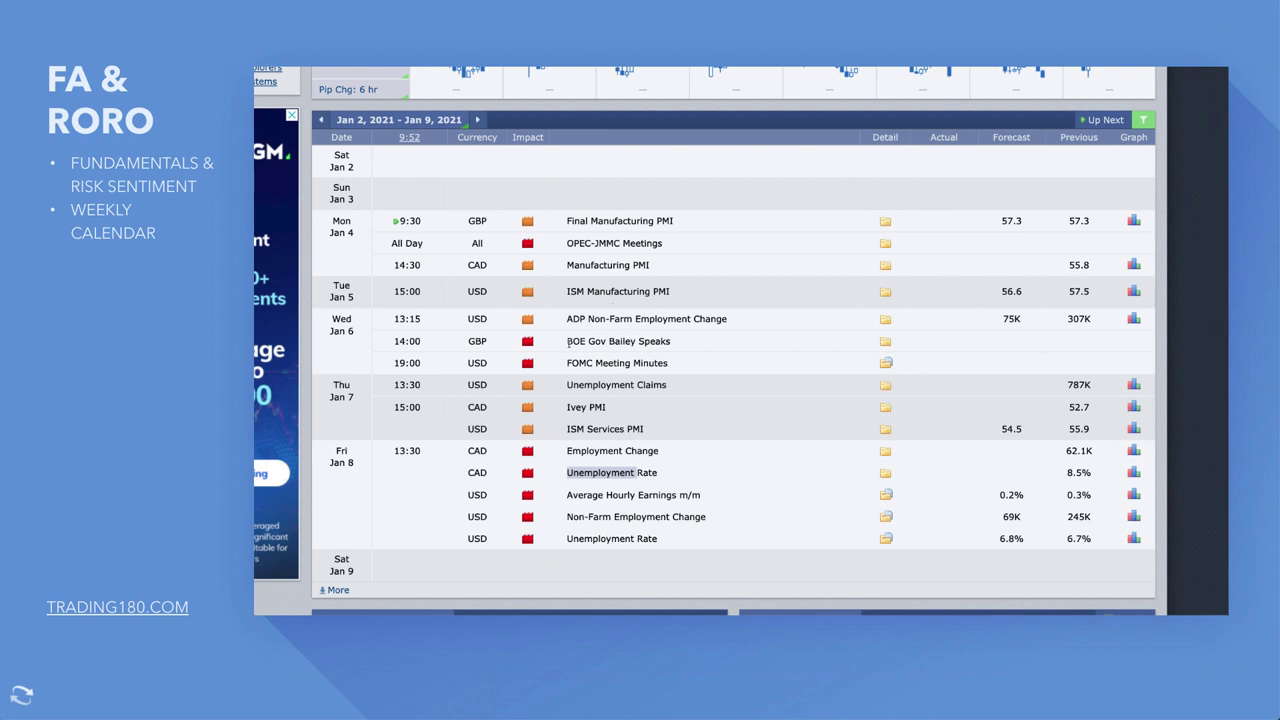
{"action": "left_click_drag", "start_coordinate": [567, 341], "coordinate": [670, 343]}
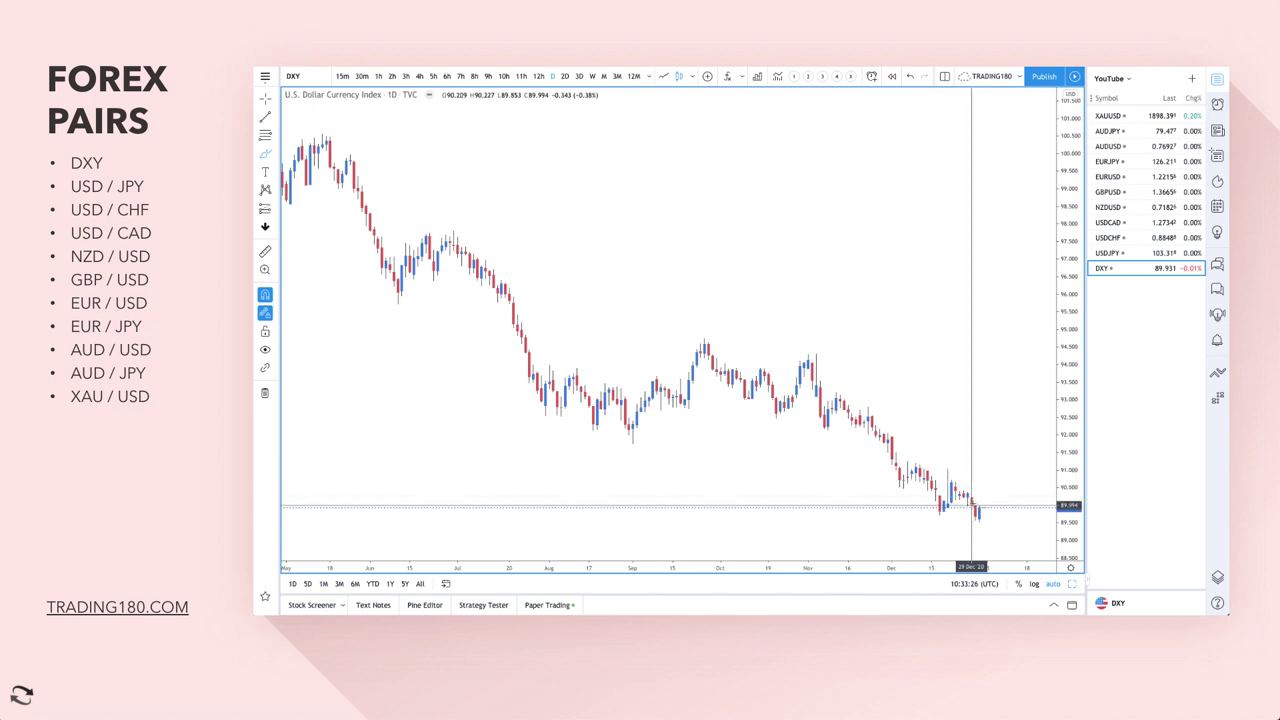
Zoom the DXY daily chart into October–January and pick the rectangle tool.
{"action": "scroll", "coordinate": [971, 507], "scroll_direction": "up", "scroll_amount": 3}
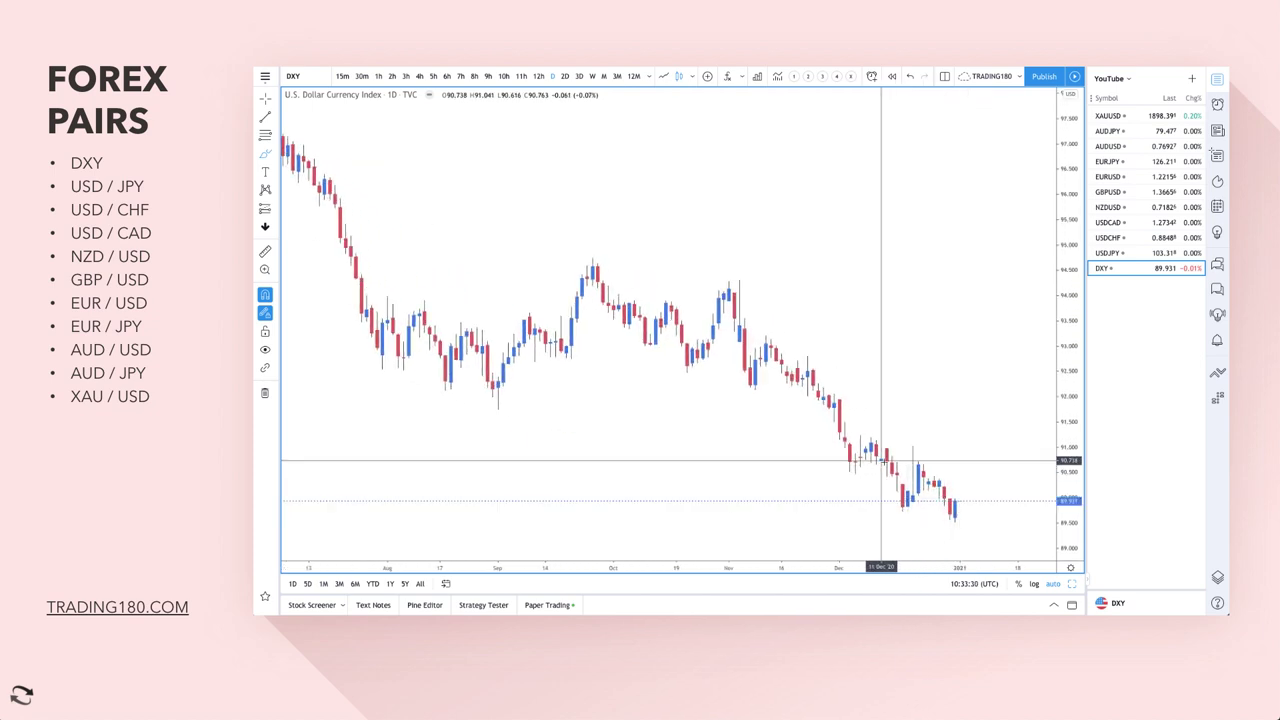
{"action": "scroll", "coordinate": [880, 460], "scroll_direction": "up", "scroll_amount": 5}
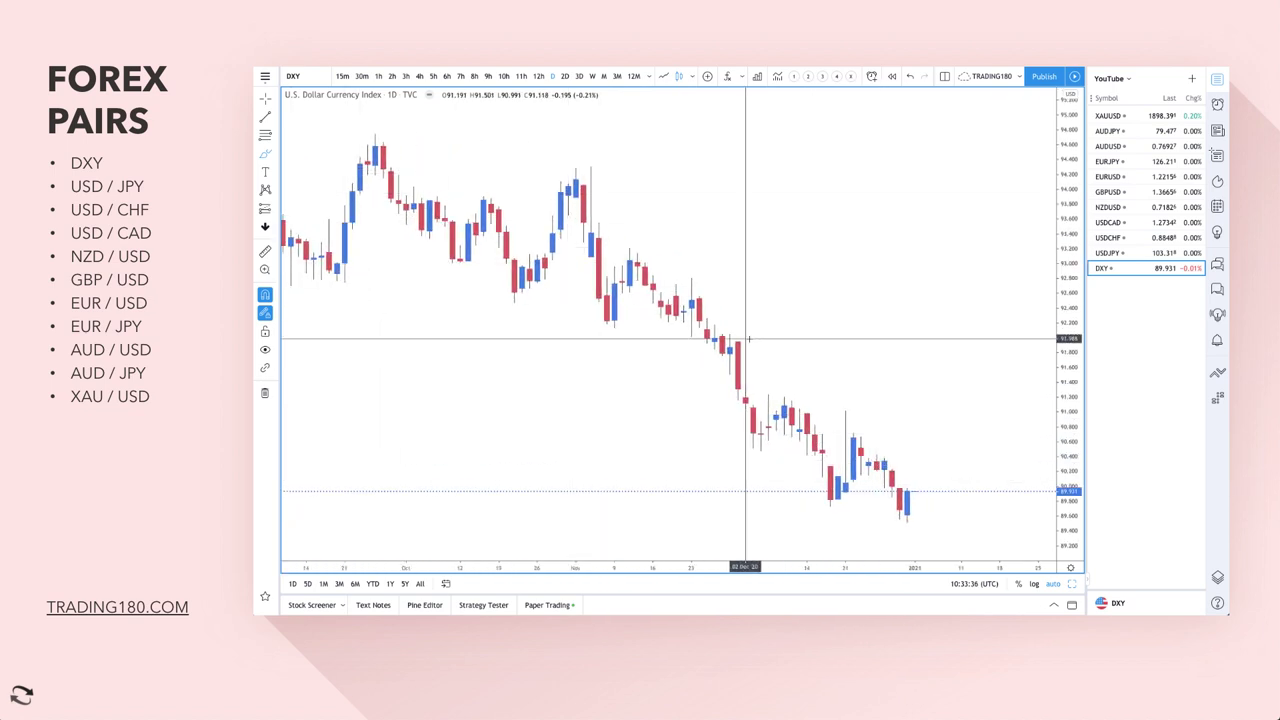
{"action": "left_click", "coordinate": [265, 134]}
{"action": "scroll", "coordinate": [923, 460], "scroll_direction": "up", "scroll_amount": 3}
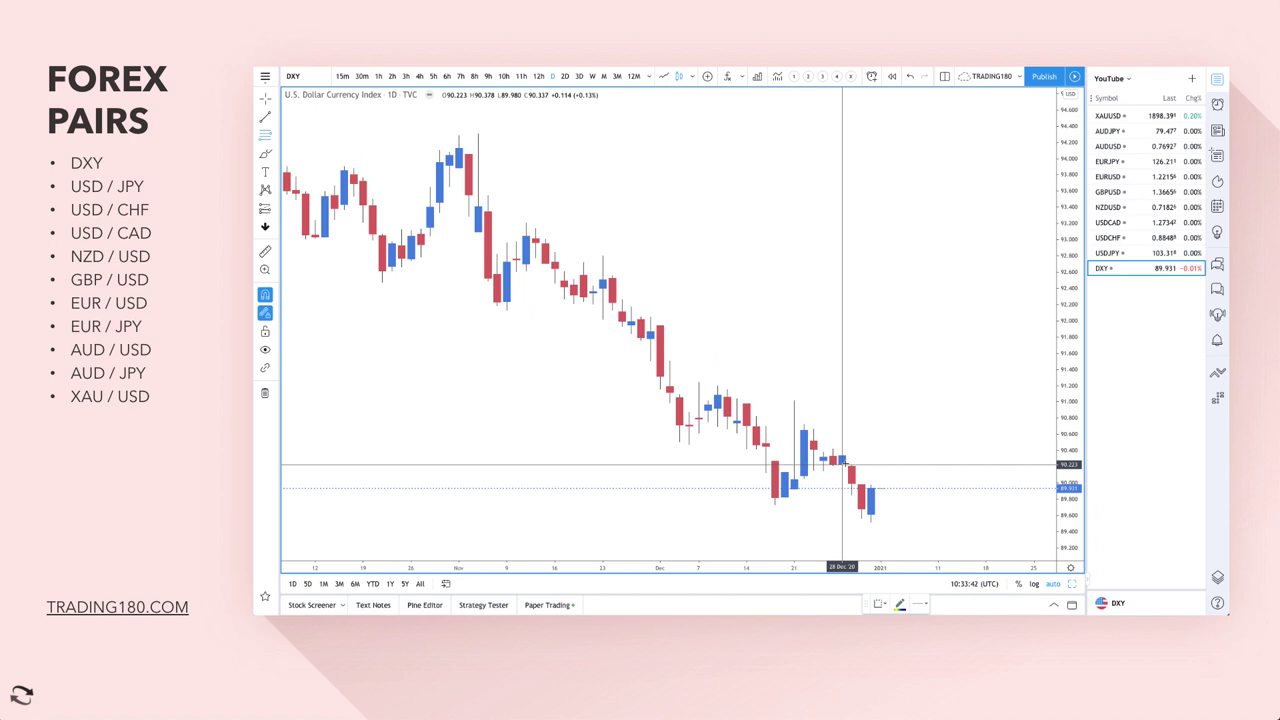
Draw supply zones from about 90.2 to 91.0 and just under 91.0.
{"action": "mouse_move", "coordinate": [845, 465]}
{"action": "left_mouse_down"}
{"action": "mouse_move", "coordinate": [800, 398]}
{"action": "mouse_move", "coordinate": [721, 385]}
{"action": "mouse_move", "coordinate": [709, 400]}
{"action": "mouse_move", "coordinate": [701, 382]}
{"action": "left_mouse_up"}
{"action": "left_click_drag", "start_coordinate": [653, 340], "coordinate": [634, 307]}
{"action": "scroll", "coordinate": [838, 376], "scroll_direction": "up", "scroll_amount": 2}
{"action": "scroll", "coordinate": [838, 376], "scroll_direction": "up", "scroll_amount": 2}
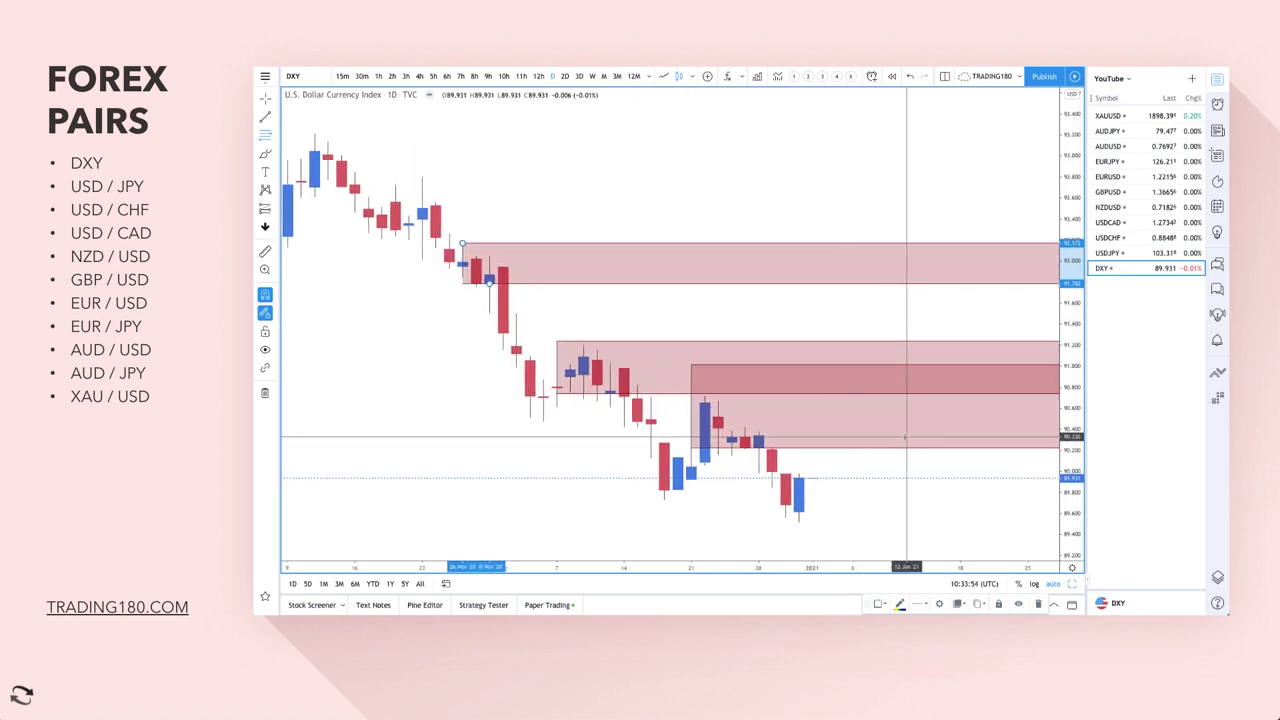
{"action": "scroll", "coordinate": [858, 450], "scroll_direction": "down", "scroll_amount": 5}
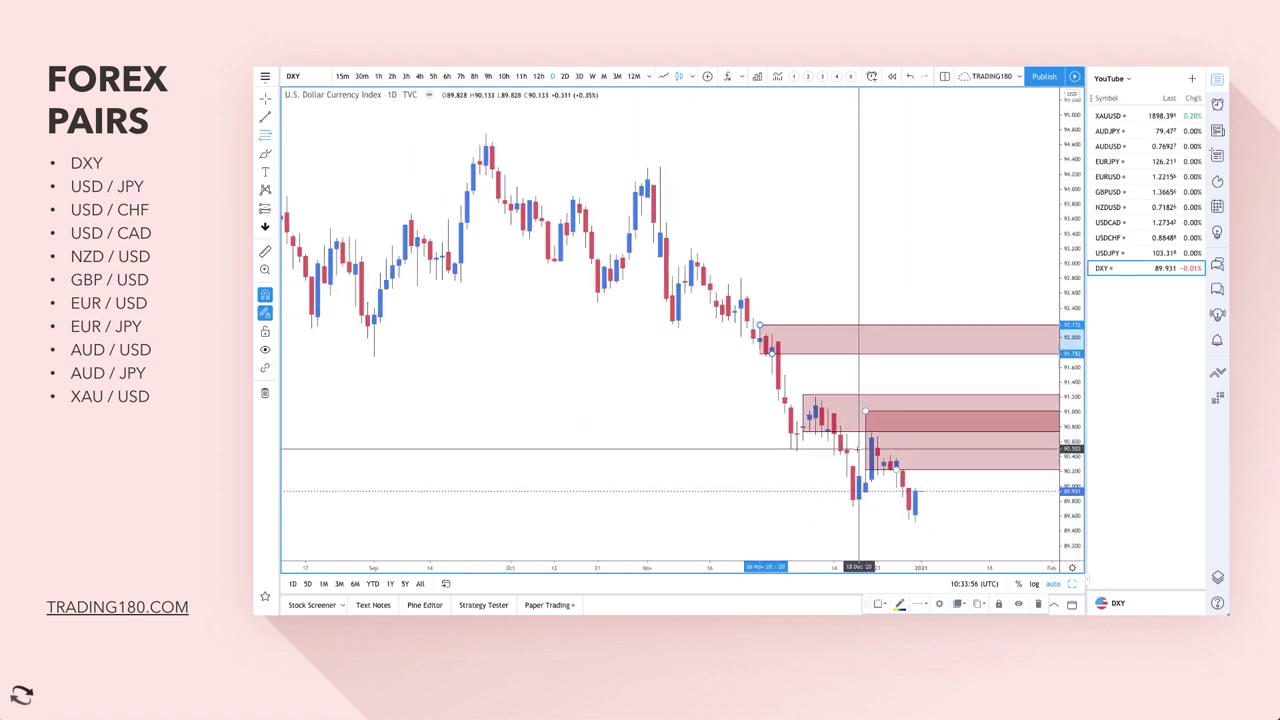
{"action": "scroll", "coordinate": [800, 445], "scroll_direction": "down", "scroll_amount": 6}
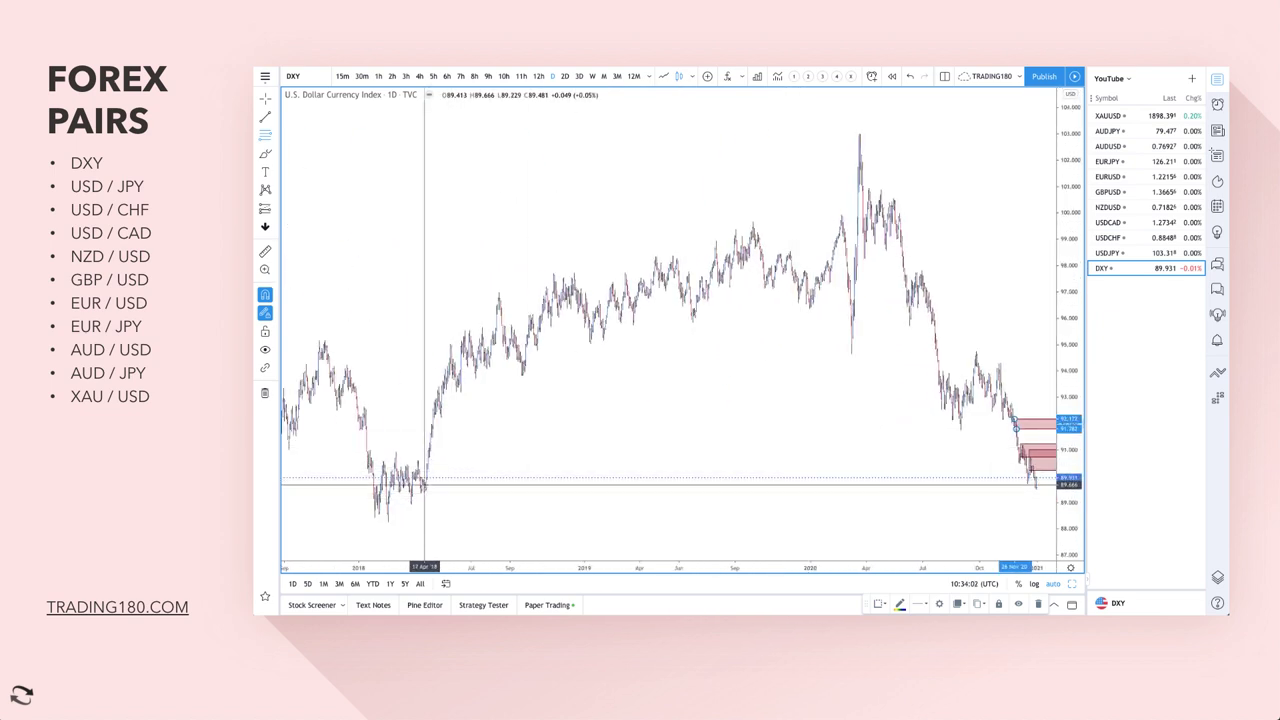
{"action": "scroll", "coordinate": [426, 484], "scroll_direction": "up", "scroll_amount": 8}
{"action": "scroll", "coordinate": [426, 484], "scroll_direction": "up", "scroll_amount": 5}
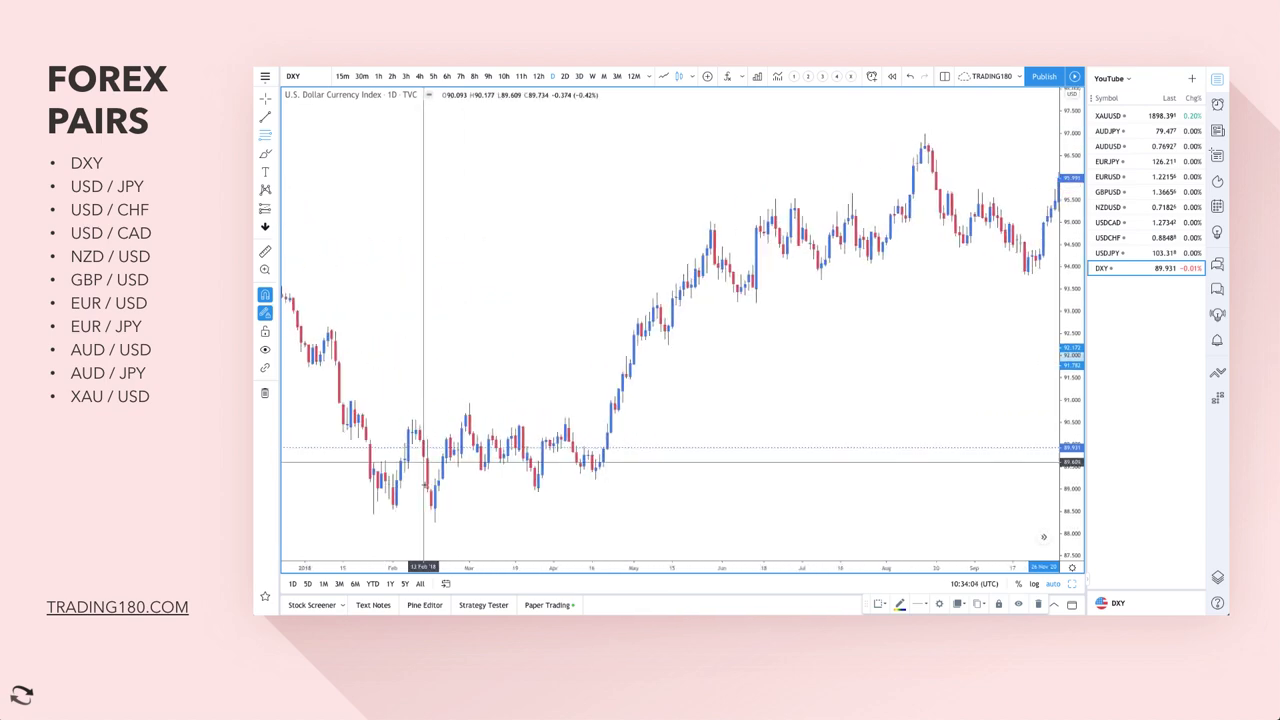
Box the March–April 2018 lows as a demand zone styled with the '2. DEMAND' template.
{"action": "left_click", "coordinate": [265, 137]}
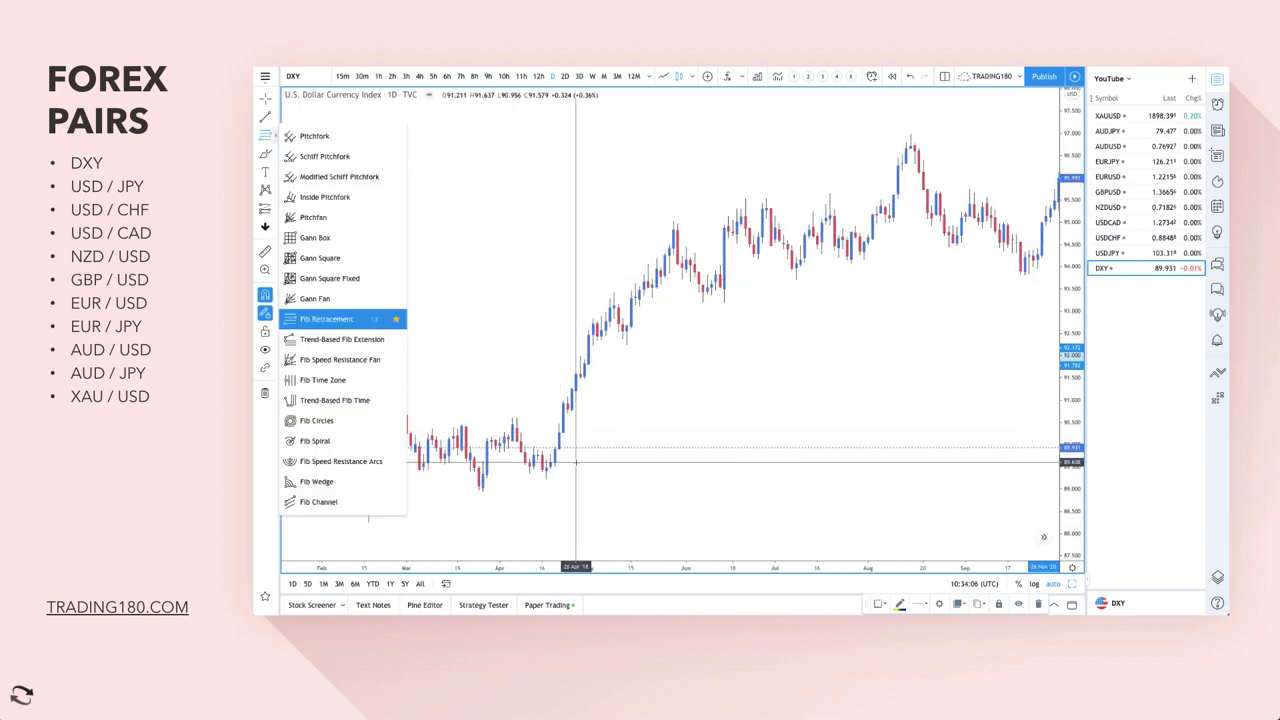
{"action": "left_click", "coordinate": [543, 455]}
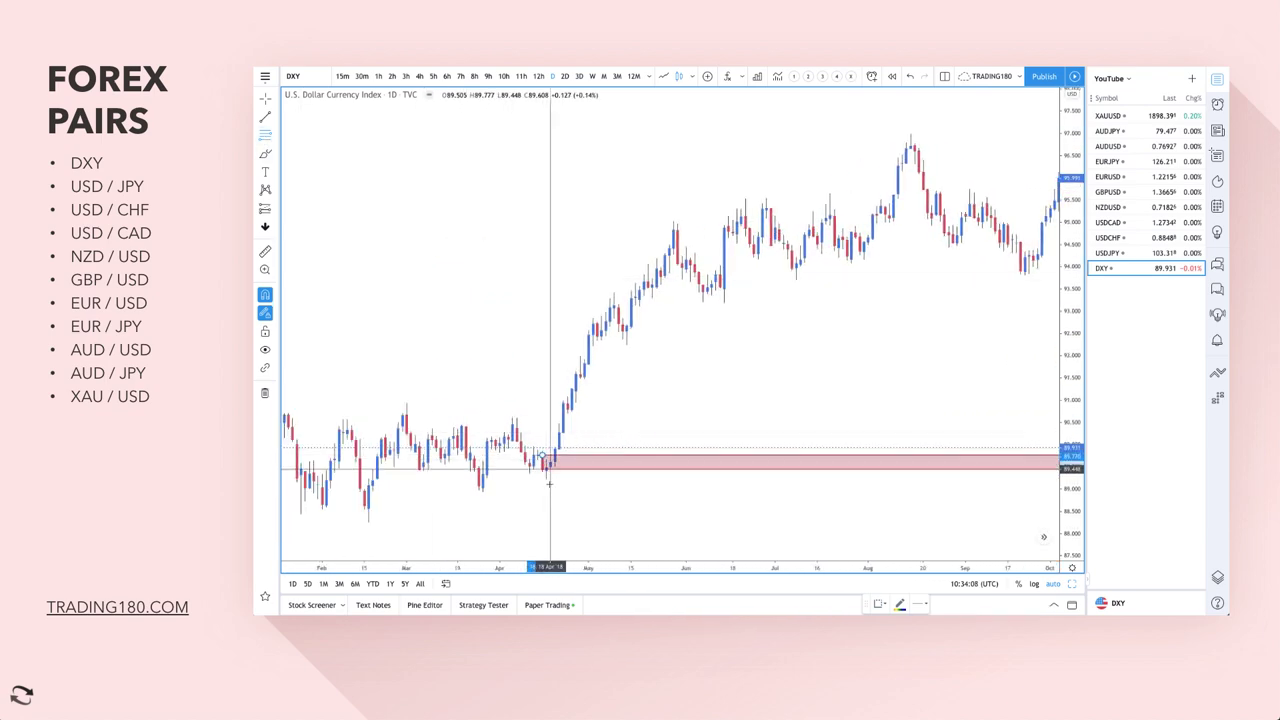
{"action": "left_click", "coordinate": [483, 490]}
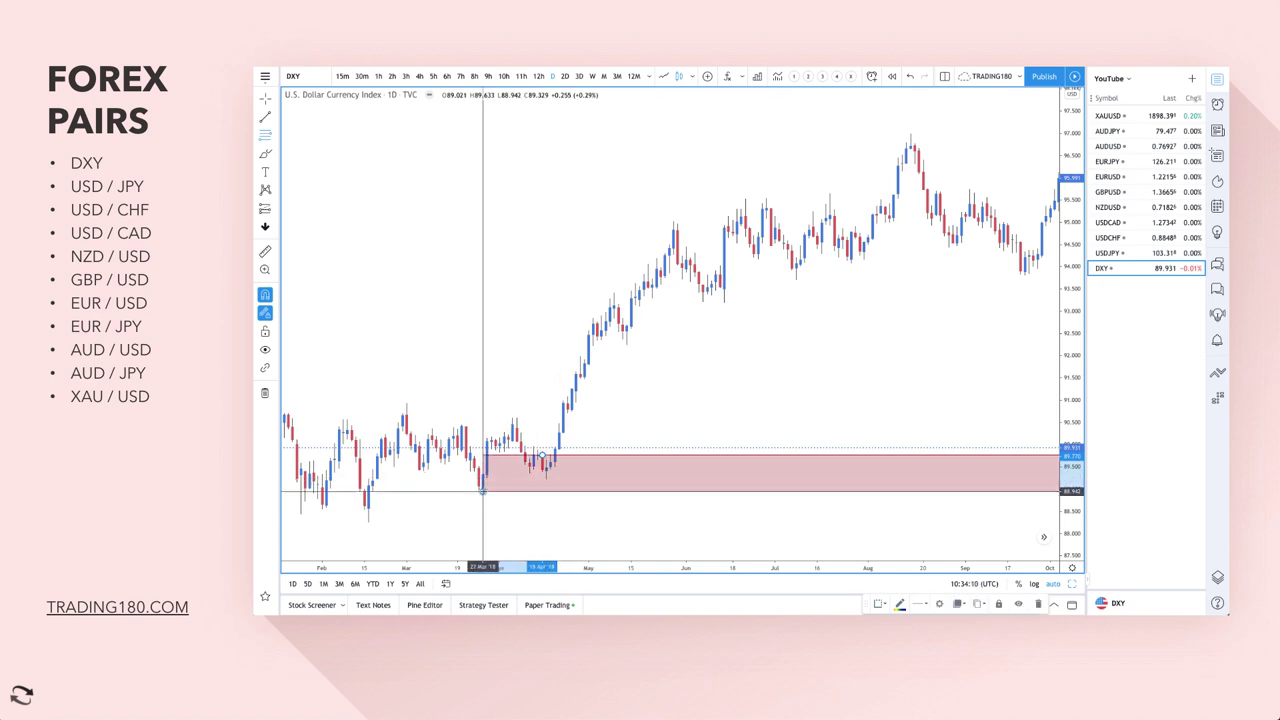
{"action": "left_click", "coordinate": [878, 604]}
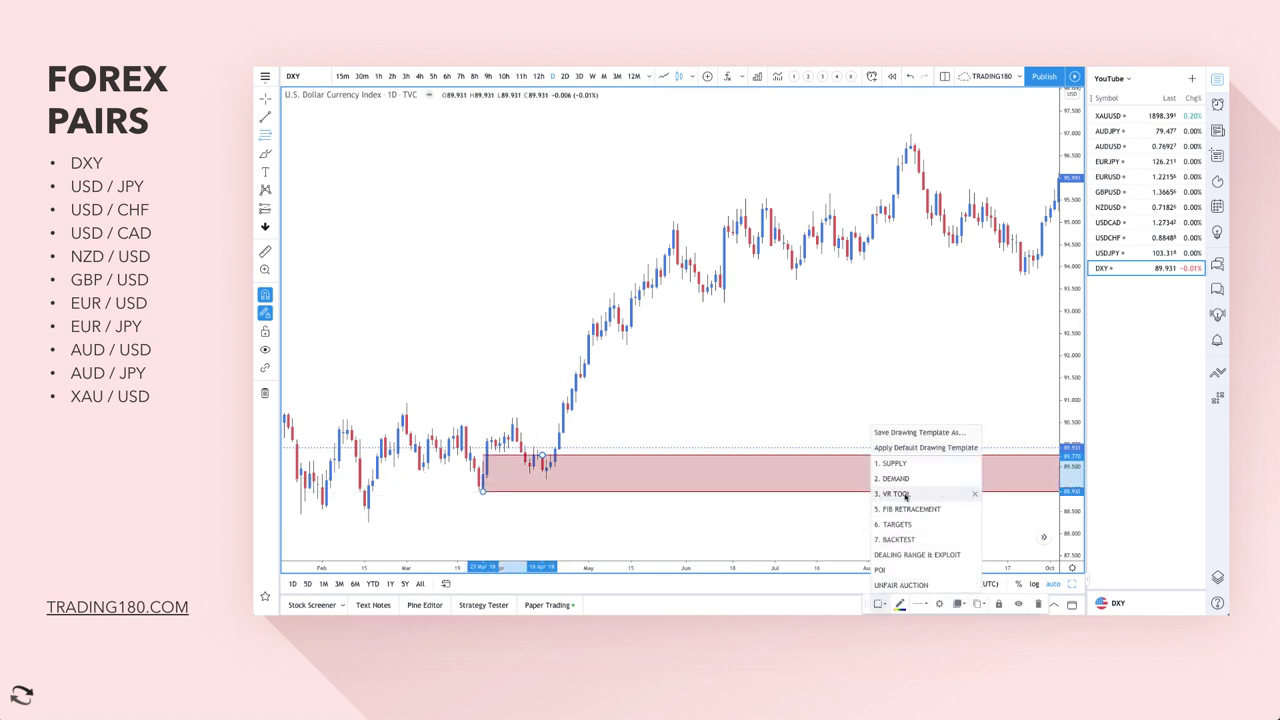
{"action": "left_click", "coordinate": [895, 478]}
{"action": "scroll", "coordinate": [953, 485], "scroll_direction": "right", "scroll_amount": 2}
{"action": "scroll", "coordinate": [953, 485], "scroll_direction": "right", "scroll_amount": 10}
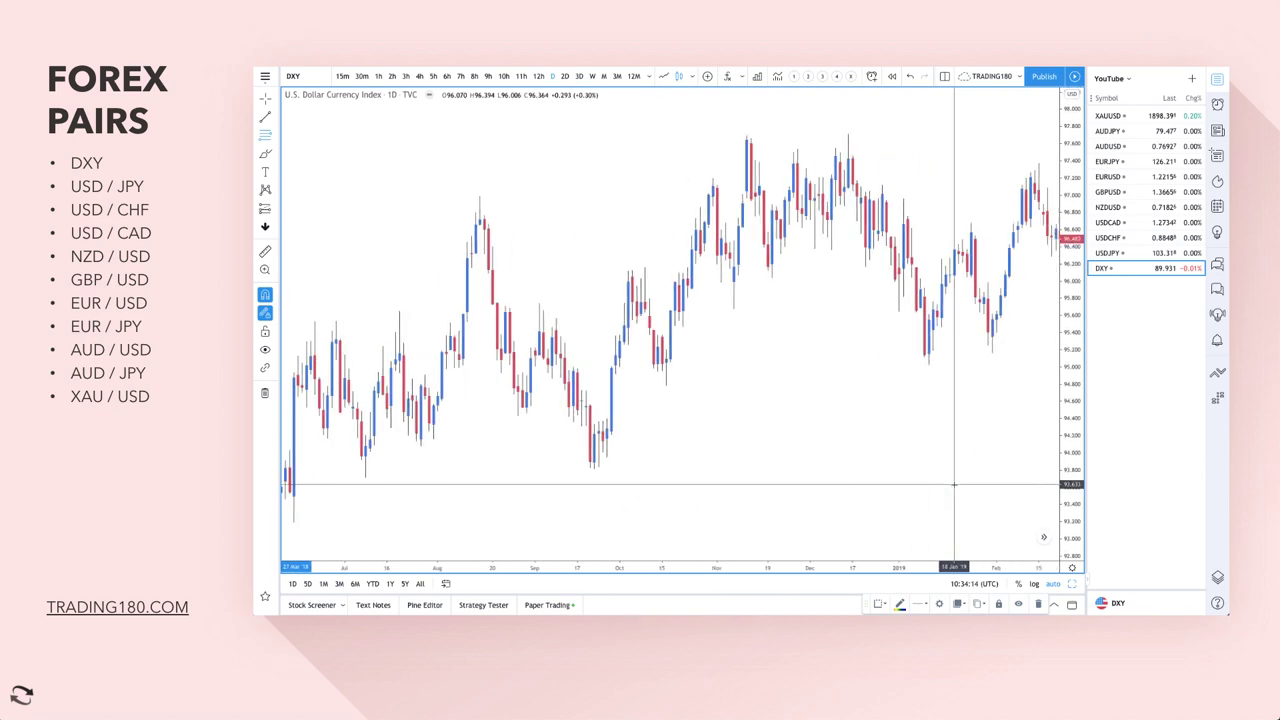
{"action": "scroll", "coordinate": [953, 485], "scroll_direction": "right", "scroll_amount": 15}
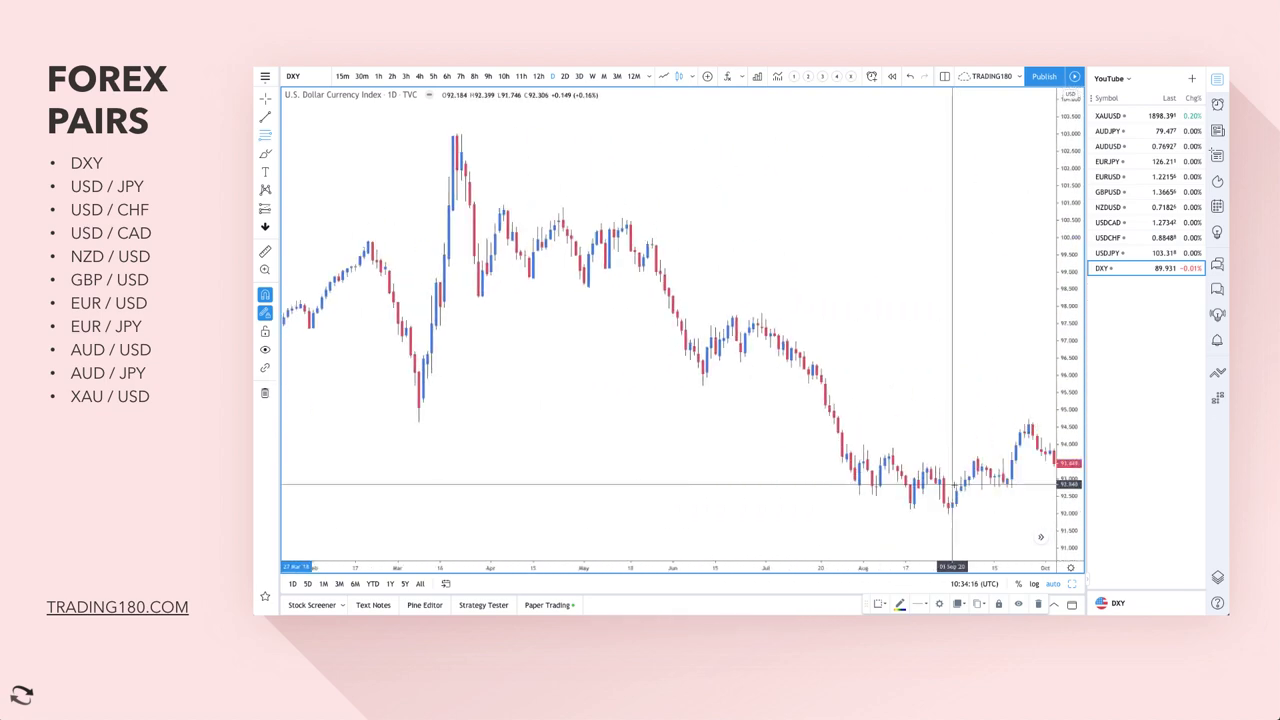
{"action": "scroll", "coordinate": [836, 467], "scroll_direction": "right", "scroll_amount": 3}
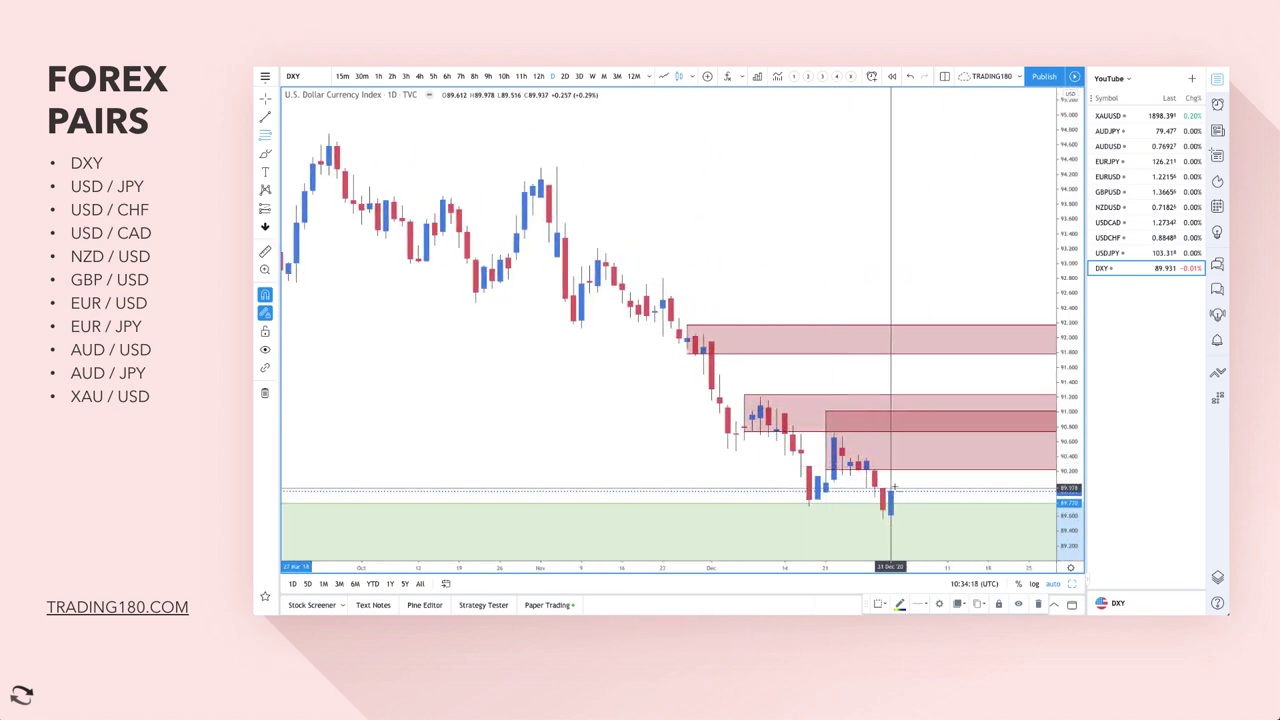
{"action": "scroll", "coordinate": [930, 487], "scroll_direction": "down", "scroll_amount": 8}
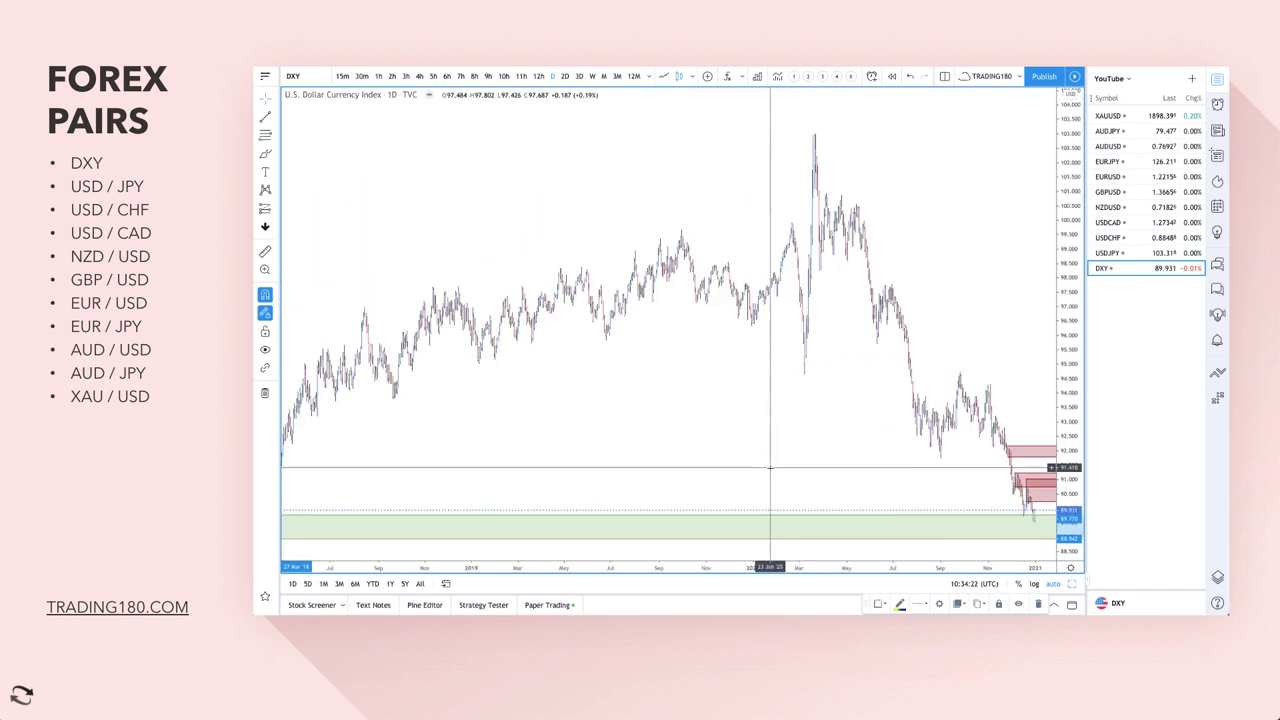
{"action": "scroll", "coordinate": [770, 467], "scroll_direction": "down", "scroll_amount": 5}
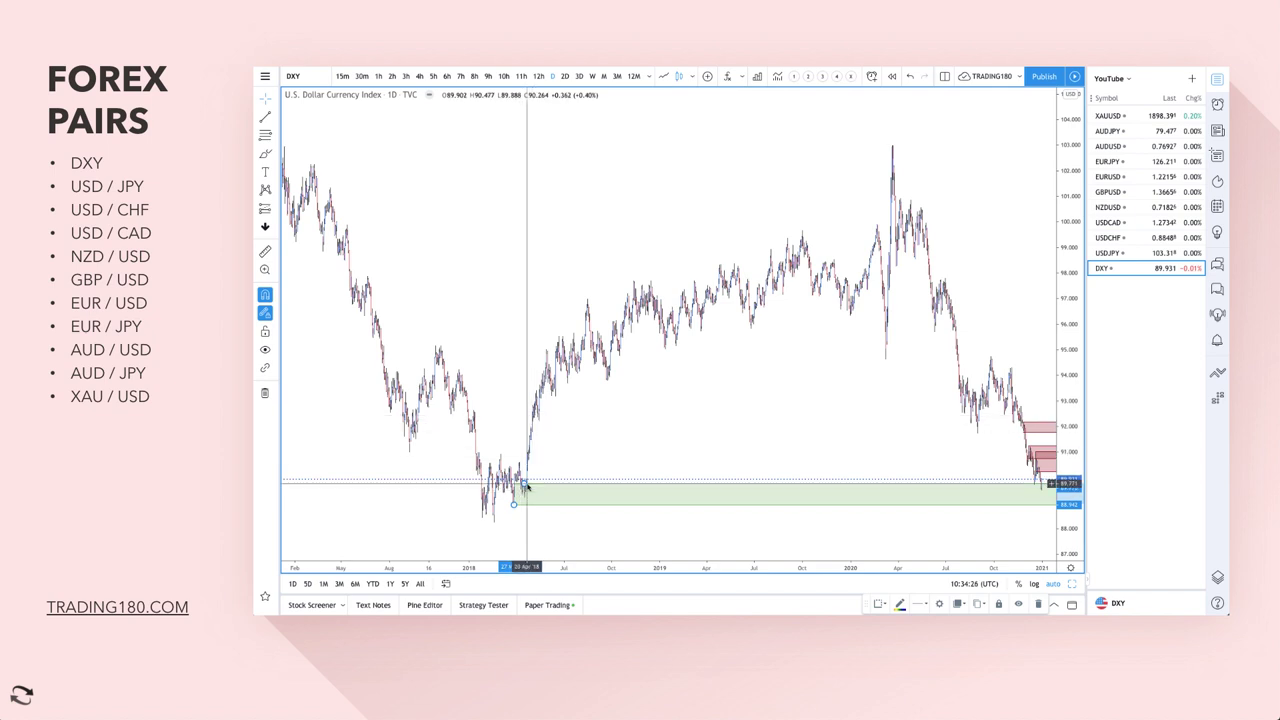
{"action": "scroll", "coordinate": [840, 482], "scroll_direction": "right", "scroll_amount": 3}
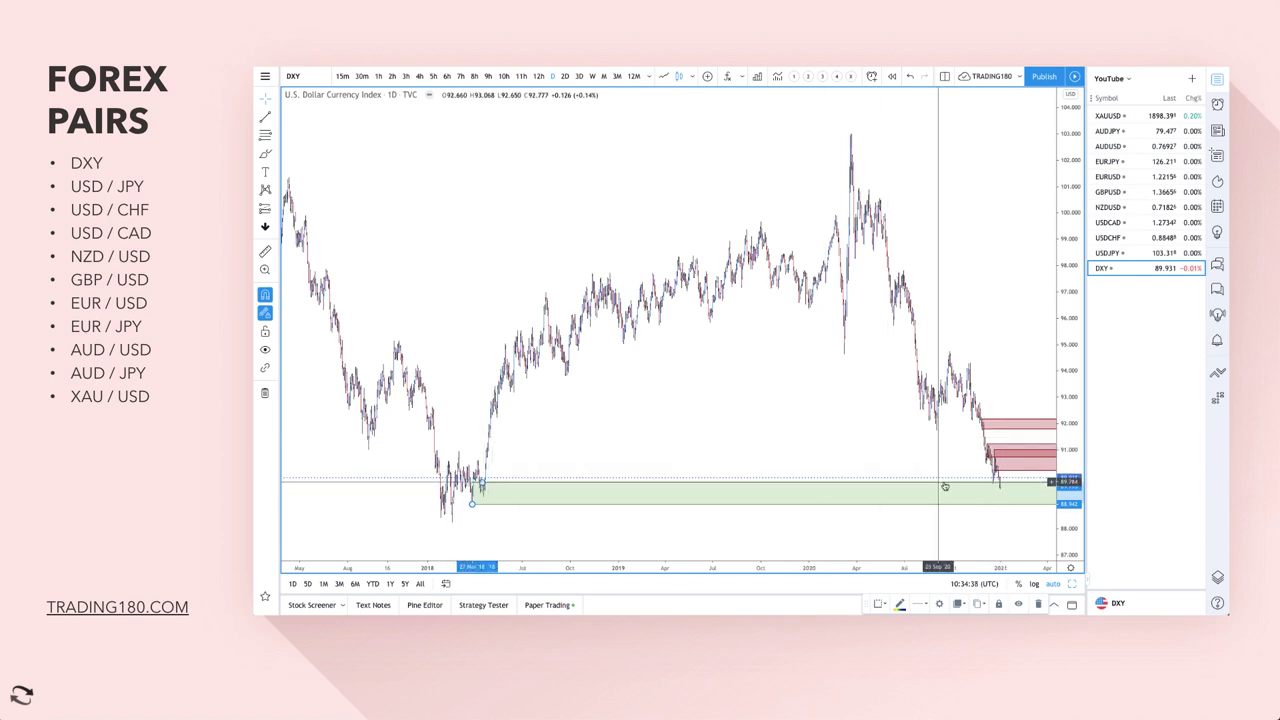
{"action": "scroll", "coordinate": [999, 488], "scroll_direction": "up", "scroll_amount": 2}
{"action": "scroll", "coordinate": [999, 488], "scroll_direction": "up", "scroll_amount": 4}
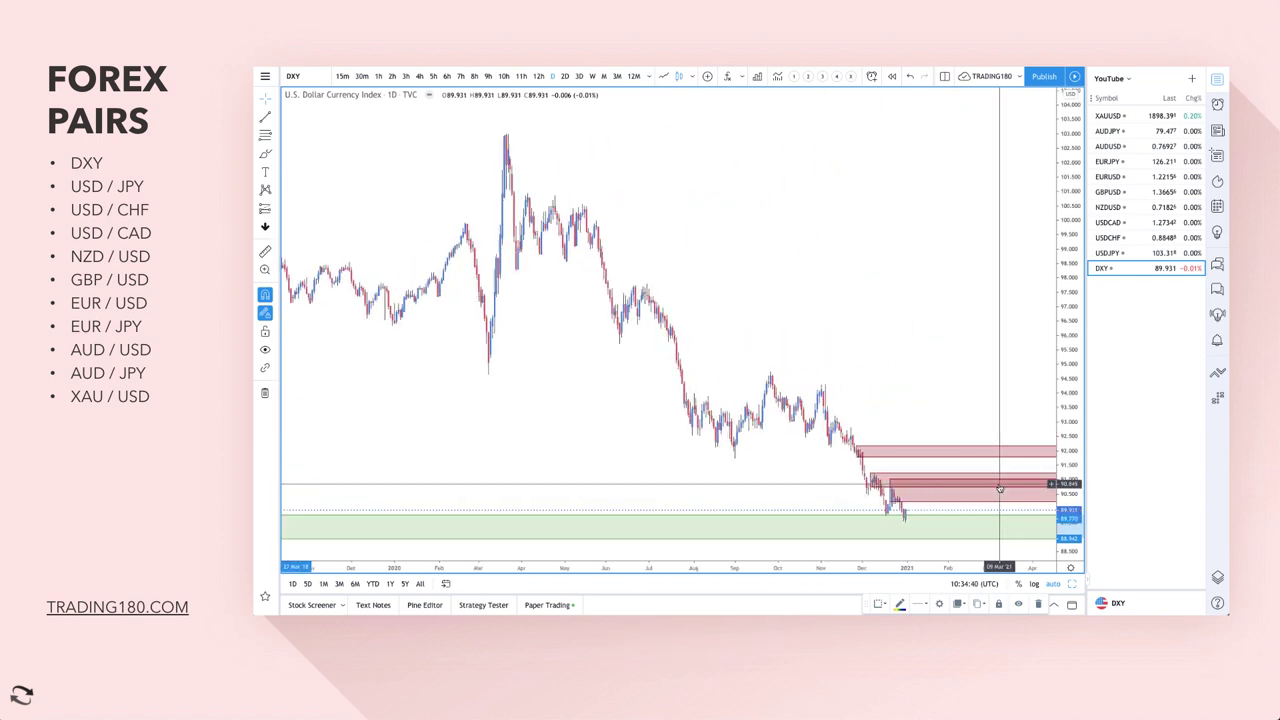
{"action": "scroll", "coordinate": [851, 517], "scroll_direction": "up", "scroll_amount": 2}
{"action": "scroll", "coordinate": [851, 517], "scroll_direction": "up", "scroll_amount": 1}
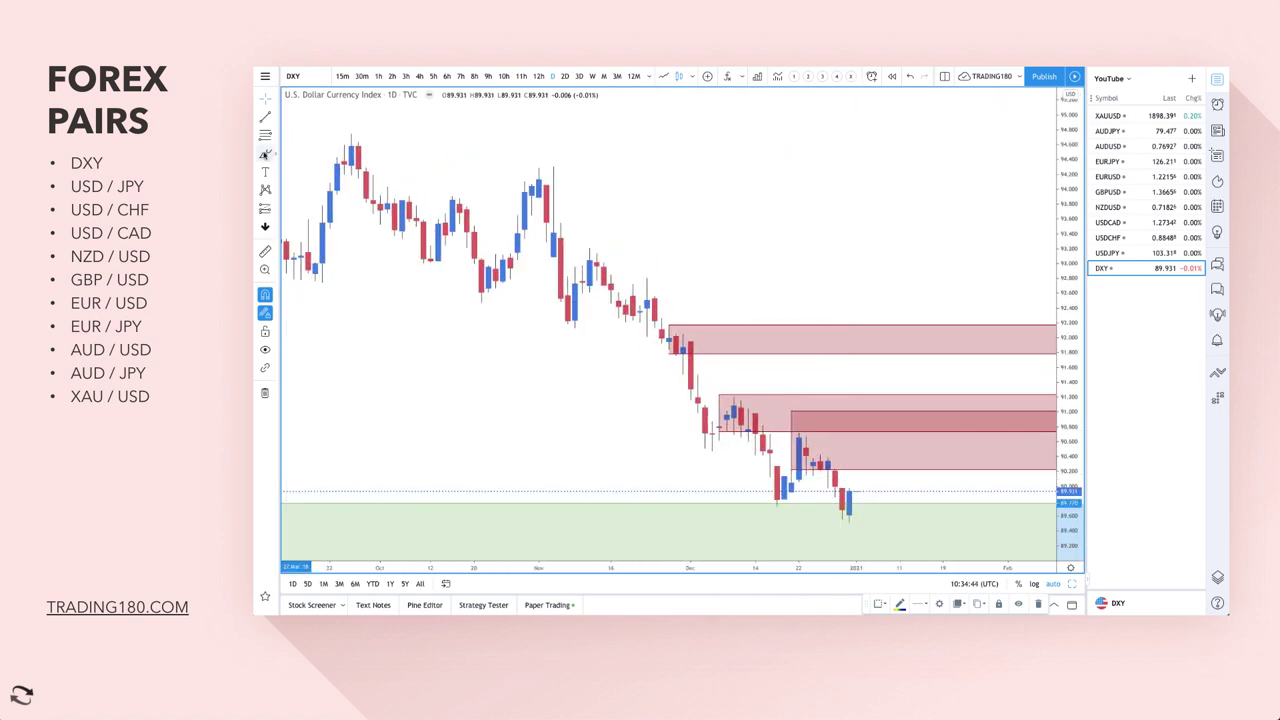
{"action": "left_click", "coordinate": [273, 154]}
{"action": "left_click", "coordinate": [303, 174]}
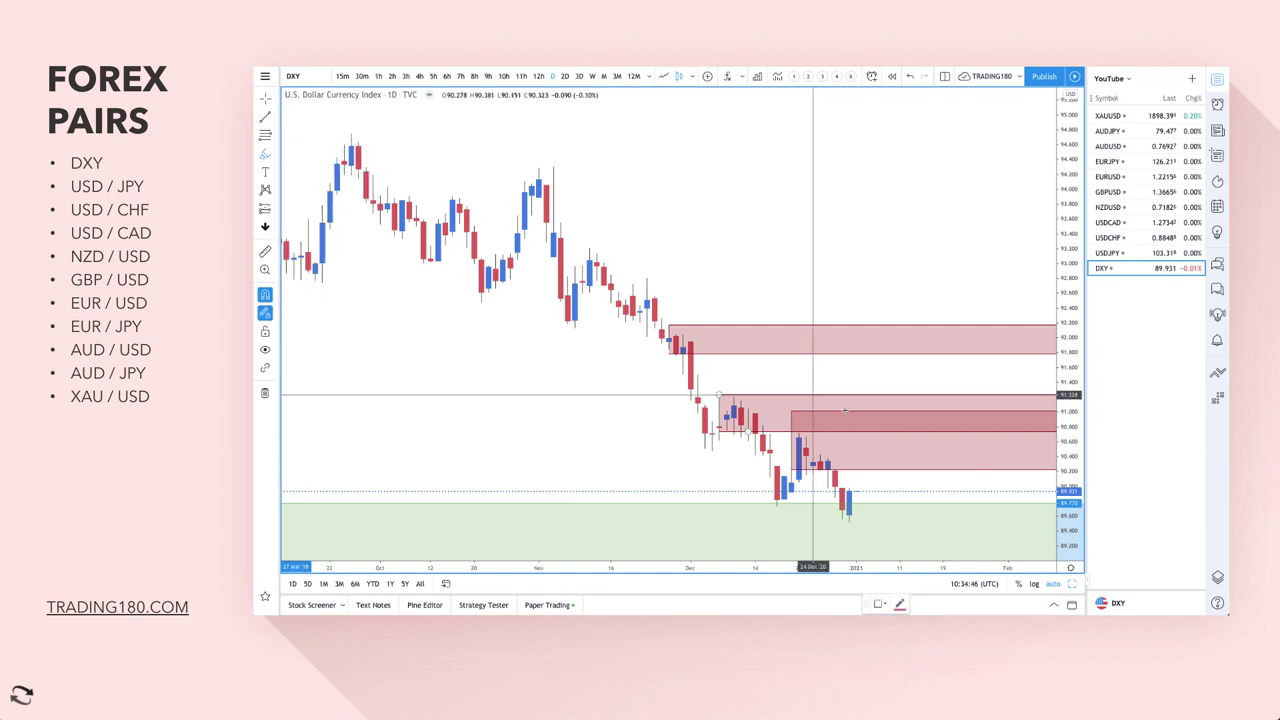
{"action": "mouse_move", "coordinate": [856, 494]}
{"action": "left_mouse_down"}
{"action": "mouse_move", "coordinate": [879, 418]}
{"action": "mouse_move", "coordinate": [943, 515]}
{"action": "mouse_move", "coordinate": [992, 455]}
{"action": "mouse_move", "coordinate": [997, 482]}
{"action": "left_mouse_up"}
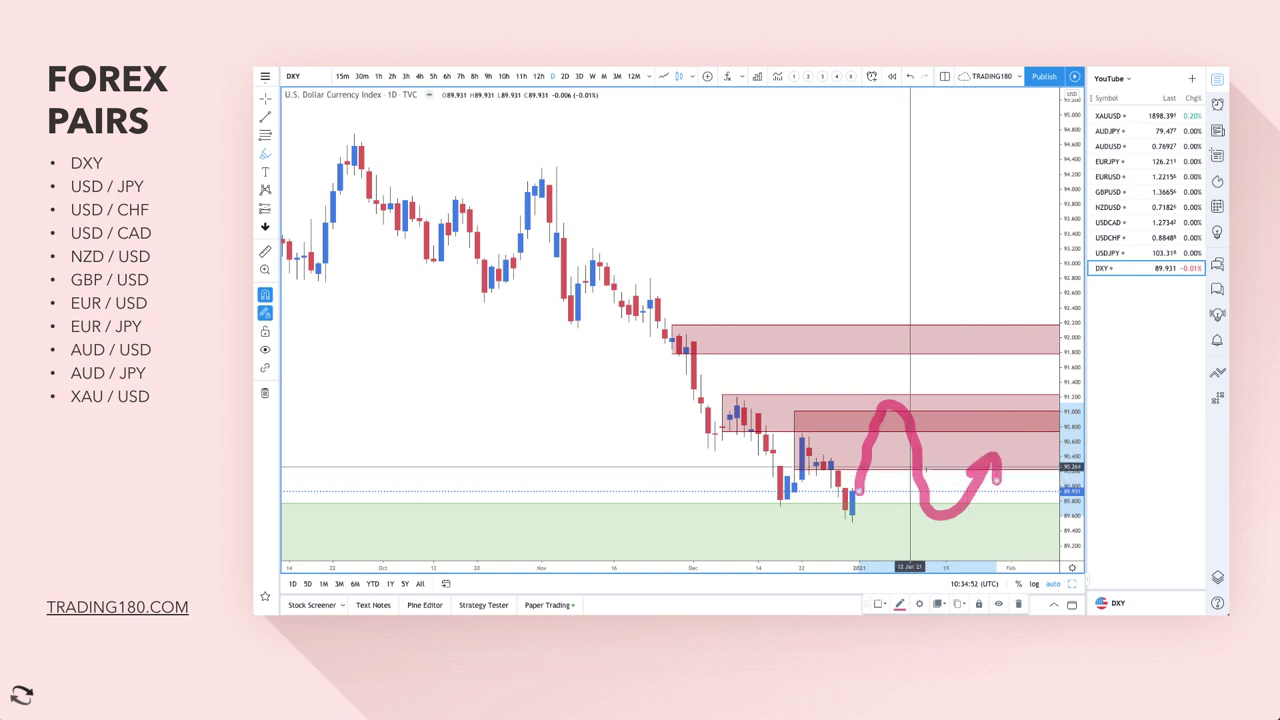
{"action": "key", "text": "Delete"}
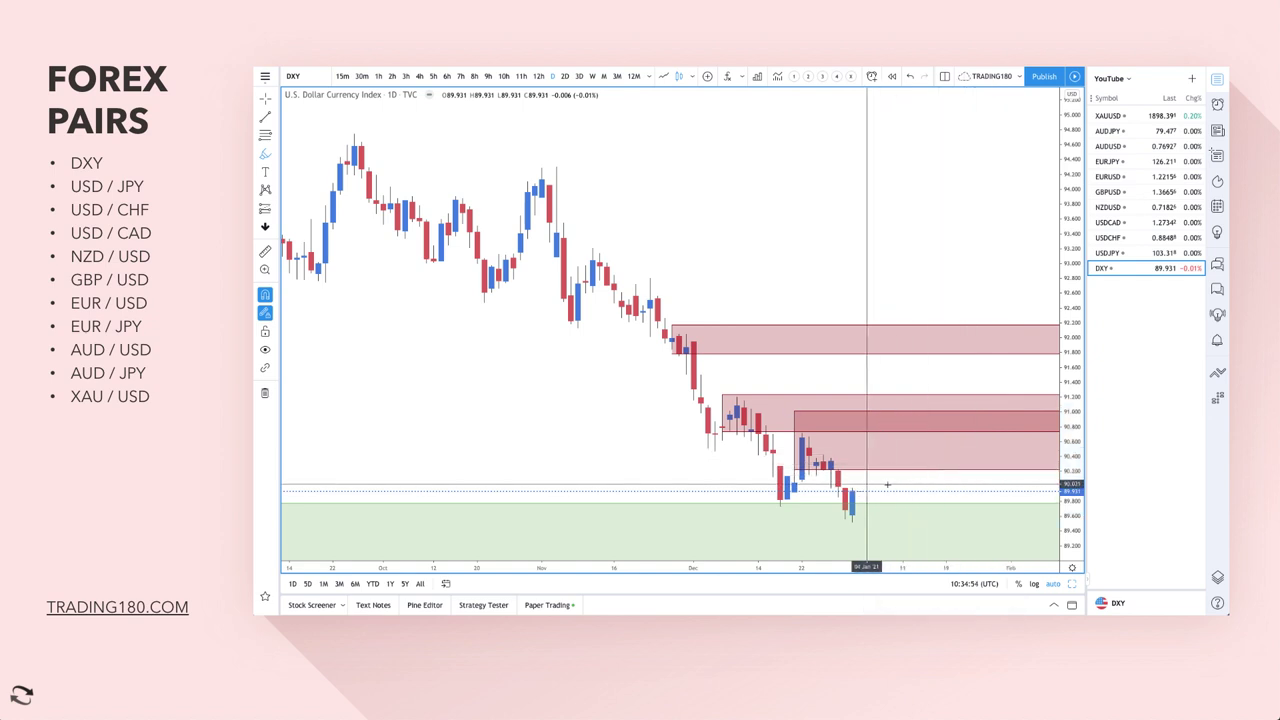
{"action": "scroll", "coordinate": [857, 490], "scroll_direction": "up", "scroll_amount": 2}
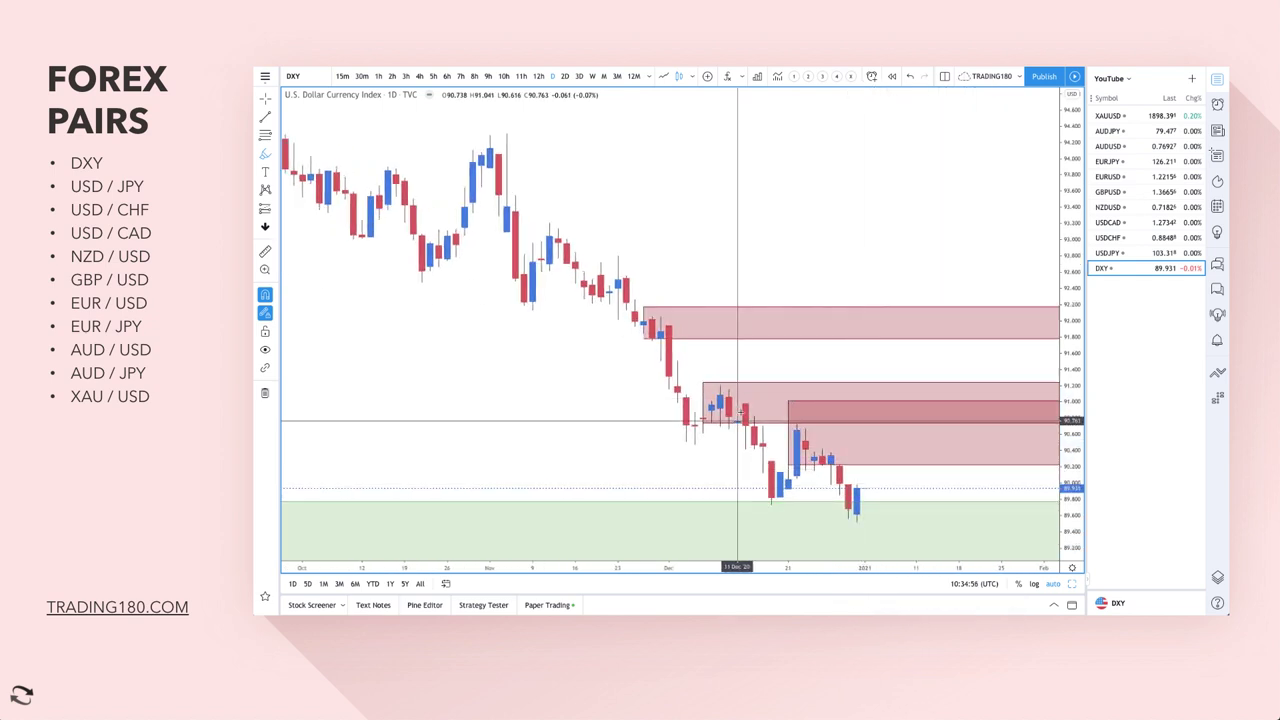
{"action": "scroll", "coordinate": [789, 480], "scroll_direction": "up", "scroll_amount": 2}
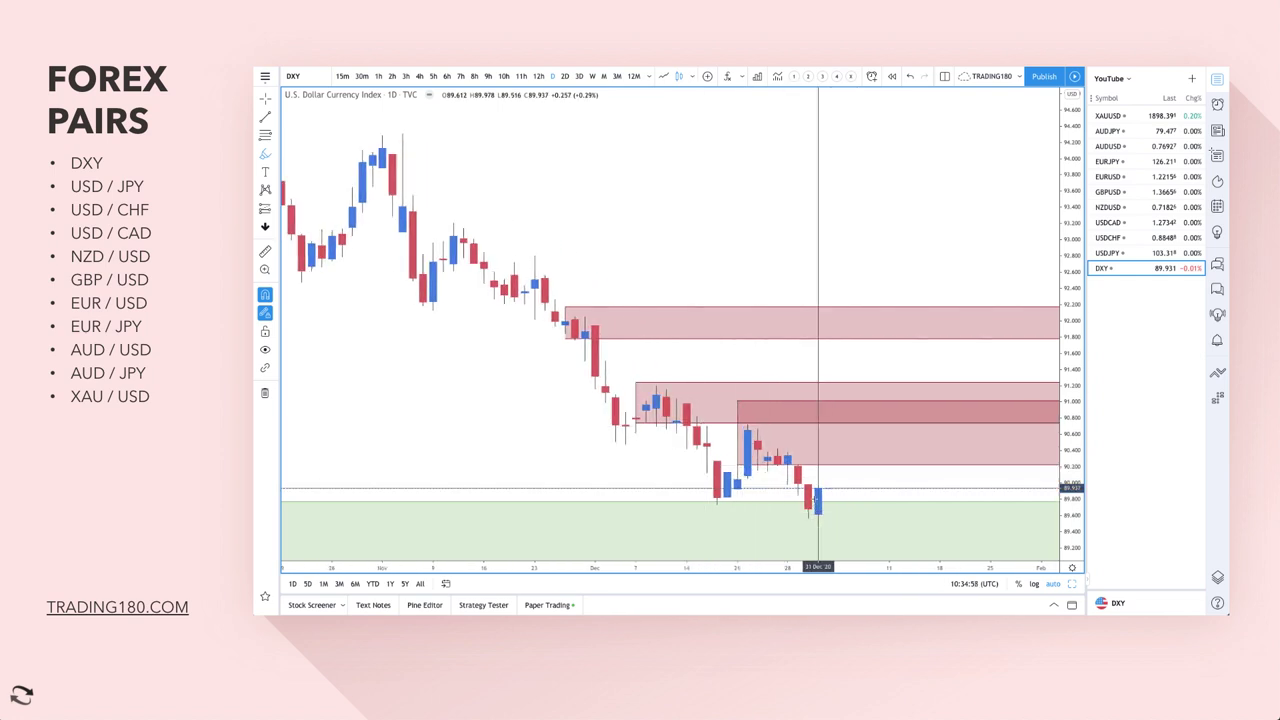
{"action": "left_click", "coordinate": [276, 153]}
Draw thin pink rectangles marking the DXY levels near 90.5 and 91.1.
{"action": "left_click", "coordinate": [315, 215]}
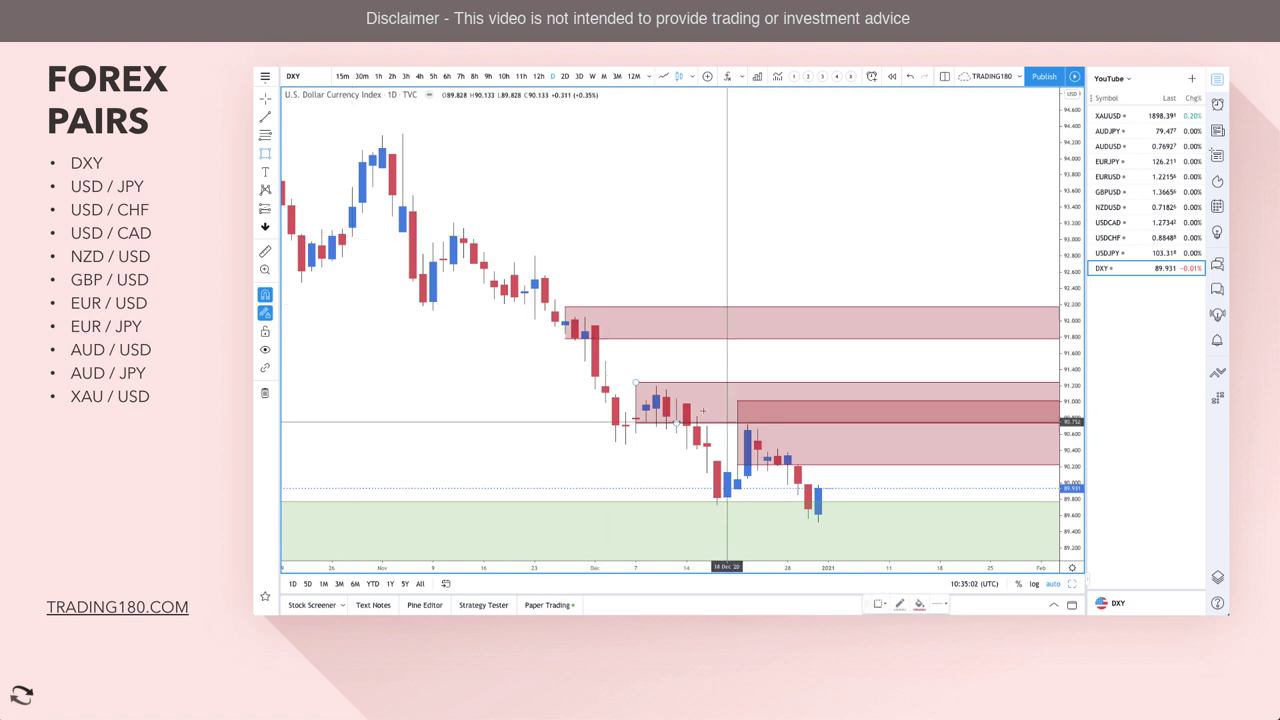
{"action": "left_click", "coordinate": [503, 441]}
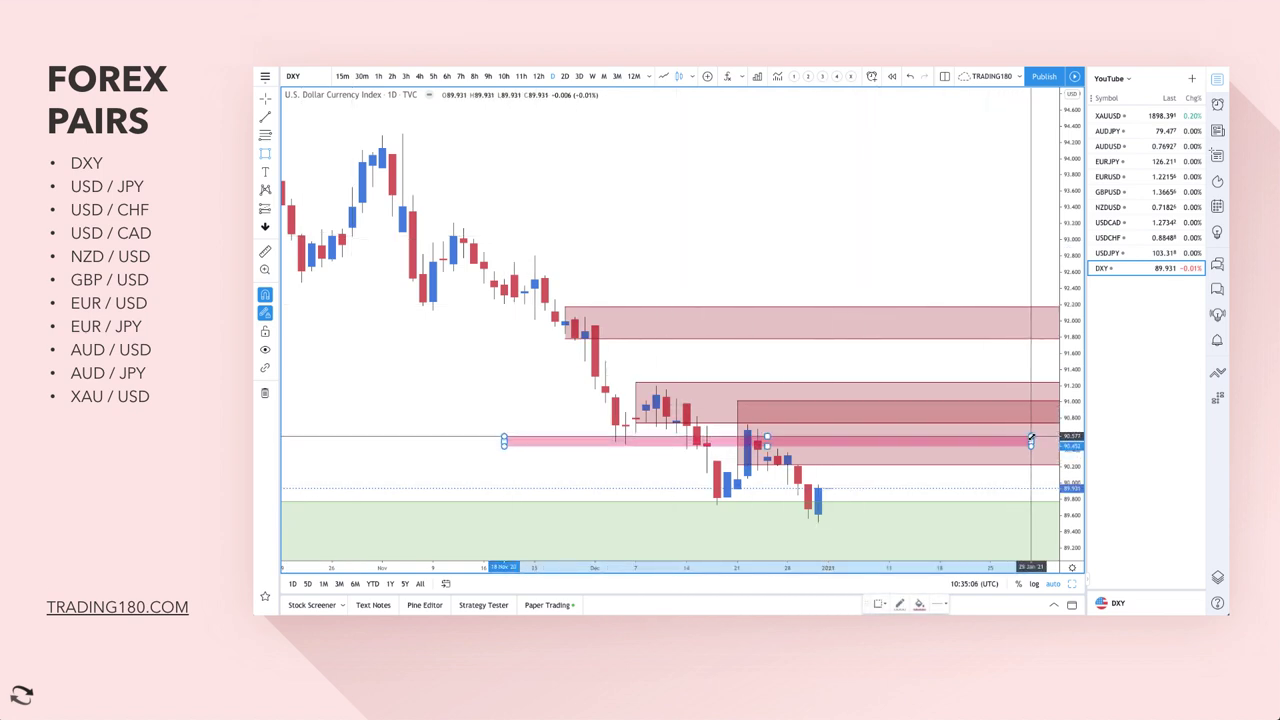
{"action": "left_click", "coordinate": [1030, 441]}
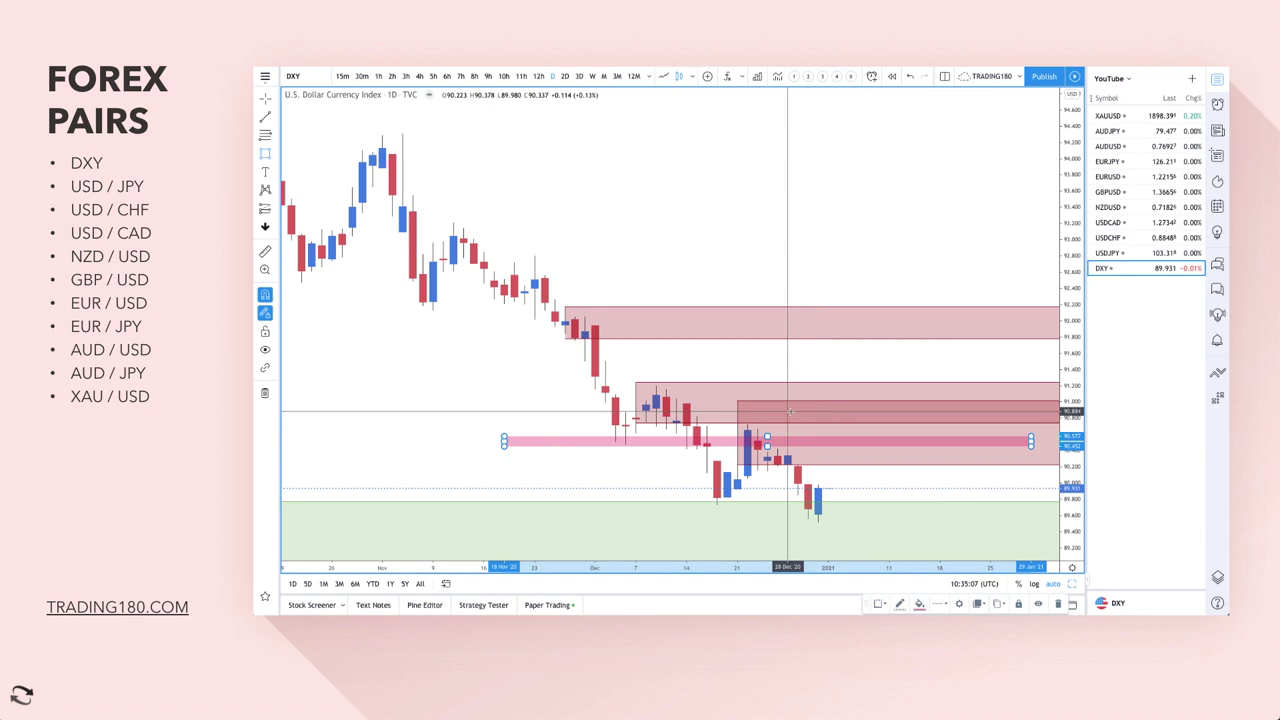
{"action": "left_click", "coordinate": [463, 384]}
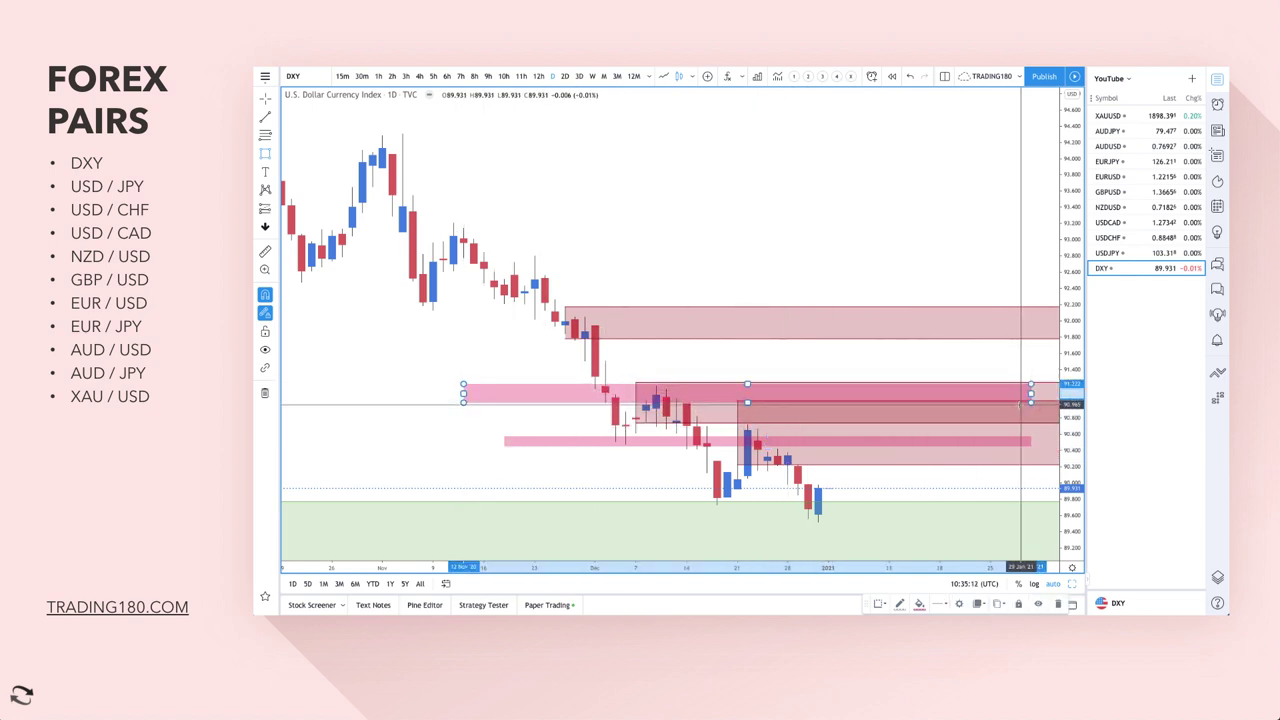
{"action": "scroll", "coordinate": [897, 400], "scroll_direction": "up", "scroll_amount": 4}
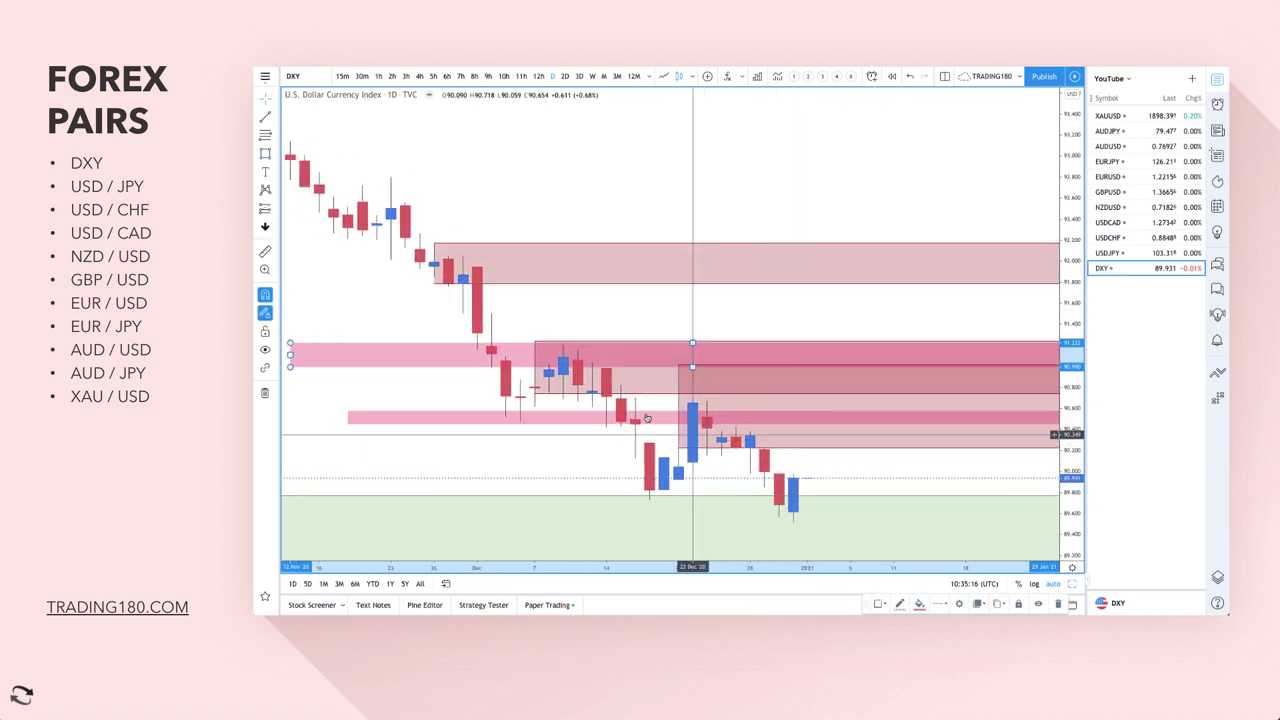
{"action": "left_click", "coordinate": [277, 154]}
{"action": "left_click", "coordinate": [314, 174]}
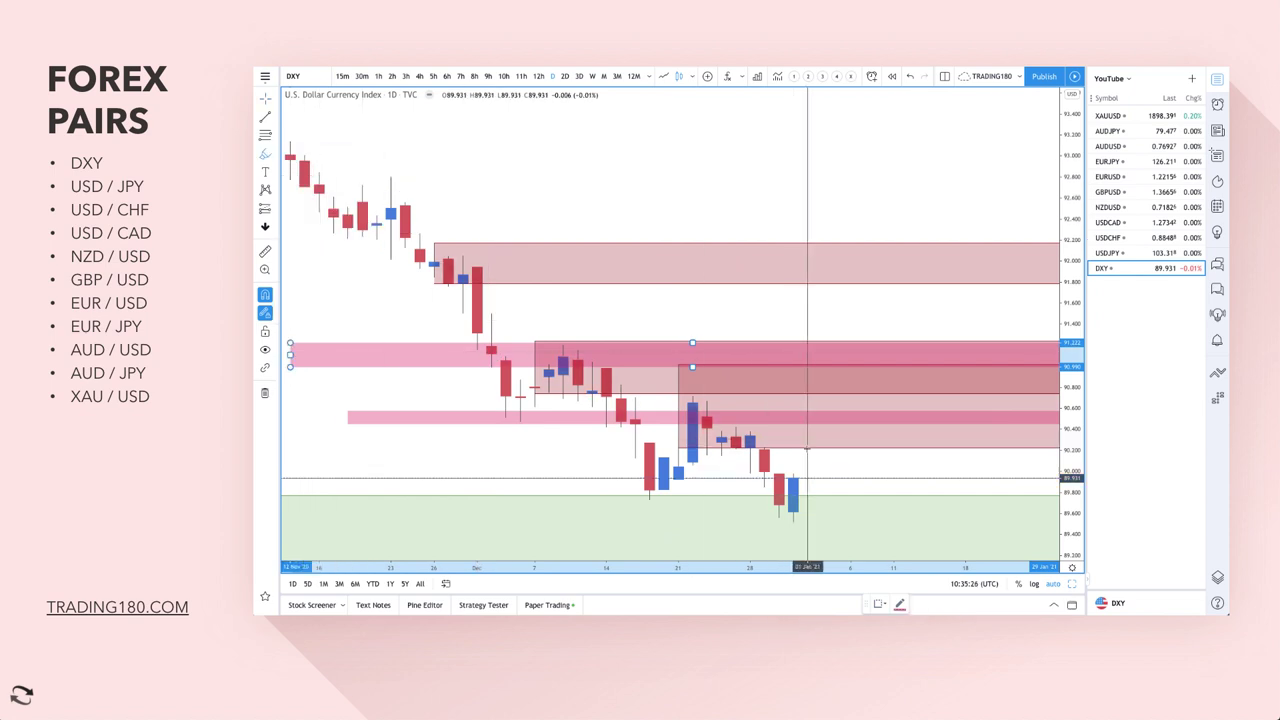
{"action": "left_click_drag", "start_coordinate": [797, 492], "coordinate": [835, 427]}
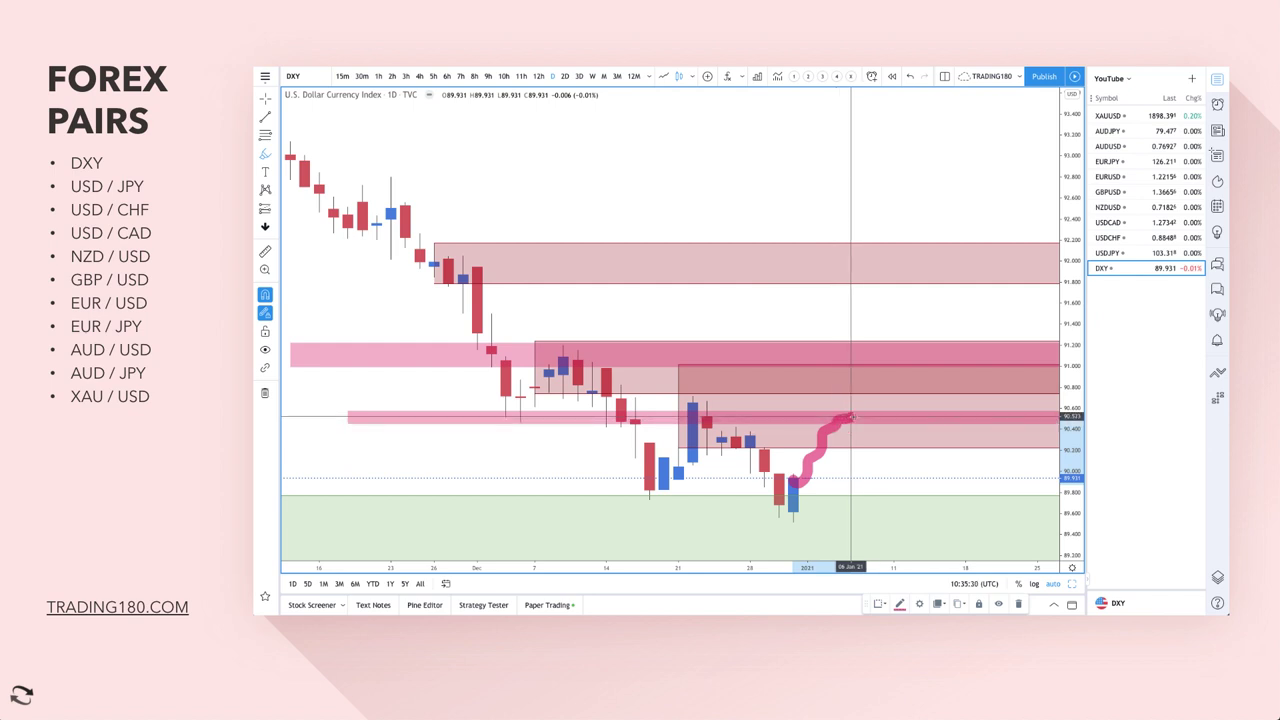
{"action": "mouse_move", "coordinate": [874, 424]}
{"action": "left_mouse_down"}
{"action": "mouse_move", "coordinate": [900, 466]}
{"action": "mouse_move", "coordinate": [907, 441]}
{"action": "left_mouse_up"}
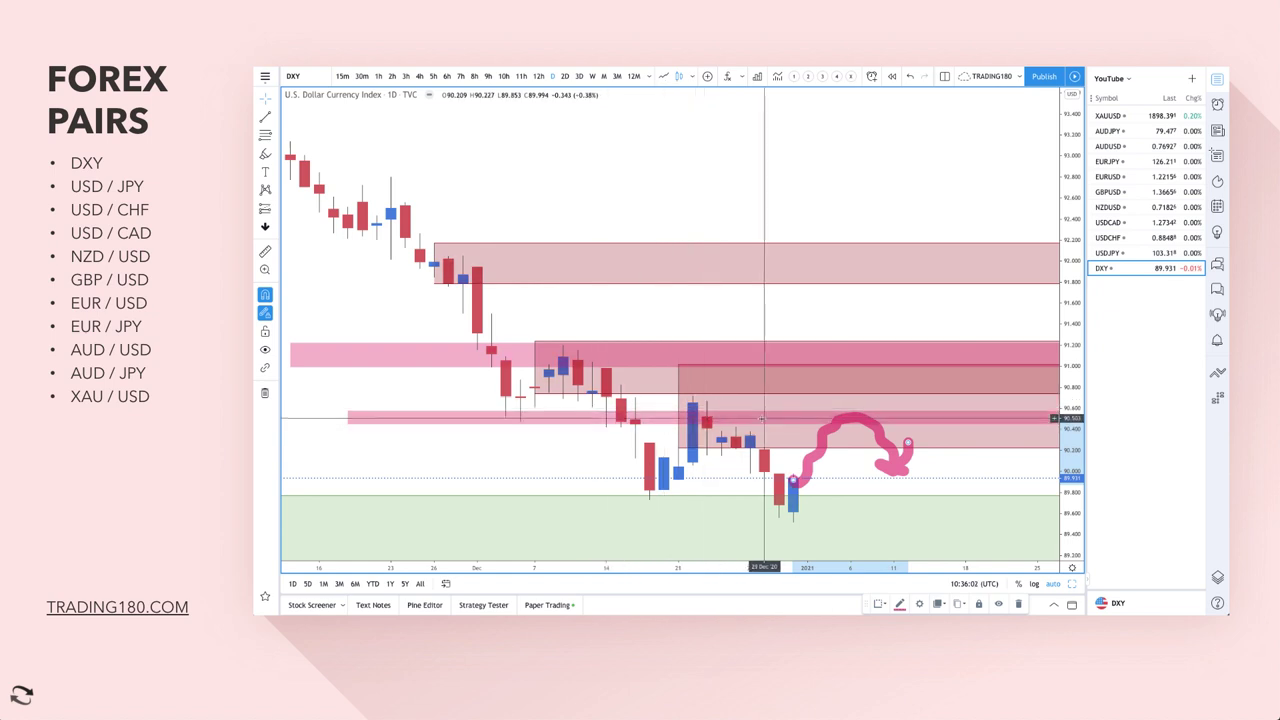
{"action": "key", "text": "Delete"}
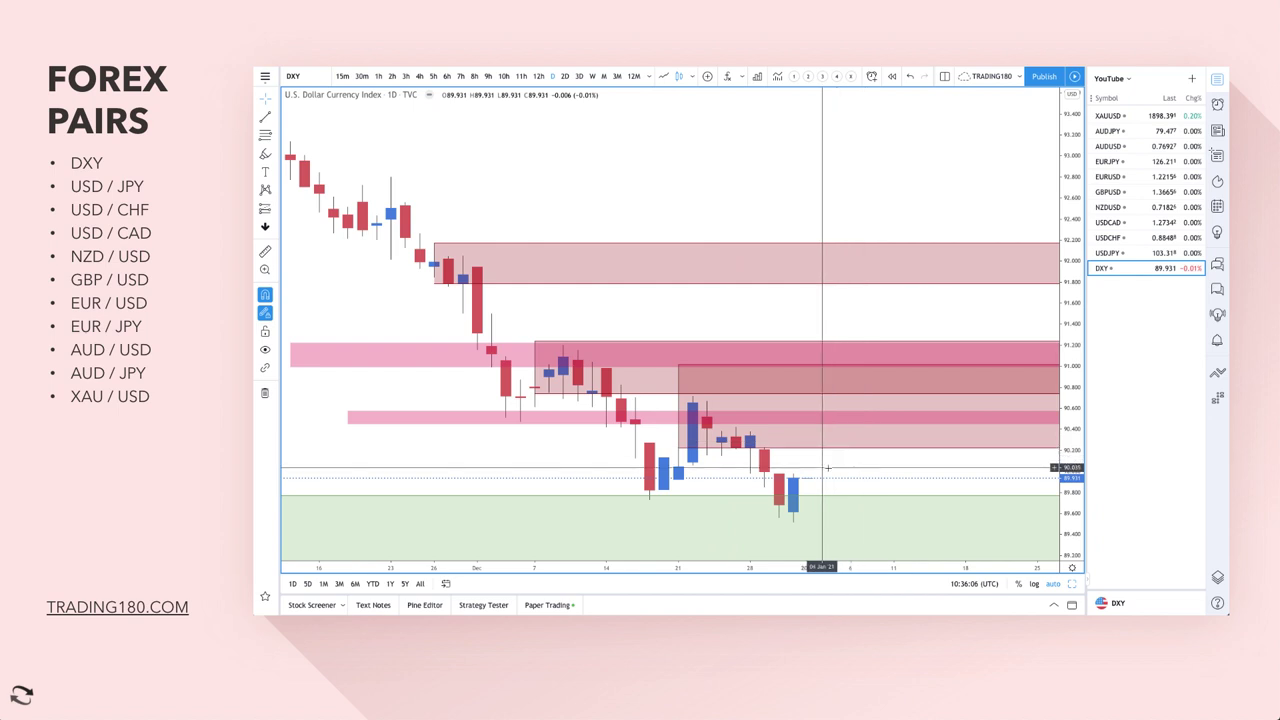
Zoom out on the chart, then zoom back in on the USD/JPY daily candles.
{"action": "scroll", "coordinate": [827, 467], "scroll_direction": "down", "scroll_amount": 4}
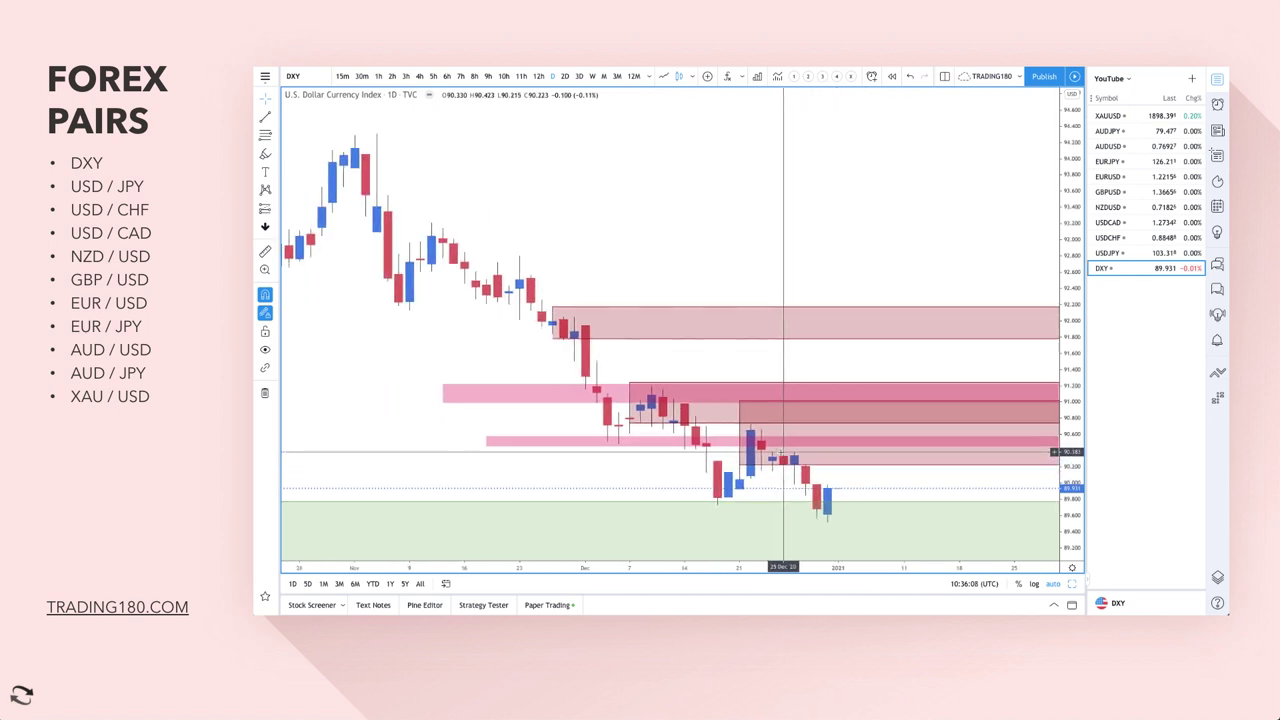
{"action": "scroll", "coordinate": [880, 430], "scroll_direction": "down", "scroll_amount": 3}
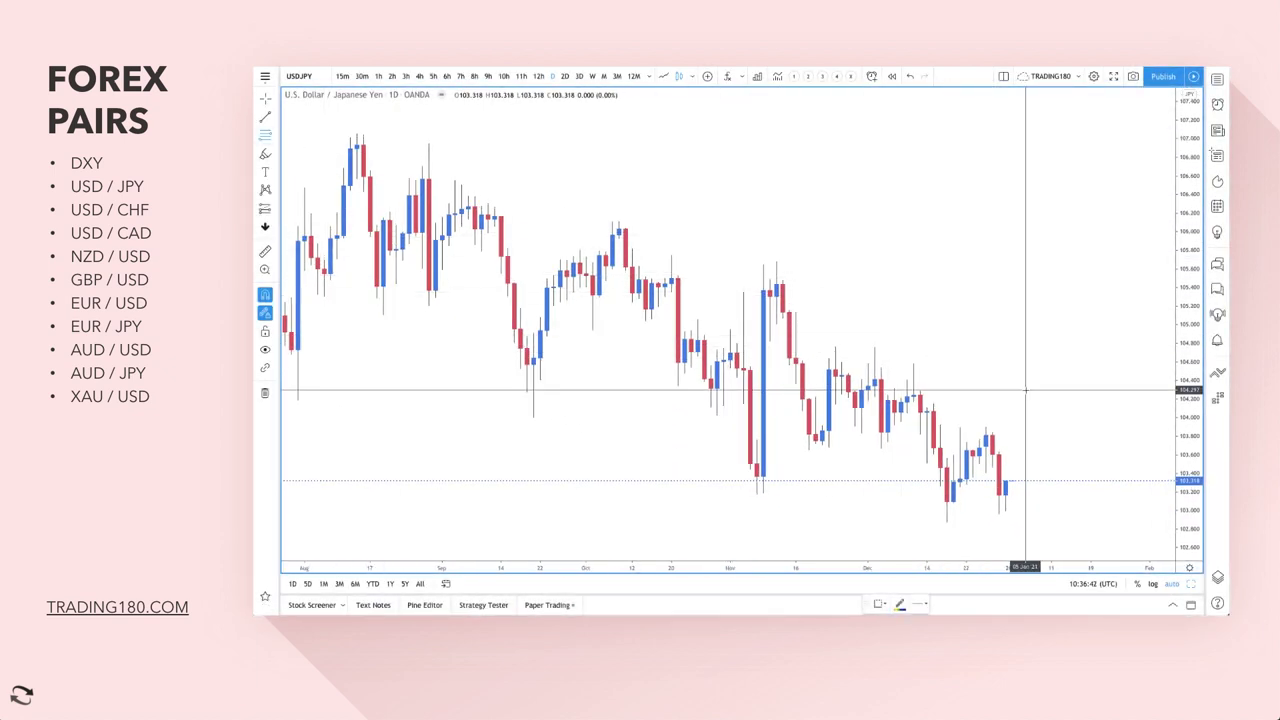
{"action": "scroll", "coordinate": [1023, 386], "scroll_direction": "up", "scroll_amount": 5}
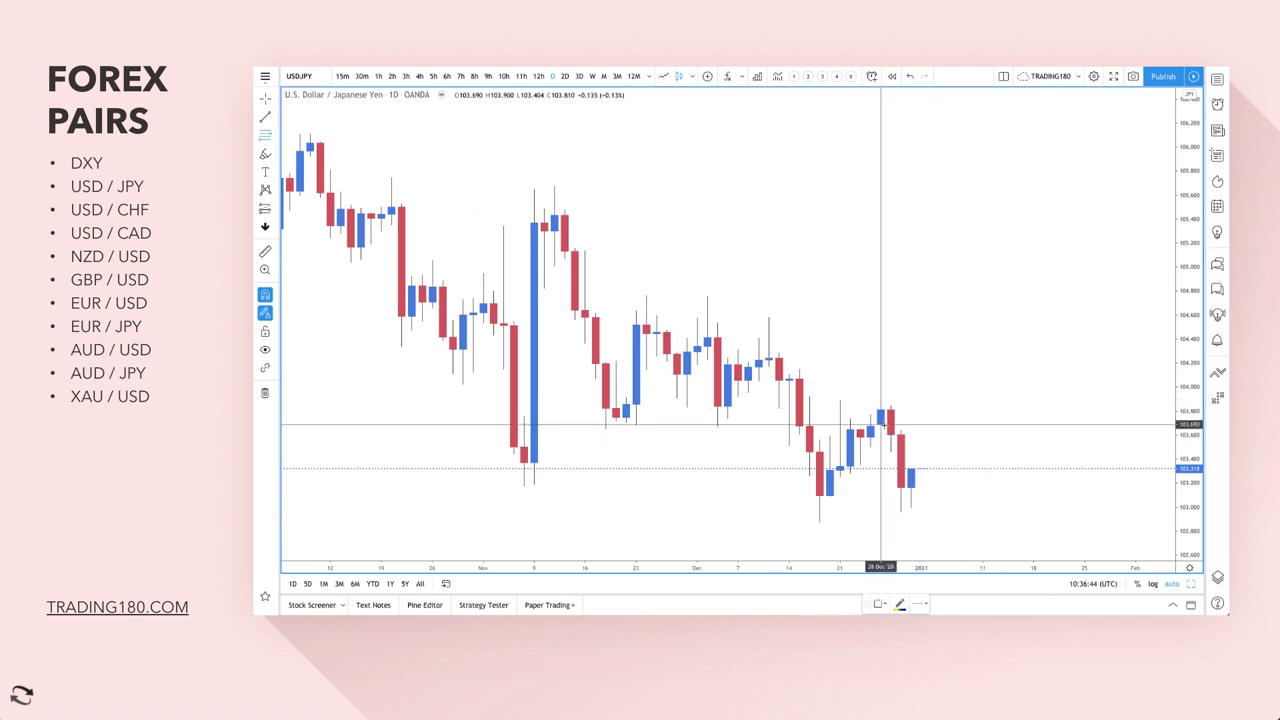
Draw four SUPPLY-styled red zones above USD/JPY price, spanning about 103.7 to 105.7.
{"action": "left_click_drag", "start_coordinate": [881, 425], "coordinate": [881, 398]}
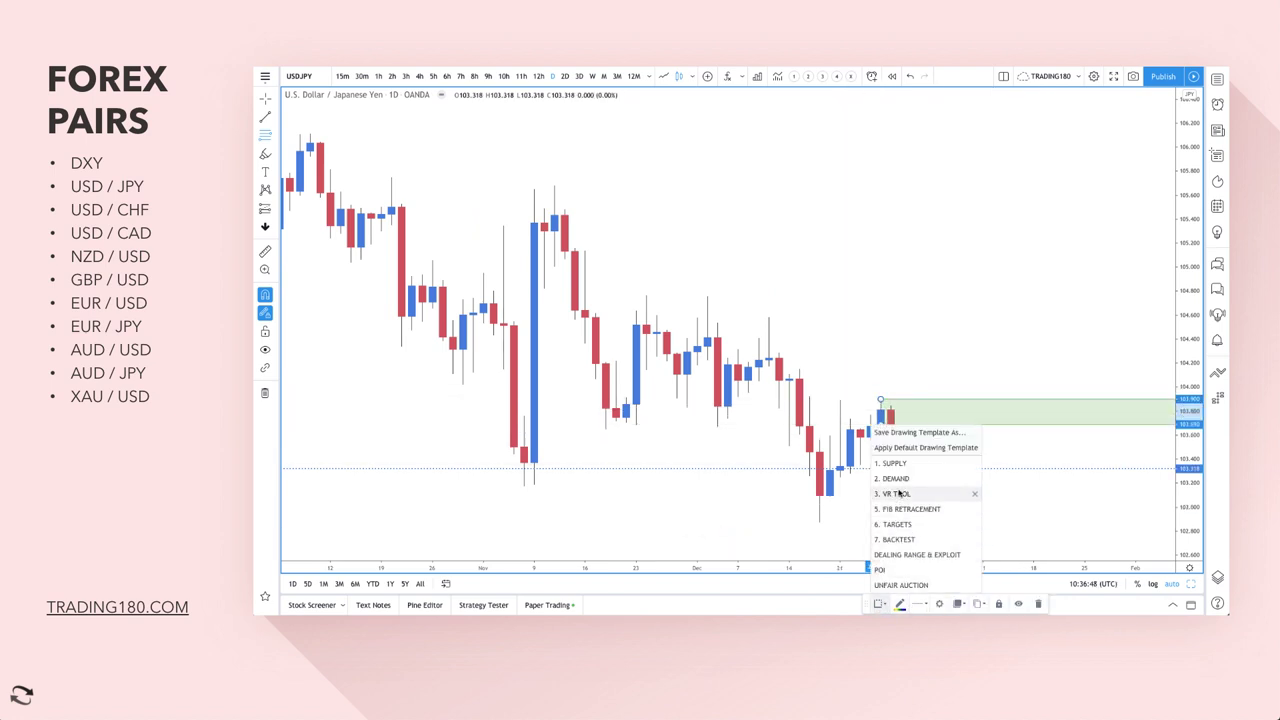
{"action": "left_click", "coordinate": [900, 465]}
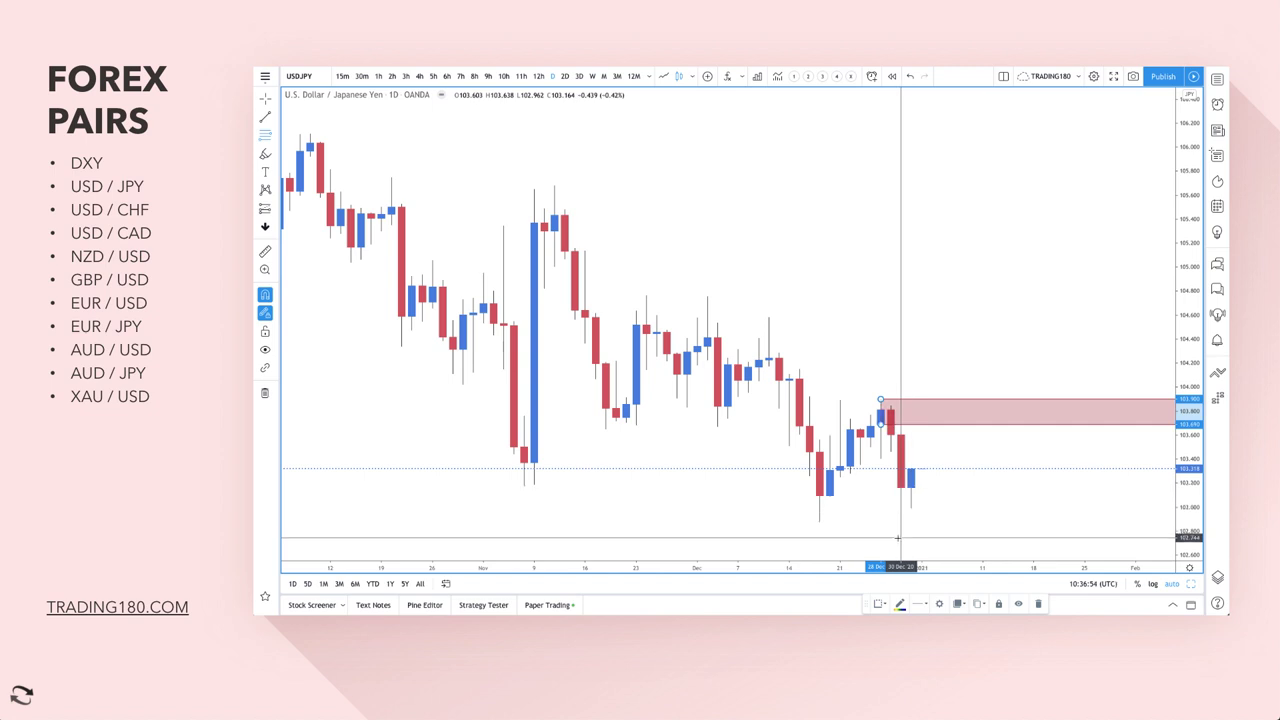
{"action": "left_click", "coordinate": [789, 381]}
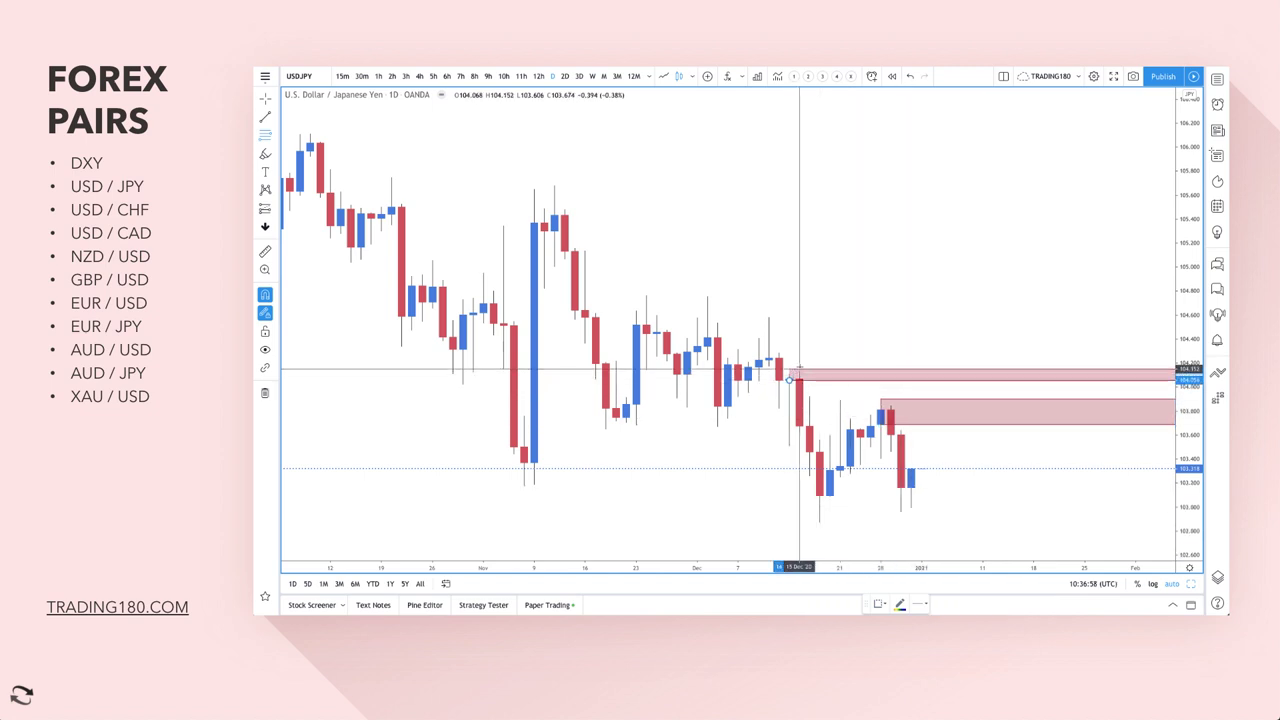
{"action": "left_click", "coordinate": [799, 370]}
{"action": "left_click", "coordinate": [769, 357]}
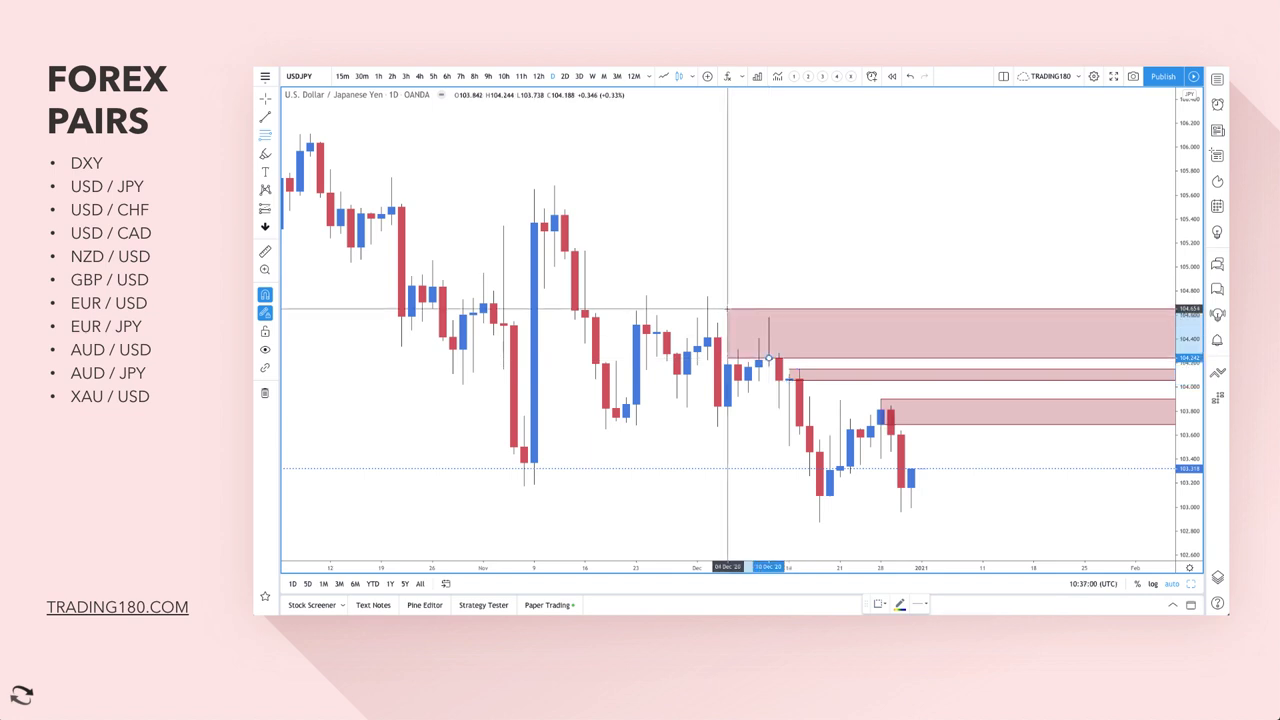
{"action": "left_click", "coordinate": [646, 296]}
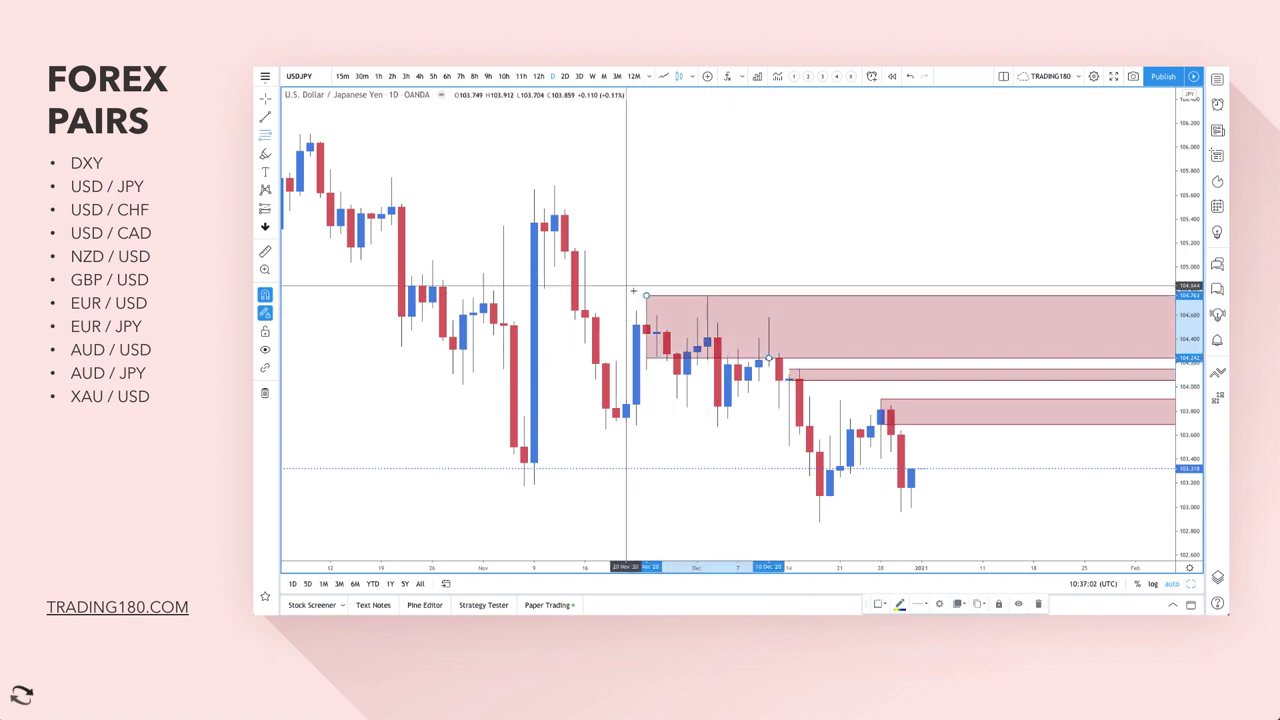
{"action": "left_click", "coordinate": [554, 230]}
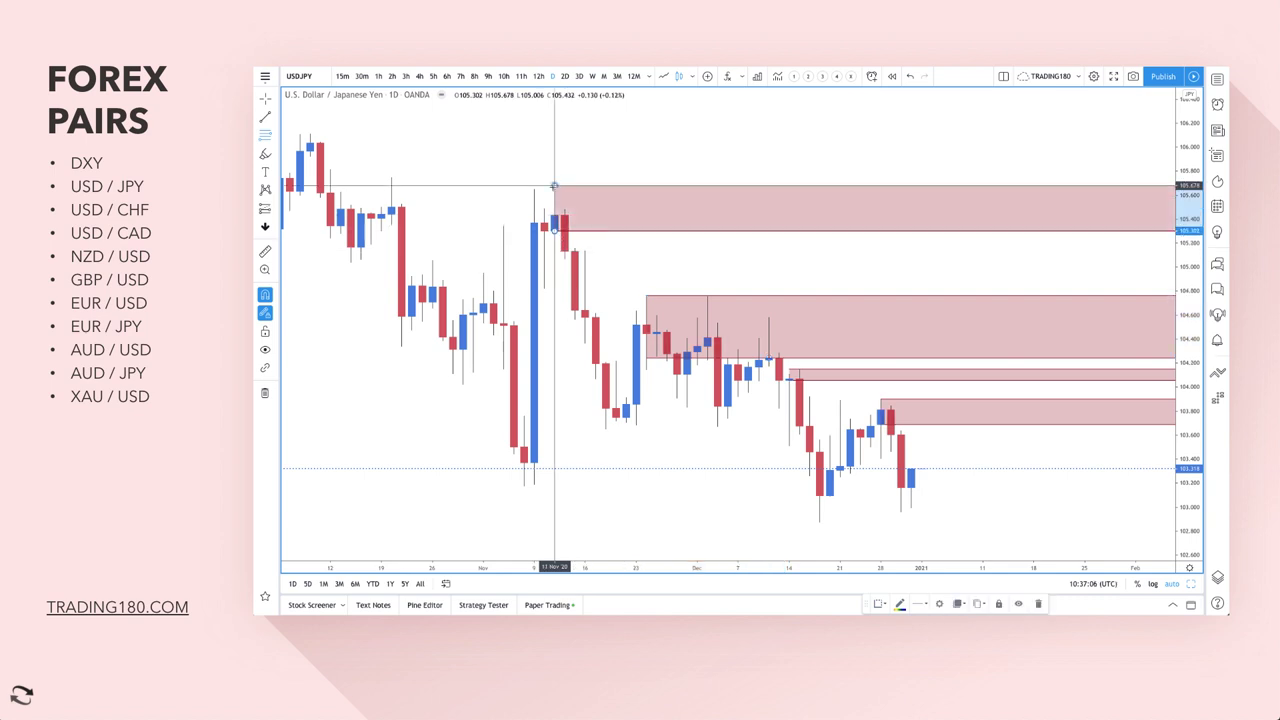
{"action": "left_click", "coordinate": [554, 186]}
{"action": "scroll", "coordinate": [880, 437], "scroll_direction": "up", "scroll_amount": 2}
{"action": "scroll", "coordinate": [743, 450], "scroll_direction": "down", "scroll_amount": 3}
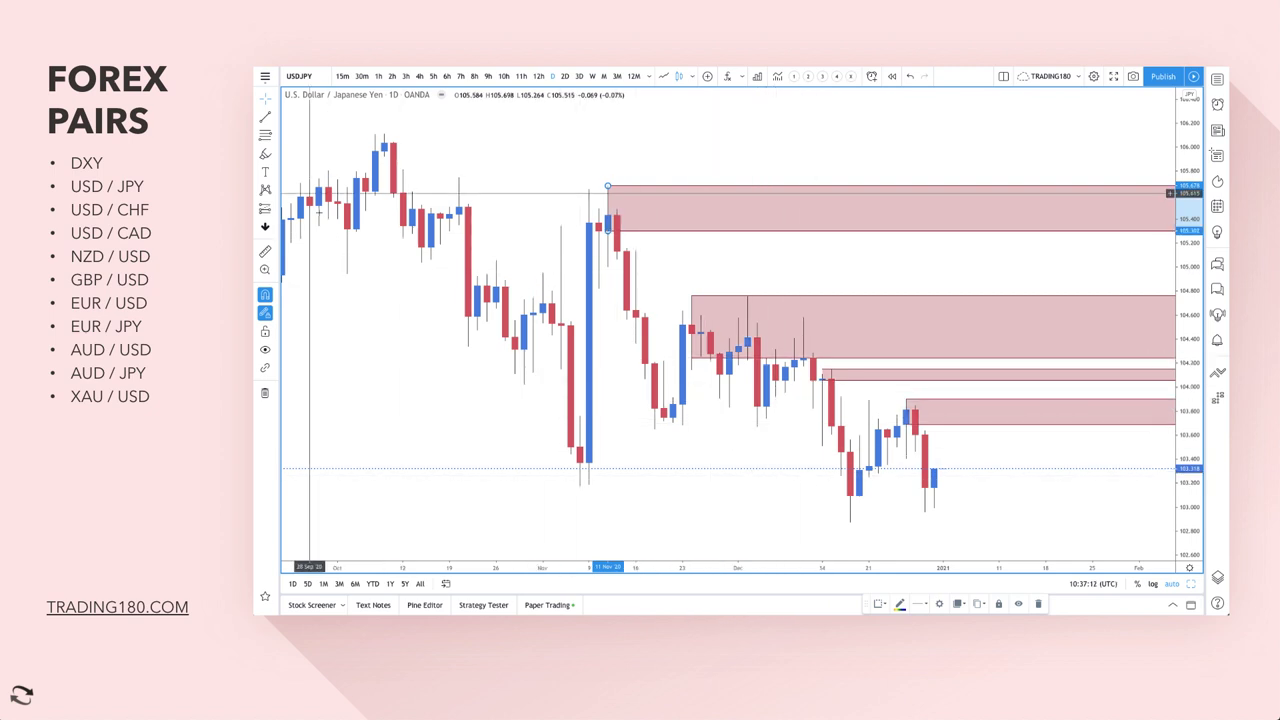
Draw a green DEMAND zone around the recent lows near 102.8–103.5.
{"action": "left_click", "coordinate": [262, 136]}
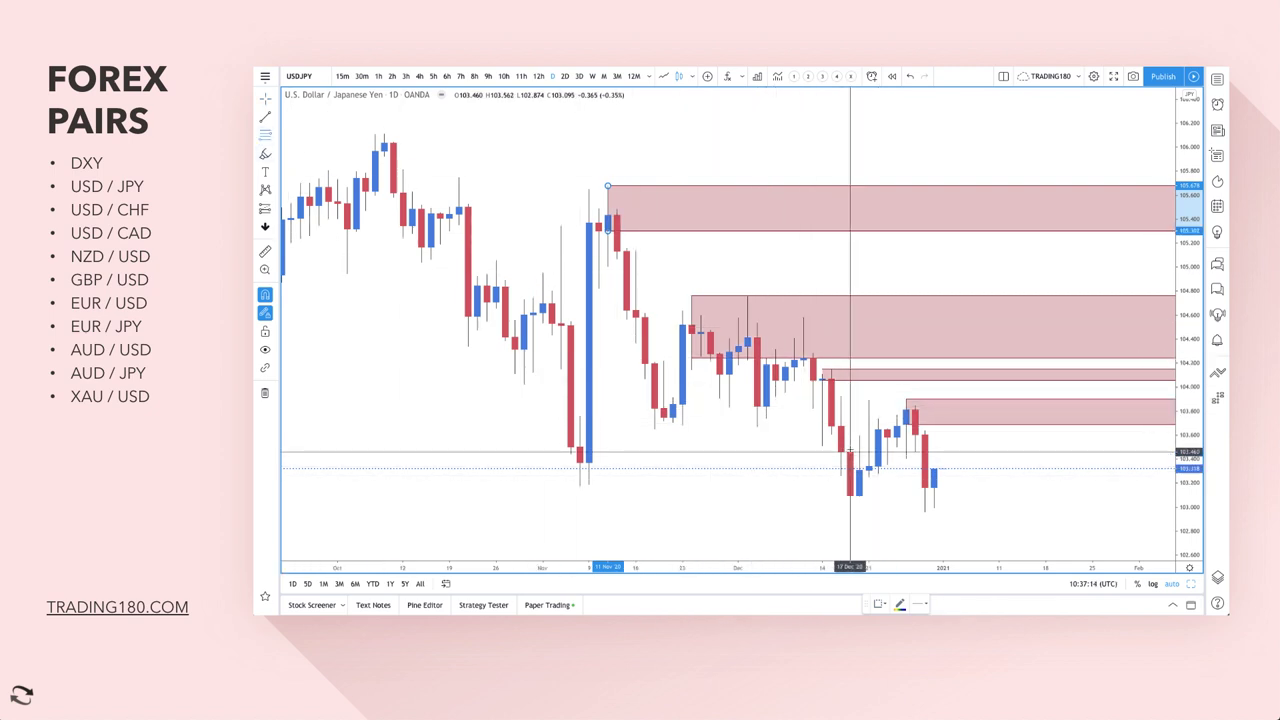
{"action": "left_click_drag", "start_coordinate": [850, 453], "coordinate": [850, 521]}
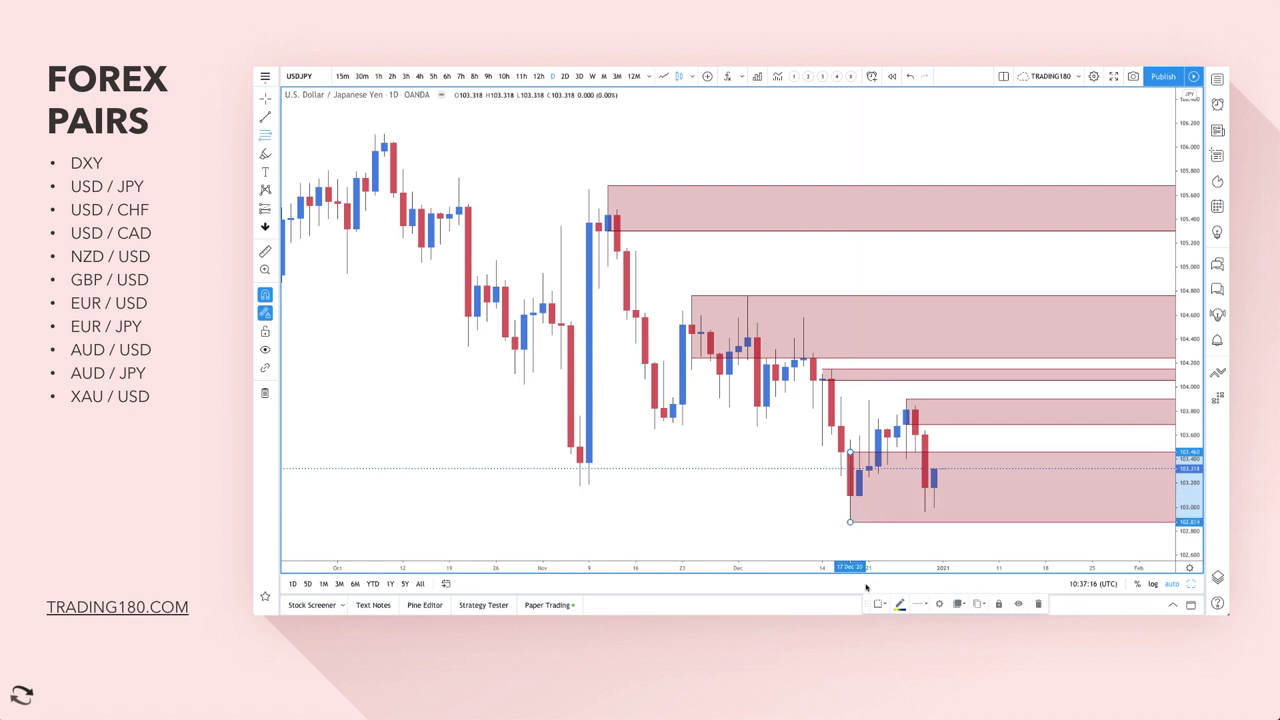
{"action": "left_click", "coordinate": [877, 604]}
{"action": "left_click", "coordinate": [906, 480]}
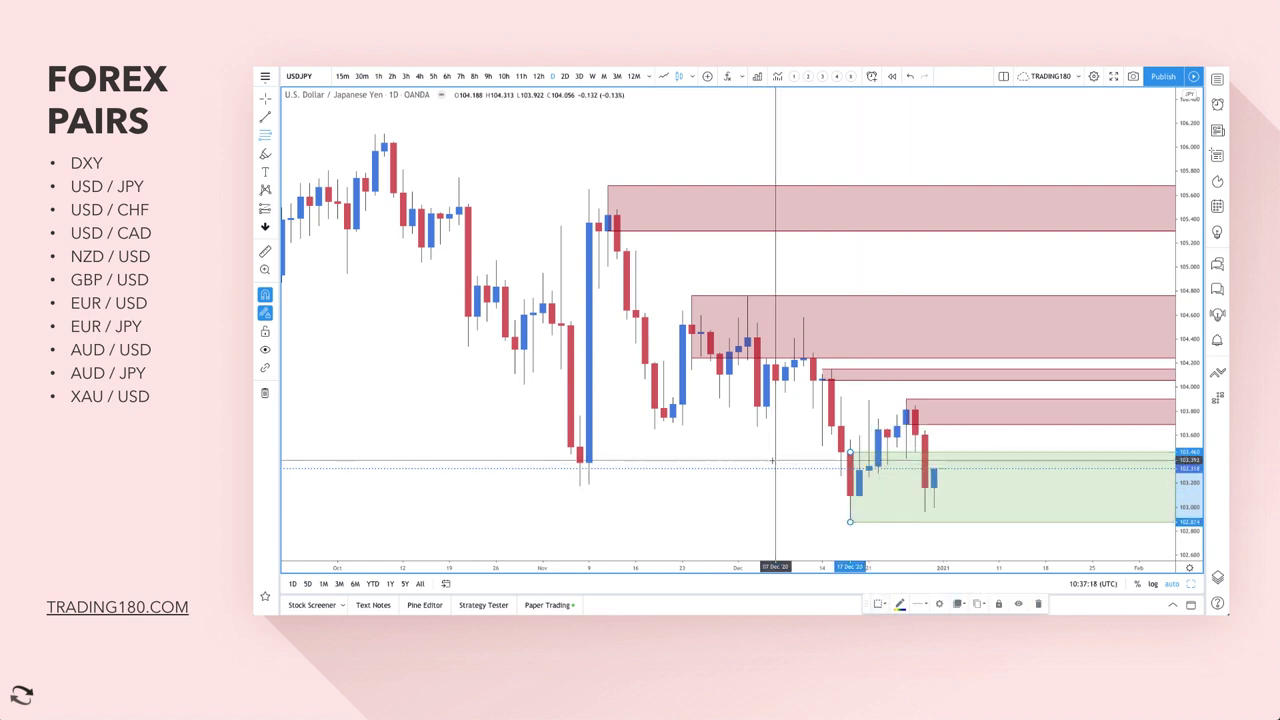
{"action": "scroll", "coordinate": [790, 460], "scroll_direction": "up", "scroll_amount": 5}
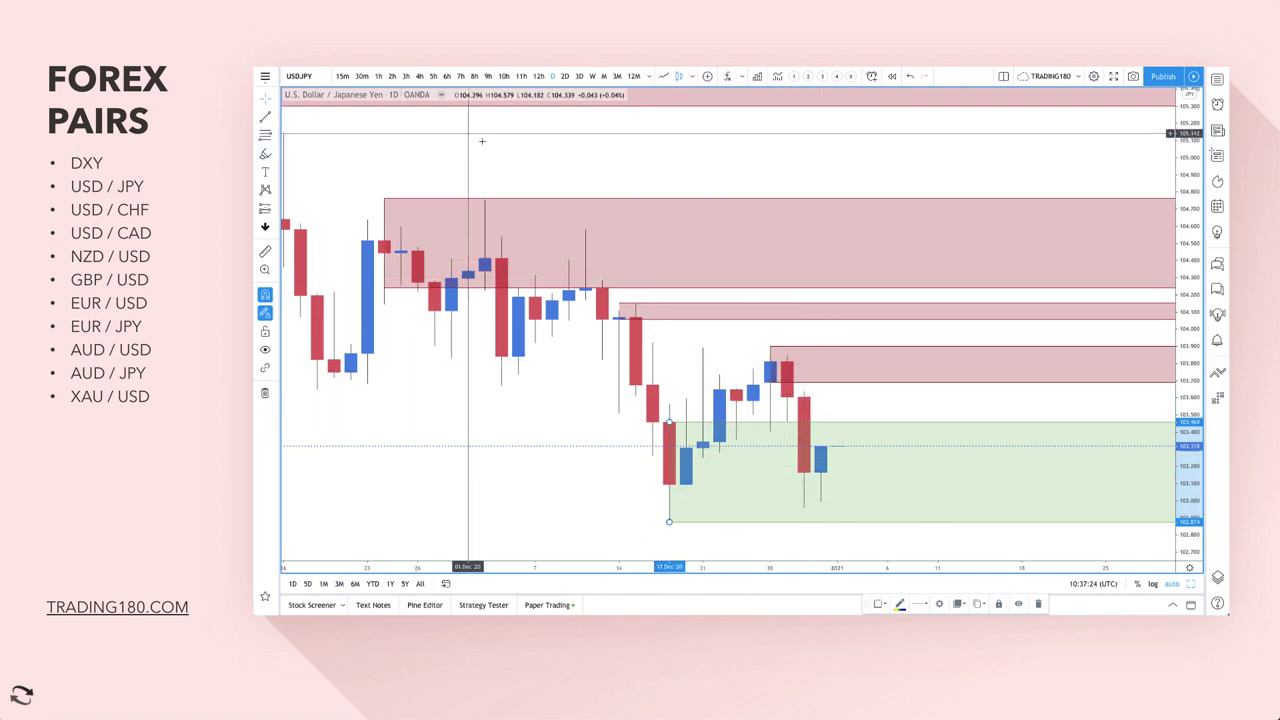
{"action": "left_click", "coordinate": [379, 77]}
{"action": "scroll", "coordinate": [754, 323], "scroll_direction": "down", "scroll_amount": 6}
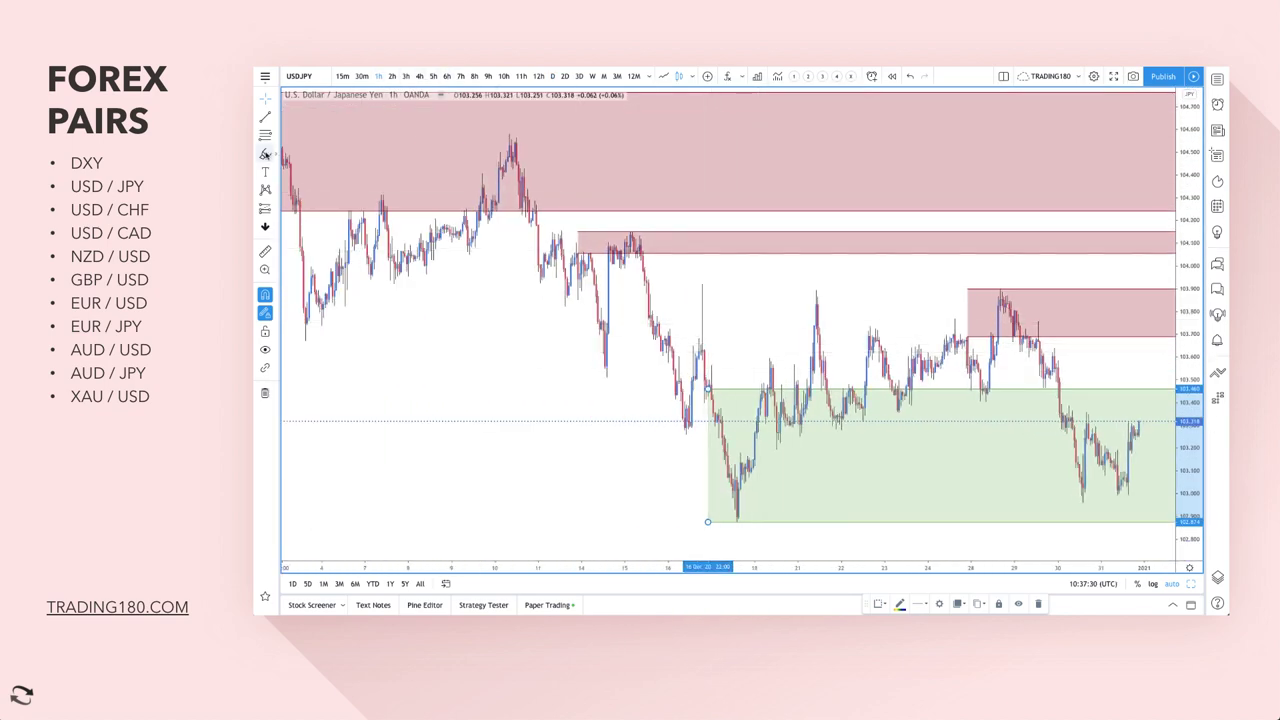
{"action": "left_click", "coordinate": [274, 155]}
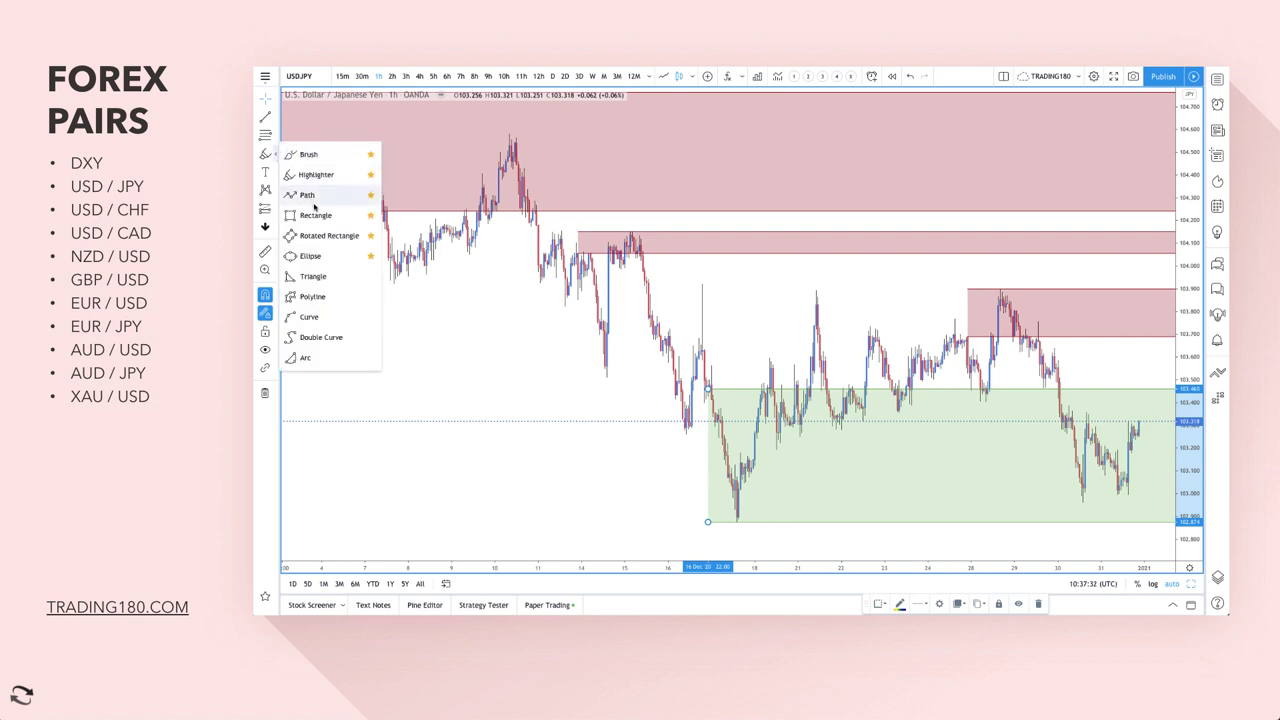
{"action": "left_click", "coordinate": [315, 214]}
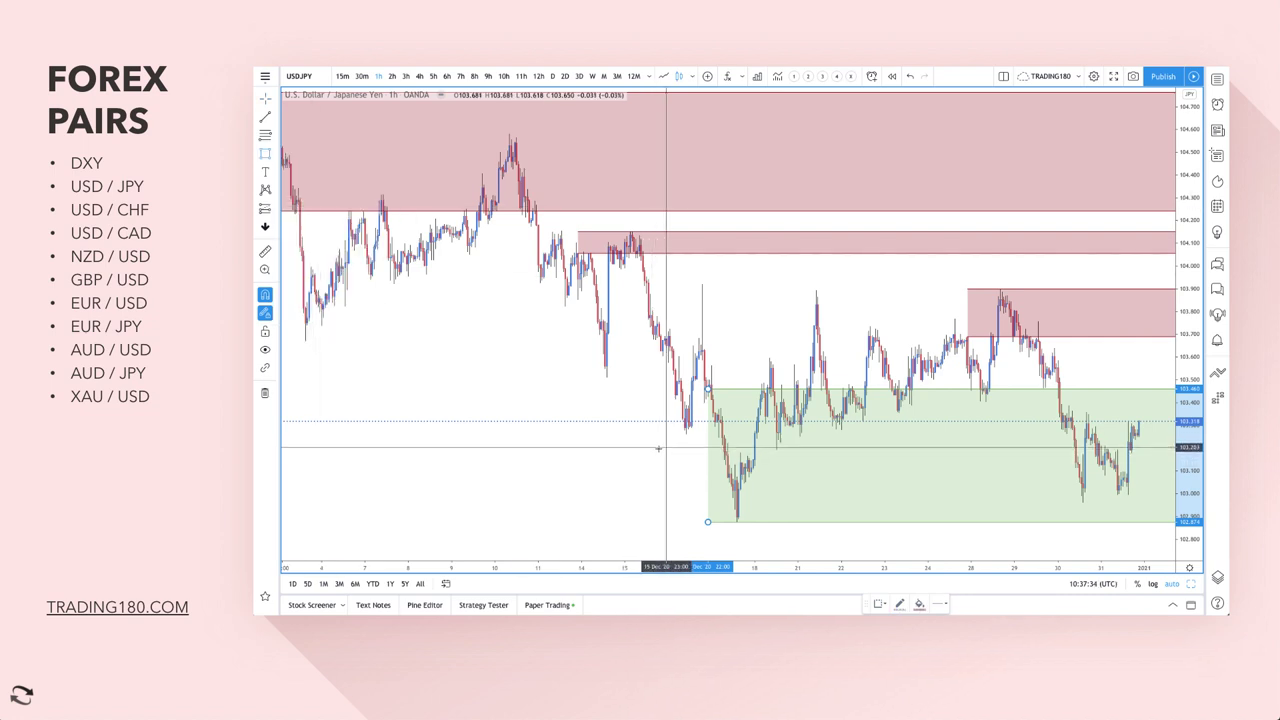
{"action": "scroll", "coordinate": [757, 470], "scroll_direction": "down", "scroll_amount": 2}
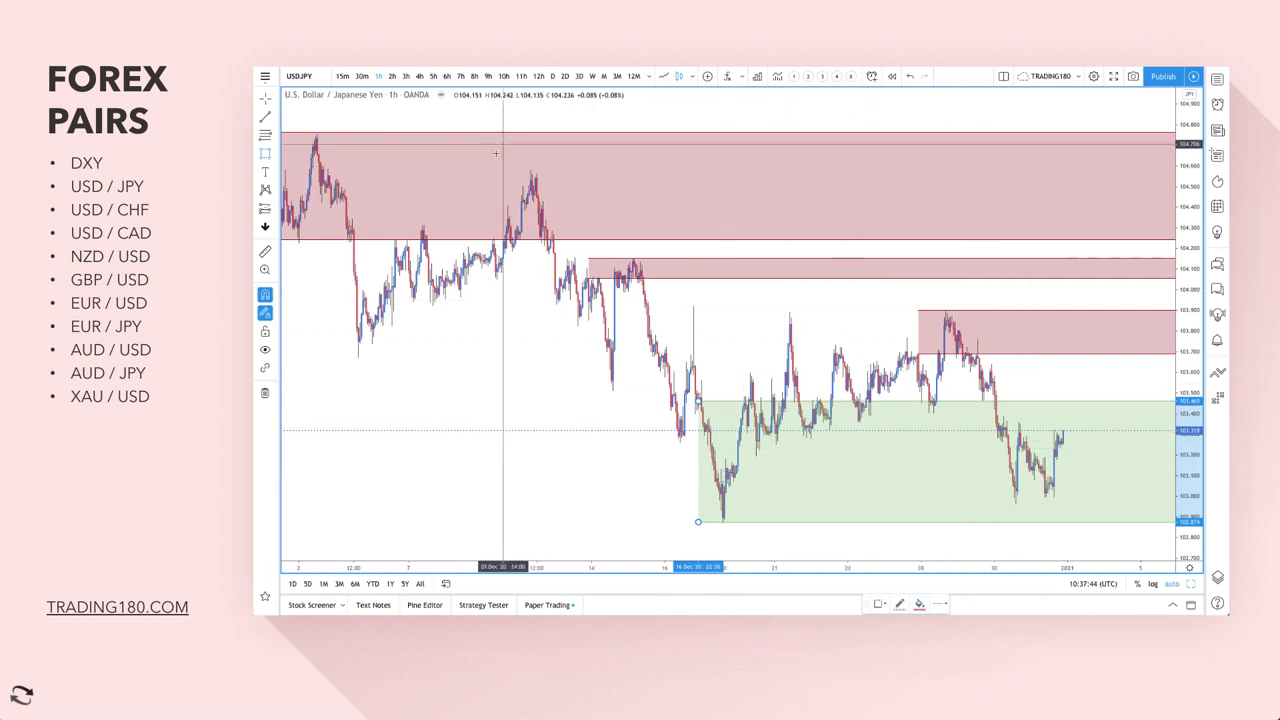
{"action": "left_click", "coordinate": [552, 77]}
Circle the latest USD/JPY candles in the demand zone with a pink highlighter sketch.
{"action": "scroll", "coordinate": [834, 265], "scroll_direction": "up", "scroll_amount": 8}
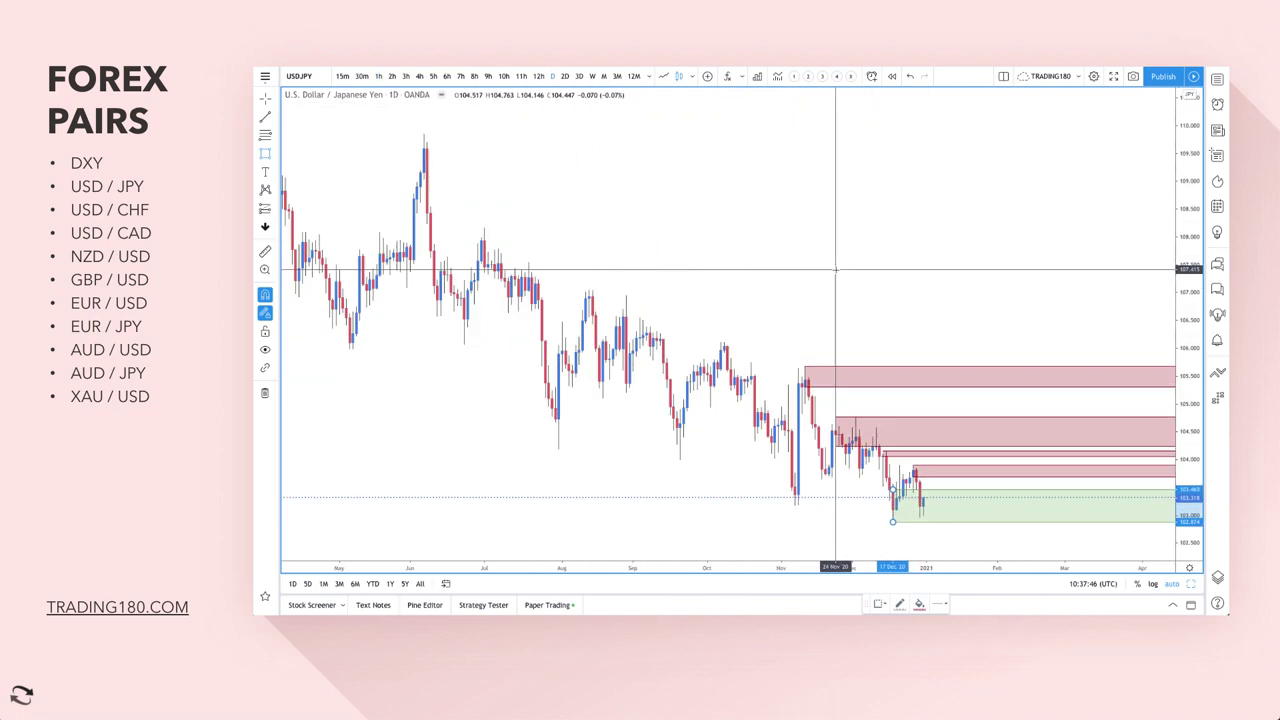
{"action": "scroll", "coordinate": [980, 418], "scroll_direction": "up", "scroll_amount": 4}
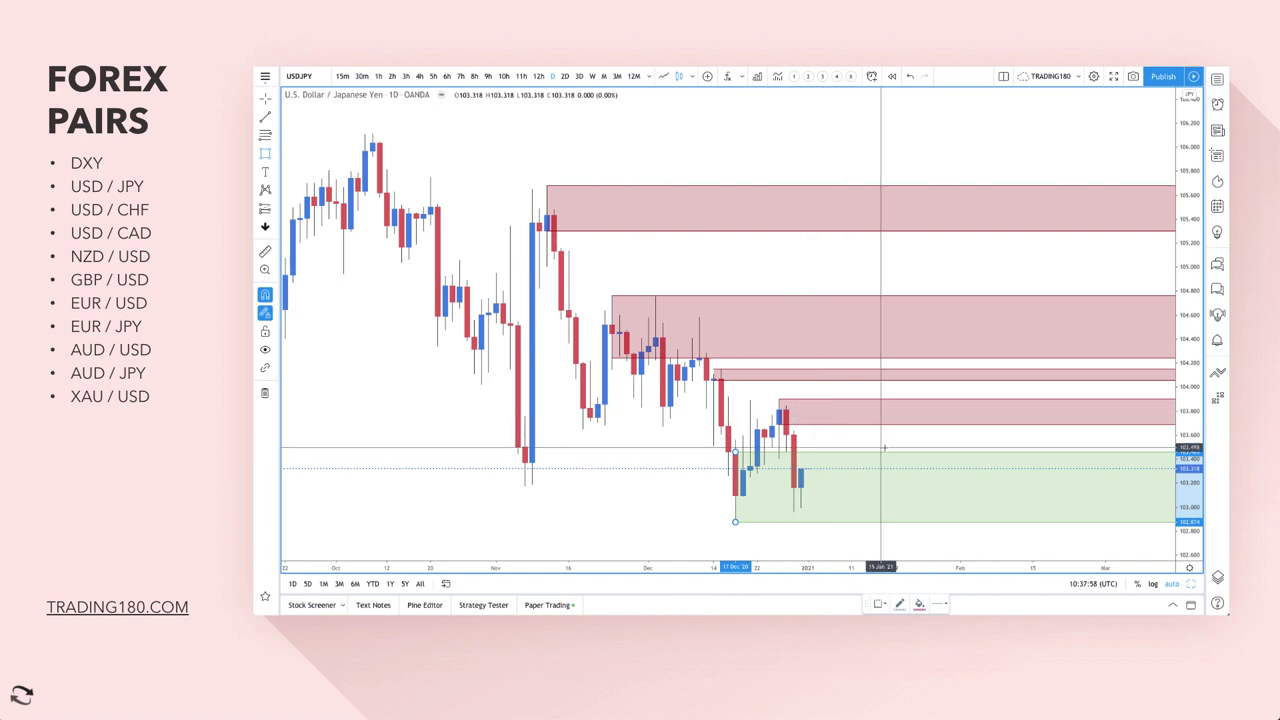
{"action": "left_click", "coordinate": [275, 155]}
{"action": "left_click", "coordinate": [310, 174]}
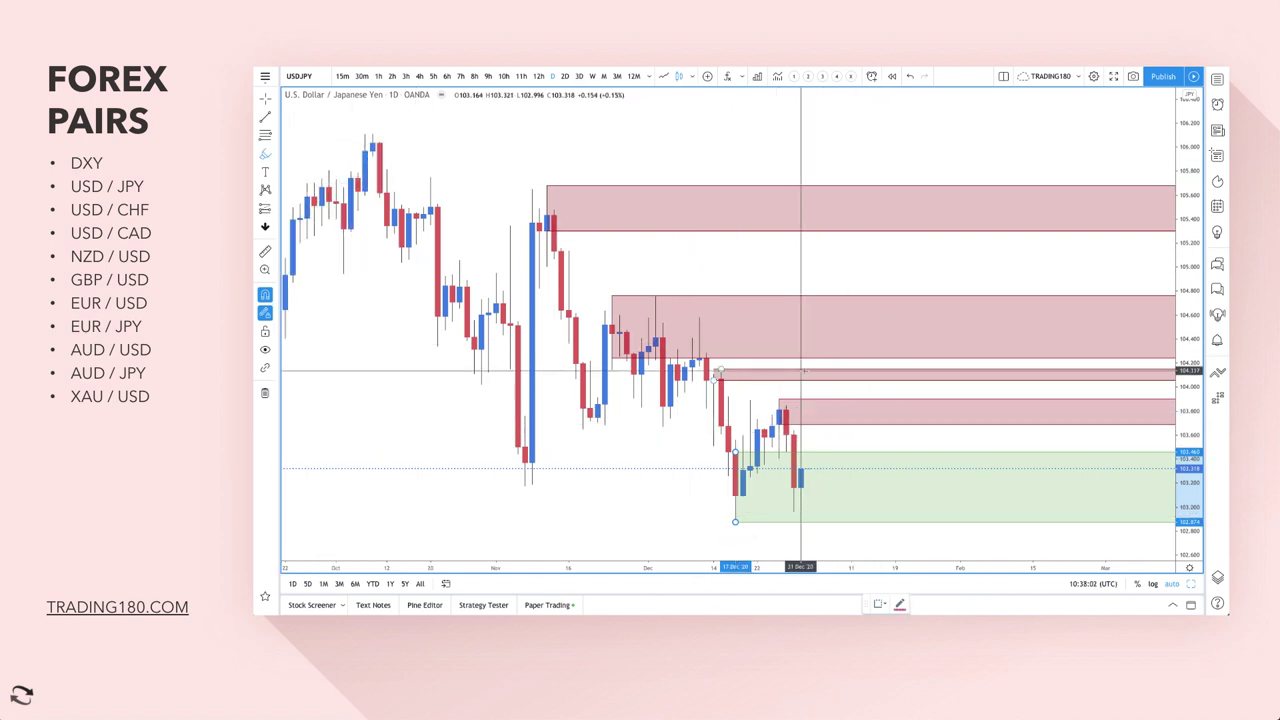
{"action": "mouse_move", "coordinate": [810, 472]}
{"action": "left_mouse_down"}
{"action": "mouse_move", "coordinate": [782, 476]}
{"action": "mouse_move", "coordinate": [800, 515]}
{"action": "mouse_move", "coordinate": [808, 470]}
{"action": "mouse_move", "coordinate": [831, 462]}
{"action": "mouse_move", "coordinate": [860, 408]}
{"action": "mouse_move", "coordinate": [895, 422]}
{"action": "mouse_move", "coordinate": [908, 452]}
{"action": "mouse_move", "coordinate": [923, 436]}
{"action": "left_mouse_up"}
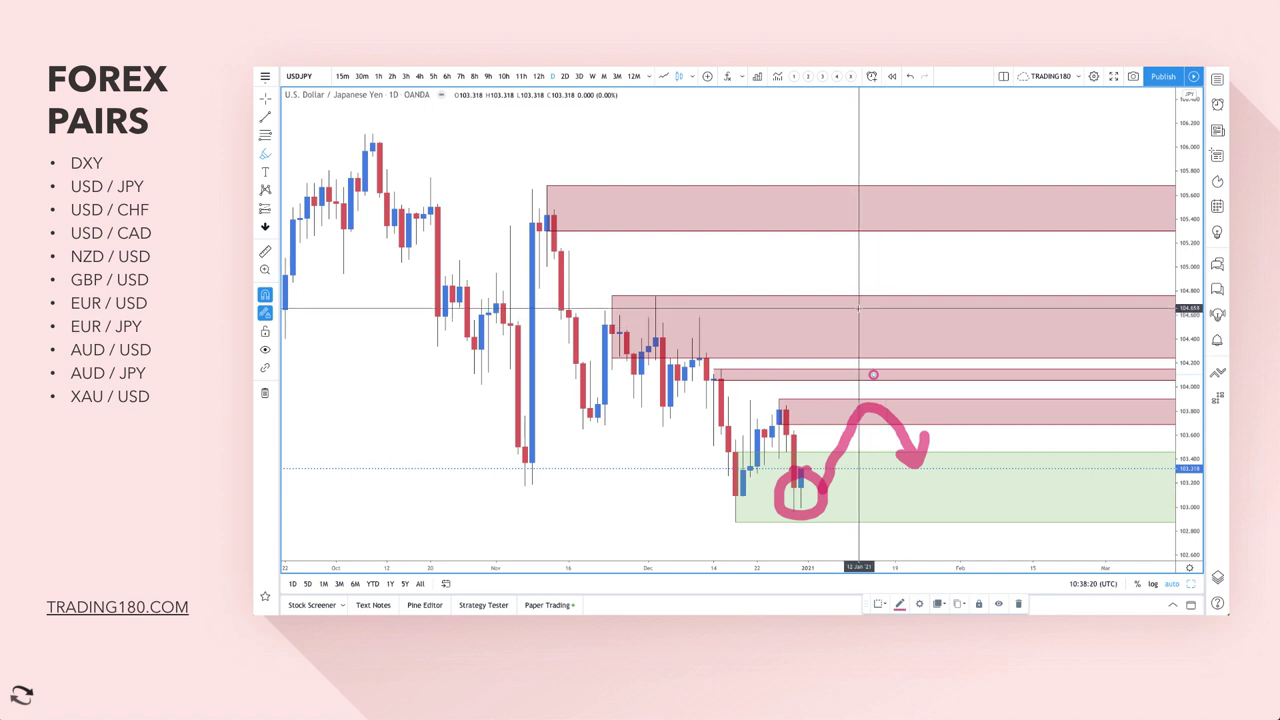
{"action": "scroll", "coordinate": [830, 320], "scroll_direction": "down", "scroll_amount": 2}
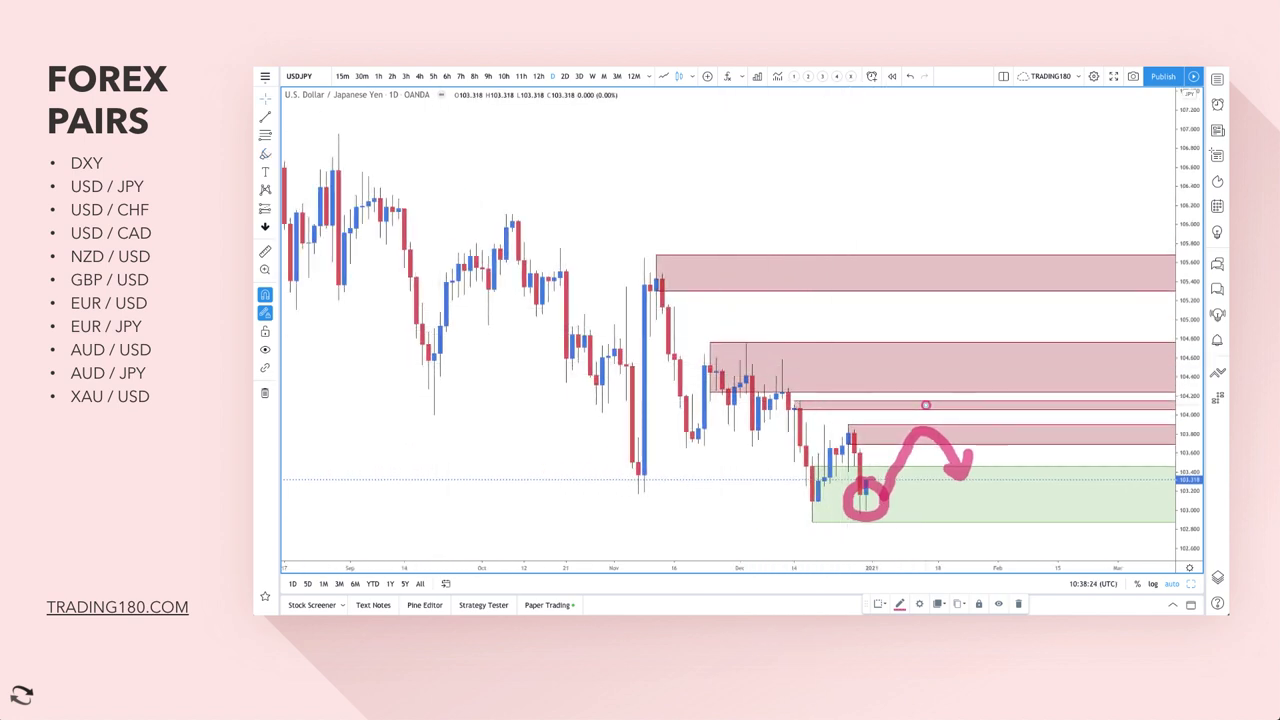
Draw a pink horizontal band near 104.4 stretching back to late August.
{"action": "left_click", "coordinate": [273, 158]}
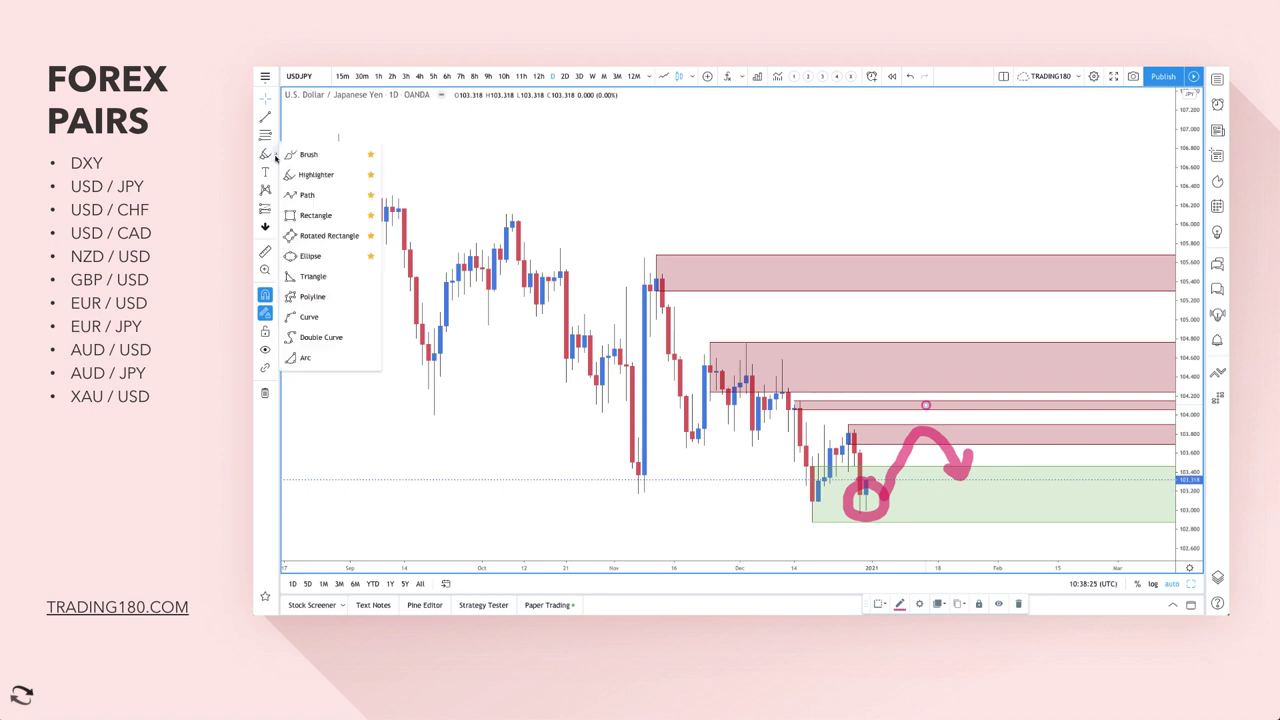
{"action": "left_click", "coordinate": [307, 218]}
{"action": "mouse_move", "coordinate": [338, 384]}
{"action": "left_mouse_down"}
{"action": "mouse_move", "coordinate": [694, 356]}
{"action": "mouse_move", "coordinate": [1130, 361]}
{"action": "left_mouse_up"}
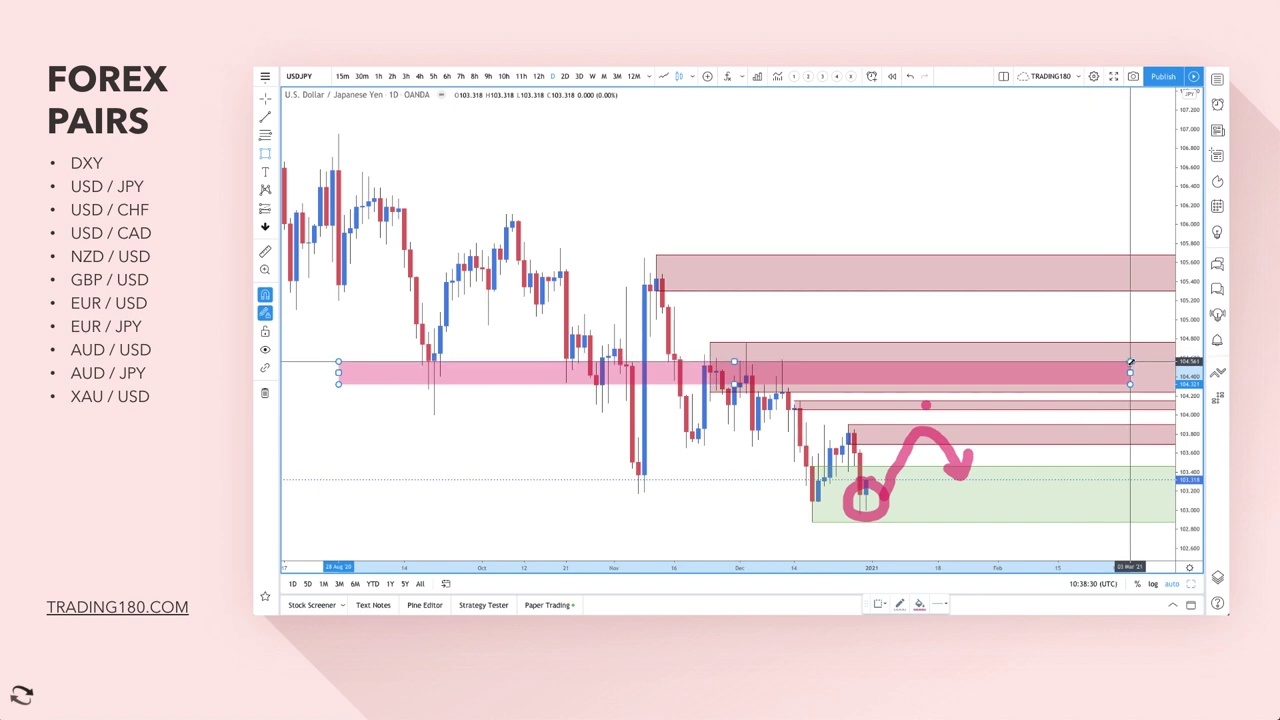
{"action": "scroll", "coordinate": [720, 370], "scroll_direction": "down", "scroll_amount": 3}
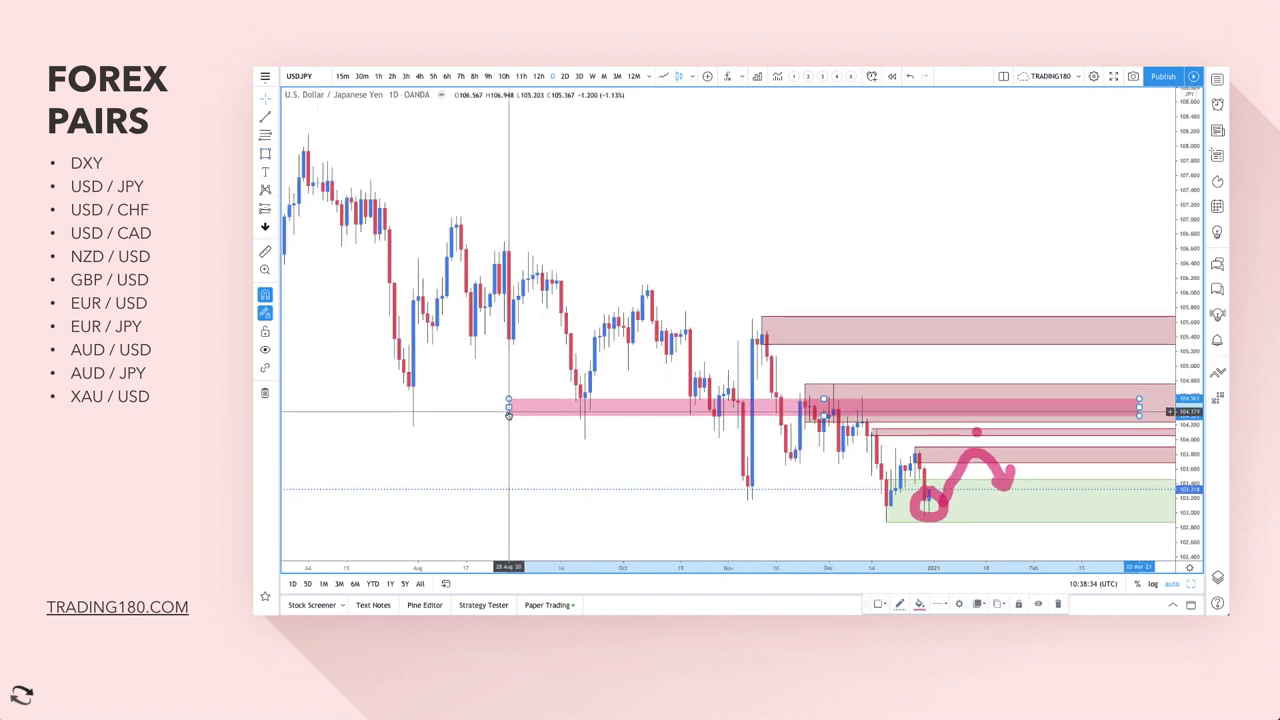
{"action": "left_click_drag", "start_coordinate": [508, 407], "coordinate": [384, 407]}
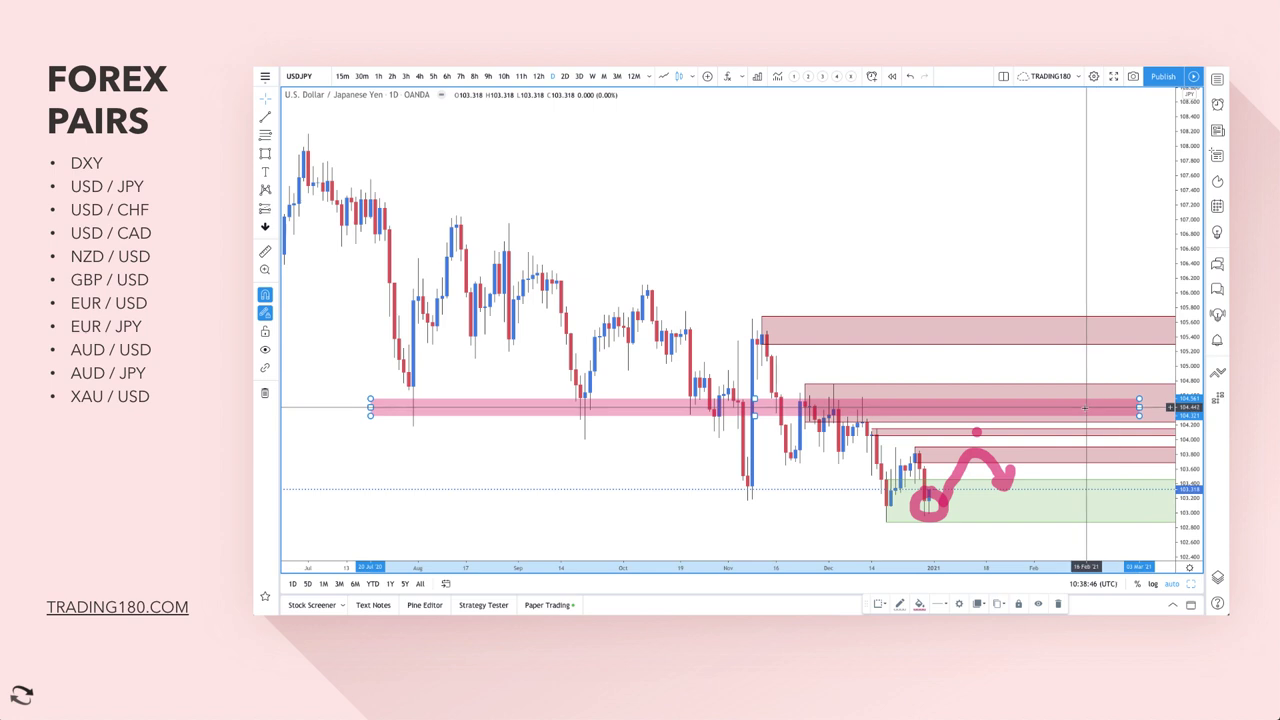
{"action": "scroll", "coordinate": [1040, 418], "scroll_direction": "up", "scroll_amount": 5}
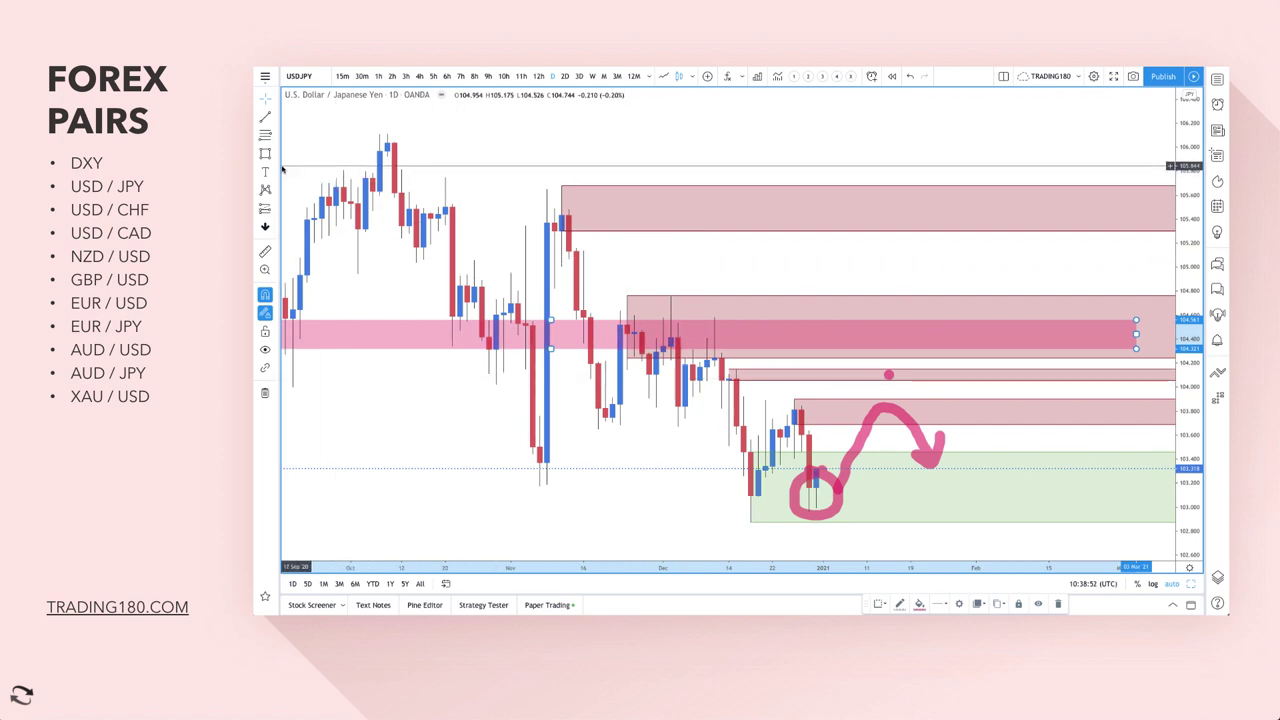
Add a narrow pink zone just above the recent USD/JPY lows.
{"action": "mouse_move", "coordinate": [598, 428]}
{"action": "left_mouse_down"}
{"action": "mouse_move", "coordinate": [934, 372]}
{"action": "mouse_move", "coordinate": [1027, 402]}
{"action": "left_mouse_up"}
{"action": "left_click", "coordinate": [1078, 411]}
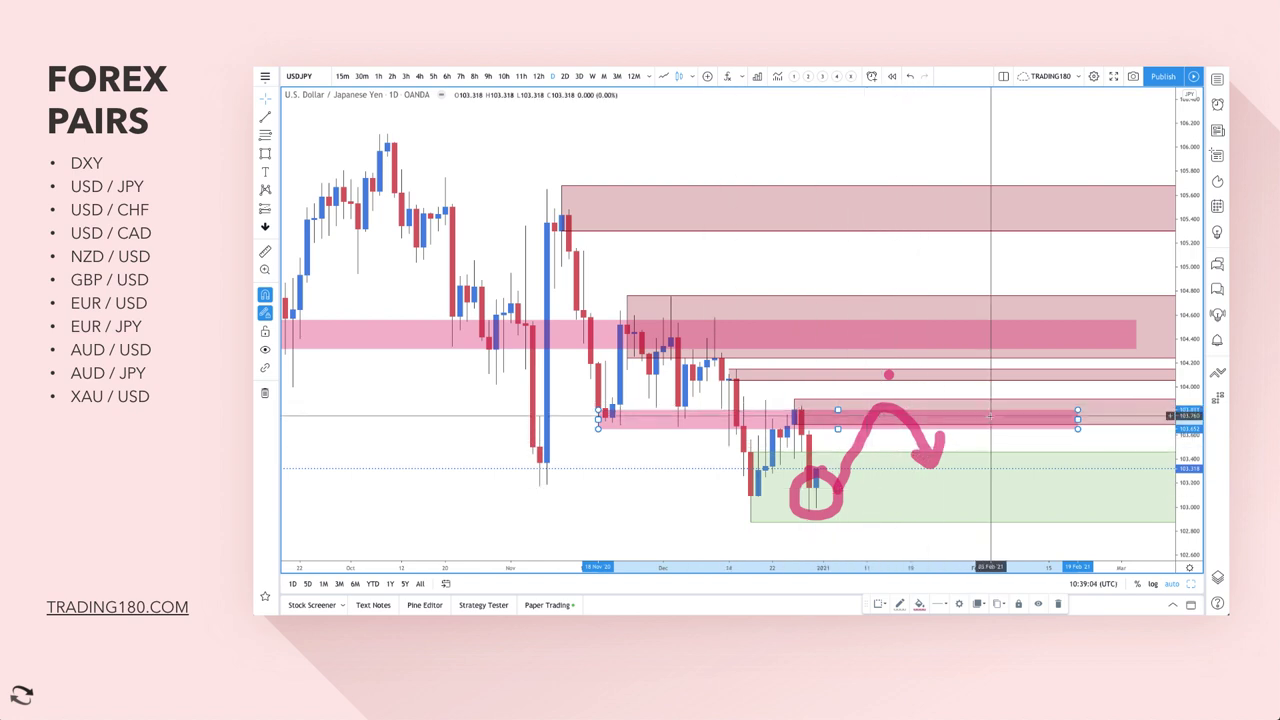
{"action": "scroll", "coordinate": [840, 435], "scroll_direction": "down", "scroll_amount": 3}
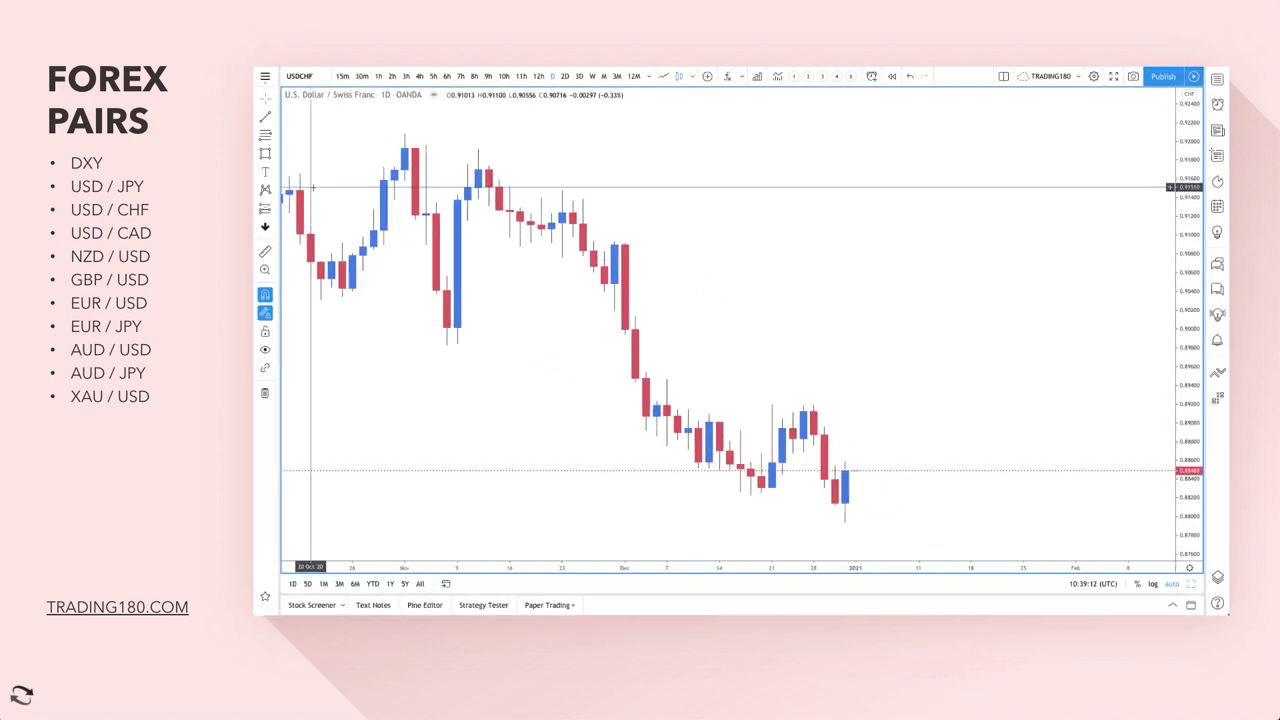
Draw a 1. SUPPLY zone over the early-December candles, spanning roughly 0.890–0.895.
{"action": "key", "text": "alt+f"}
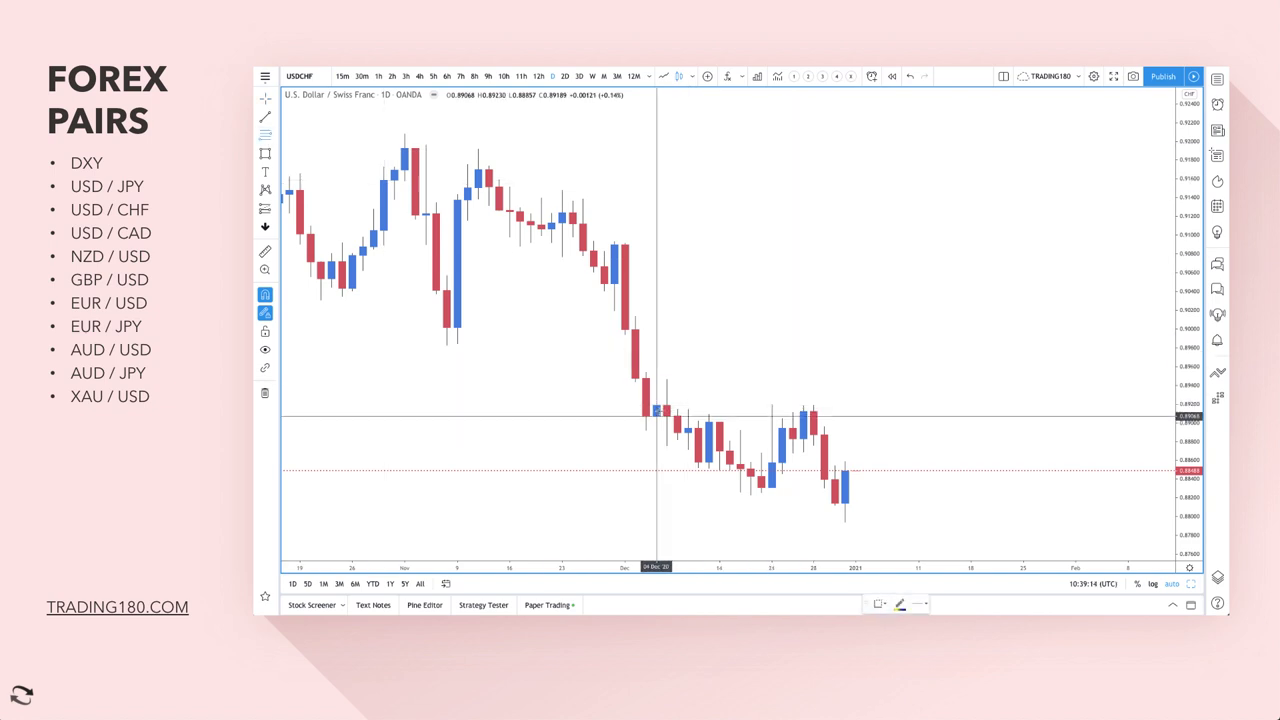
{"action": "left_click_drag", "start_coordinate": [656, 414], "coordinate": [668, 380]}
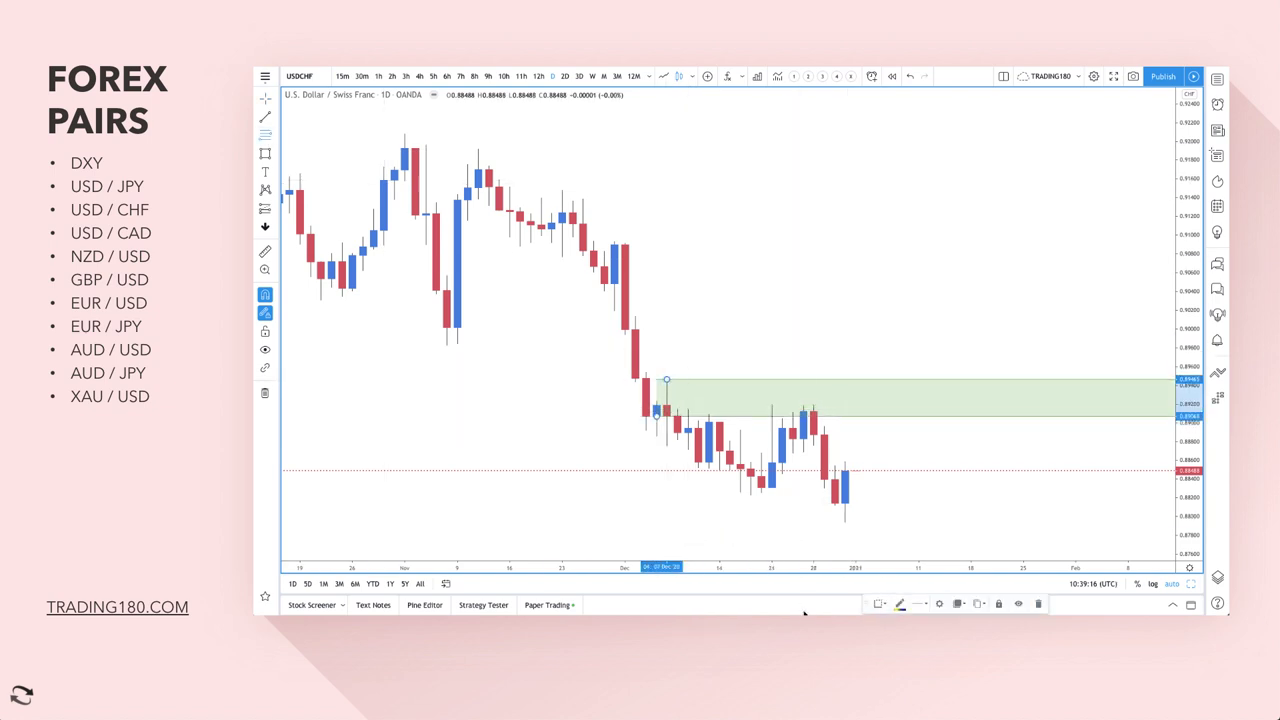
{"action": "left_click", "coordinate": [909, 464]}
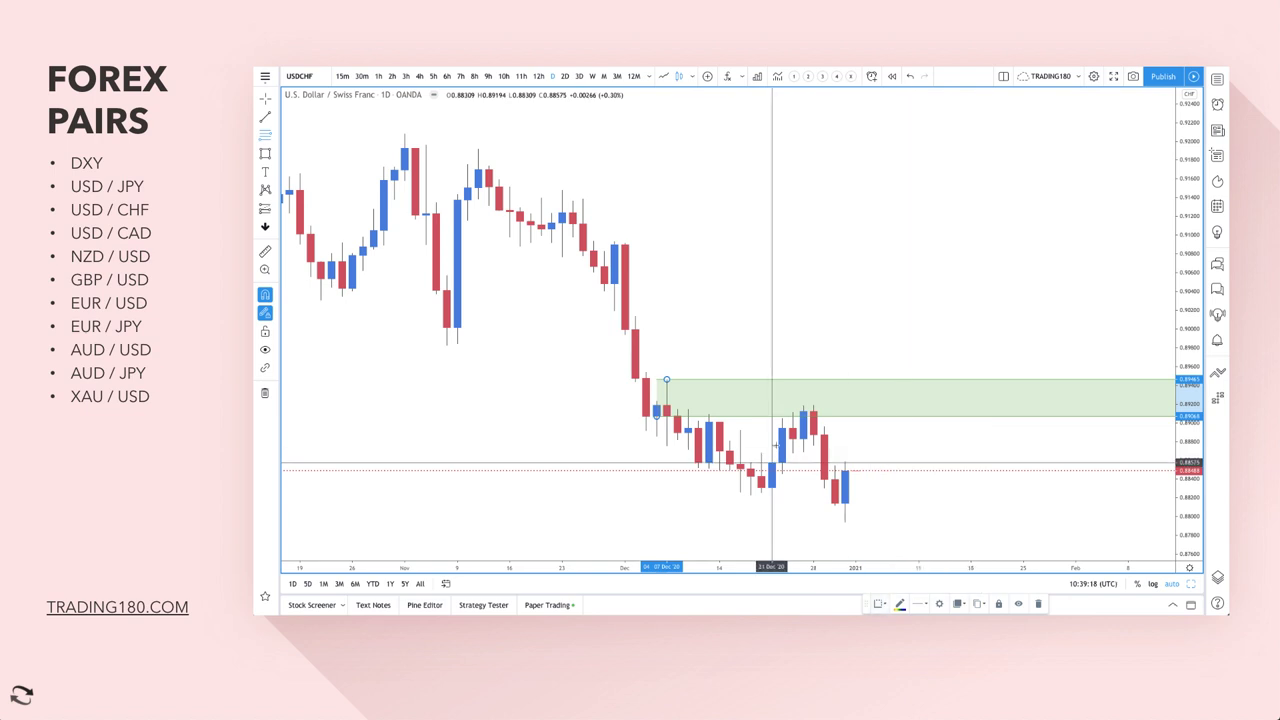
{"action": "left_click_drag", "start_coordinate": [656, 416], "coordinate": [808, 432]}
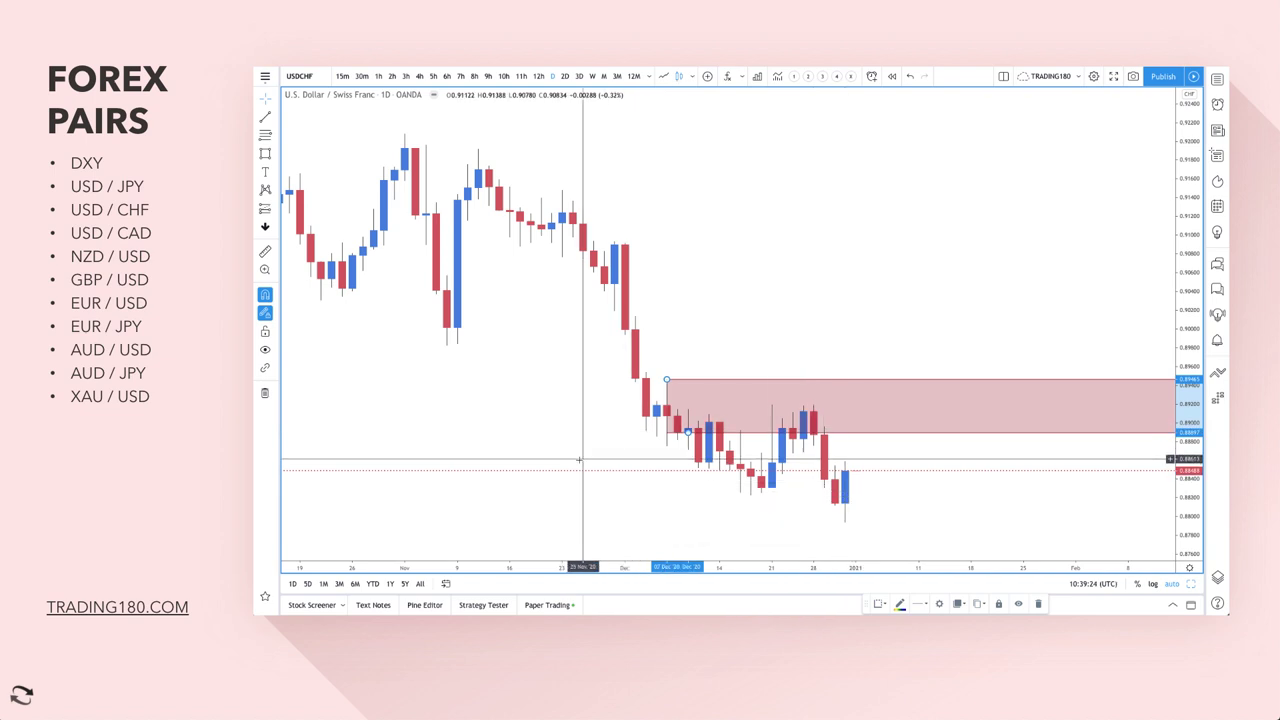
Start a second zone below the current USD/CHF price.
{"action": "left_click", "coordinate": [262, 136]}
{"action": "left_click", "coordinate": [761, 477]}
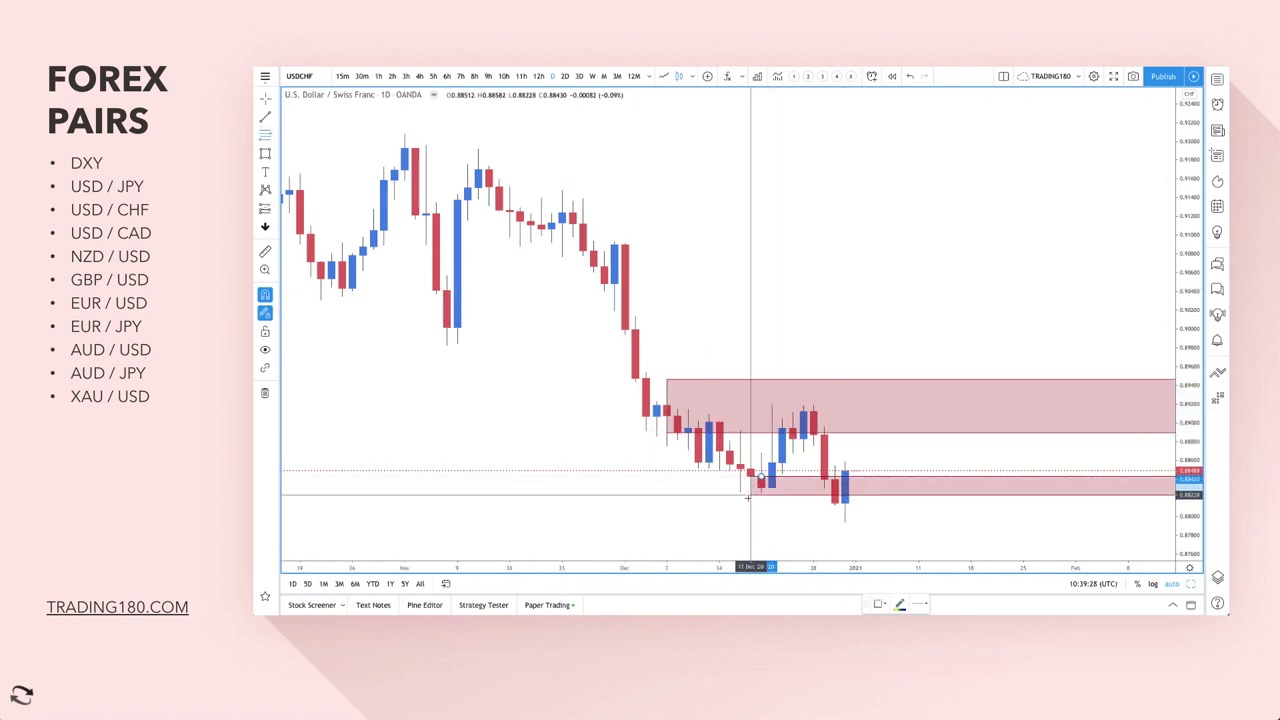
{"action": "left_click", "coordinate": [750, 497]}
{"action": "scroll", "coordinate": [790, 490], "scroll_direction": "down", "scroll_amount": 10}
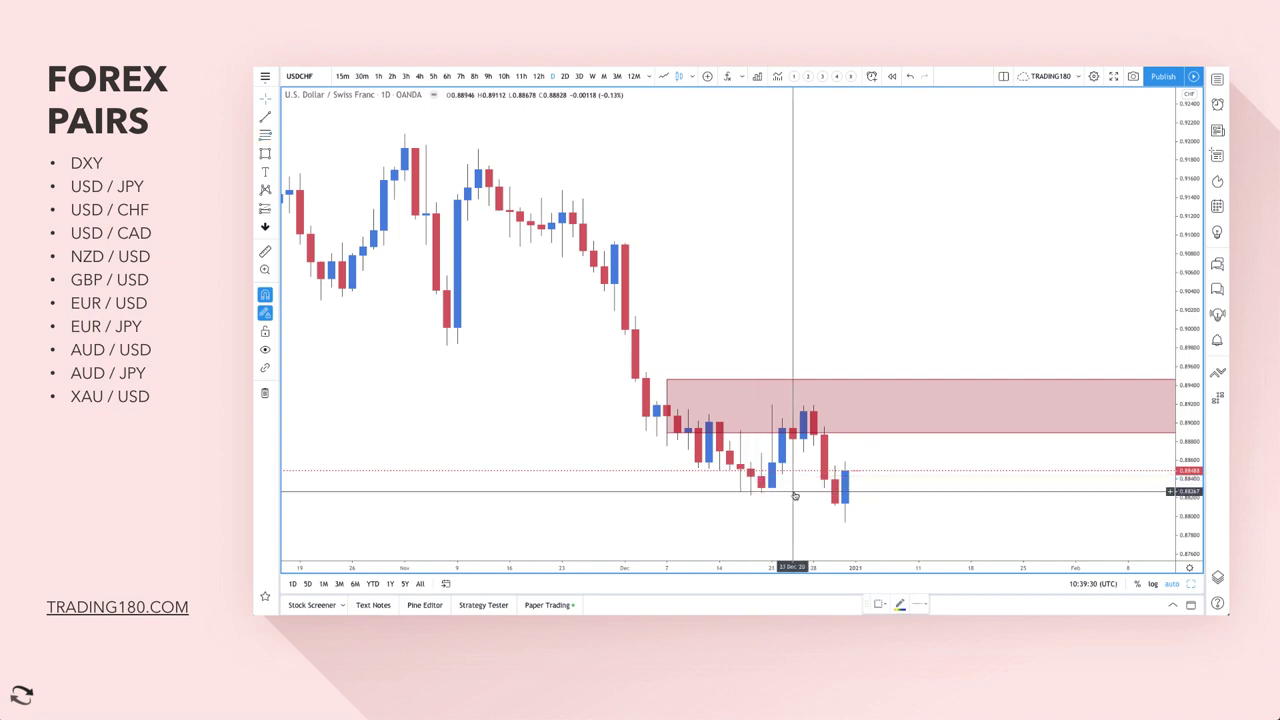
{"action": "scroll", "coordinate": [832, 499], "scroll_direction": "down", "scroll_amount": 10}
{"action": "scroll", "coordinate": [832, 499], "scroll_direction": "down", "scroll_amount": 10}
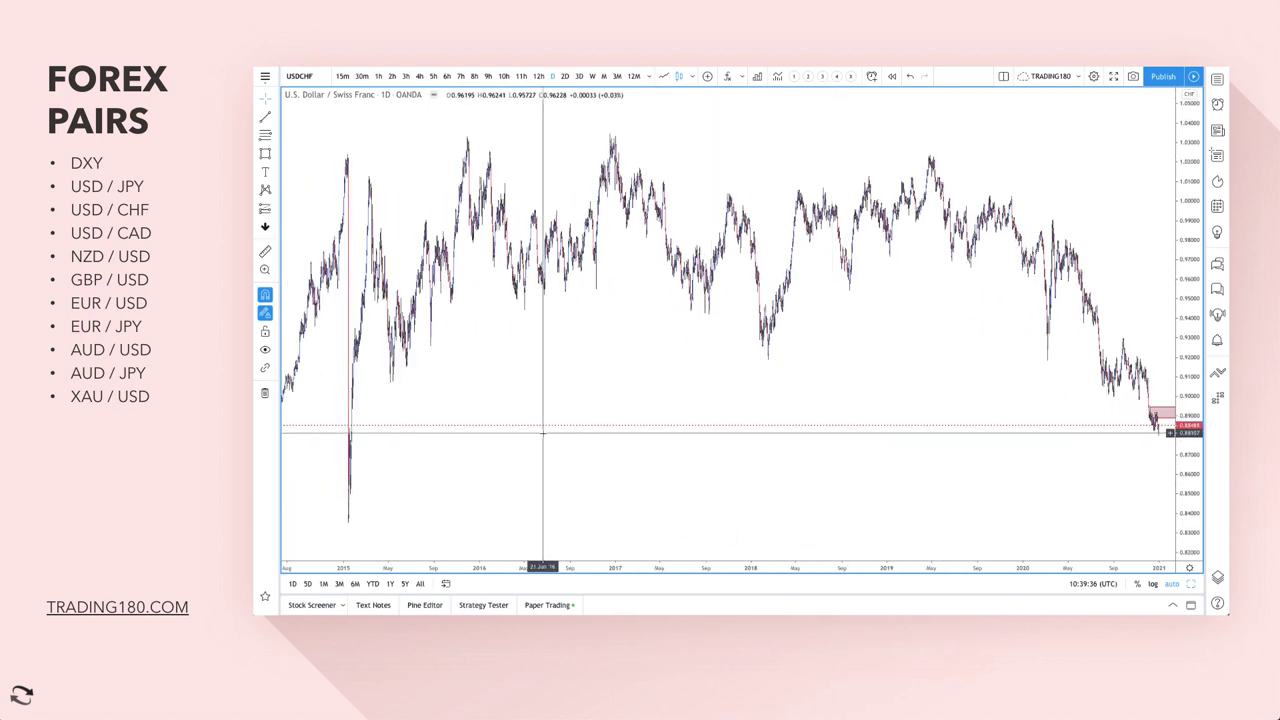
Draw a second red supply zone over the late-November drop, about 0.905 to 0.908.
{"action": "scroll", "coordinate": [543, 432], "scroll_direction": "up", "scroll_amount": 15}
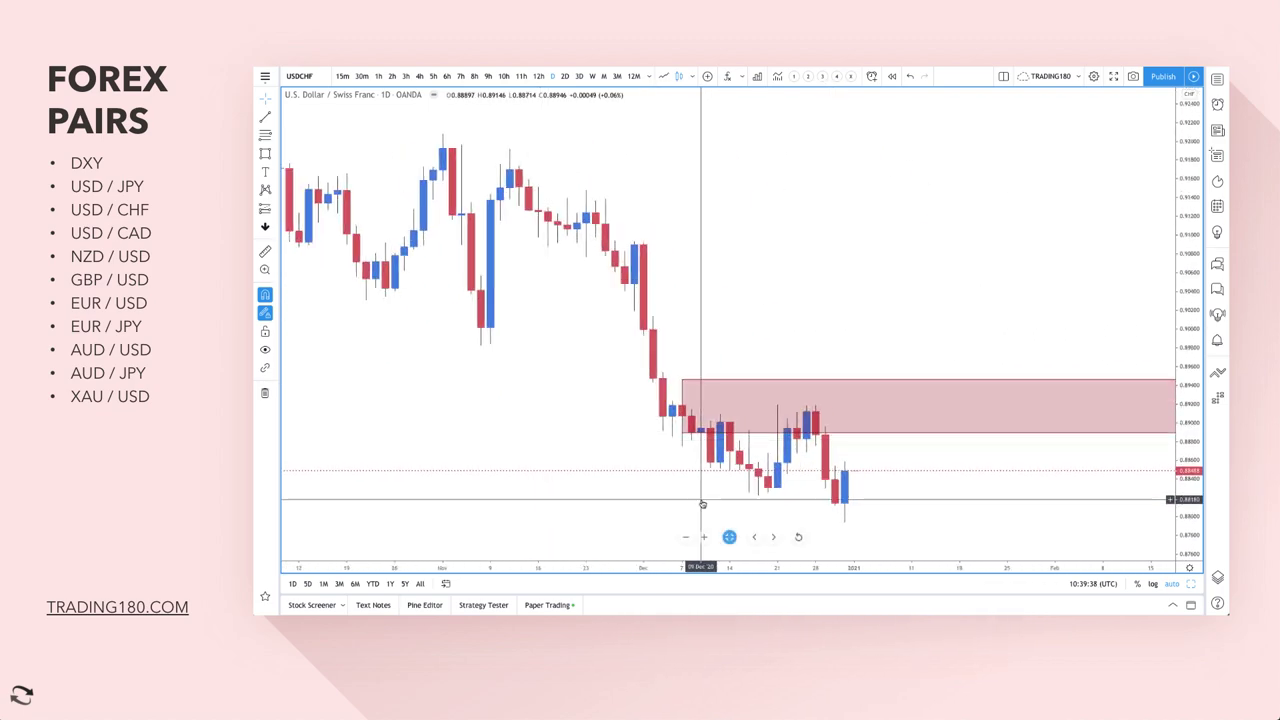
{"action": "left_click", "coordinate": [272, 136]}
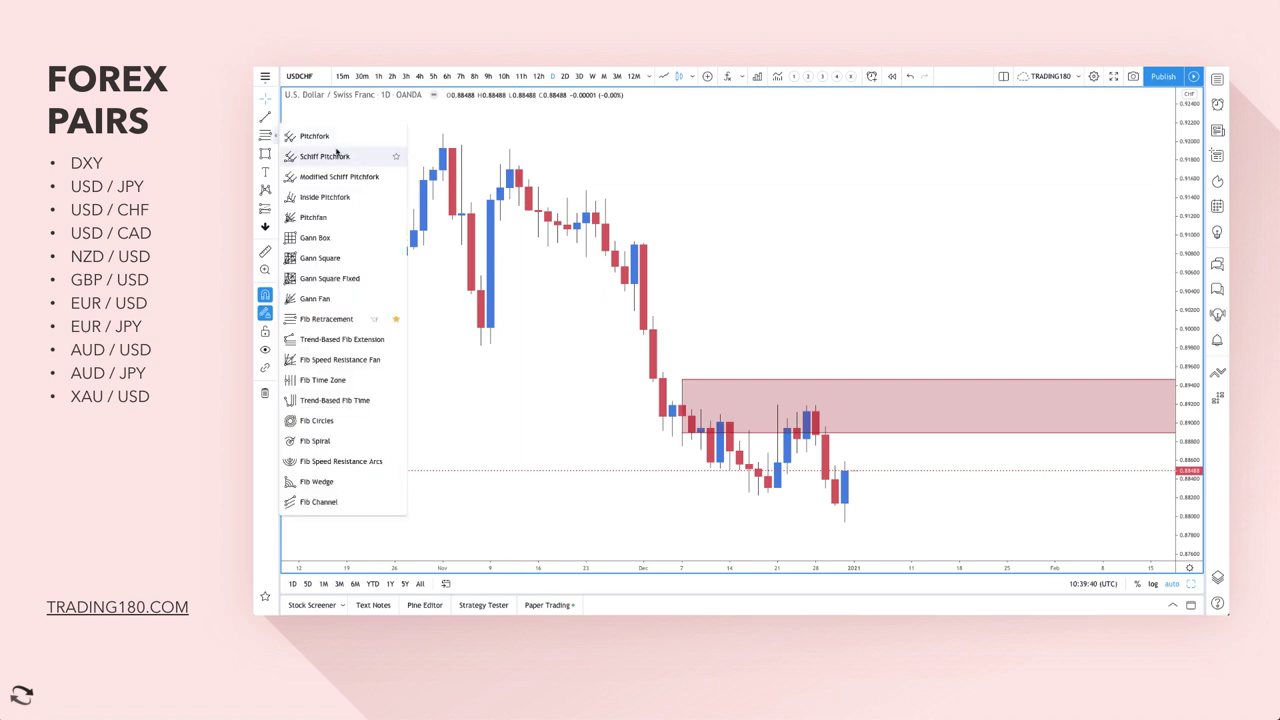
{"action": "left_click", "coordinate": [266, 136]}
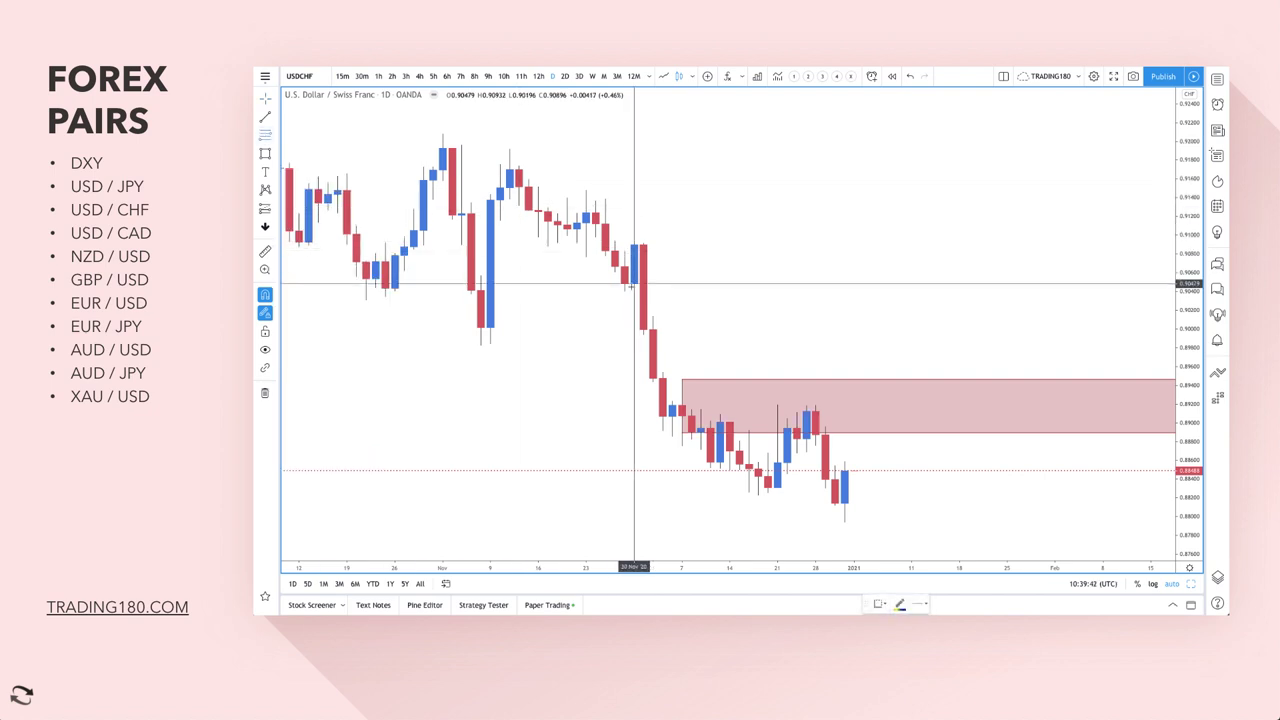
{"action": "left_click_drag", "start_coordinate": [634, 286], "coordinate": [634, 242]}
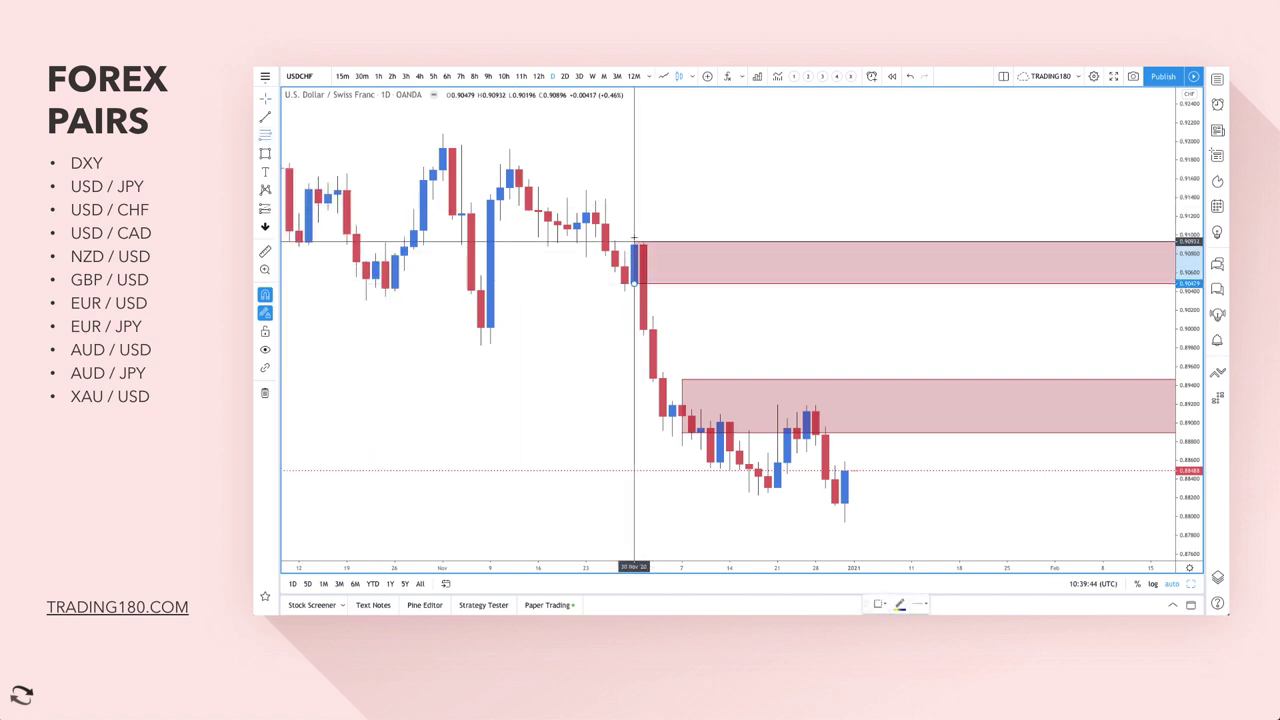
{"action": "left_click", "coordinate": [276, 158]}
{"action": "left_click", "coordinate": [300, 154]}
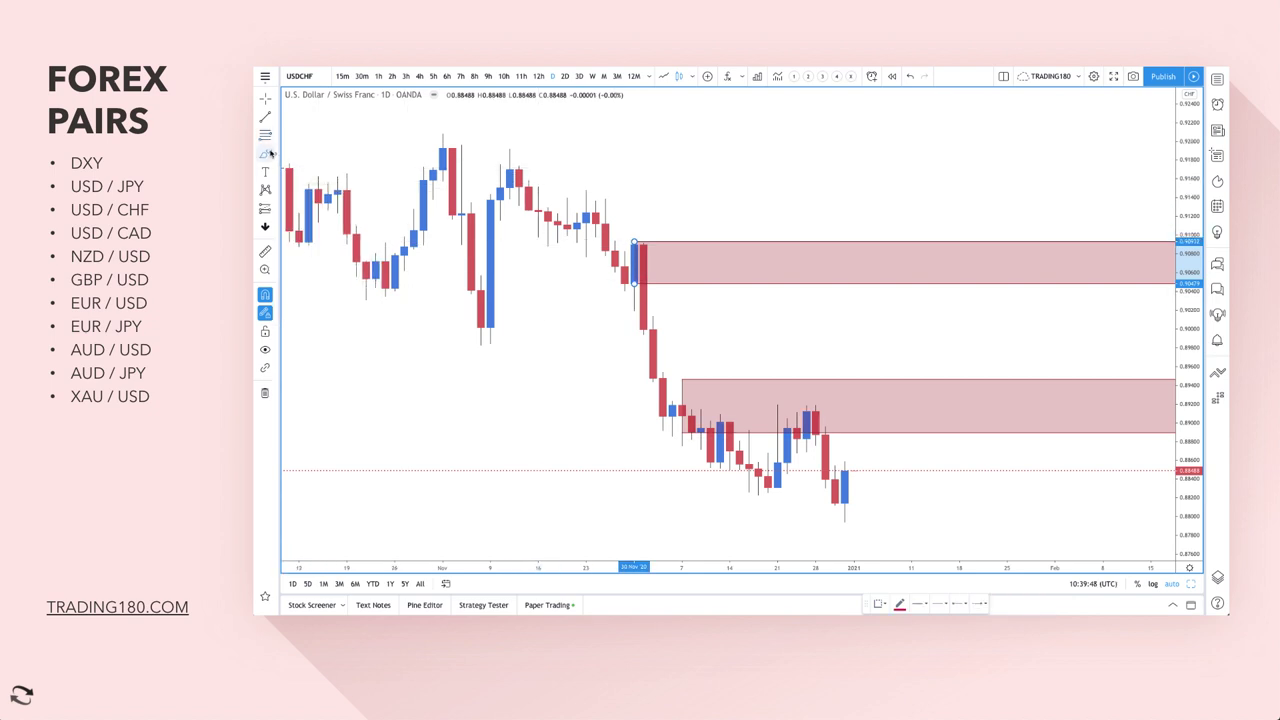
{"action": "left_click", "coordinate": [276, 155]}
{"action": "left_click", "coordinate": [315, 175]}
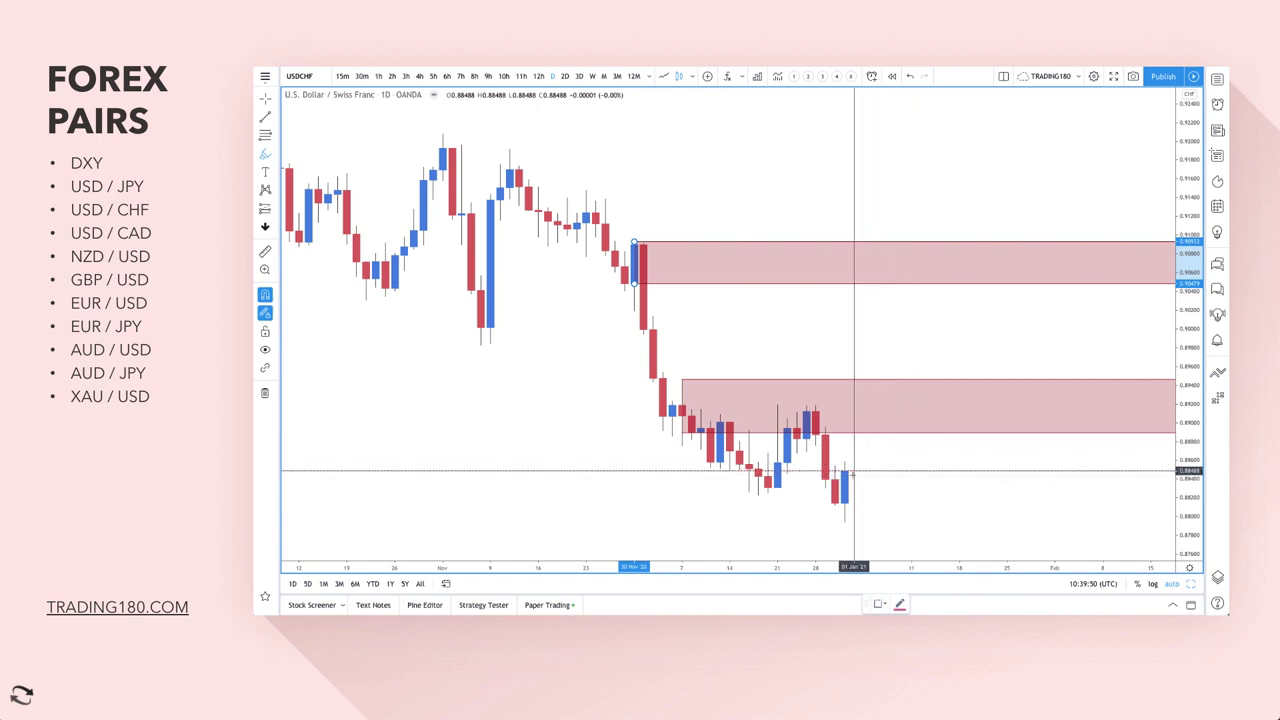
{"action": "left_click_drag", "start_coordinate": [845, 474], "coordinate": [880, 402]}
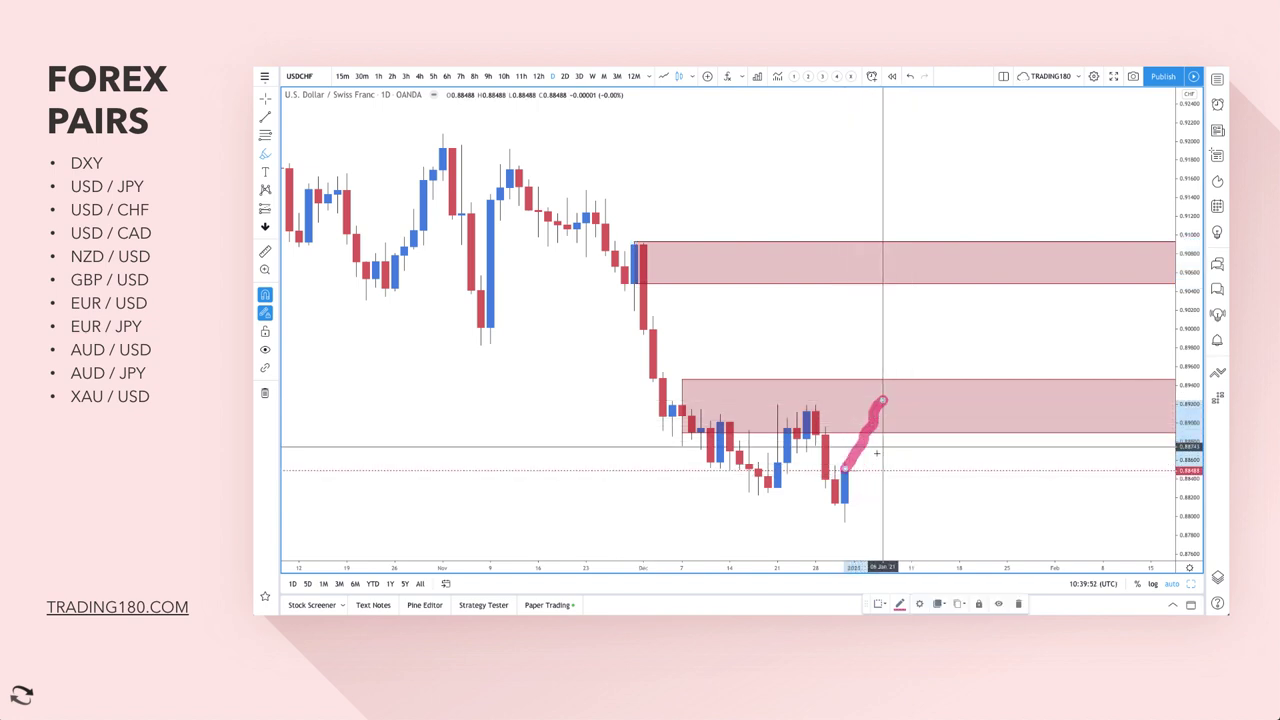
{"action": "left_click_drag", "start_coordinate": [836, 482], "coordinate": [931, 484]}
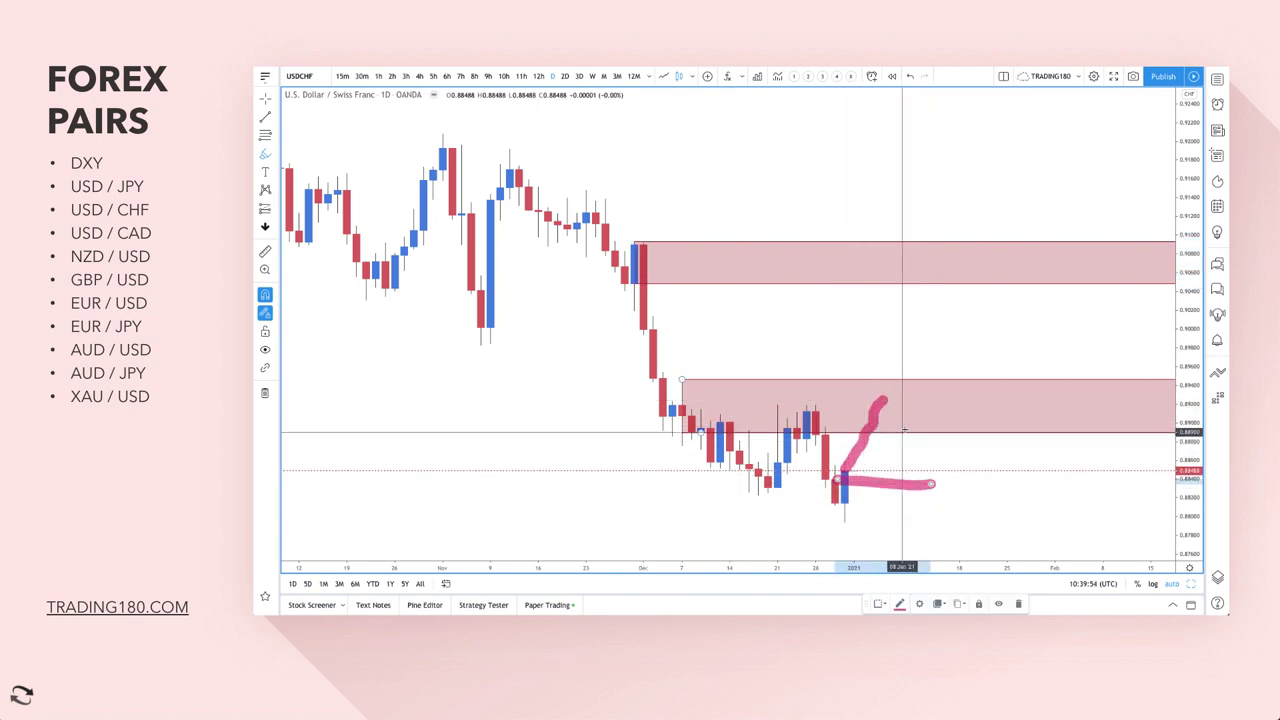
{"action": "mouse_move", "coordinate": [886, 400]}
{"action": "left_mouse_down"}
{"action": "mouse_move", "coordinate": [912, 482]}
{"action": "mouse_move", "coordinate": [959, 405]}
{"action": "left_mouse_up"}
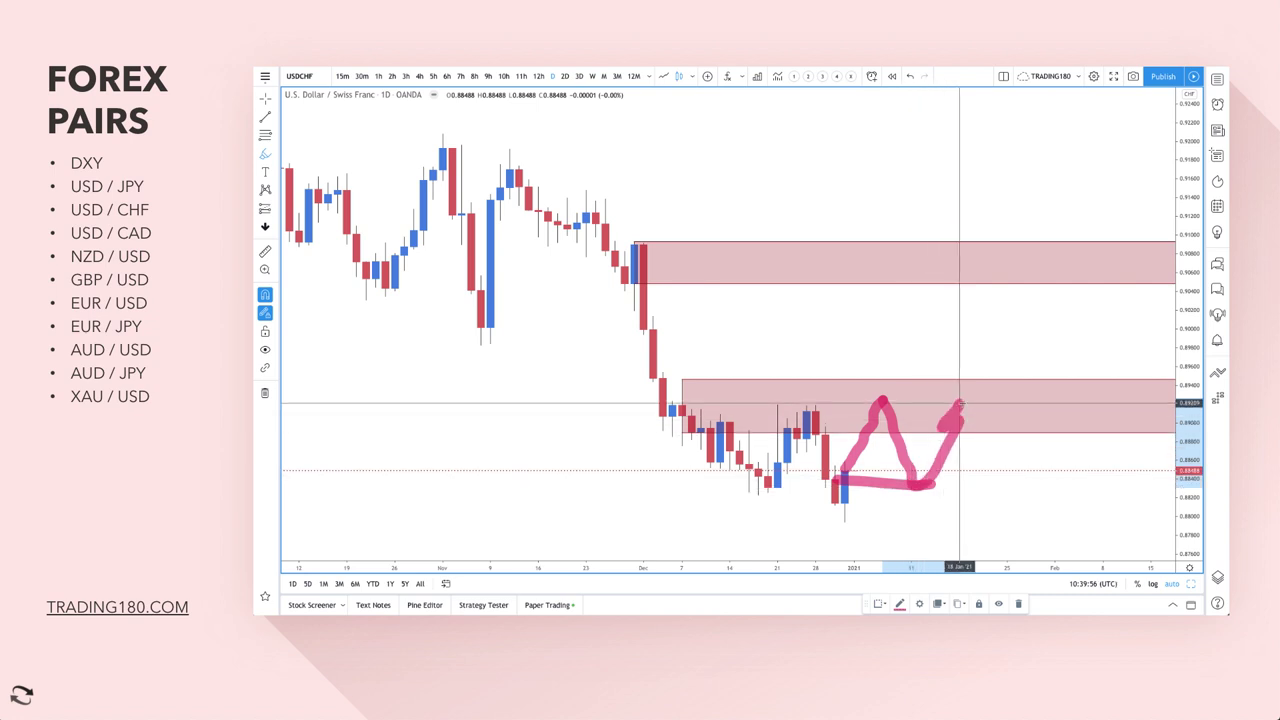
{"action": "key", "text": "ctrl+z"}
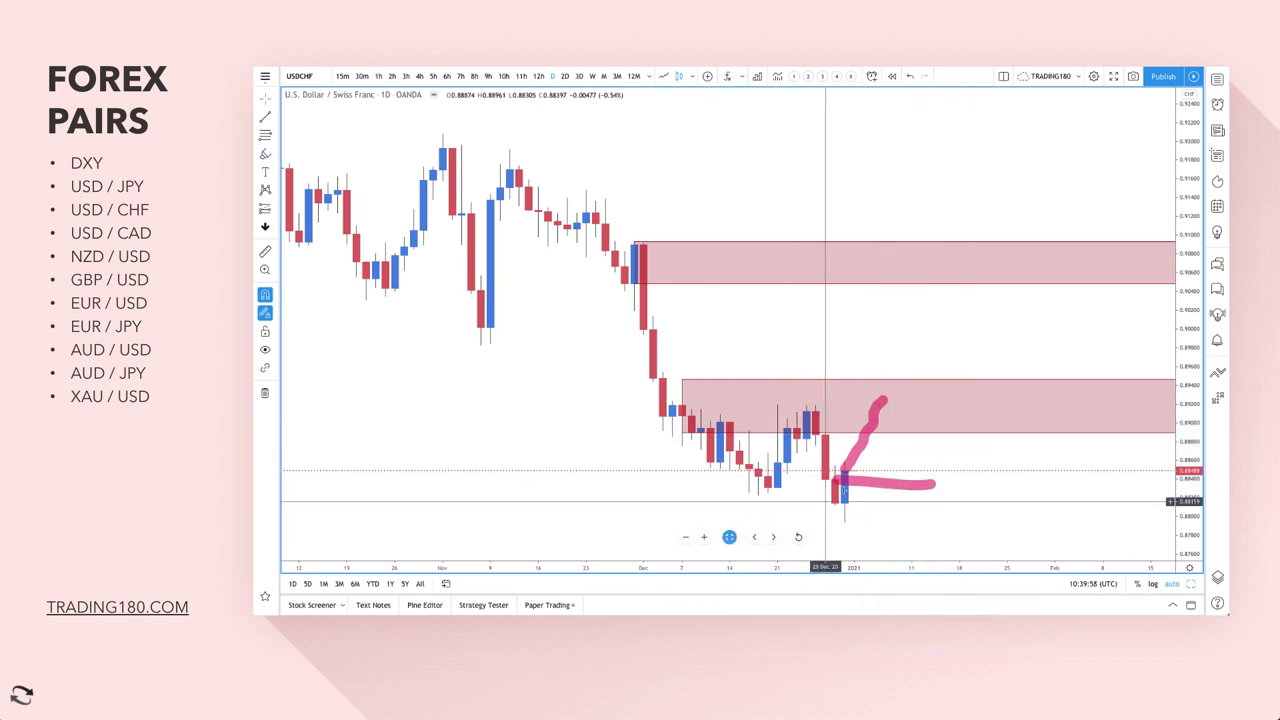
{"action": "key", "text": "Delete"}
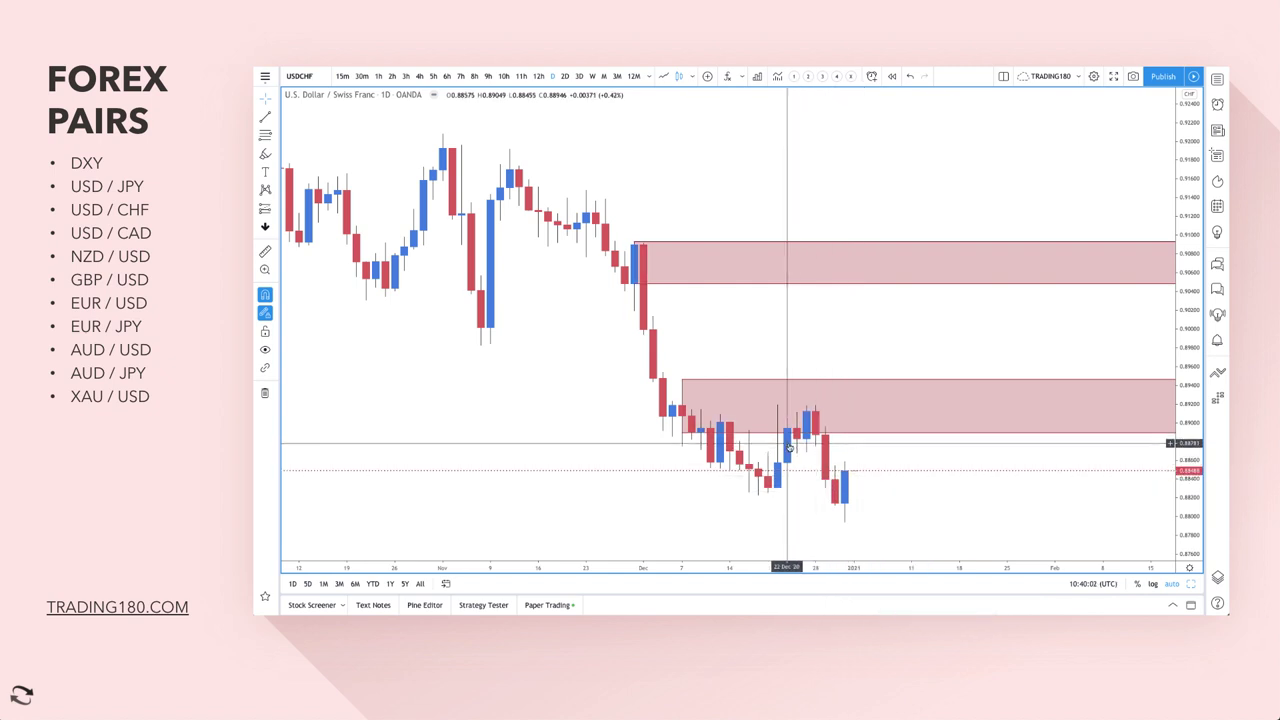
{"action": "left_click_drag", "start_coordinate": [701, 433], "coordinate": [814, 438]}
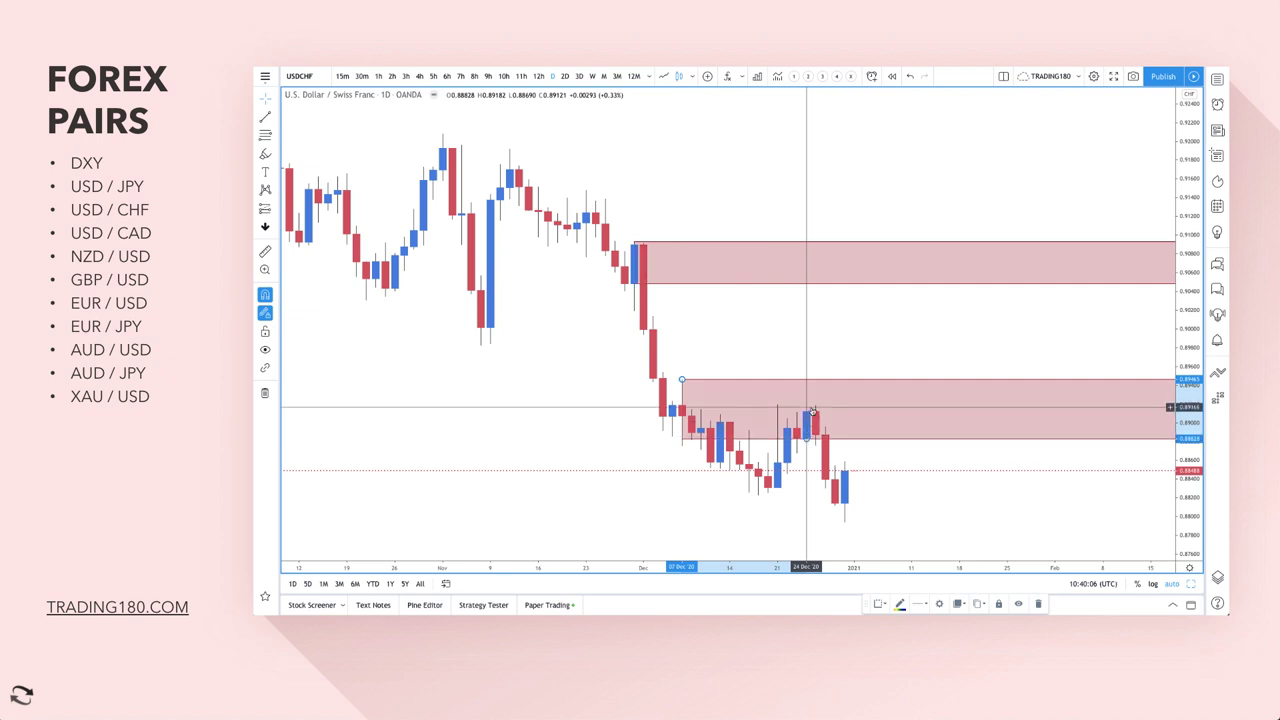
Replace a trial brush path with a thin pink level across the lower supply zone.
{"action": "scroll", "coordinate": [740, 360], "scroll_direction": "down", "scroll_amount": 2}
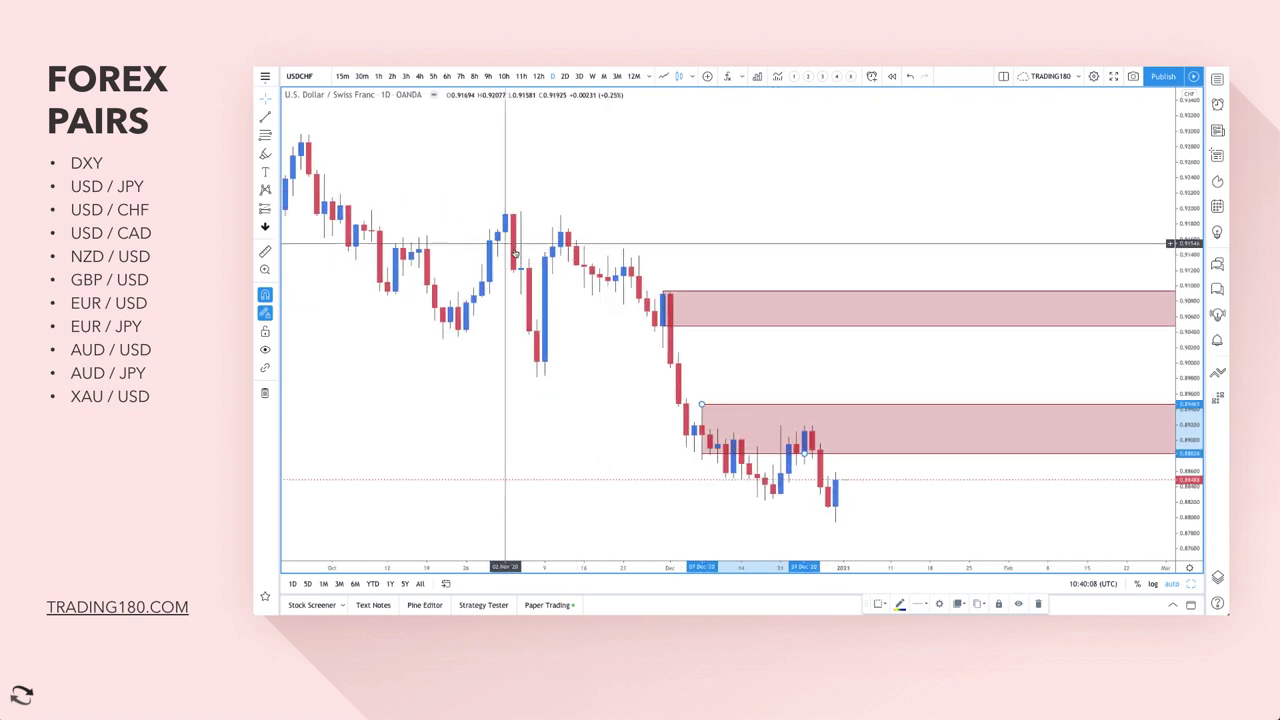
{"action": "left_click", "coordinate": [265, 155]}
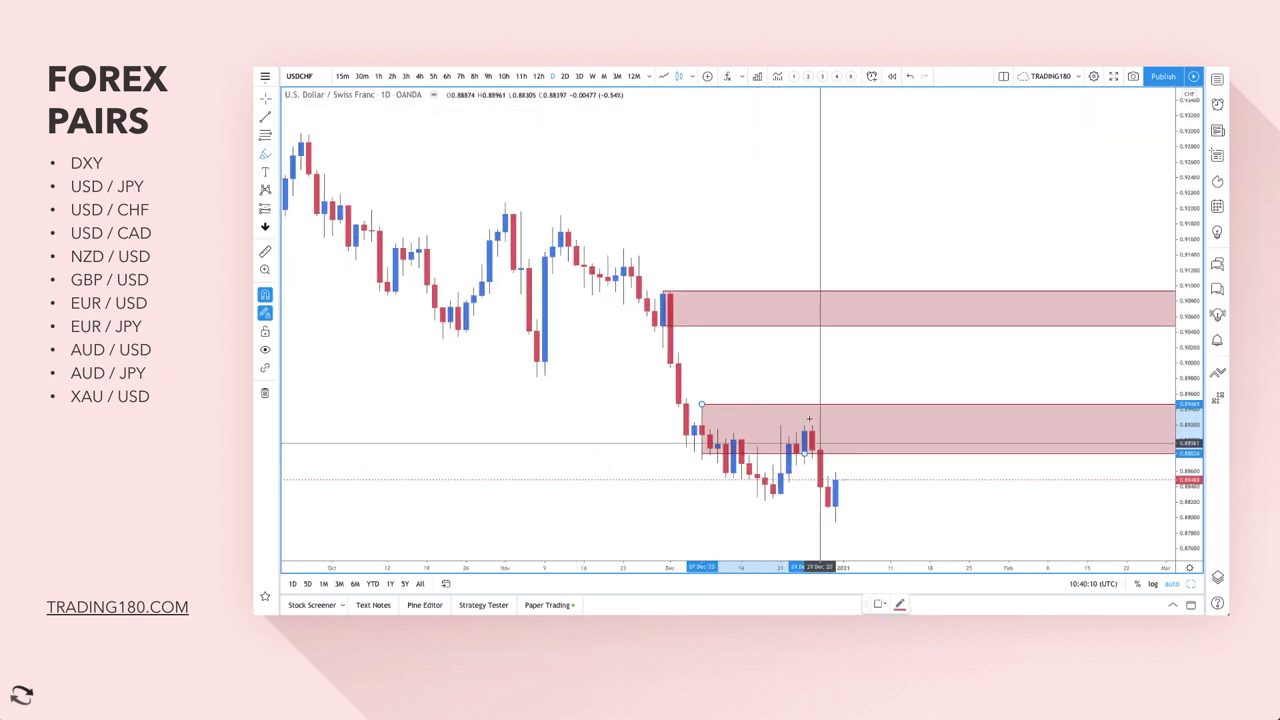
{"action": "mouse_move", "coordinate": [834, 503]}
{"action": "left_mouse_down"}
{"action": "mouse_move", "coordinate": [865, 421]}
{"action": "mouse_move", "coordinate": [912, 482]}
{"action": "mouse_move", "coordinate": [903, 492]}
{"action": "mouse_move", "coordinate": [922, 456]}
{"action": "left_mouse_up"}
{"action": "key", "text": "ctrl+z"}
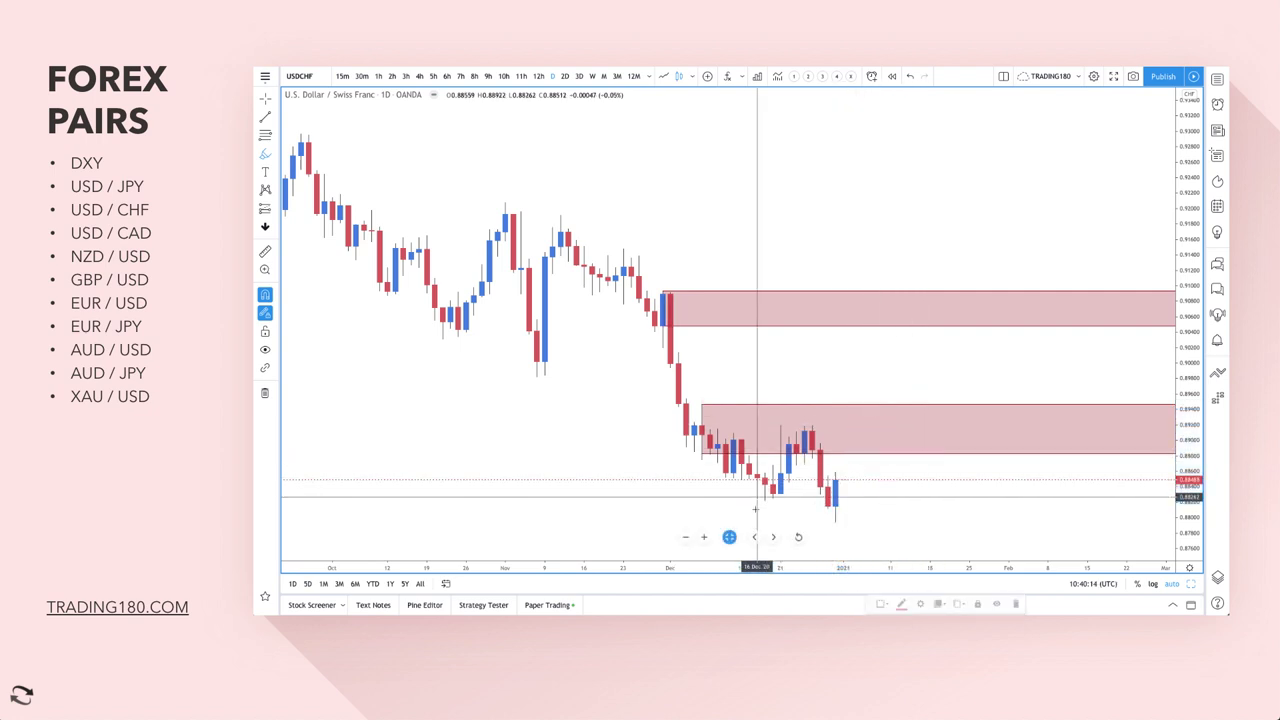
{"action": "left_click", "coordinate": [274, 154]}
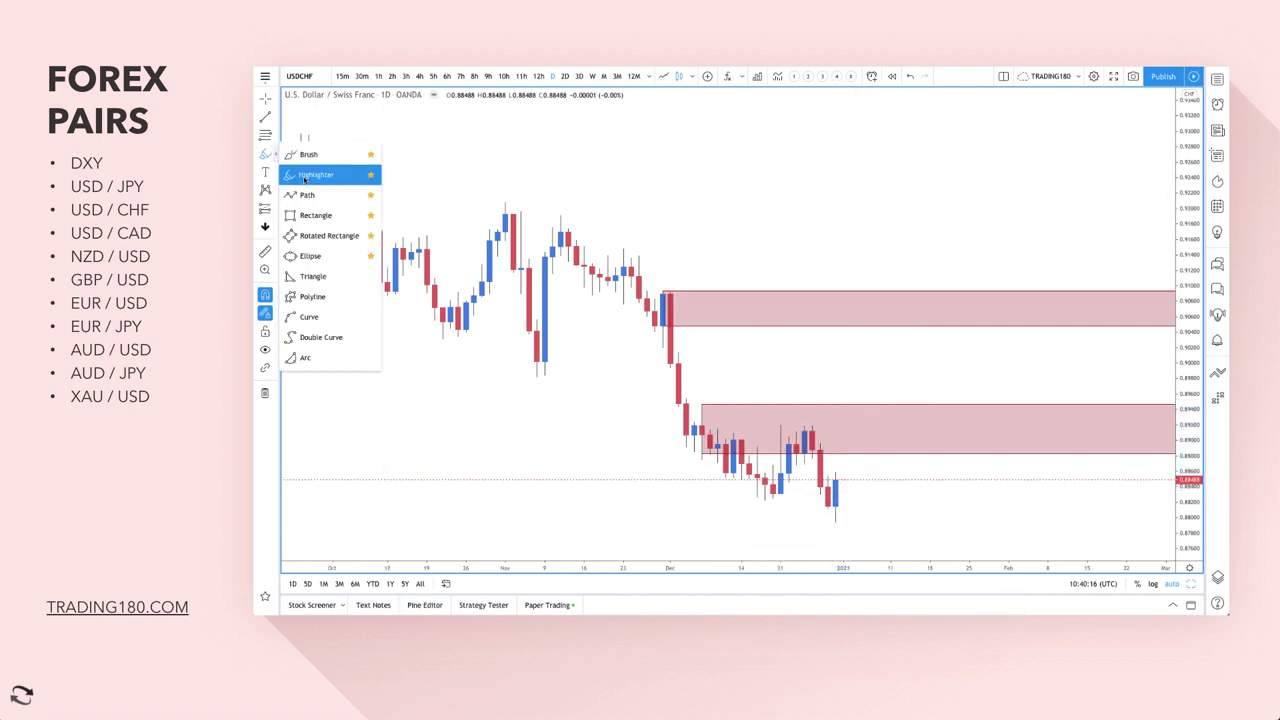
{"action": "left_click", "coordinate": [310, 215]}
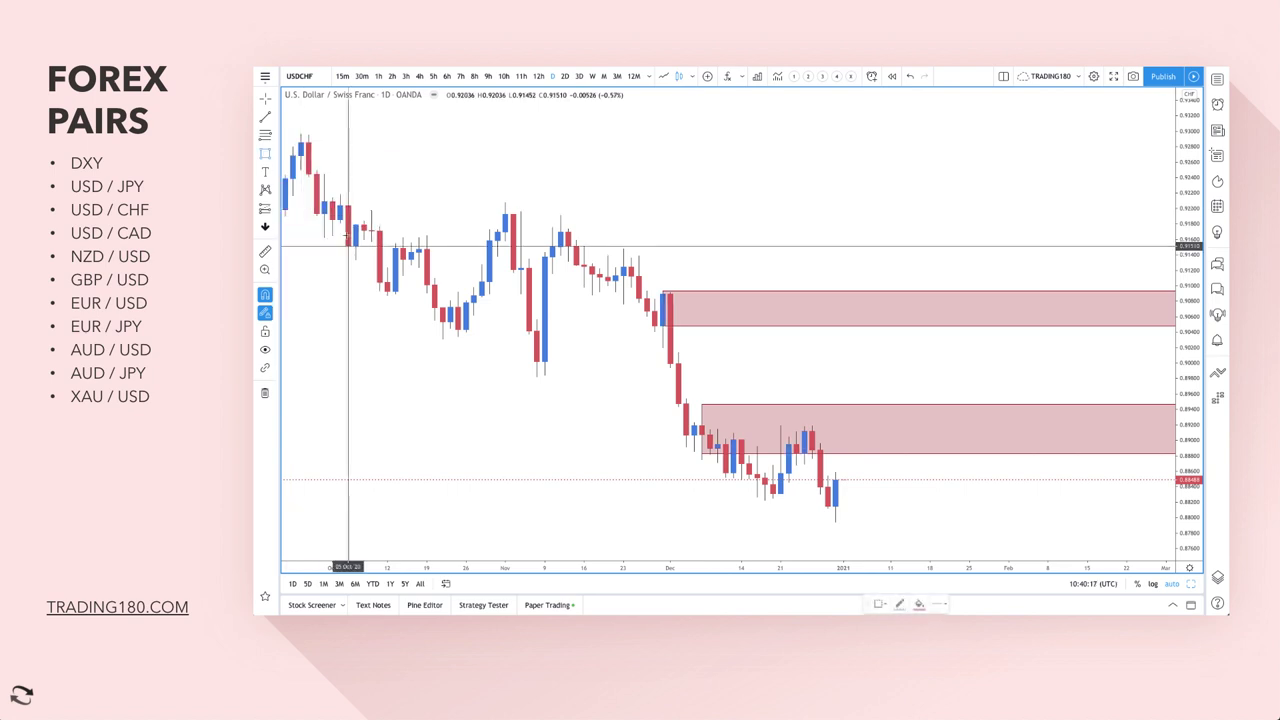
{"action": "left_click", "coordinate": [567, 425]}
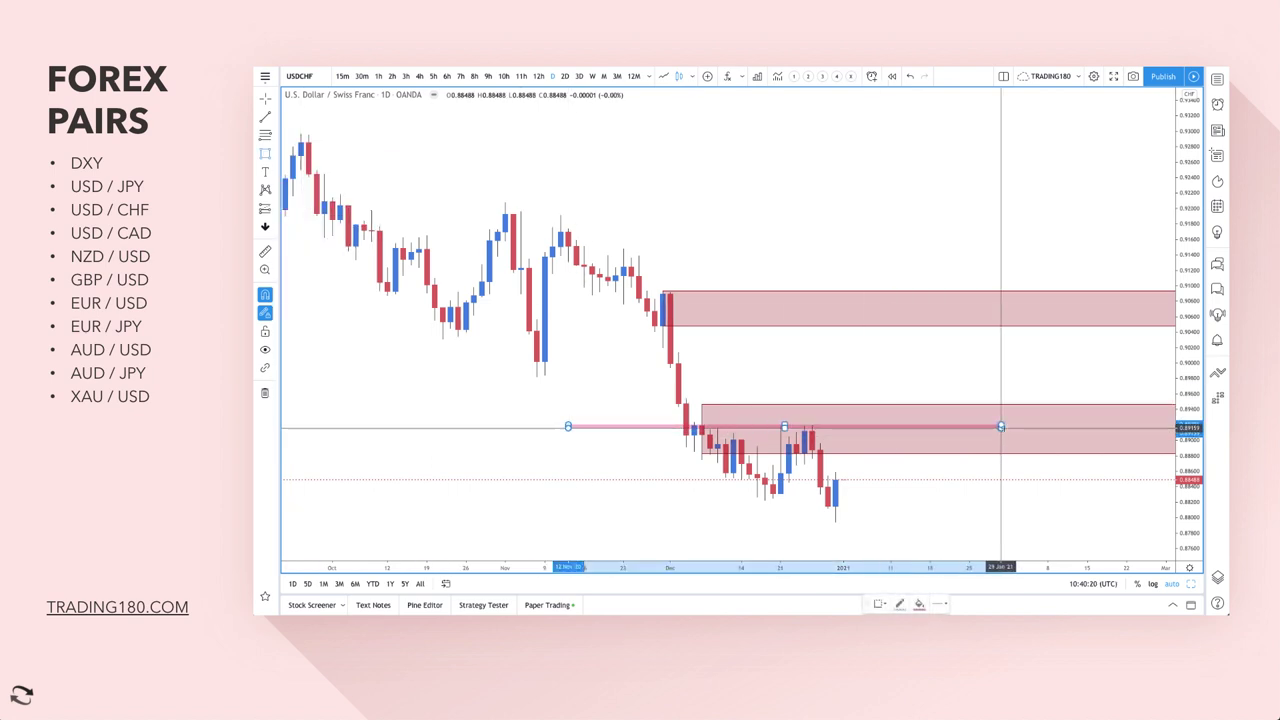
{"action": "left_click", "coordinate": [1047, 428]}
{"action": "scroll", "coordinate": [857, 448], "scroll_direction": "up", "scroll_amount": 5}
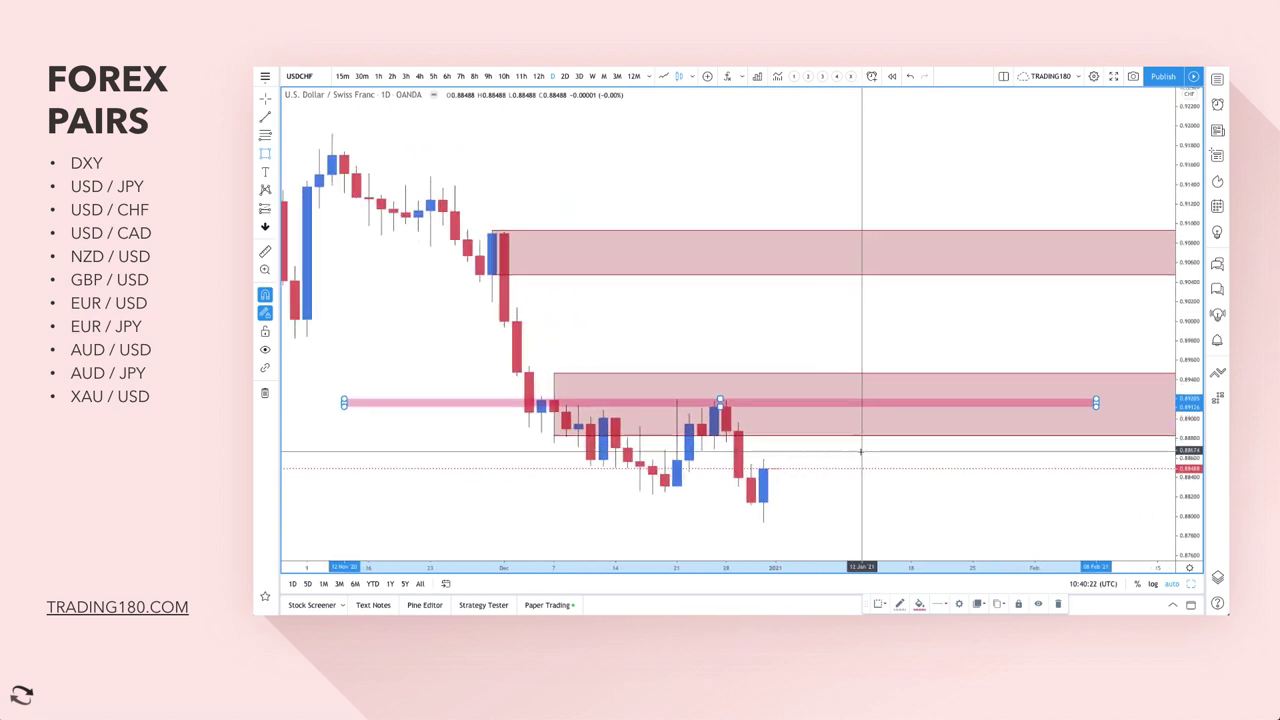
Review the USD/CHF zones on the 2-hour chart, then return to daily.
{"action": "left_click", "coordinate": [392, 77]}
{"action": "scroll", "coordinate": [705, 290], "scroll_direction": "down", "scroll_amount": 6}
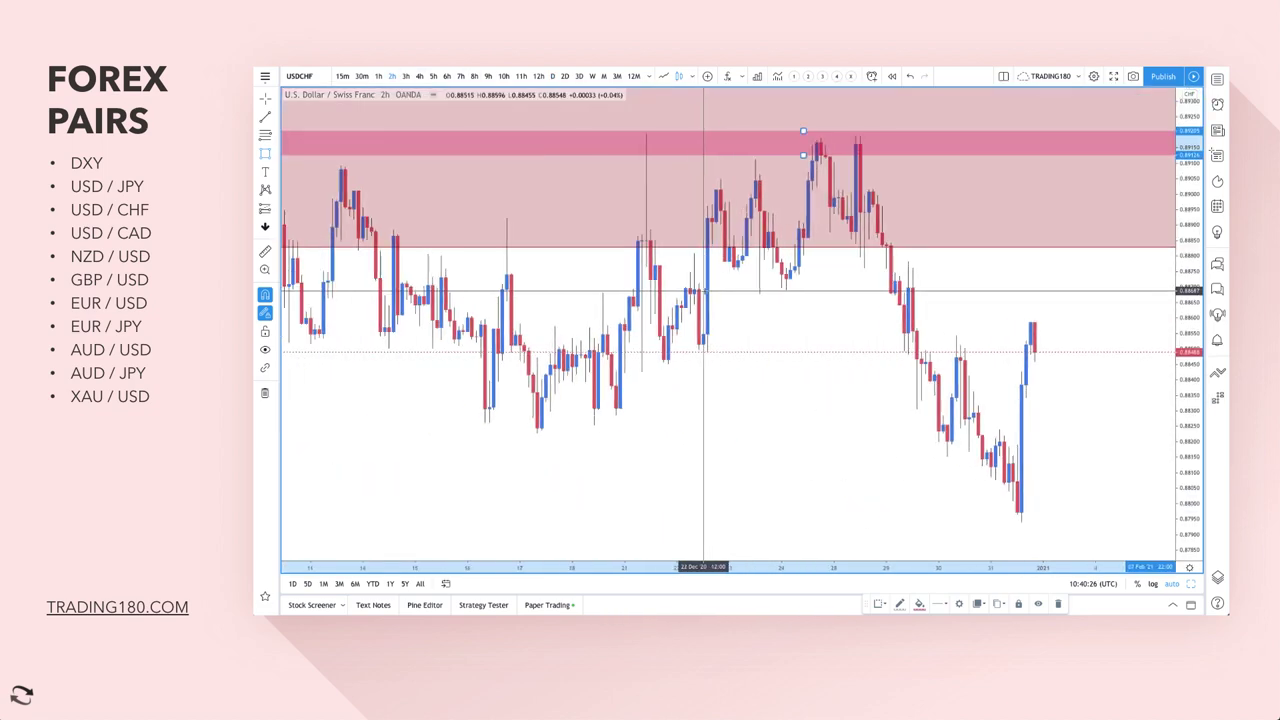
{"action": "scroll", "coordinate": [690, 295], "scroll_direction": "down", "scroll_amount": 1}
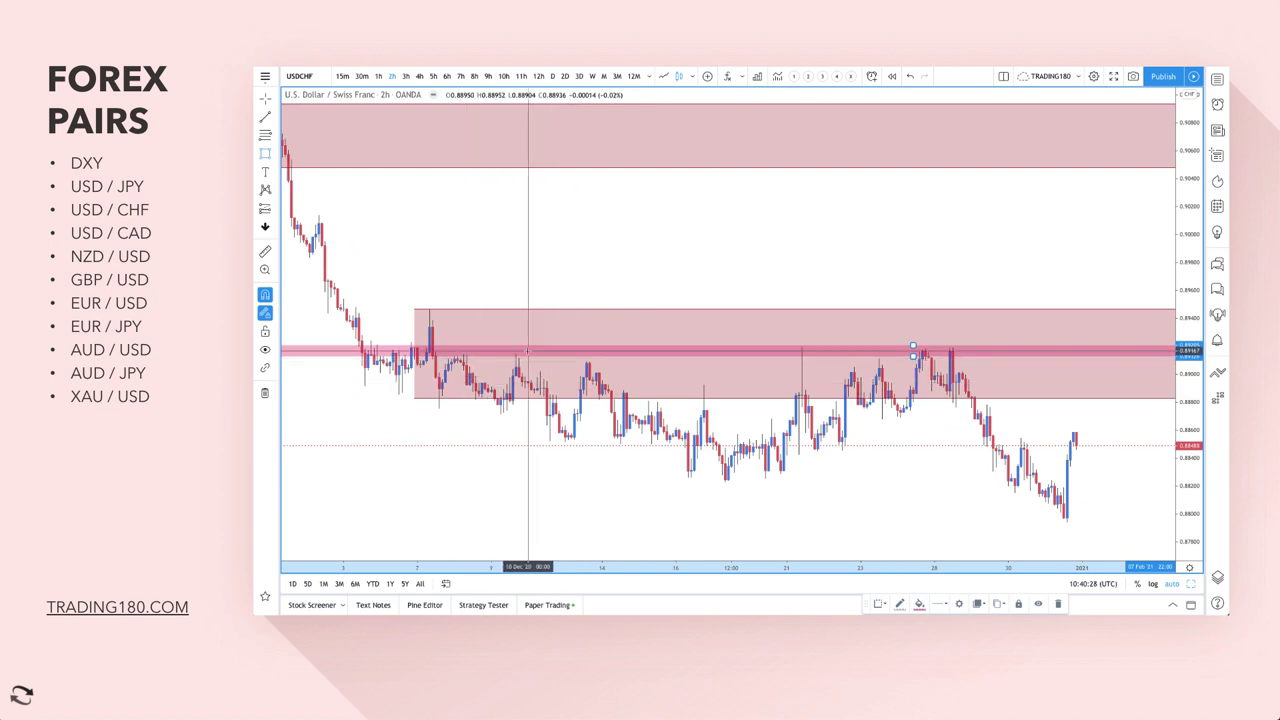
{"action": "scroll", "coordinate": [994, 300], "scroll_direction": "right", "scroll_amount": 5}
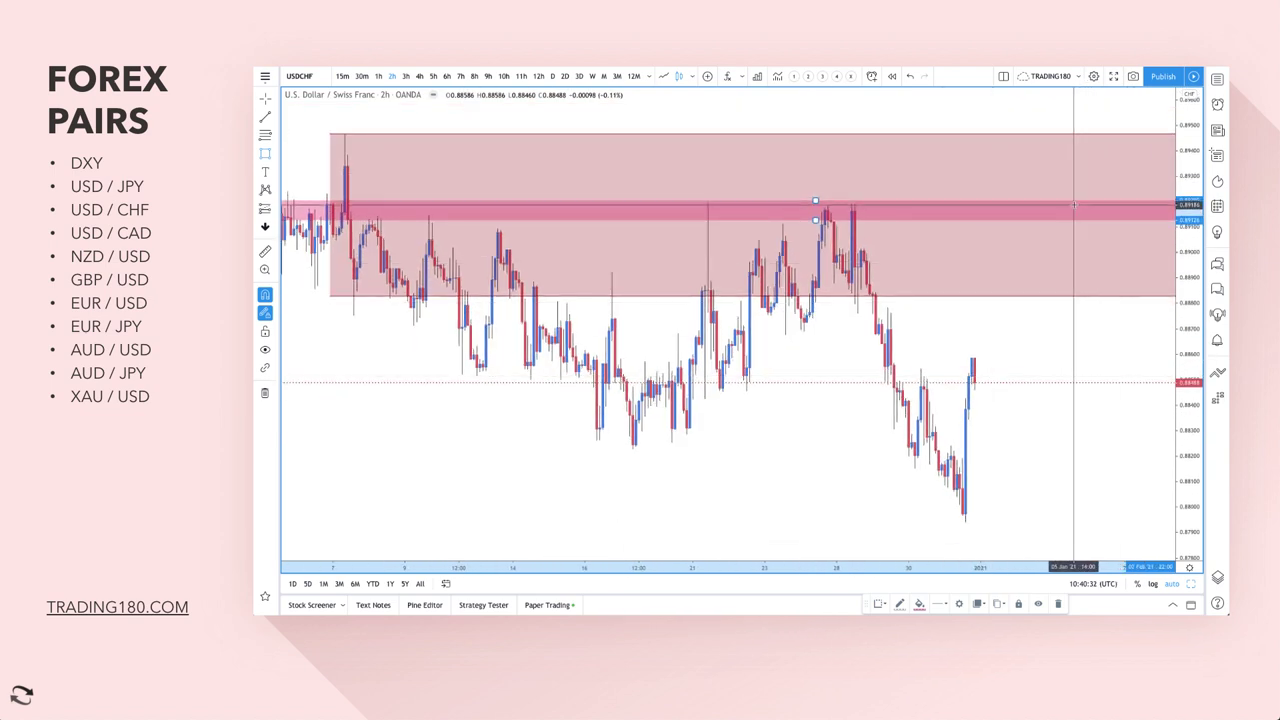
{"action": "scroll", "coordinate": [1073, 201], "scroll_direction": "down", "scroll_amount": 2}
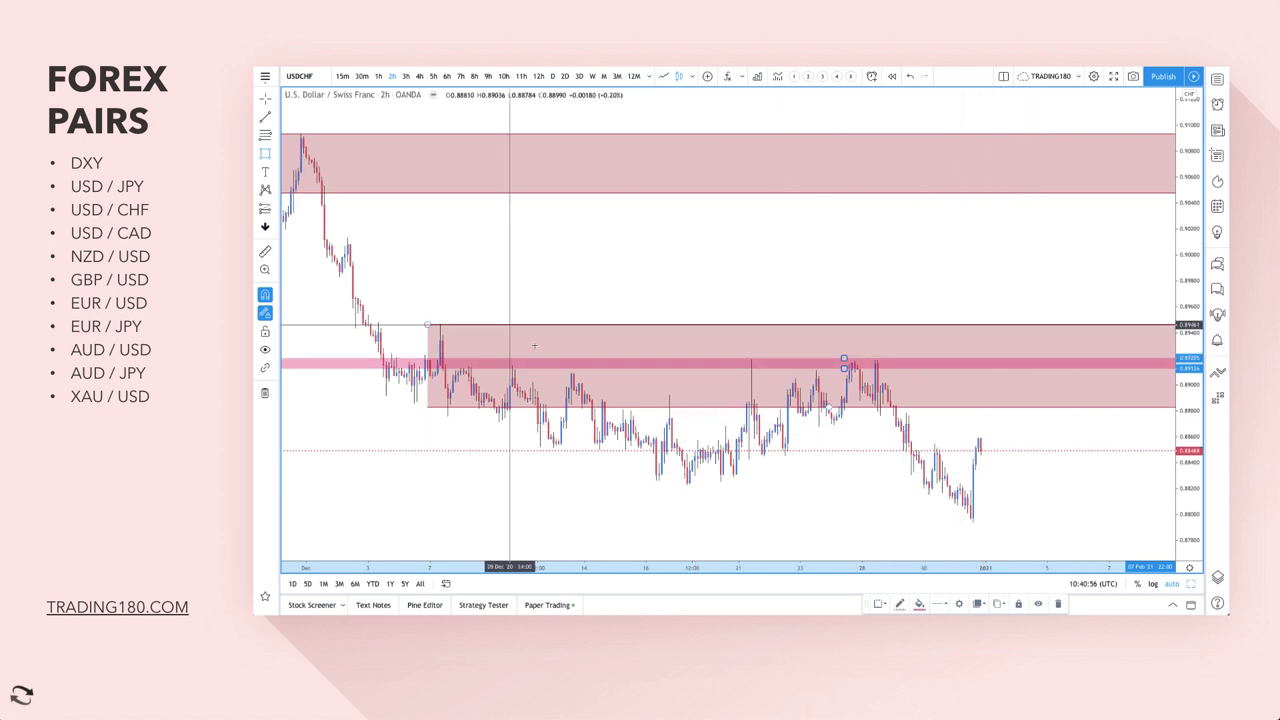
{"action": "left_click", "coordinate": [552, 77]}
Deselect the pink level, cancel a stray rectangle, and show the forex watchlist.
{"action": "scroll", "coordinate": [899, 320], "scroll_direction": "up", "scroll_amount": 5}
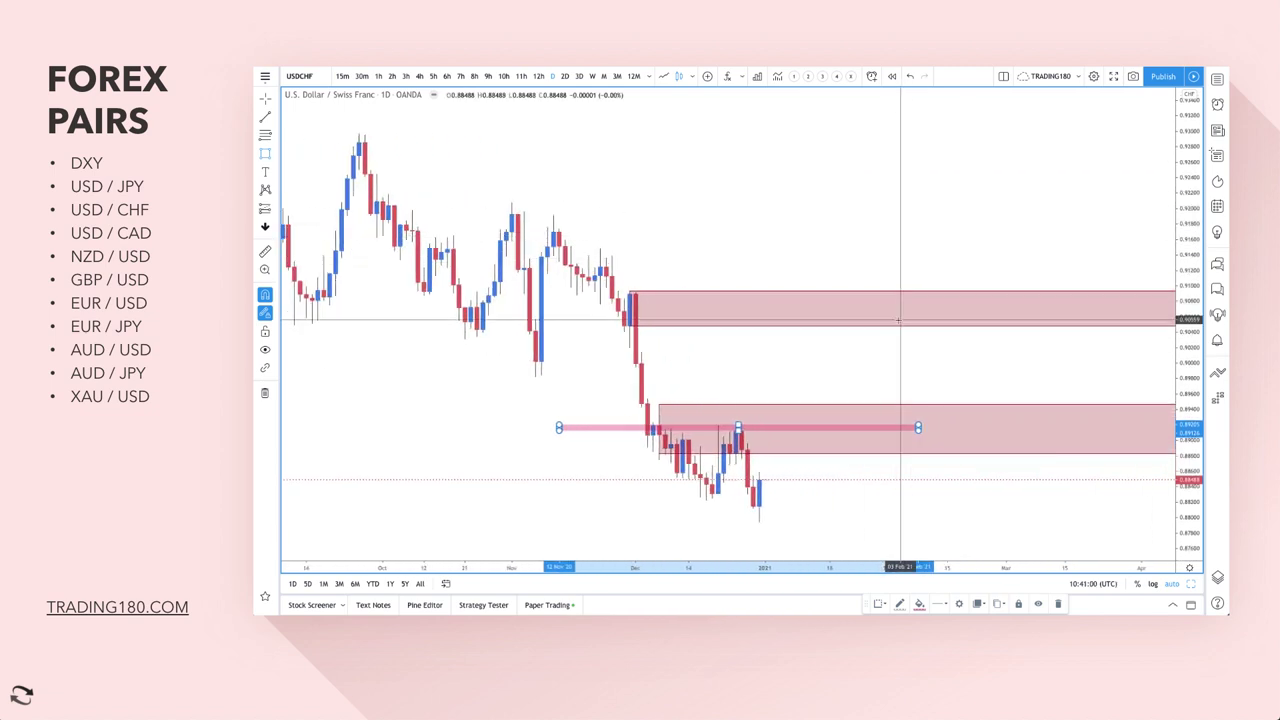
{"action": "key", "text": "Escape"}
{"action": "left_click", "coordinate": [882, 435]}
{"action": "key", "text": "Escape"}
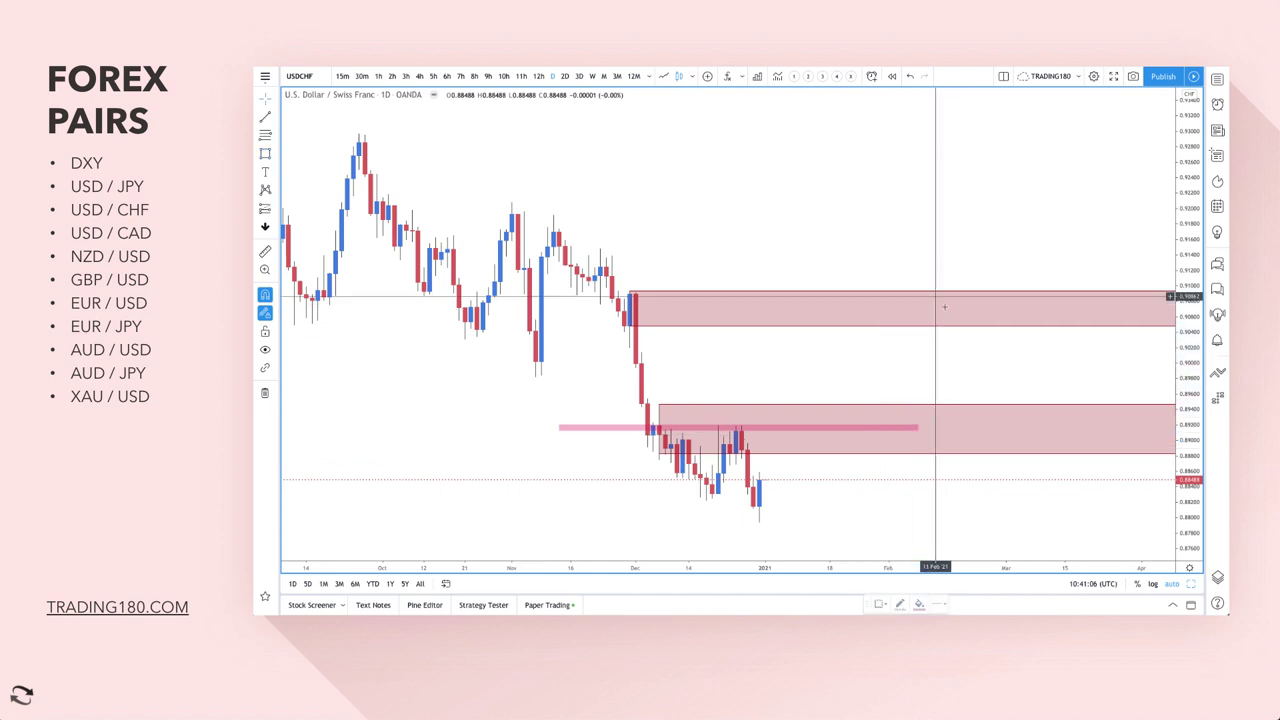
{"action": "left_click", "coordinate": [1218, 84]}
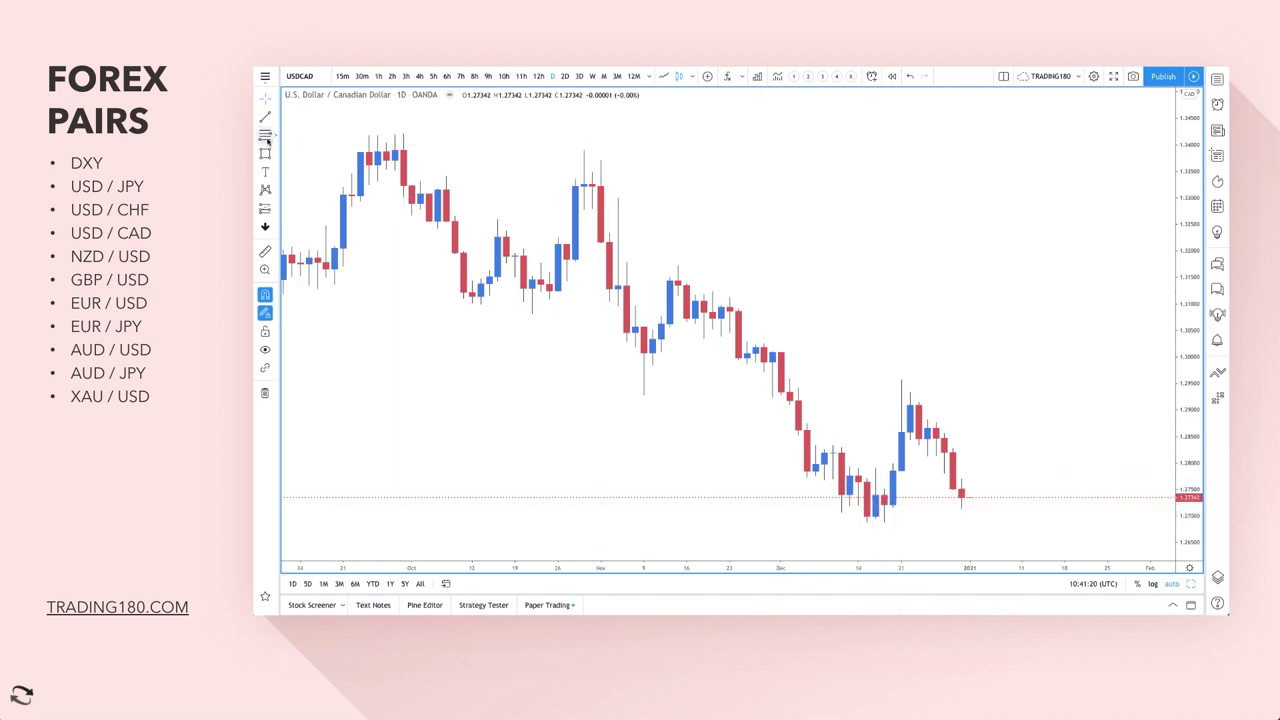
Mark USD/CAD supply zones up to about 1.339 and a 1.269–1.273 box below price.
{"action": "left_click_drag", "start_coordinate": [773, 360], "coordinate": [584, 150]}
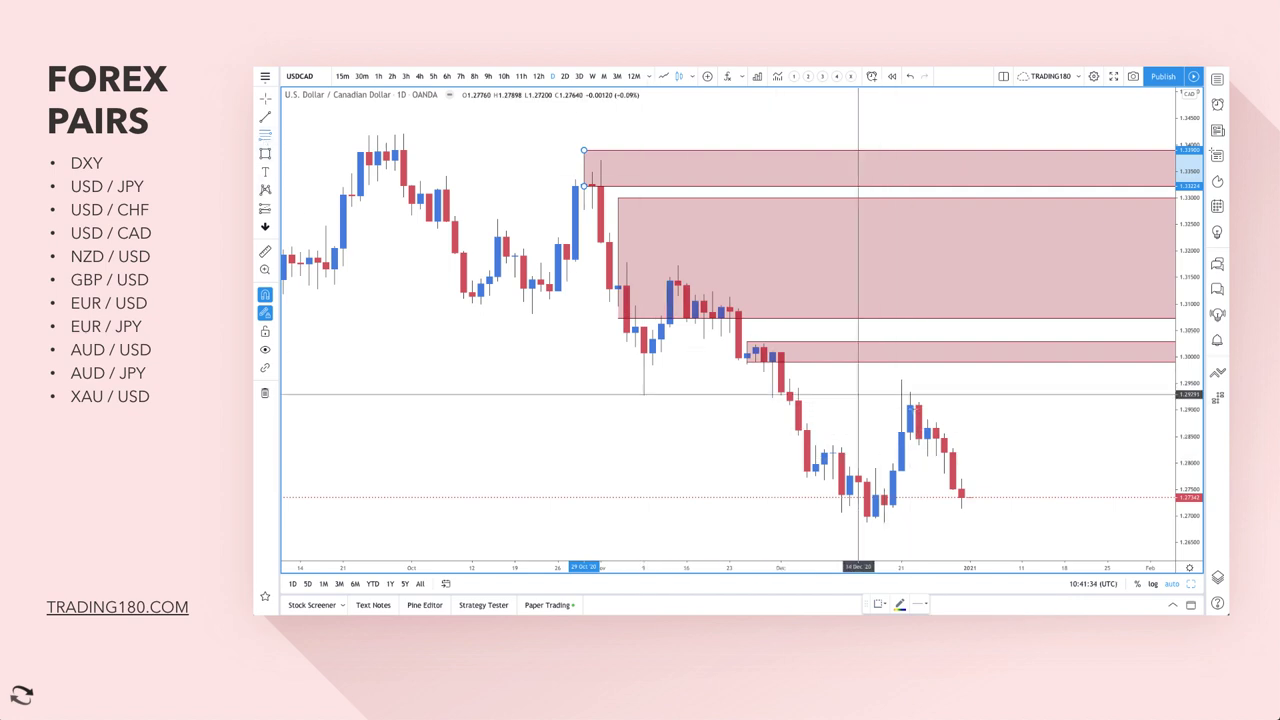
{"action": "left_click_drag", "start_coordinate": [928, 438], "coordinate": [902, 380]}
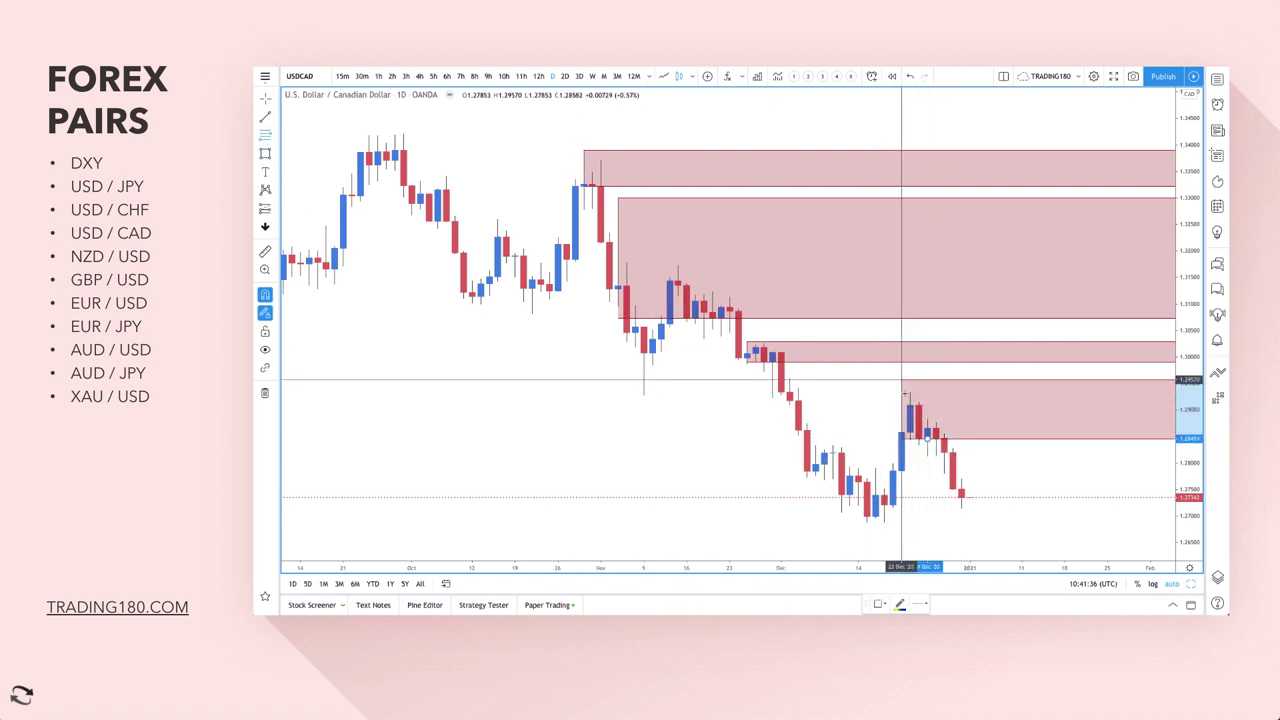
{"action": "scroll", "coordinate": [1014, 457], "scroll_direction": "right", "scroll_amount": 3}
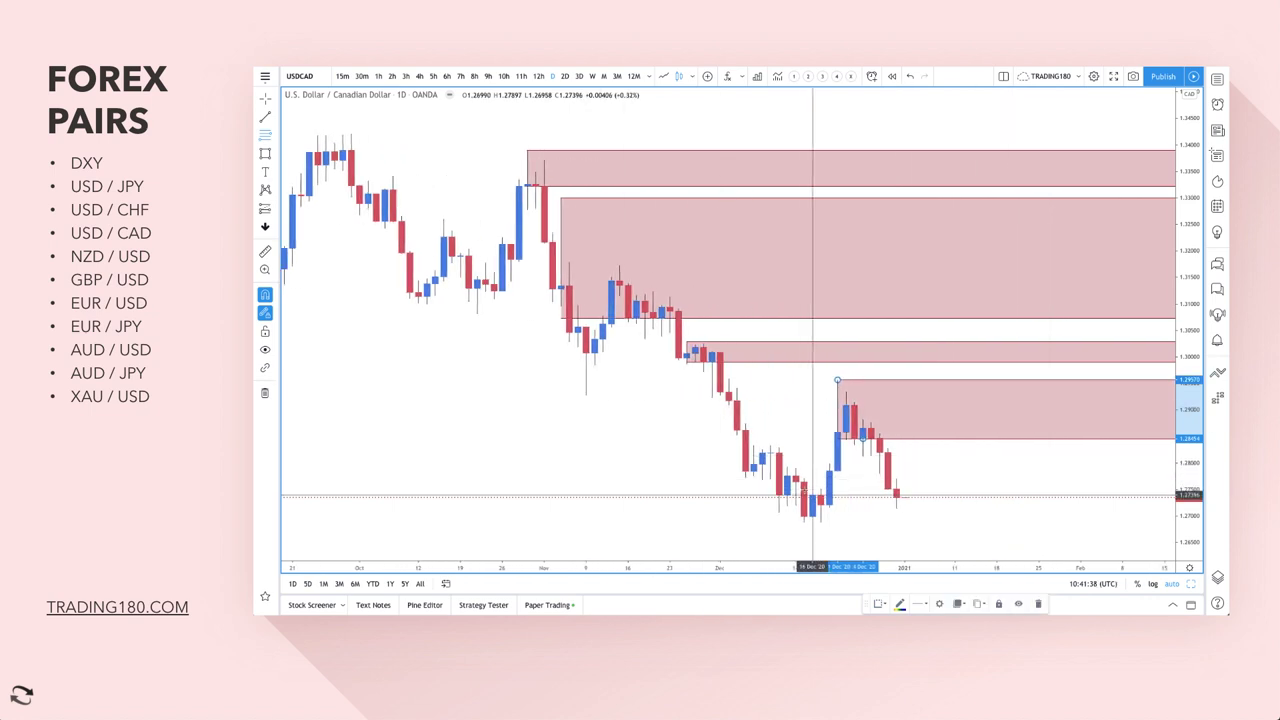
{"action": "left_click_drag", "start_coordinate": [820, 495], "coordinate": [818, 523]}
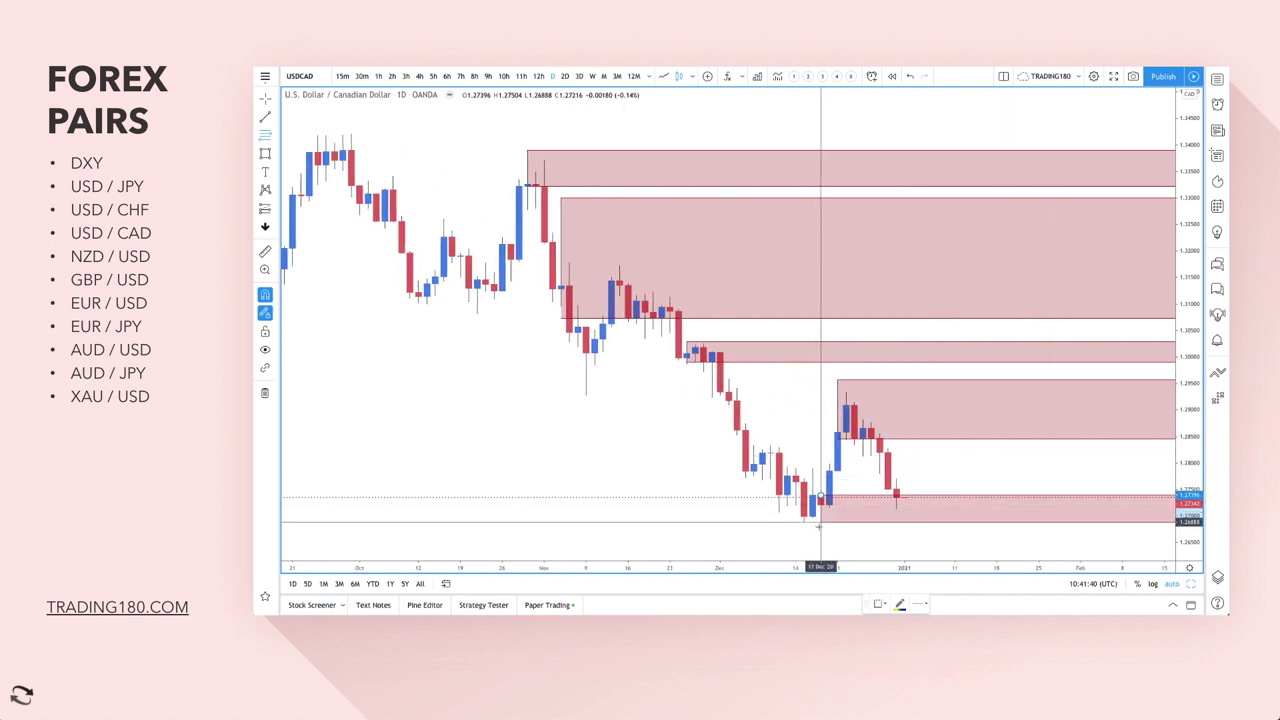
Apply the DEMAND drawing template to the lowest USD/CAD box so it turns green.
{"action": "left_click", "coordinate": [879, 605]}
{"action": "left_click", "coordinate": [918, 483]}
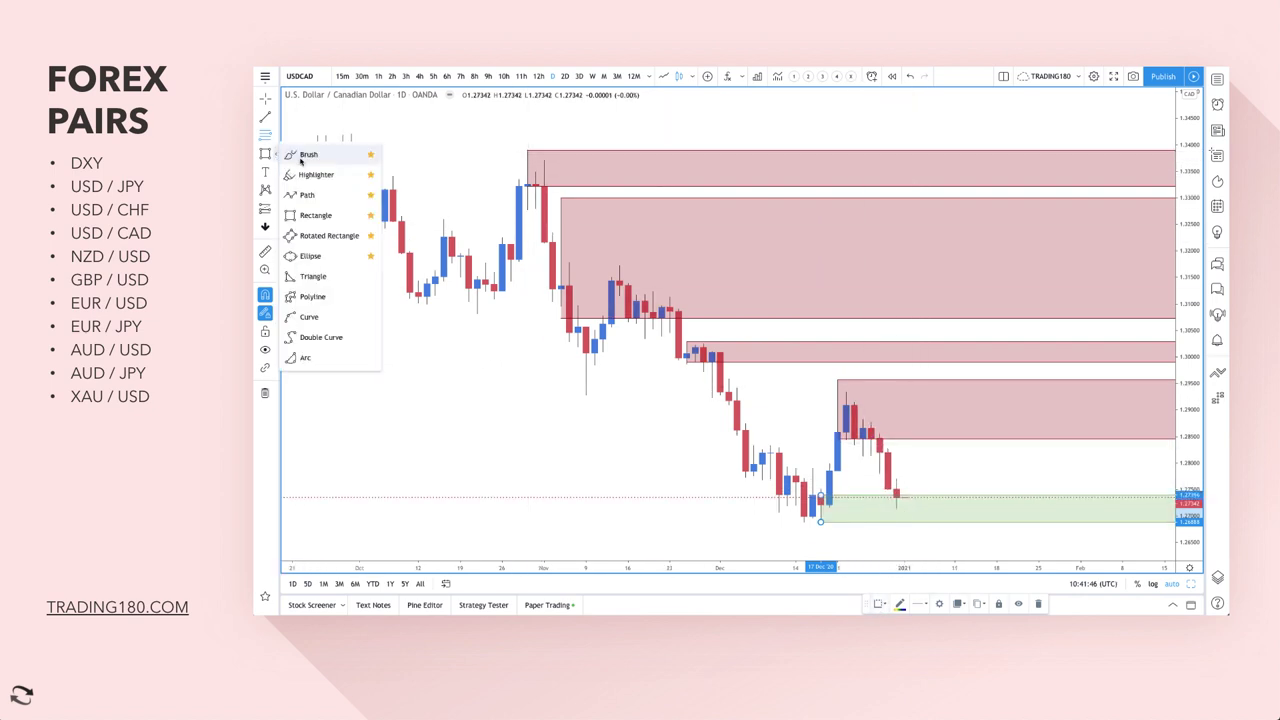
{"action": "left_click", "coordinate": [309, 174]}
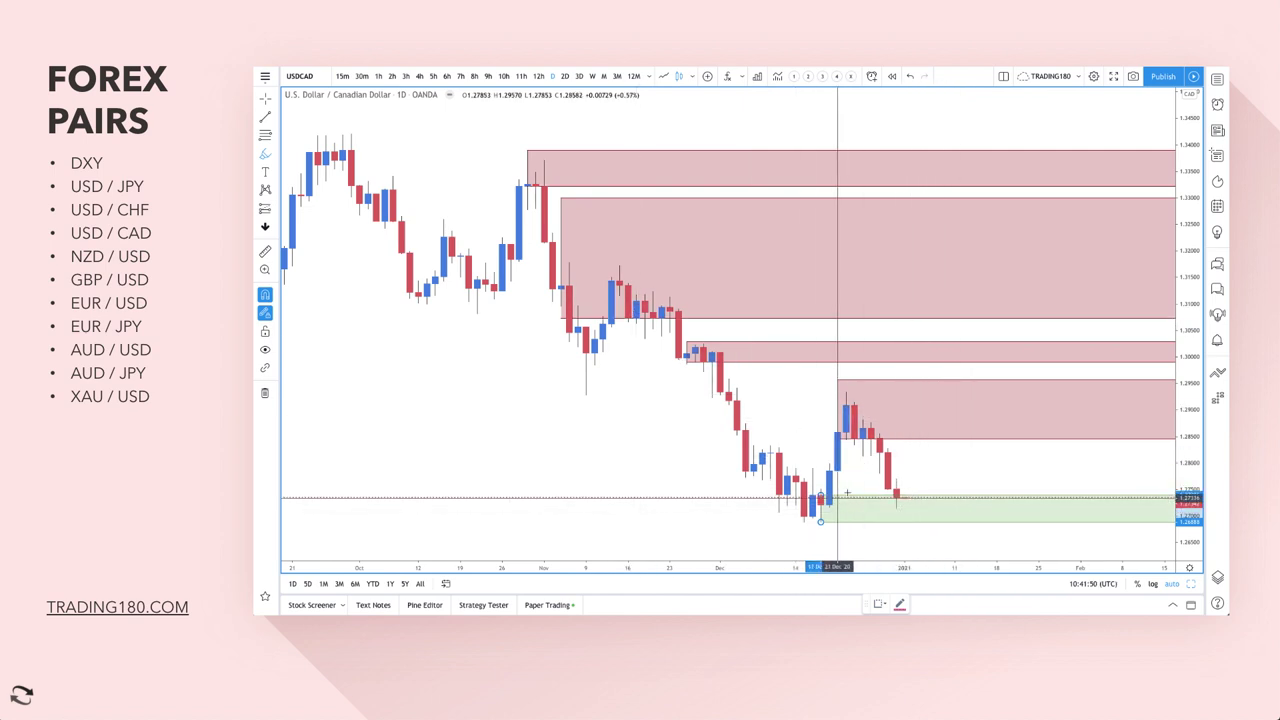
Sketch pink circles around the mid-December and latest lows and an up-then-down projected path.
{"action": "mouse_move", "coordinate": [820, 492]}
{"action": "left_mouse_down"}
{"action": "mouse_move", "coordinate": [788, 518]}
{"action": "mouse_move", "coordinate": [829, 531]}
{"action": "mouse_move", "coordinate": [846, 390]}
{"action": "left_mouse_up"}
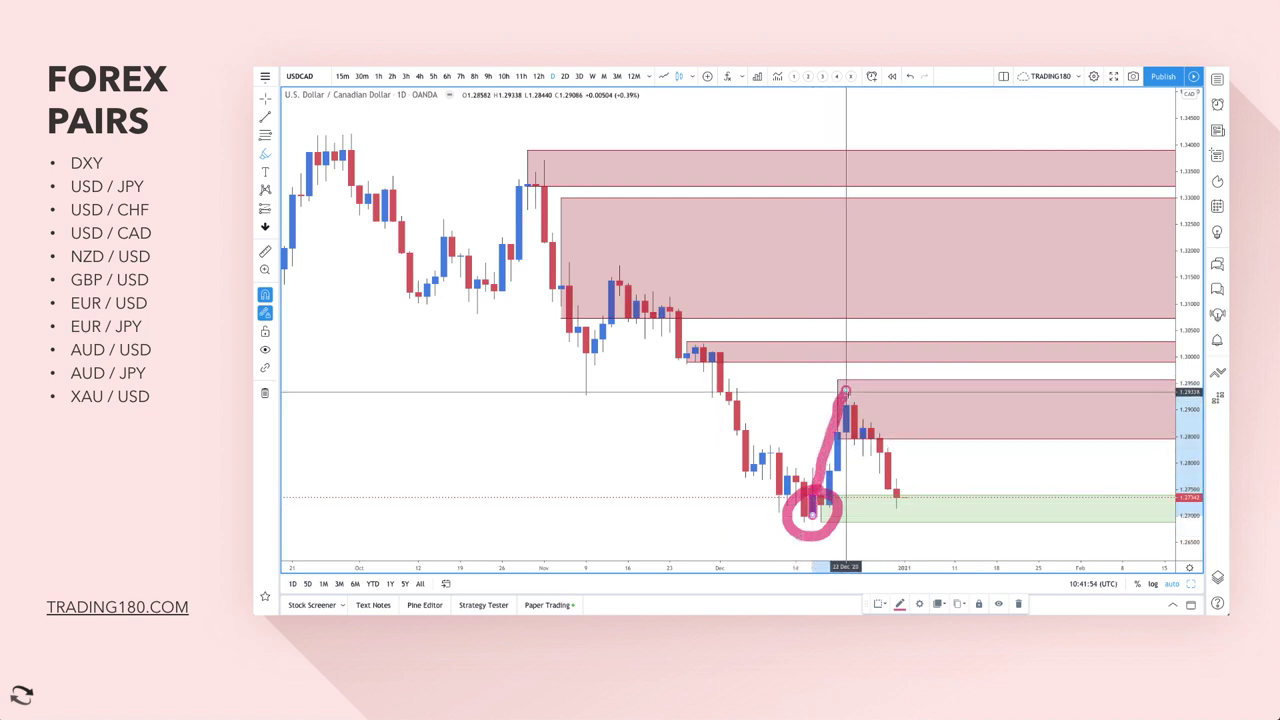
{"action": "mouse_move", "coordinate": [903, 490]}
{"action": "left_mouse_down"}
{"action": "mouse_move", "coordinate": [912, 532]}
{"action": "mouse_move", "coordinate": [904, 492]}
{"action": "left_mouse_up"}
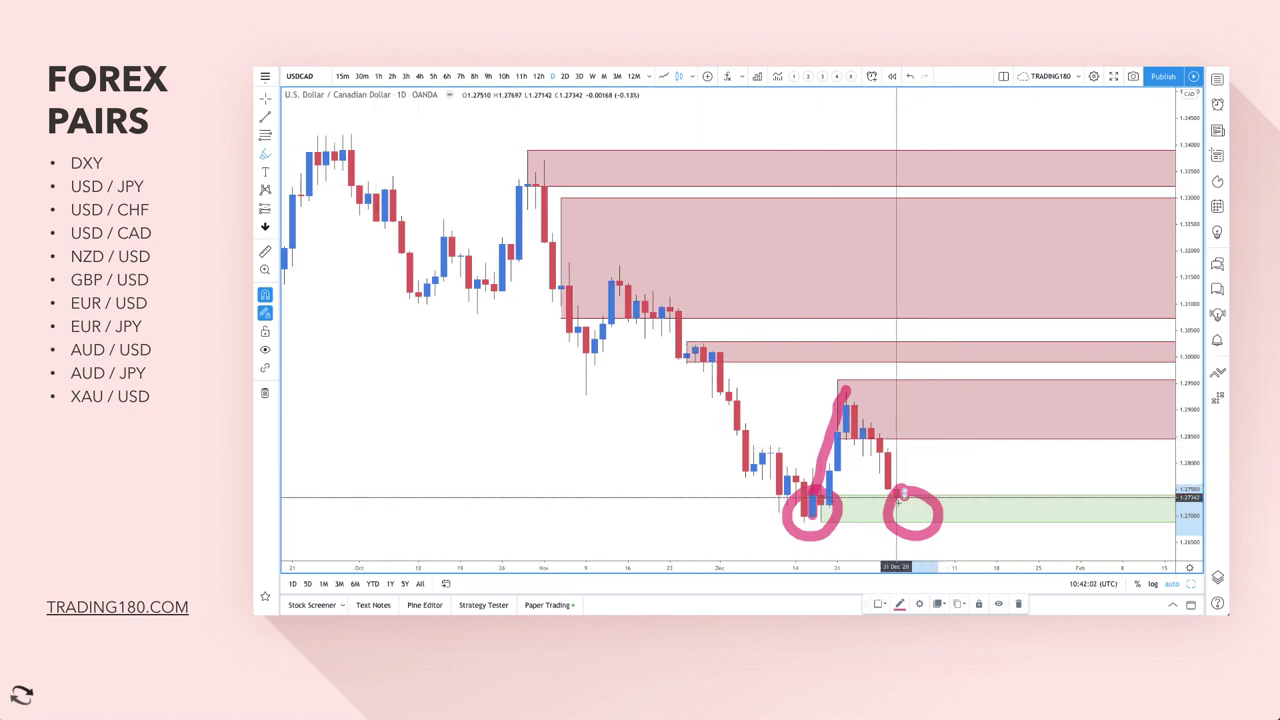
{"action": "mouse_move", "coordinate": [904, 493]}
{"action": "left_mouse_down"}
{"action": "mouse_move", "coordinate": [938, 419]}
{"action": "mouse_move", "coordinate": [986, 475]}
{"action": "mouse_move", "coordinate": [966, 482]}
{"action": "mouse_move", "coordinate": [997, 457]}
{"action": "left_mouse_up"}
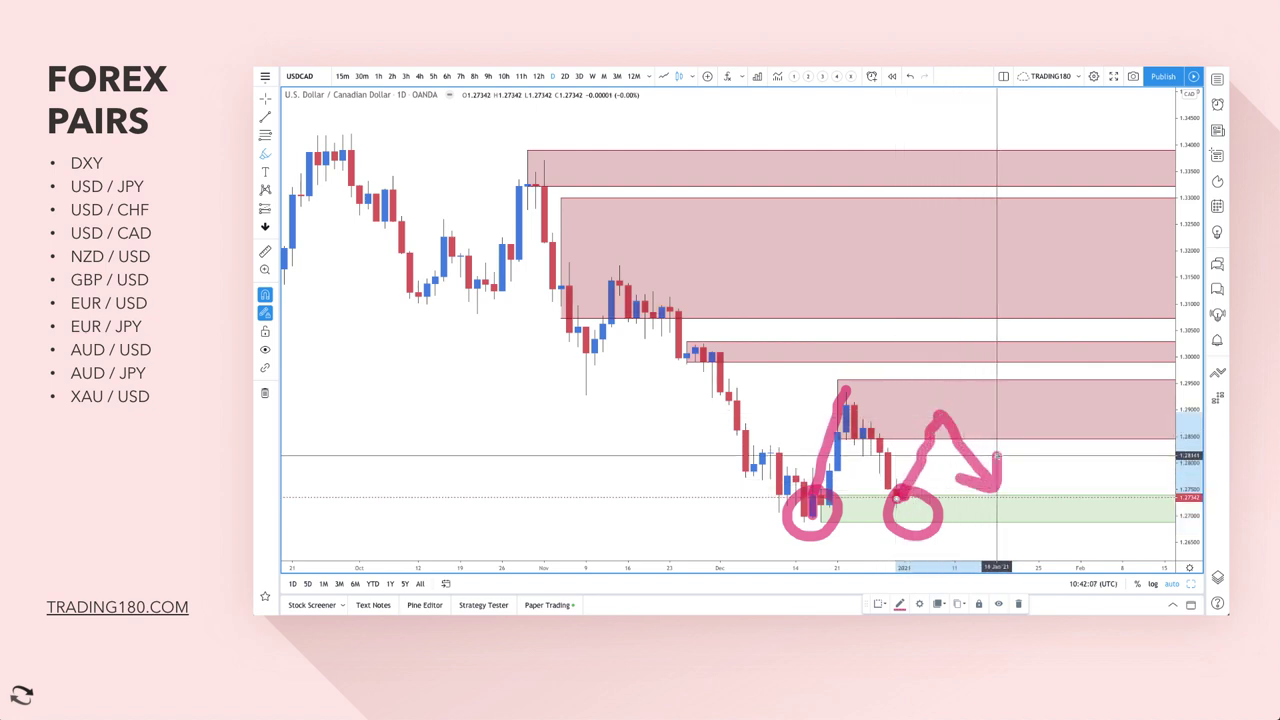
{"action": "left_click", "coordinate": [275, 153]}
{"action": "left_click", "coordinate": [315, 215]}
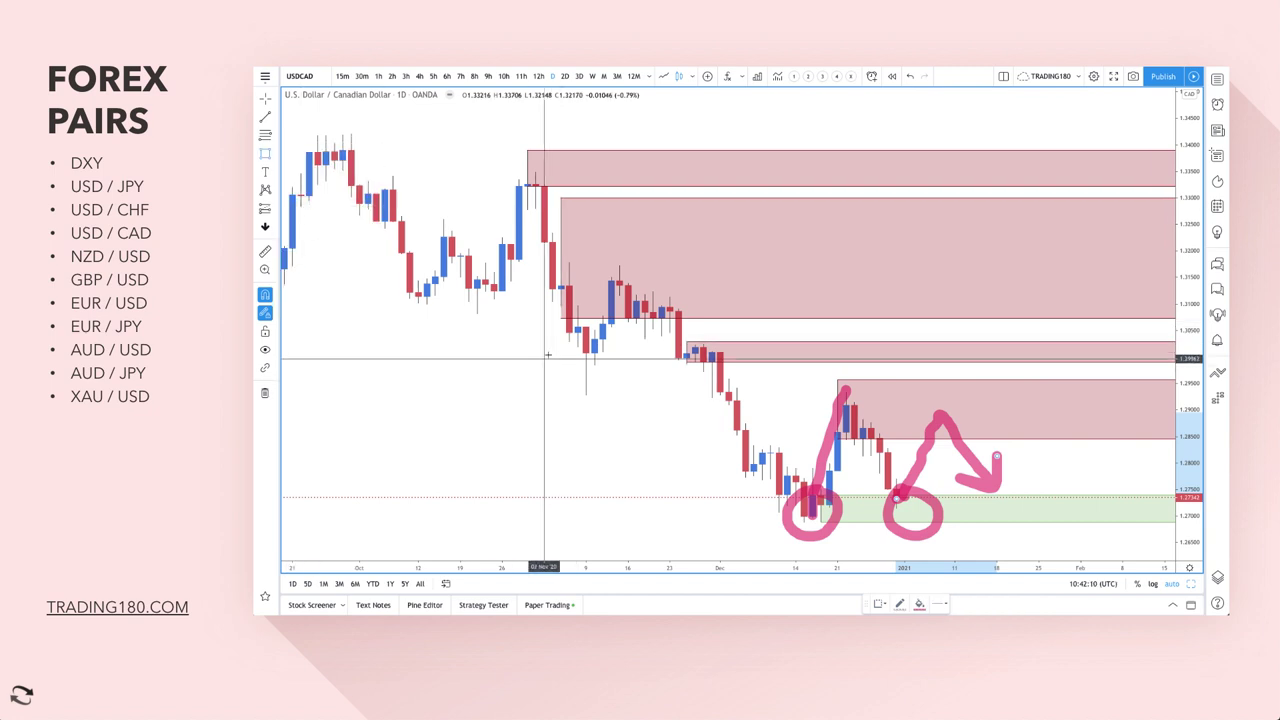
Draw a pink level band at the upper red zone and circle its earlier touches and a future retest.
{"action": "left_click_drag", "start_coordinate": [527, 400], "coordinate": [1138, 389]}
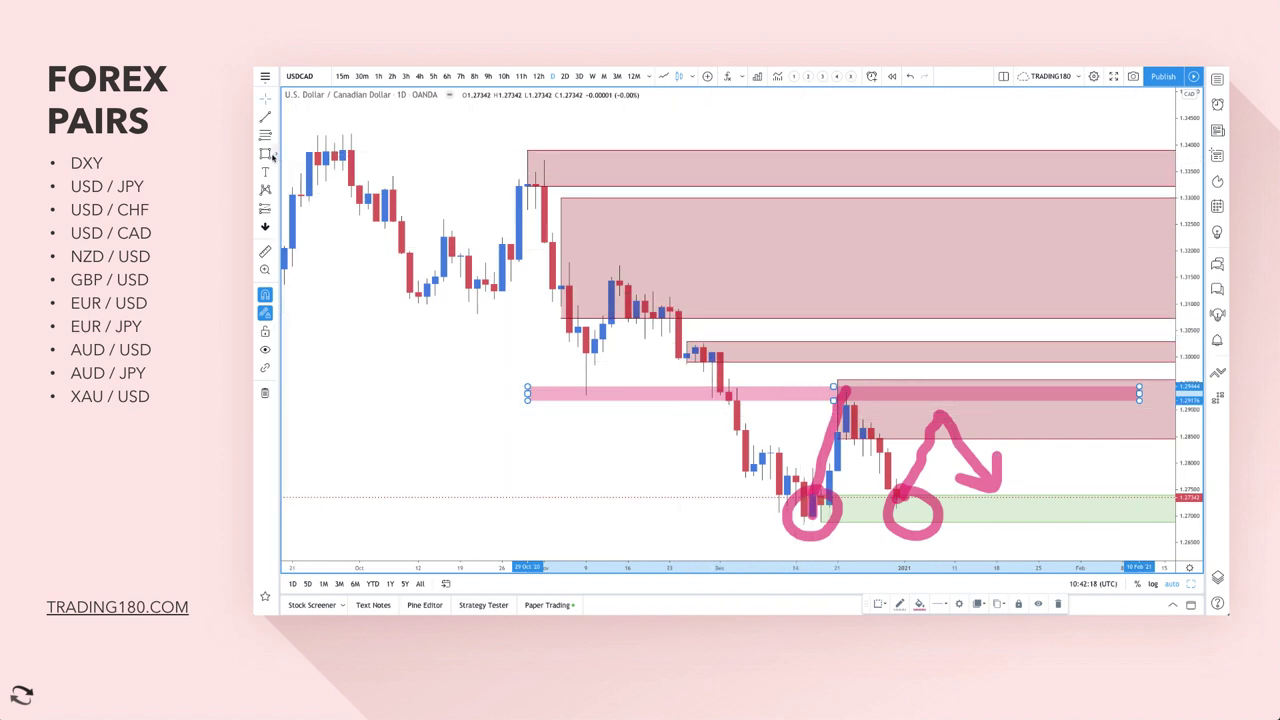
{"action": "left_click", "coordinate": [294, 176]}
{"action": "mouse_move", "coordinate": [591, 391]}
{"action": "left_mouse_down"}
{"action": "mouse_move", "coordinate": [590, 412]}
{"action": "mouse_move", "coordinate": [592, 396]}
{"action": "left_mouse_up"}
{"action": "left_click_drag", "start_coordinate": [716, 378], "coordinate": [740, 388]}
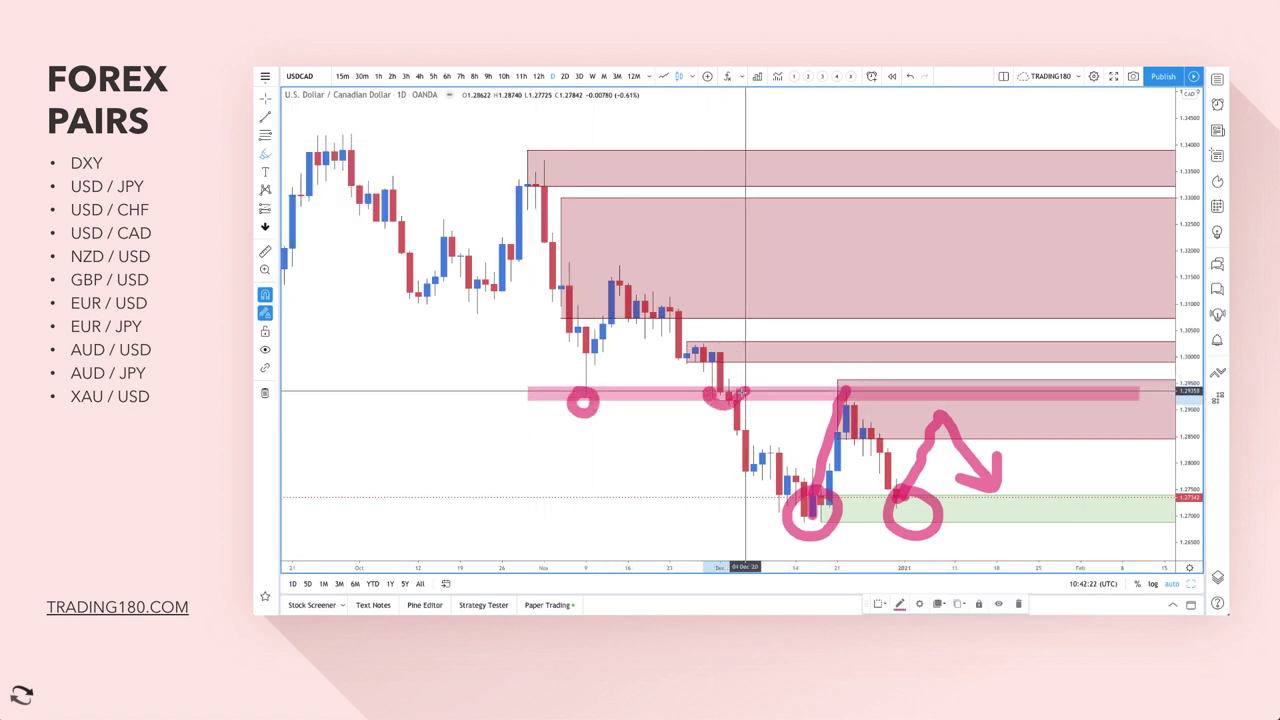
{"action": "left_click_drag", "start_coordinate": [829, 381], "coordinate": [857, 376]}
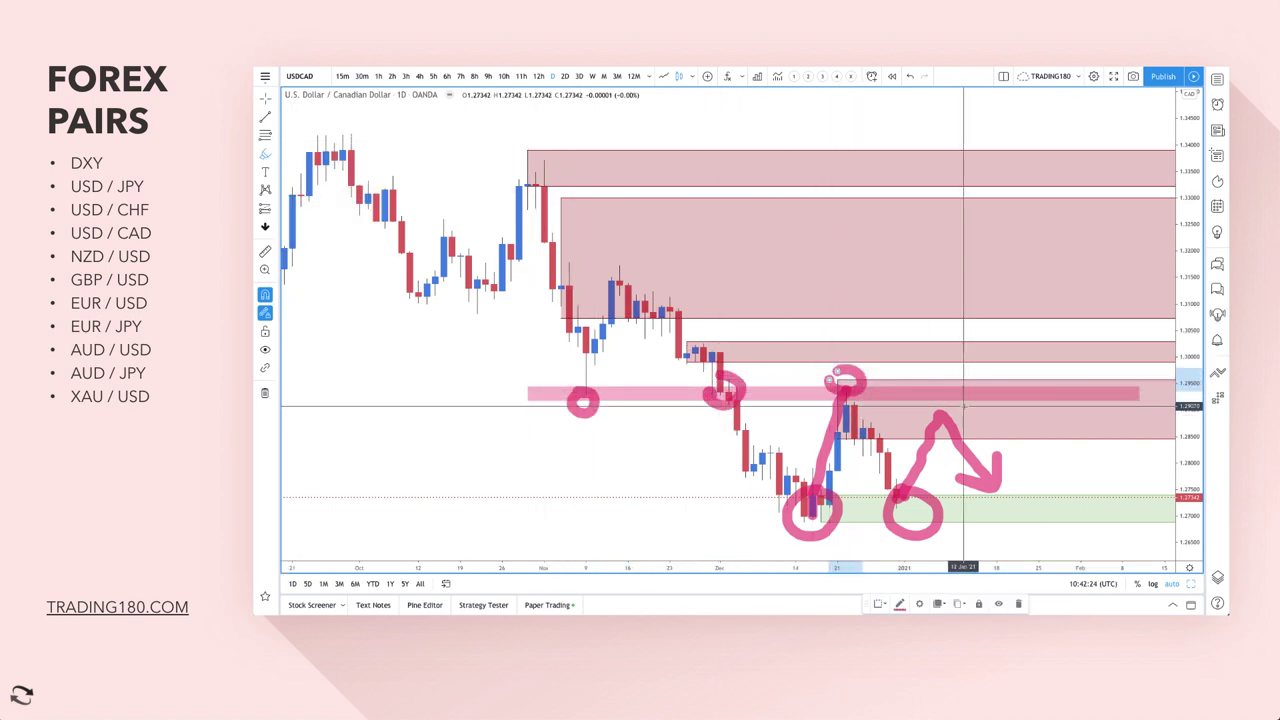
{"action": "mouse_move", "coordinate": [997, 384]}
{"action": "left_mouse_down"}
{"action": "mouse_move", "coordinate": [1013, 383]}
{"action": "mouse_move", "coordinate": [988, 372]}
{"action": "left_mouse_up"}
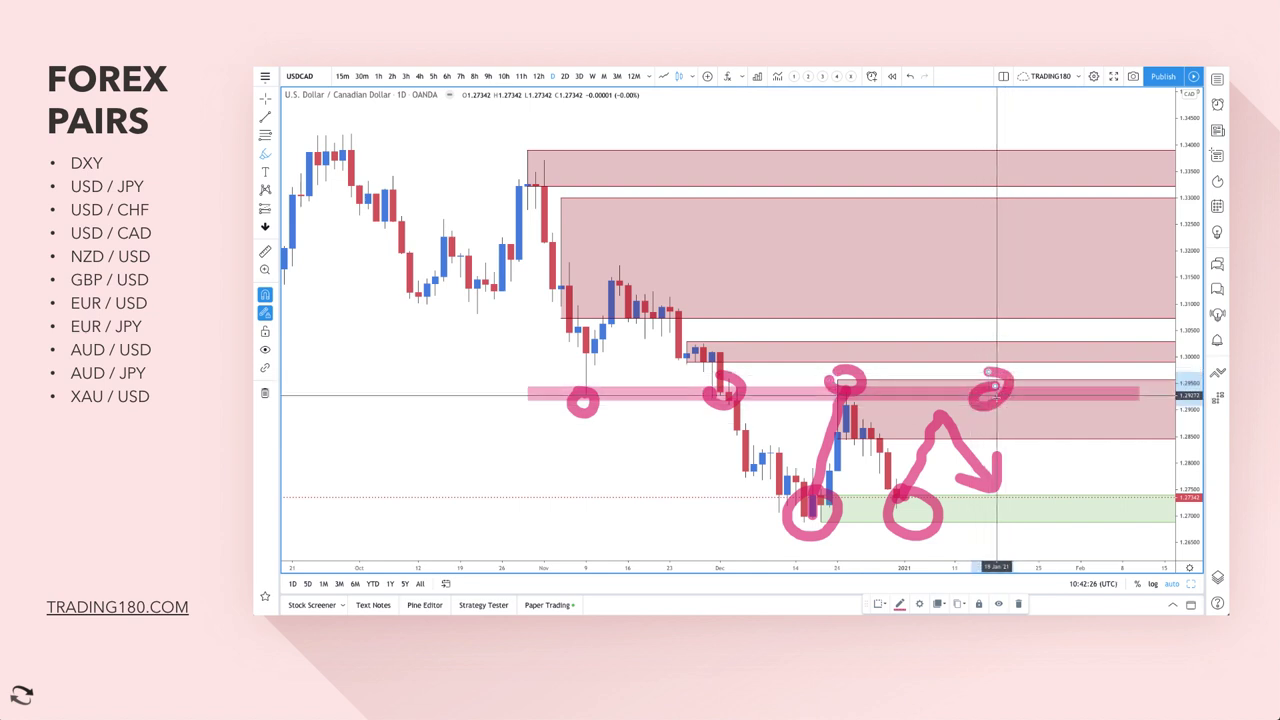
{"action": "key", "text": "Escape"}
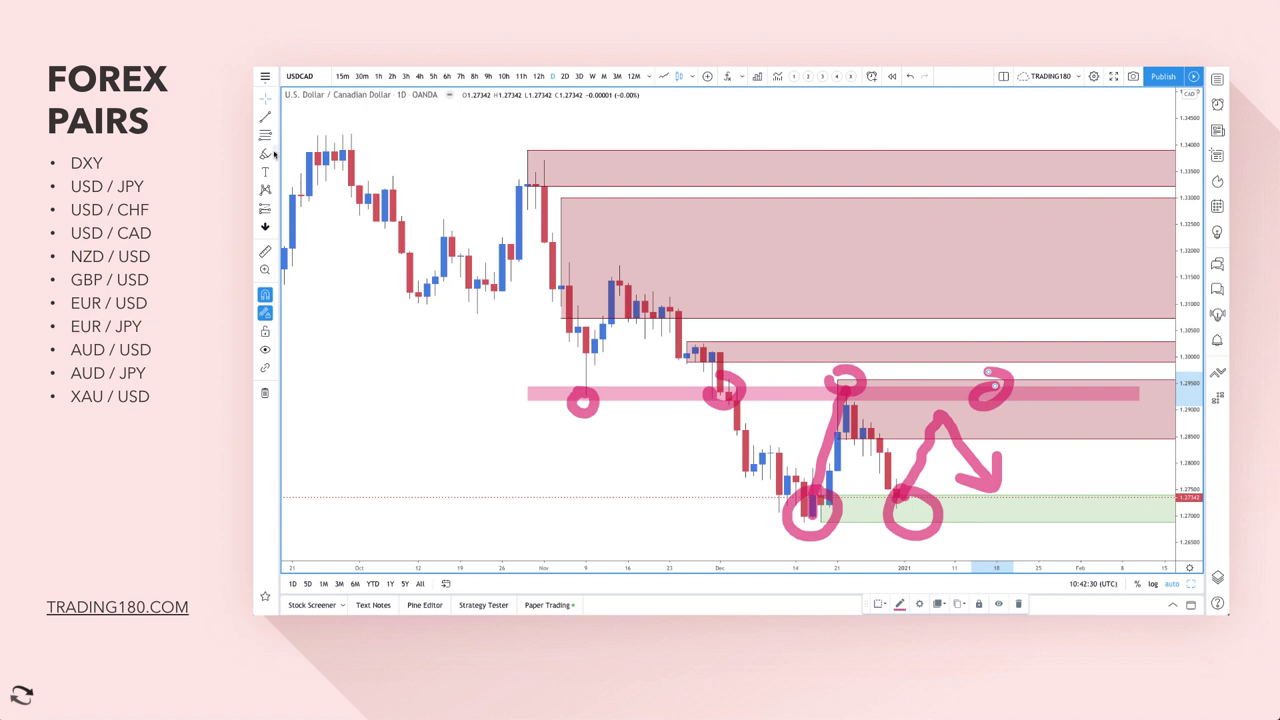
Add a second pink level band along the red zone's bottom and deselect it.
{"action": "left_click", "coordinate": [304, 216]}
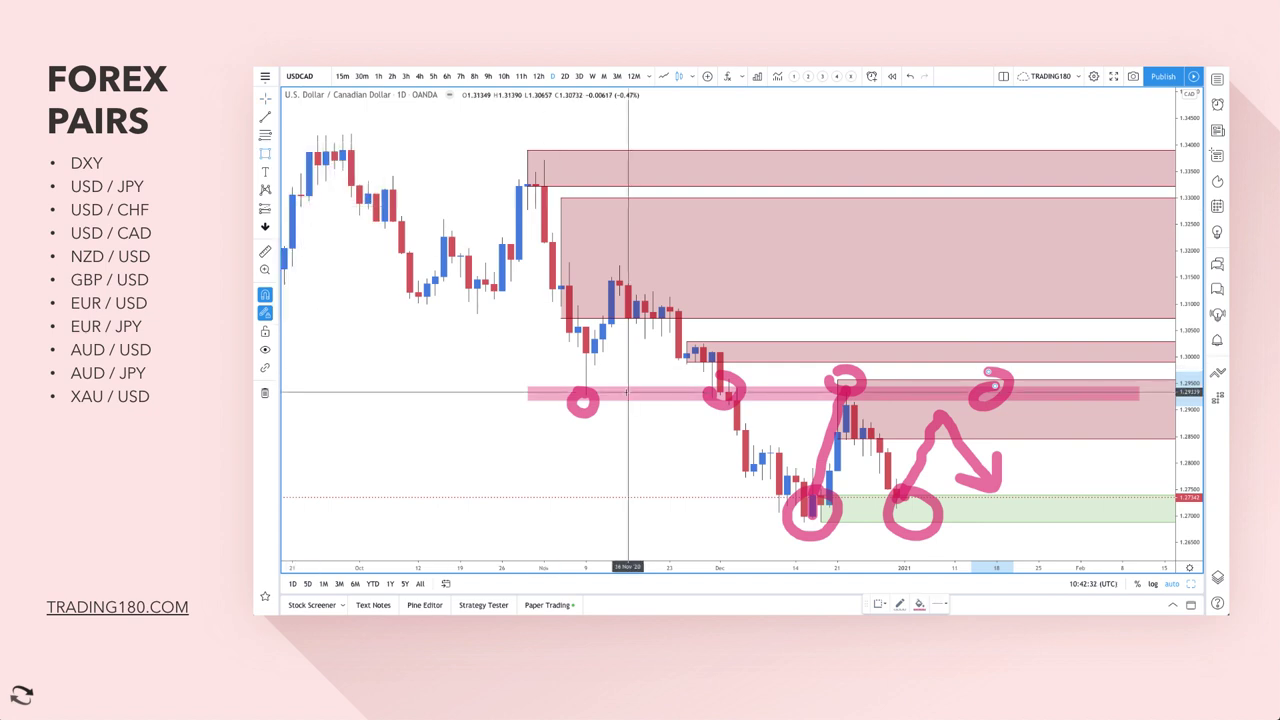
{"action": "left_click_drag", "start_coordinate": [655, 446], "coordinate": [1064, 440]}
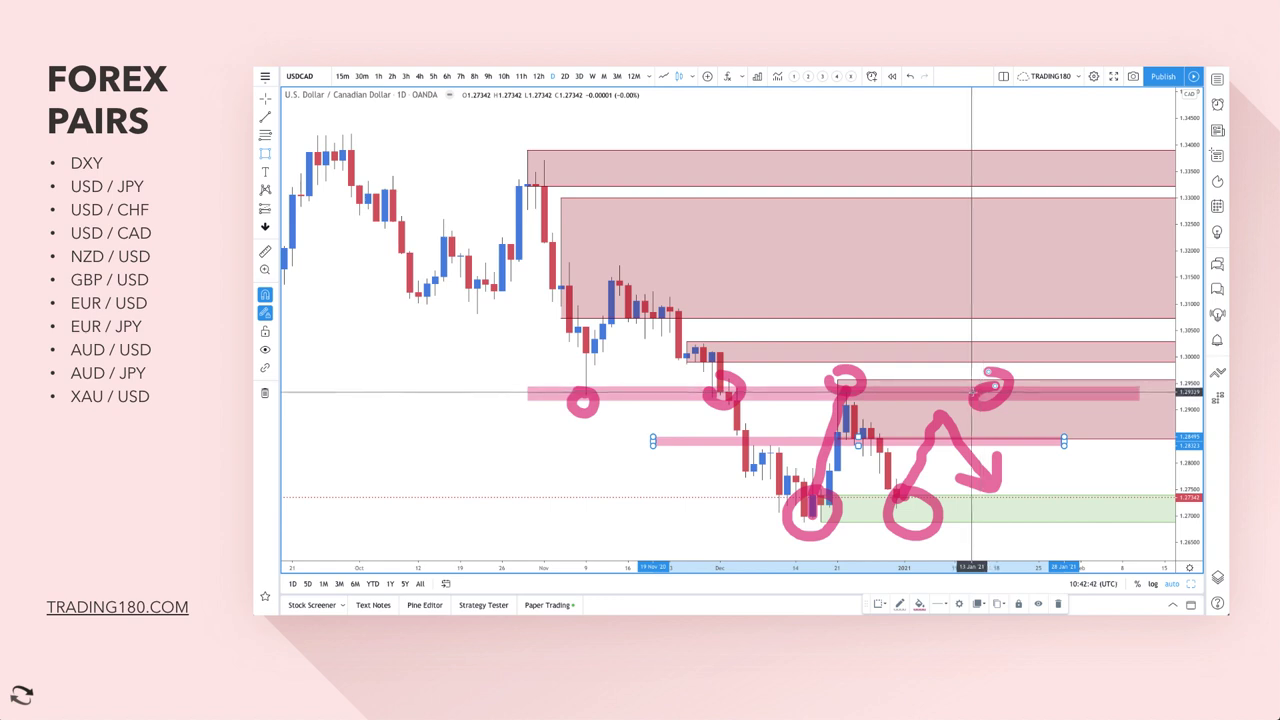
{"action": "left_click", "coordinate": [993, 387]}
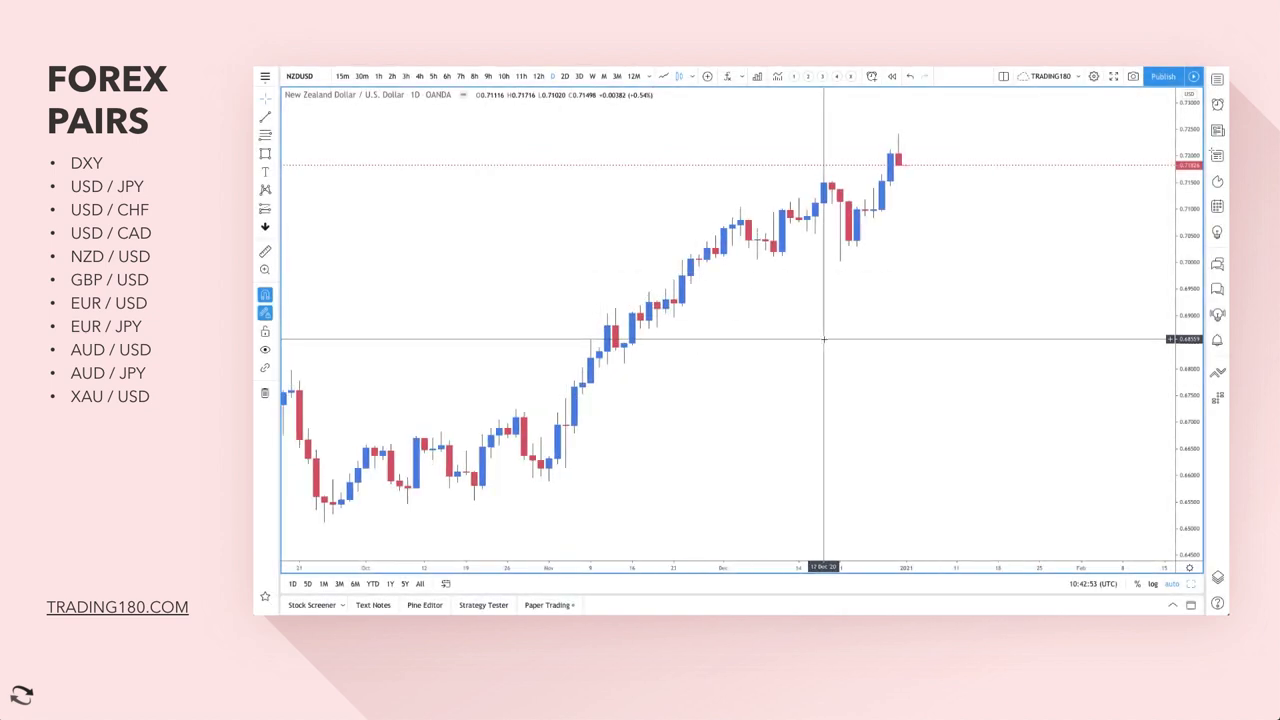
Zoom out over NZD/USD's multi-year daily history, then zoom back in to recent months.
{"action": "scroll", "coordinate": [824, 340], "scroll_direction": "down", "scroll_amount": 3}
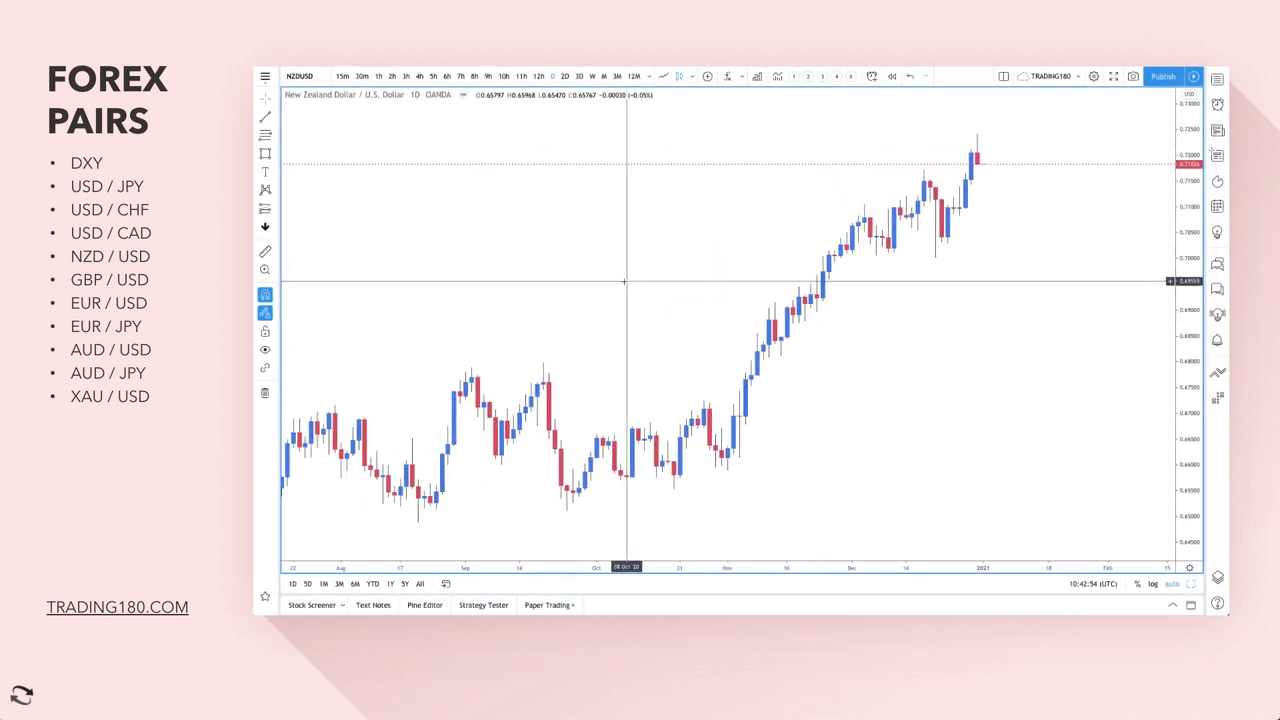
{"action": "scroll", "coordinate": [989, 276], "scroll_direction": "down", "scroll_amount": 10}
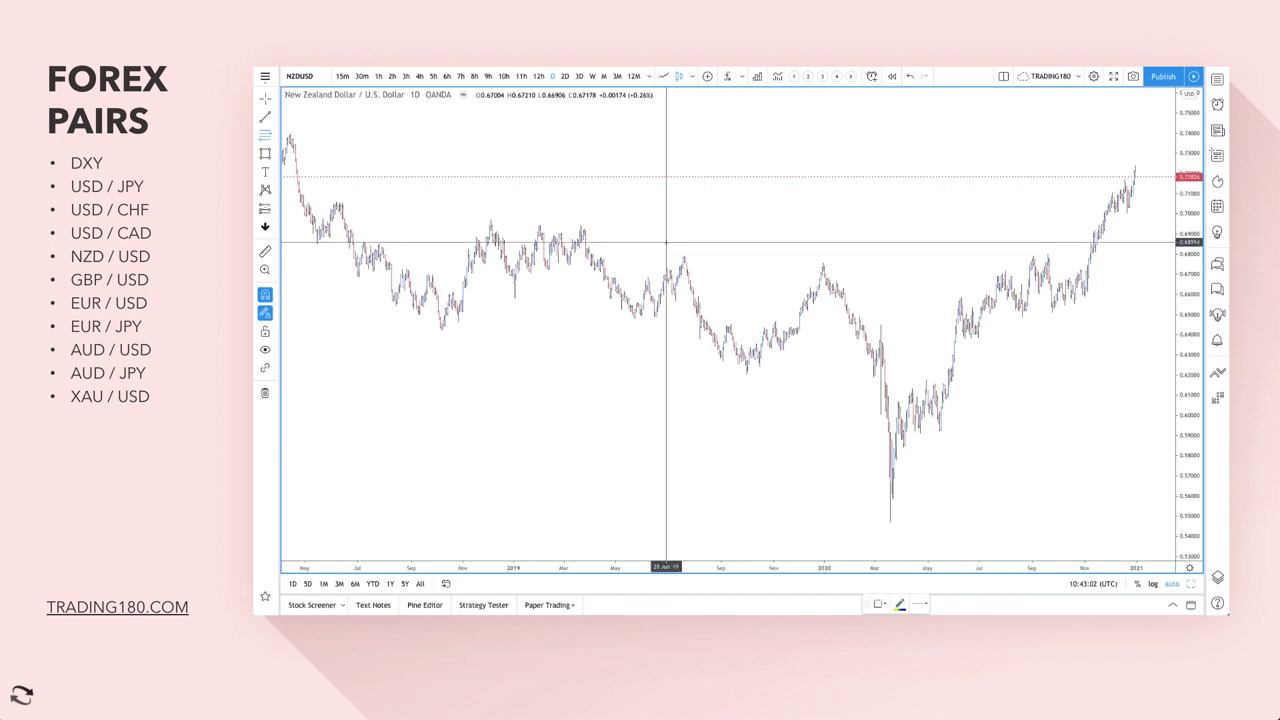
{"action": "scroll", "coordinate": [849, 334], "scroll_direction": "up", "scroll_amount": 10}
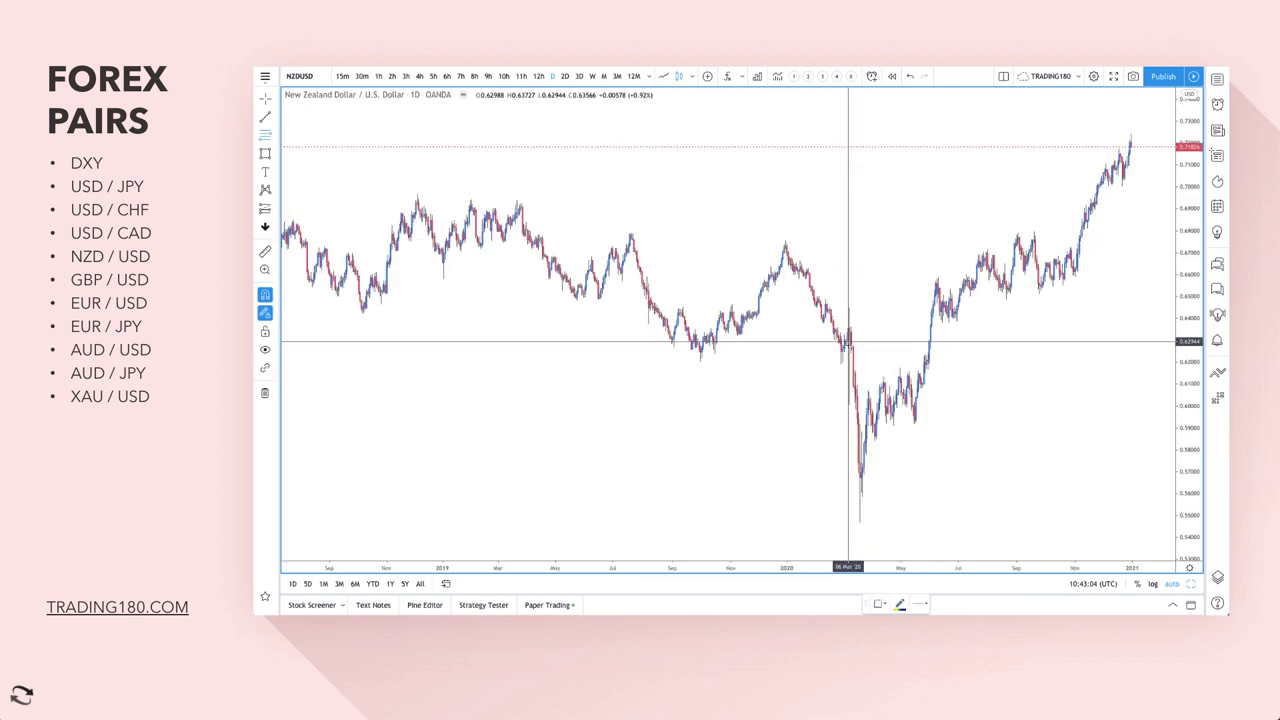
Draw green demand zones on NZD/USD near 0.700–0.710, 0.682–0.692 and 0.658–0.667 at the November breakout.
{"action": "left_click", "coordinate": [266, 140]}
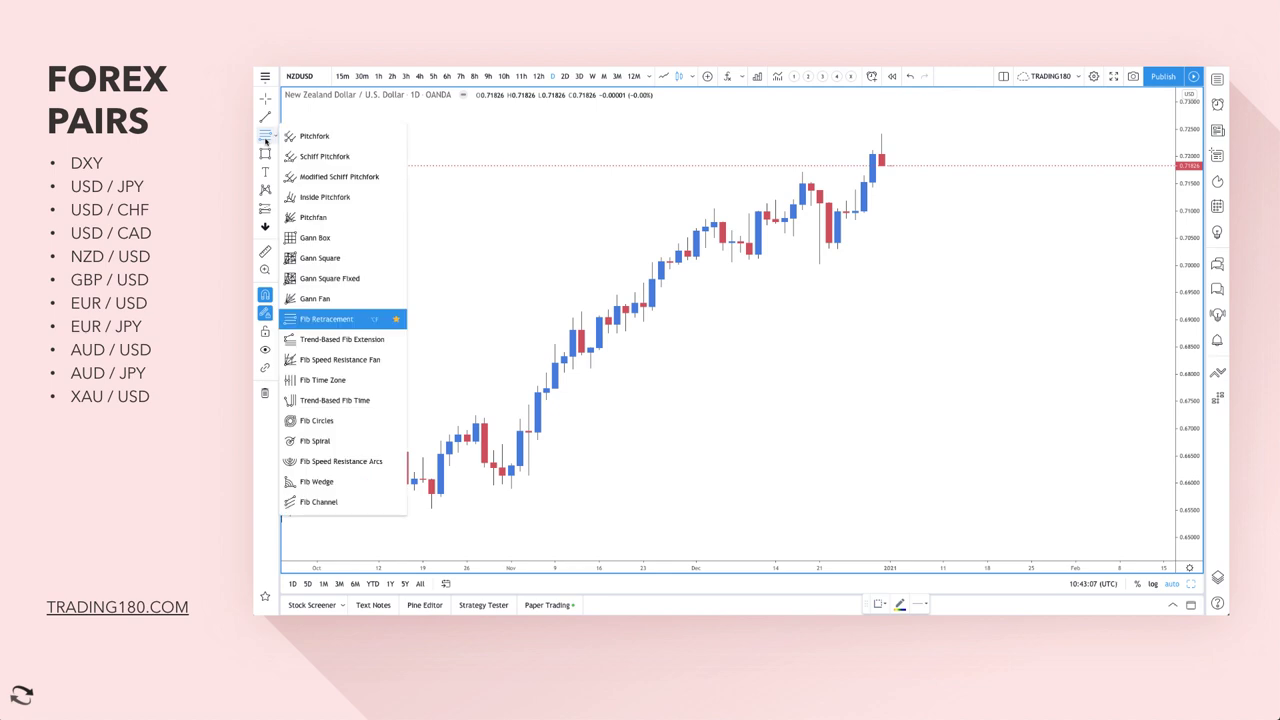
{"action": "left_click", "coordinate": [846, 211]}
{"action": "left_click", "coordinate": [820, 263]}
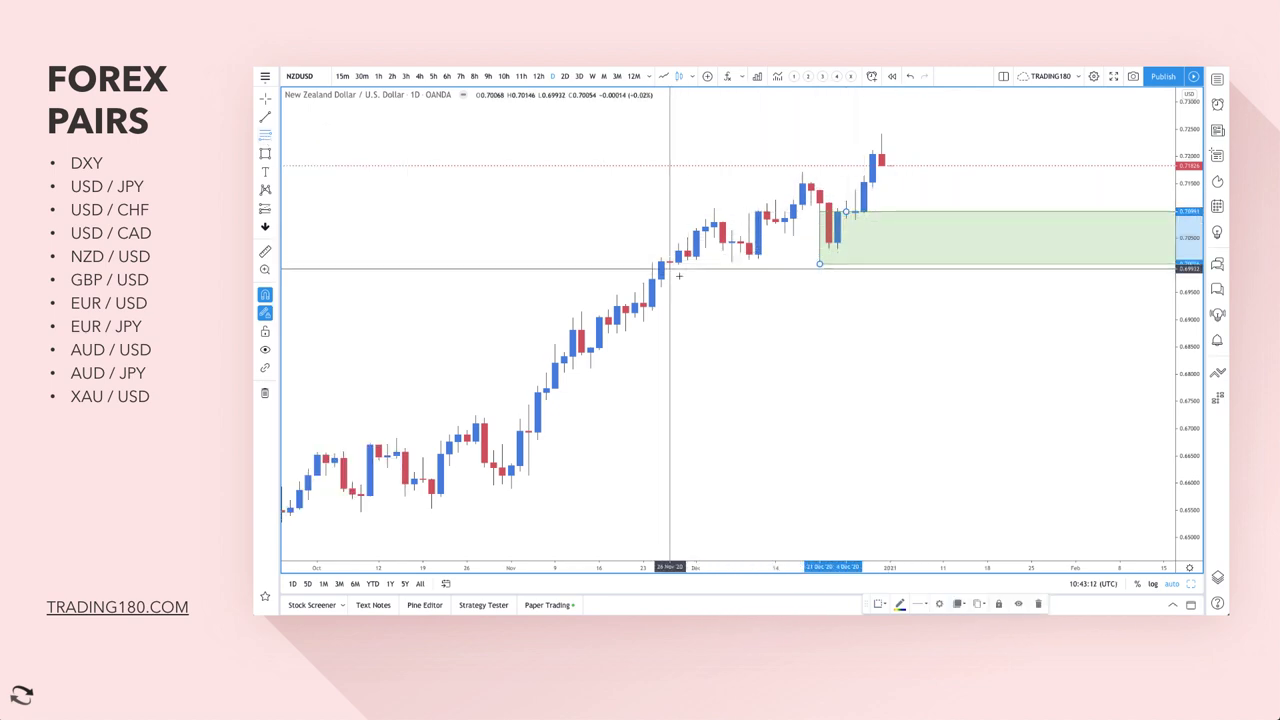
{"action": "left_click", "coordinate": [643, 302]}
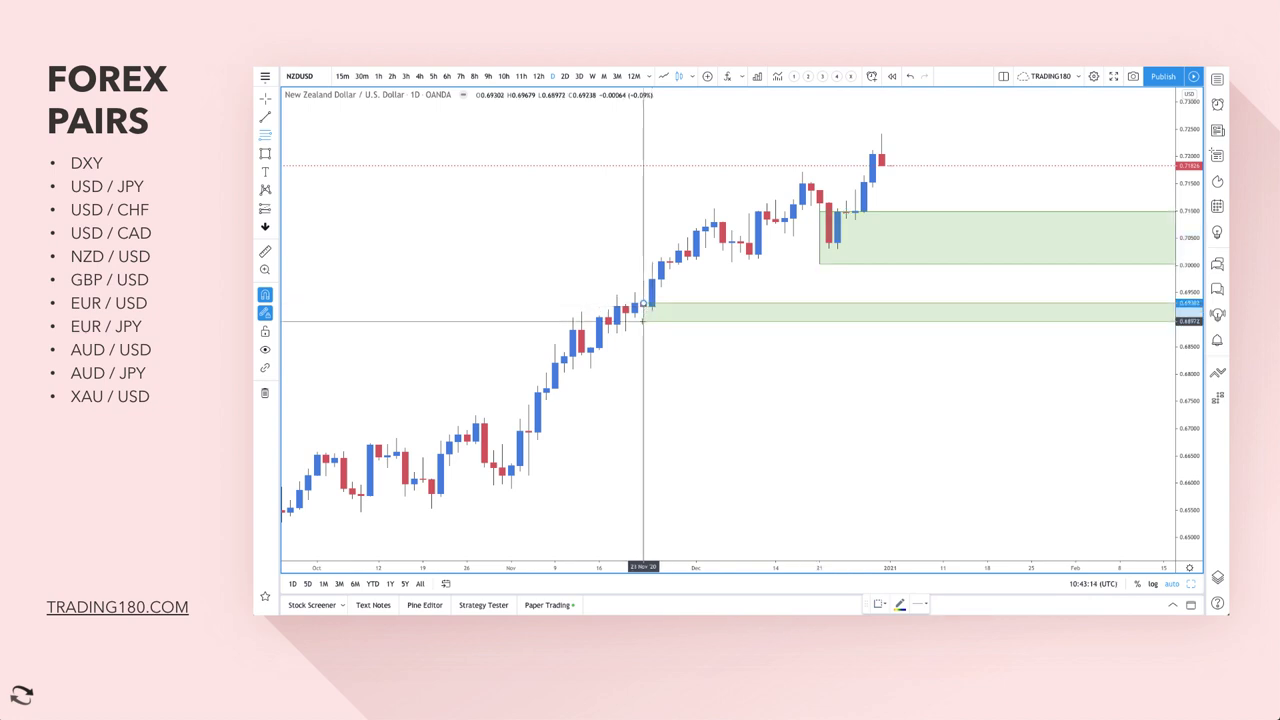
{"action": "left_click", "coordinate": [767, 368]}
{"action": "scroll", "coordinate": [750, 370], "scroll_direction": "down", "scroll_amount": 2}
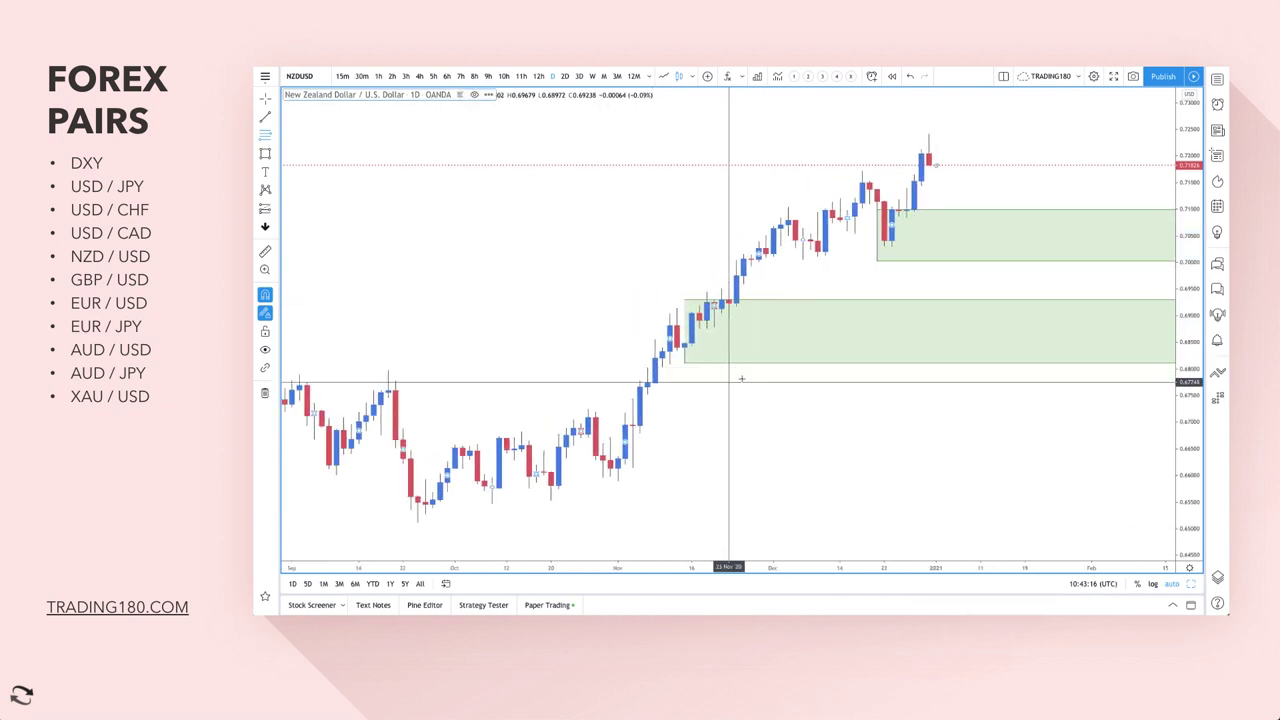
{"action": "left_click", "coordinate": [632, 424]}
{"action": "left_click", "coordinate": [617, 480]}
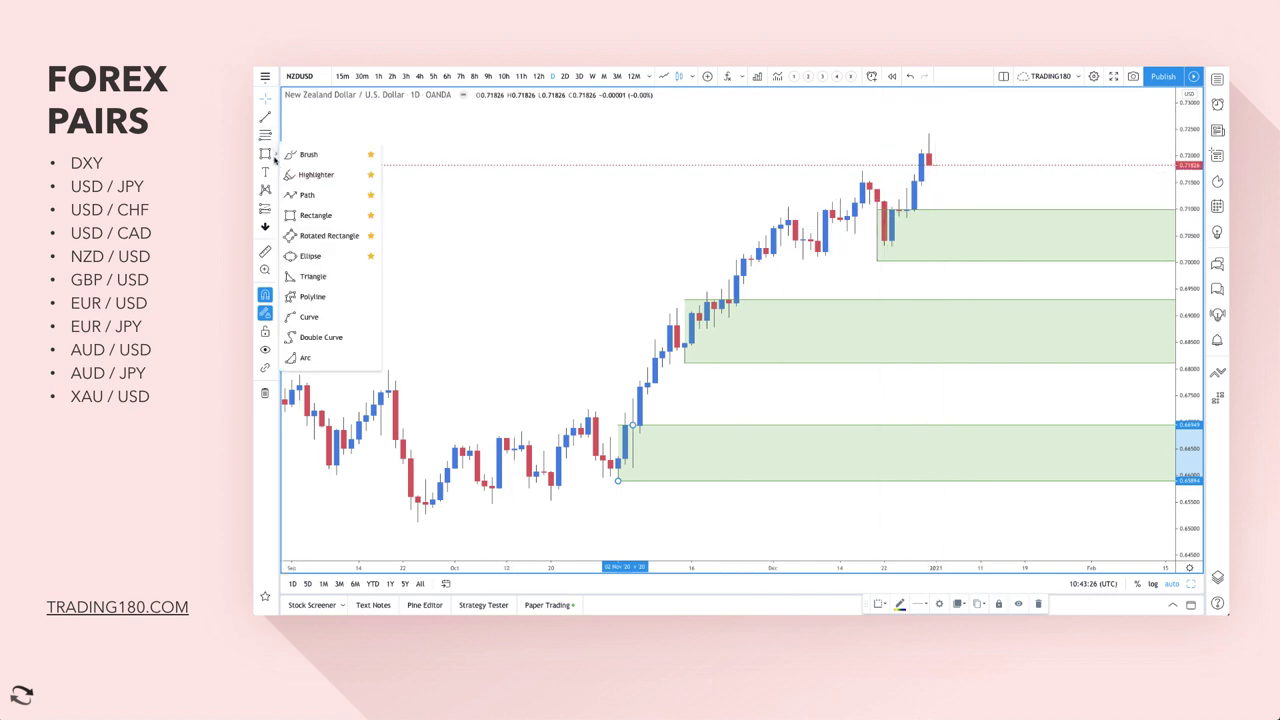
Sketch a projected dip-and-rally path and draw a pink band at the December consolidation level.
{"action": "left_click", "coordinate": [313, 175]}
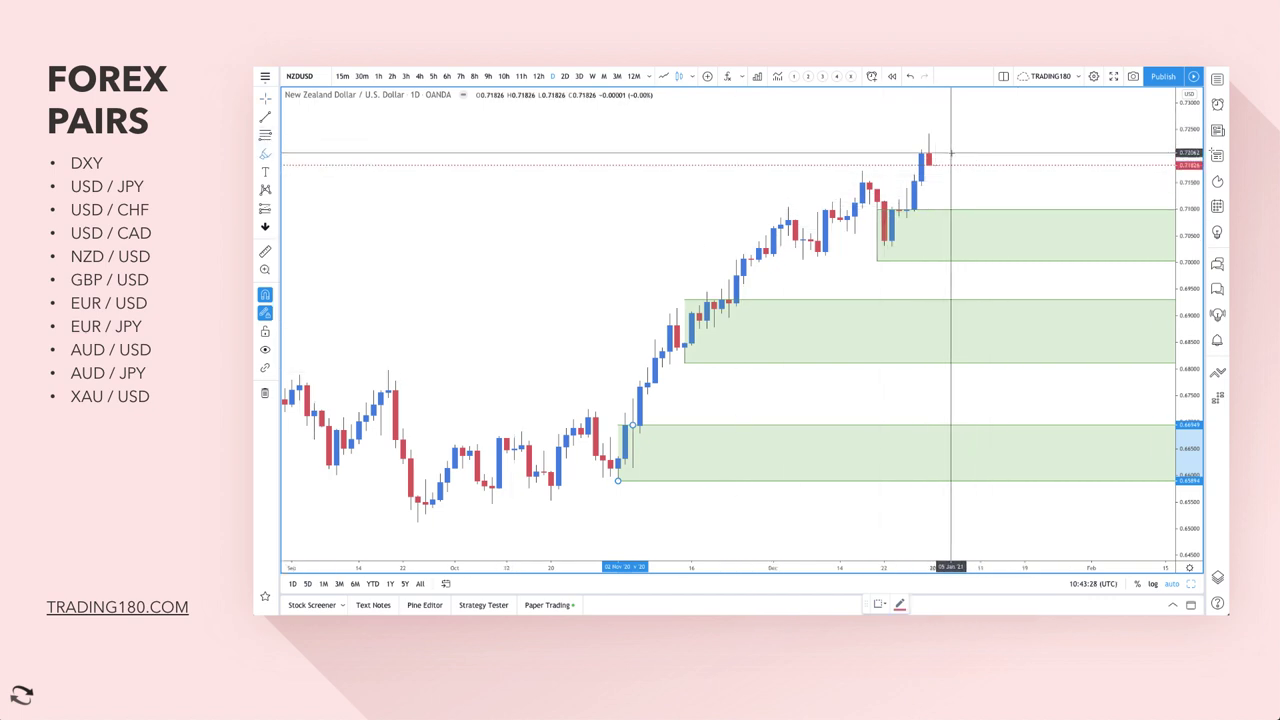
{"action": "mouse_move", "coordinate": [930, 155]}
{"action": "left_mouse_down"}
{"action": "mouse_move", "coordinate": [960, 234]}
{"action": "mouse_move", "coordinate": [983, 251]}
{"action": "mouse_move", "coordinate": [1054, 150]}
{"action": "mouse_move", "coordinate": [1064, 190]}
{"action": "left_mouse_up"}
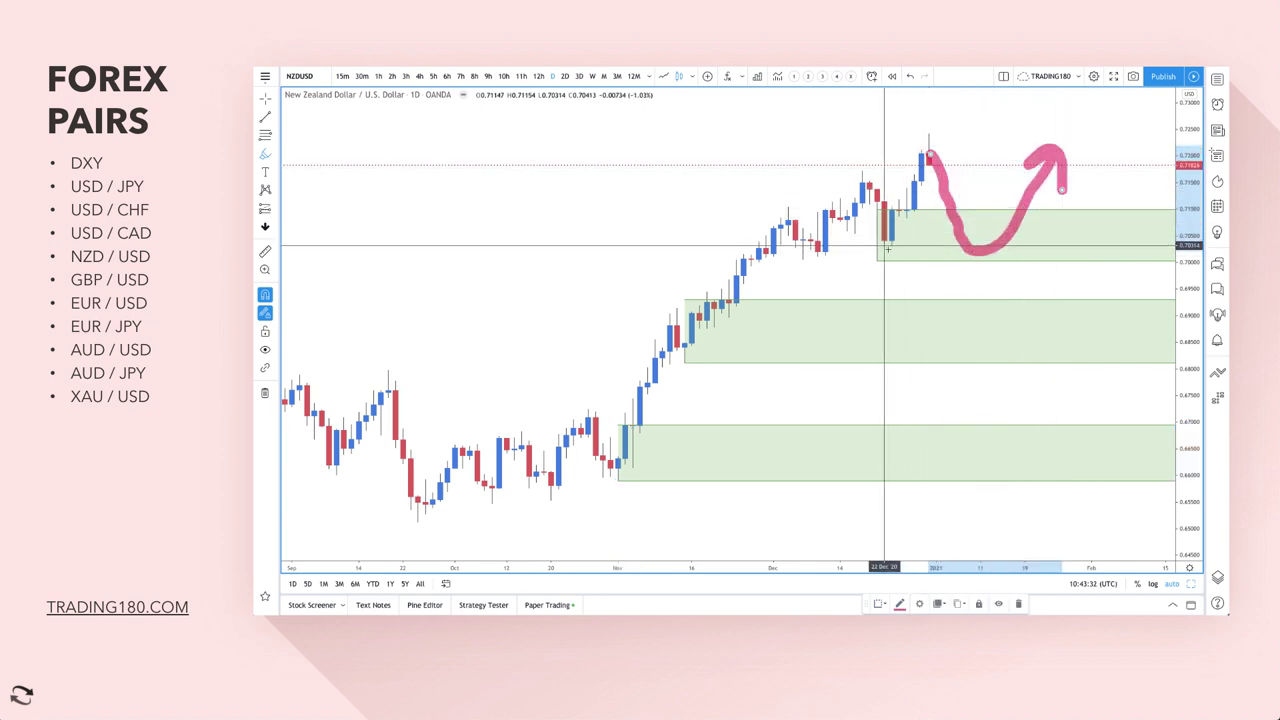
{"action": "left_click_drag", "start_coordinate": [884, 243], "coordinate": [935, 135]}
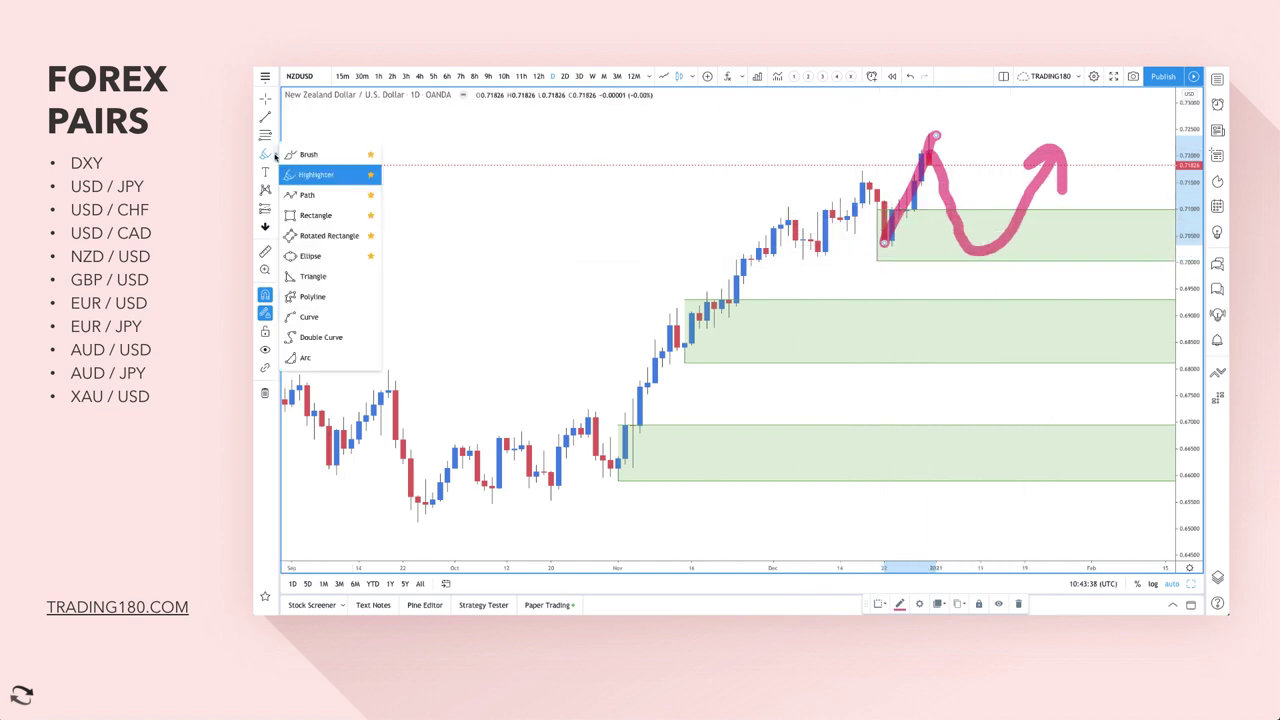
{"action": "left_click", "coordinate": [306, 195]}
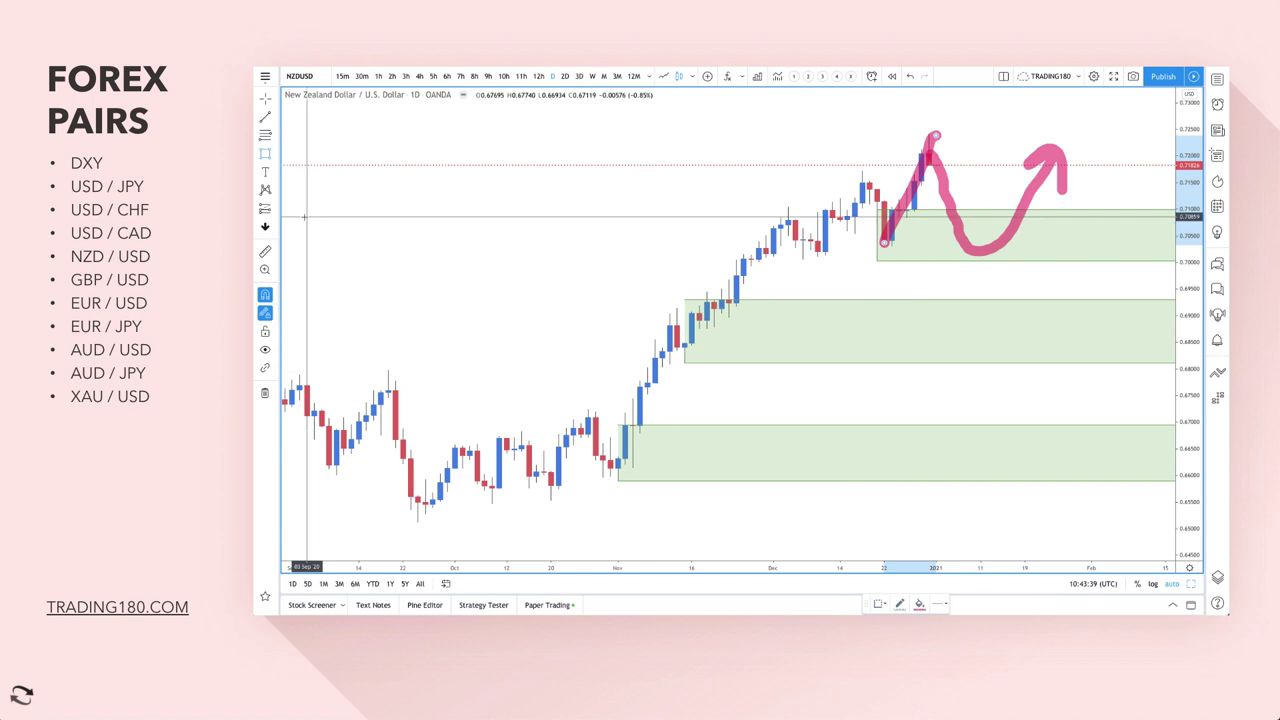
{"action": "left_click", "coordinate": [655, 248]}
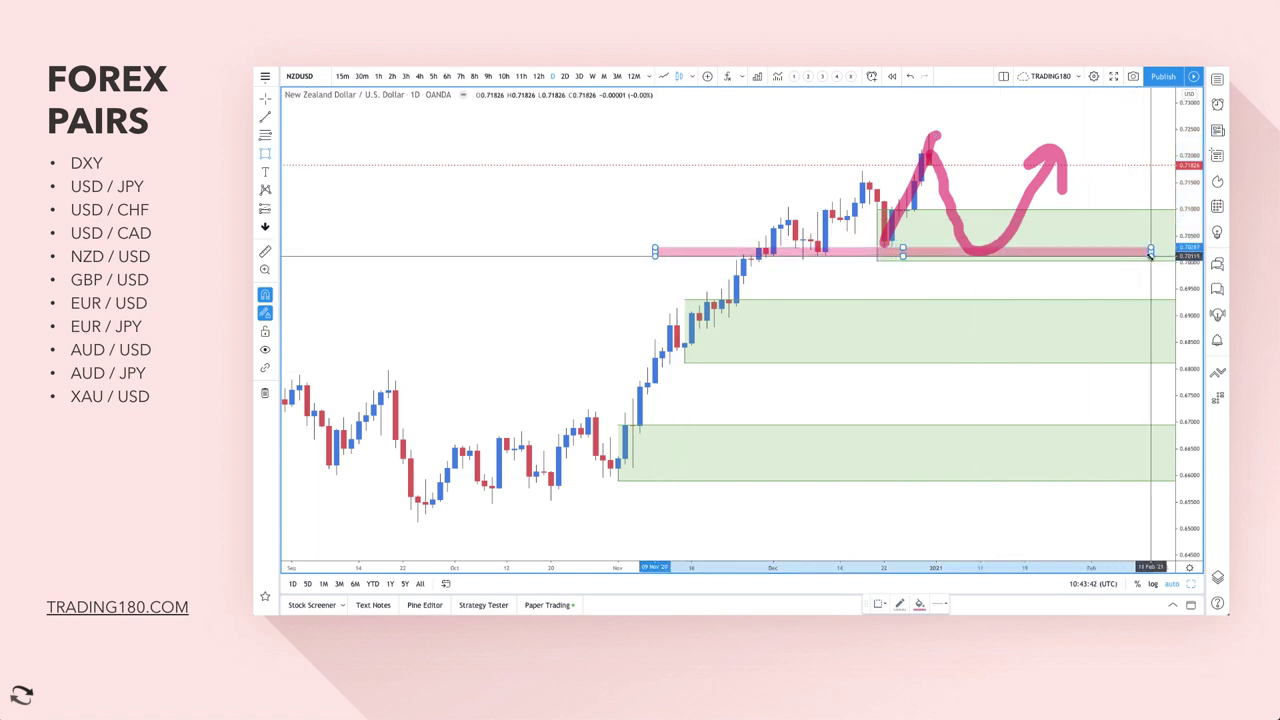
{"action": "left_click", "coordinate": [1150, 254]}
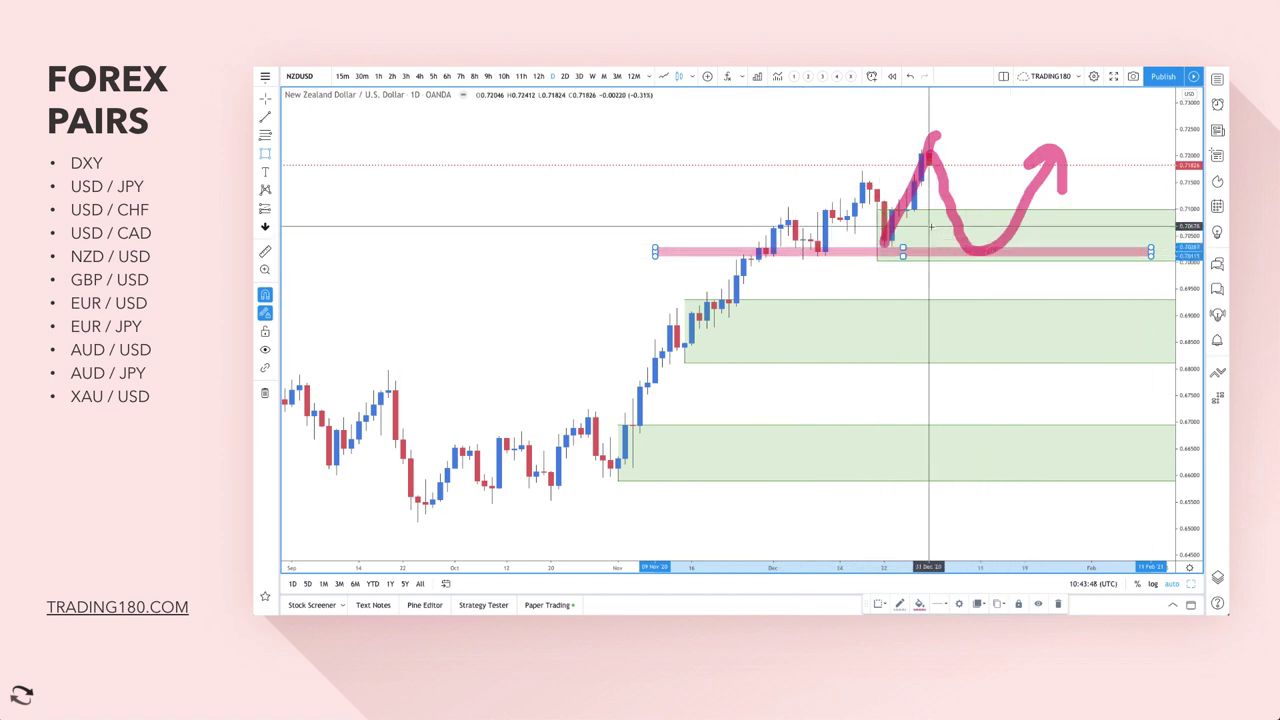
Undo the freehand projection strokes and move on to the GBP/USD daily chart.
{"action": "key", "text": "ctrl+z"}
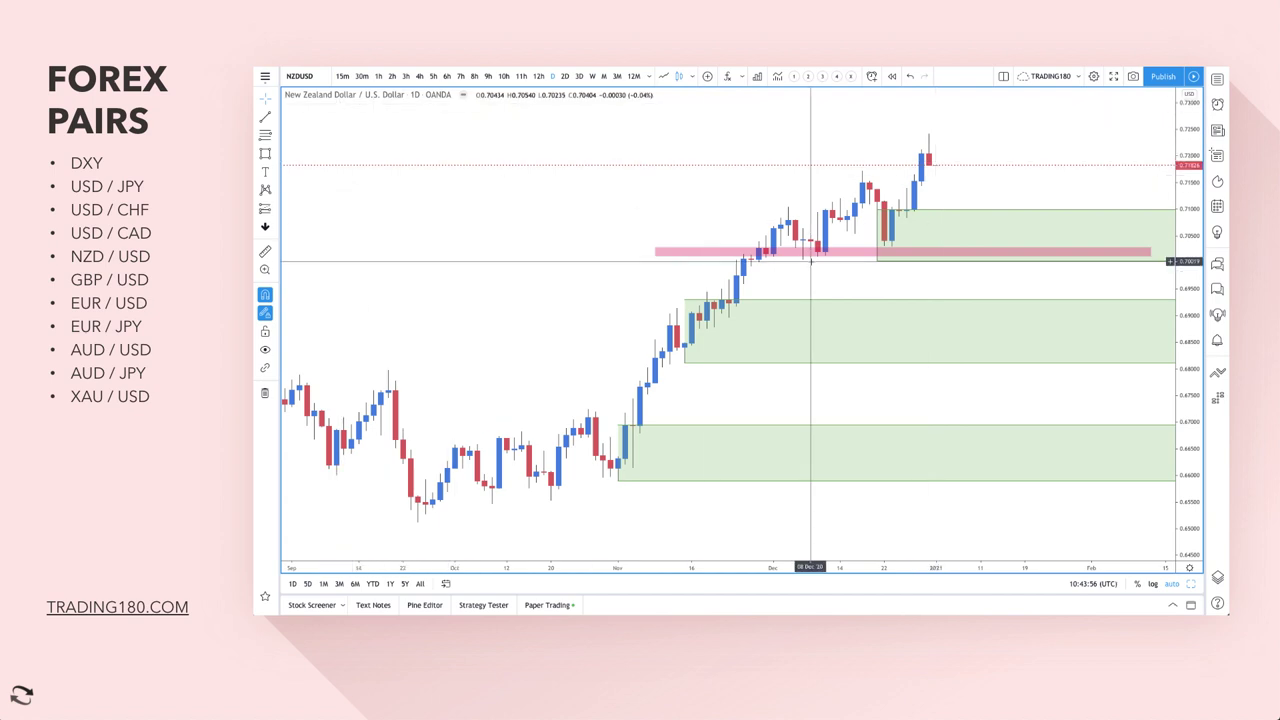
{"action": "scroll", "coordinate": [840, 349], "scroll_direction": "down", "scroll_amount": 3}
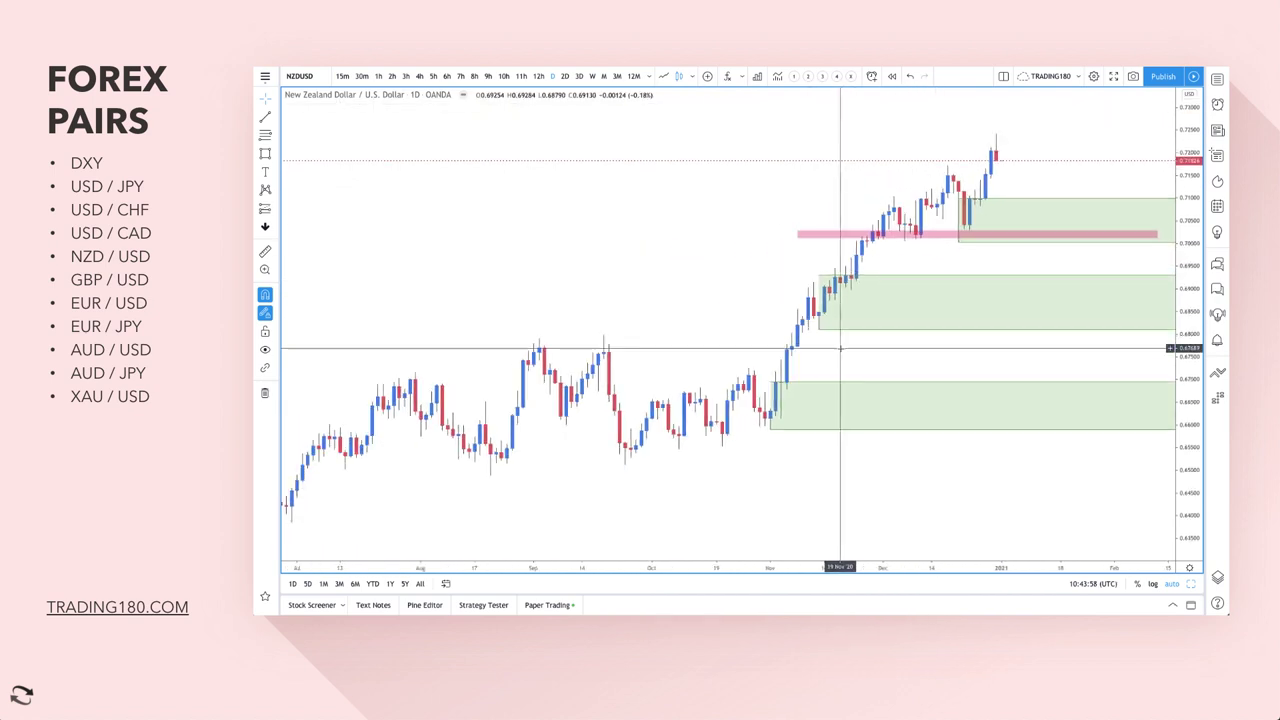
{"action": "scroll", "coordinate": [886, 285], "scroll_direction": "up", "scroll_amount": 4}
{"action": "scroll", "coordinate": [886, 287], "scroll_direction": "up", "scroll_amount": 1}
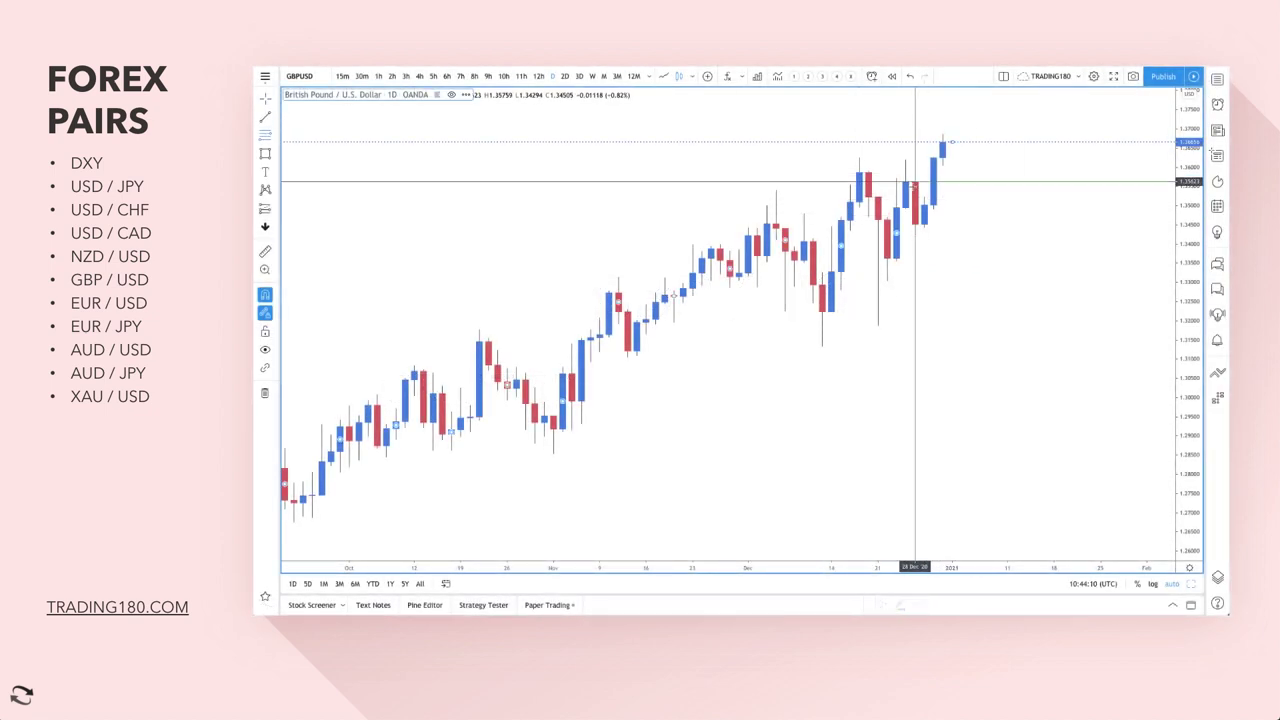
Draw green zones from the late-December, mid-November and early-November candles on GBP/USD.
{"action": "left_click", "coordinate": [915, 183]}
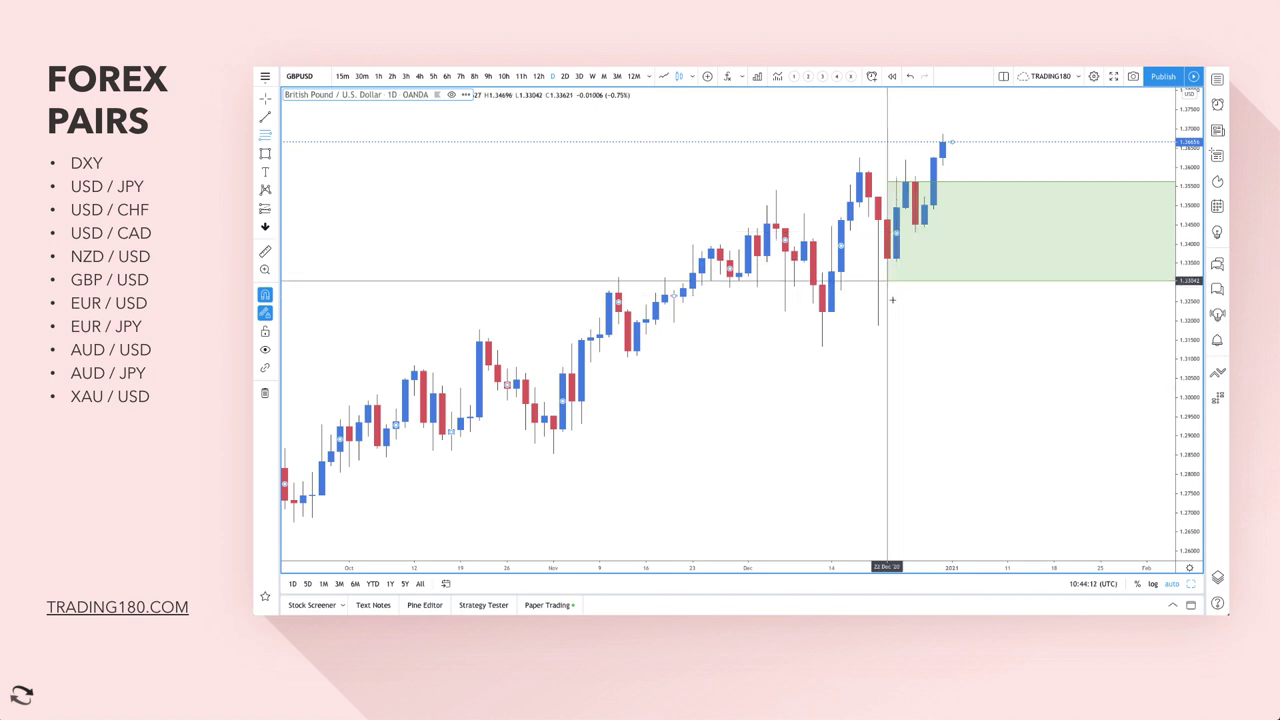
{"action": "left_click", "coordinate": [823, 348]}
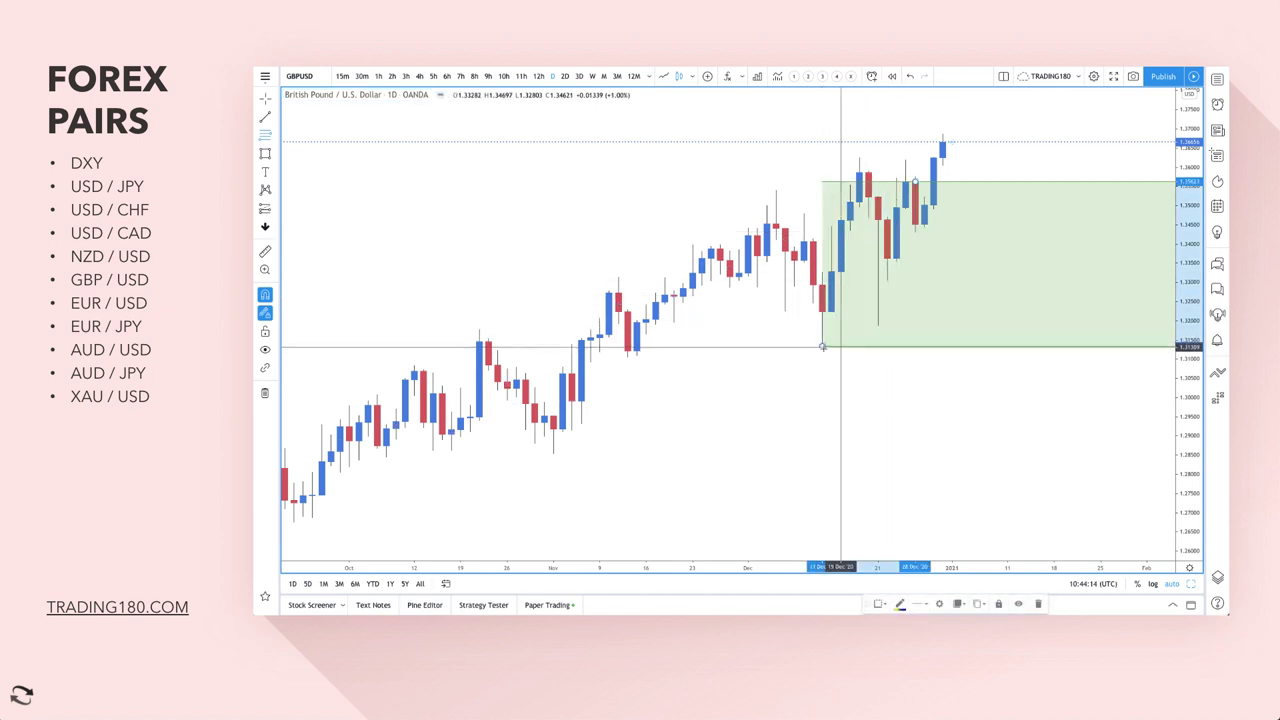
{"action": "left_click", "coordinate": [629, 309]}
{"action": "left_click", "coordinate": [628, 358]}
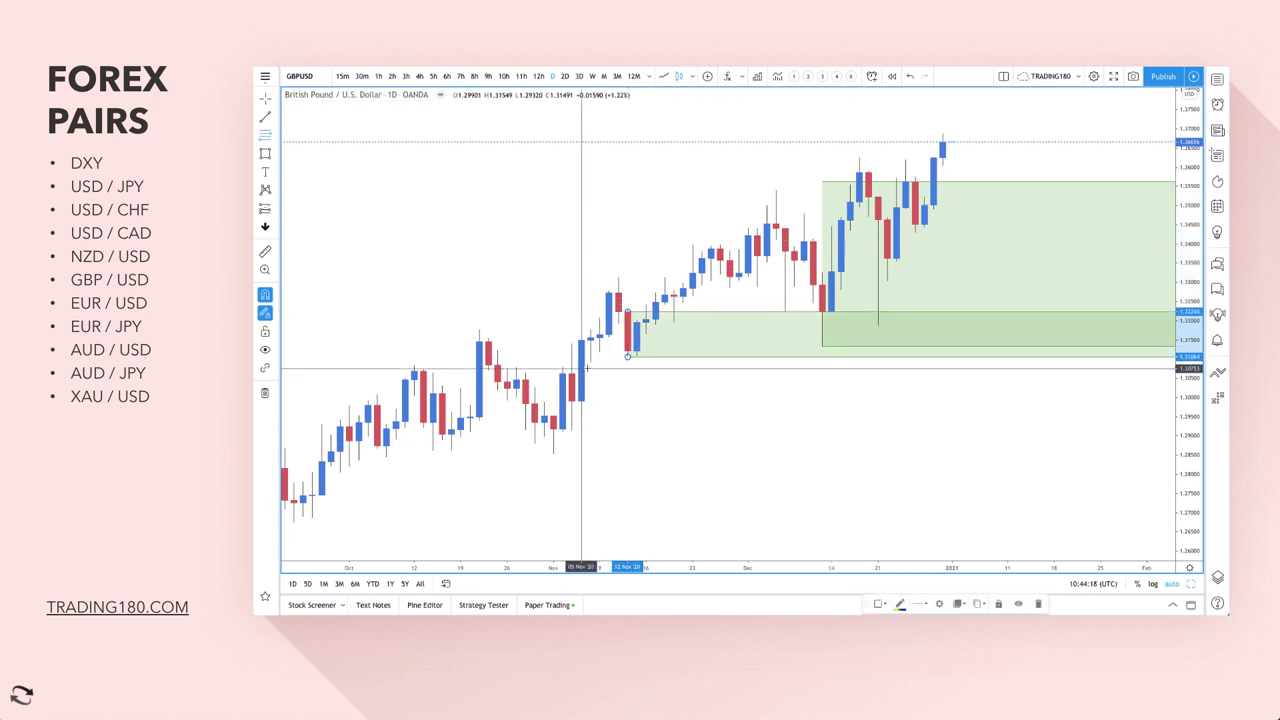
{"action": "left_click", "coordinate": [567, 373]}
{"action": "left_click", "coordinate": [562, 436]}
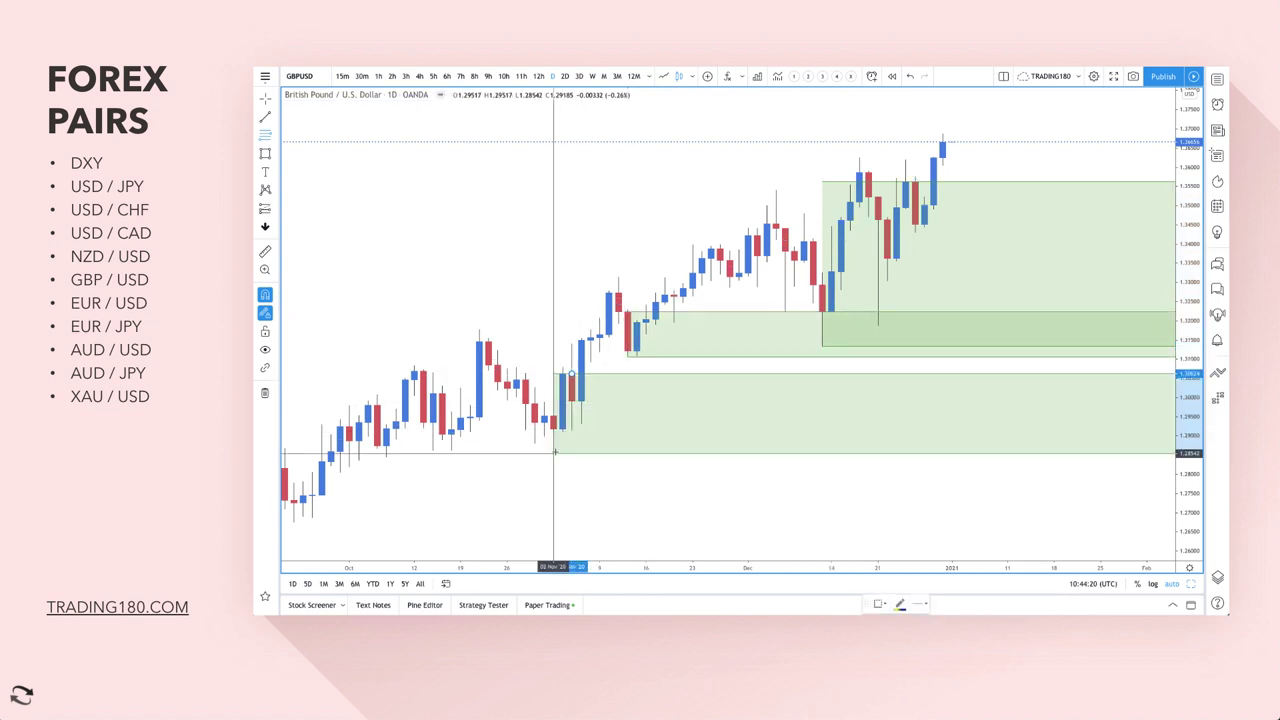
Delete the lowest early-November green zone, keeping the 1.313–1.356 and 1.311–1.322 boxes.
{"action": "scroll", "coordinate": [760, 430], "scroll_direction": "down", "scroll_amount": 3}
{"action": "scroll", "coordinate": [1066, 367], "scroll_direction": "down", "scroll_amount": 2}
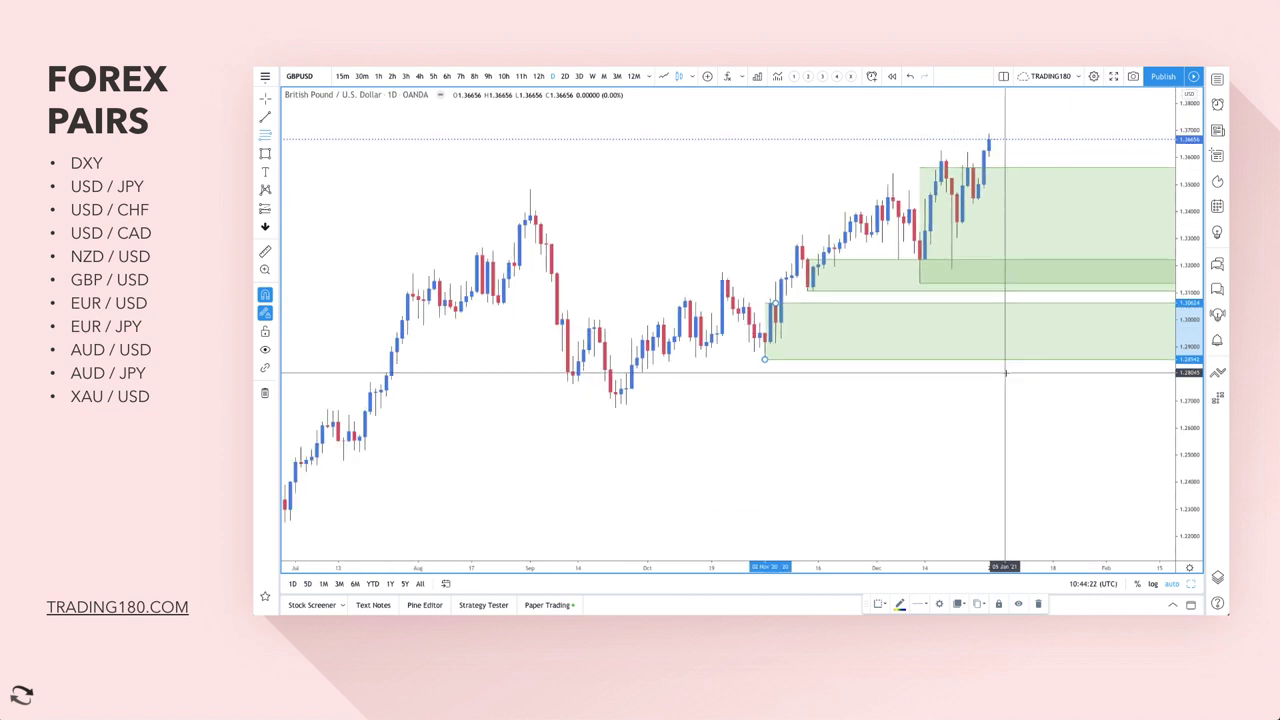
{"action": "key", "text": "Delete"}
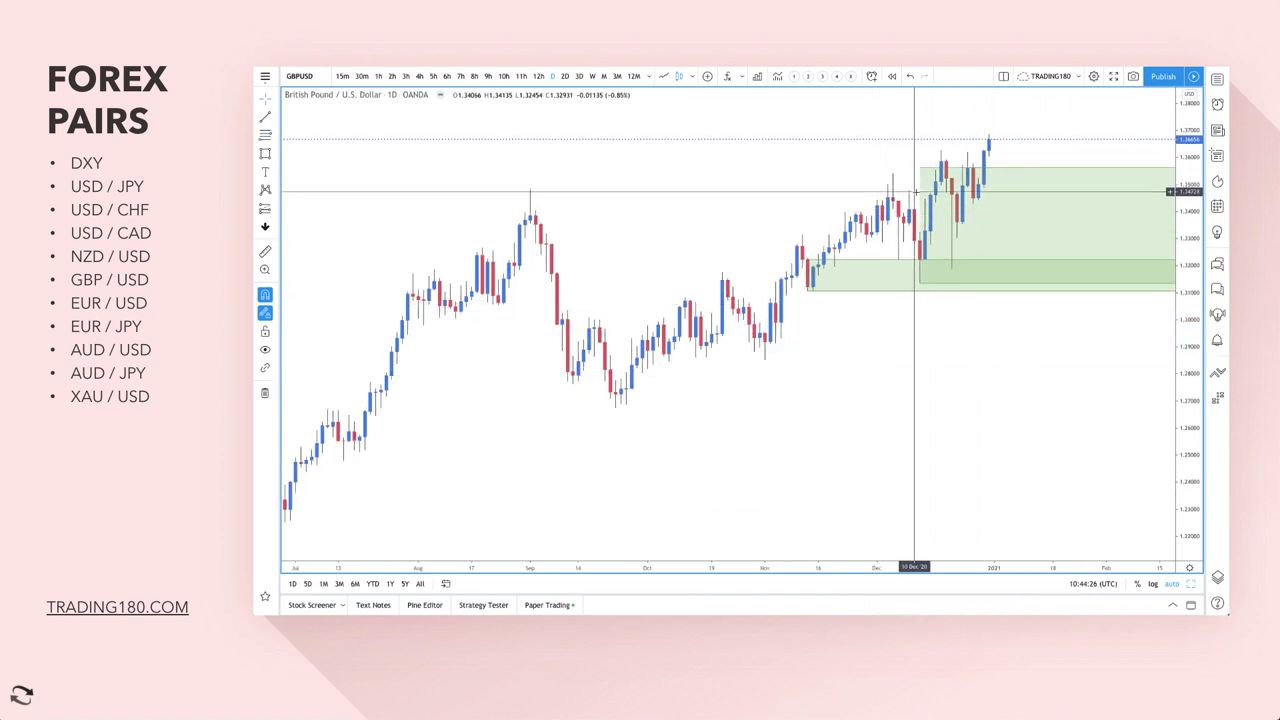
Draw a thin pink band across the GBP/USD chart at the September high near 1.346.
{"action": "left_click", "coordinate": [265, 153]}
{"action": "mouse_move", "coordinate": [445, 188]}
{"action": "left_mouse_down"}
{"action": "mouse_move", "coordinate": [871, 213]}
{"action": "mouse_move", "coordinate": [1170, 200]}
{"action": "left_mouse_up"}
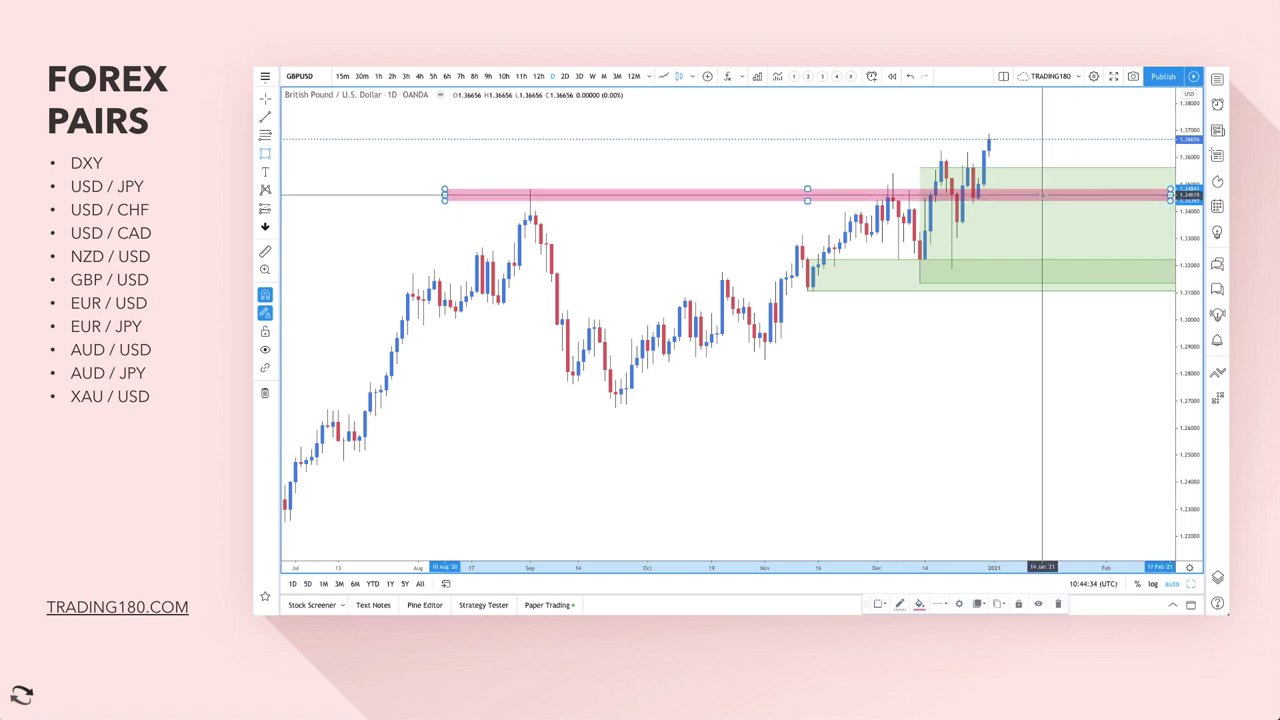
{"action": "scroll", "coordinate": [1043, 200], "scroll_direction": "up", "scroll_amount": 5}
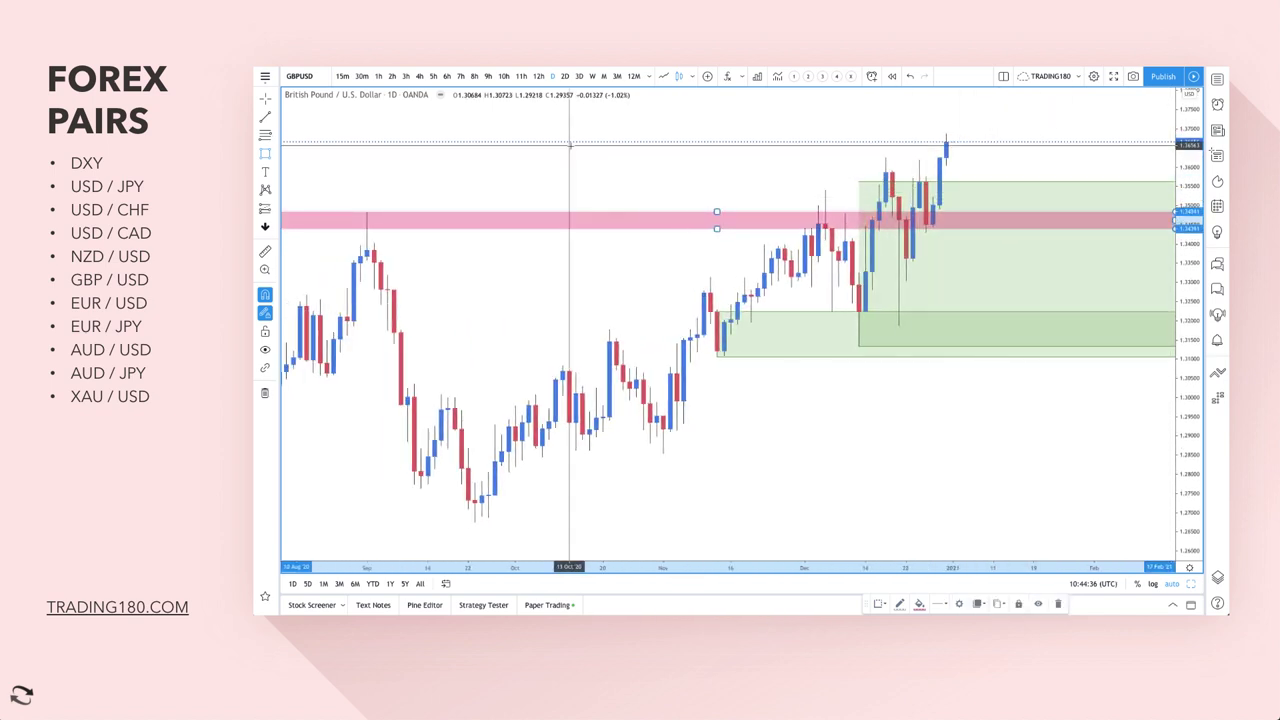
{"action": "scroll", "coordinate": [548, 278], "scroll_direction": "down", "scroll_amount": 2}
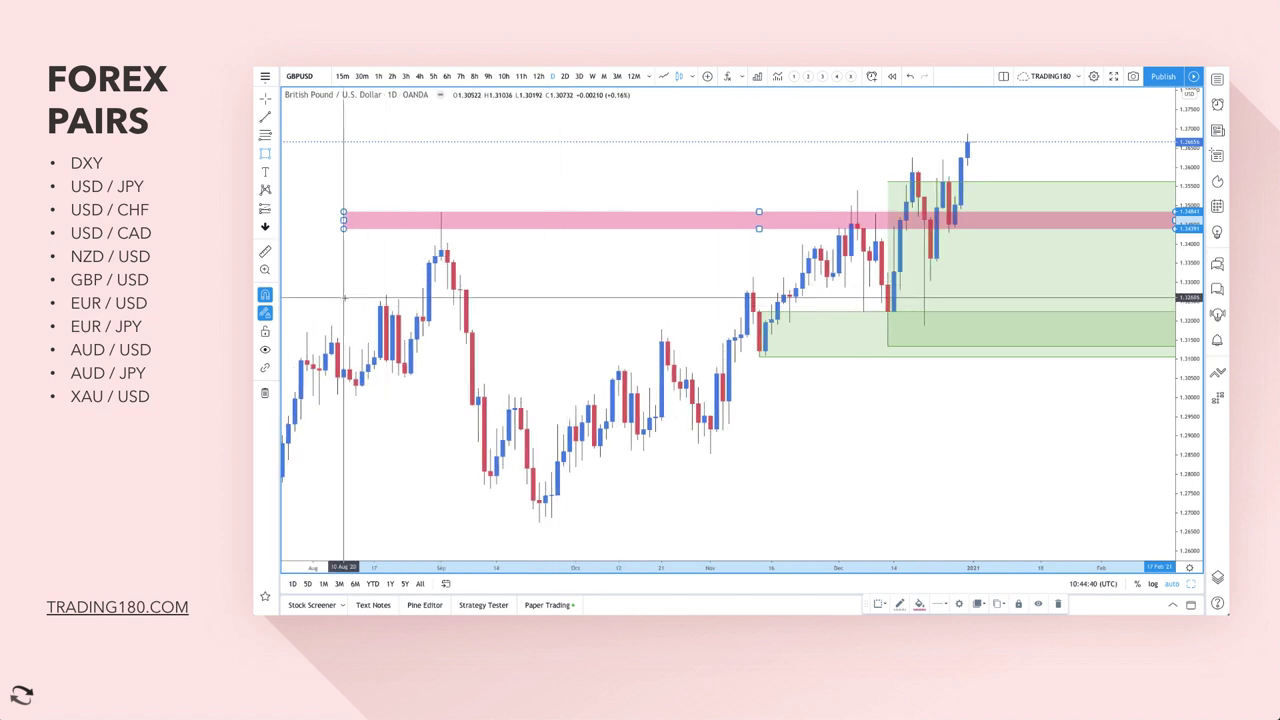
Add a second pink band near 1.328 and delete the lower November green zone.
{"action": "mouse_move", "coordinate": [343, 297]}
{"action": "left_mouse_down"}
{"action": "mouse_move", "coordinate": [766, 258]}
{"action": "mouse_move", "coordinate": [1078, 282]}
{"action": "left_mouse_up"}
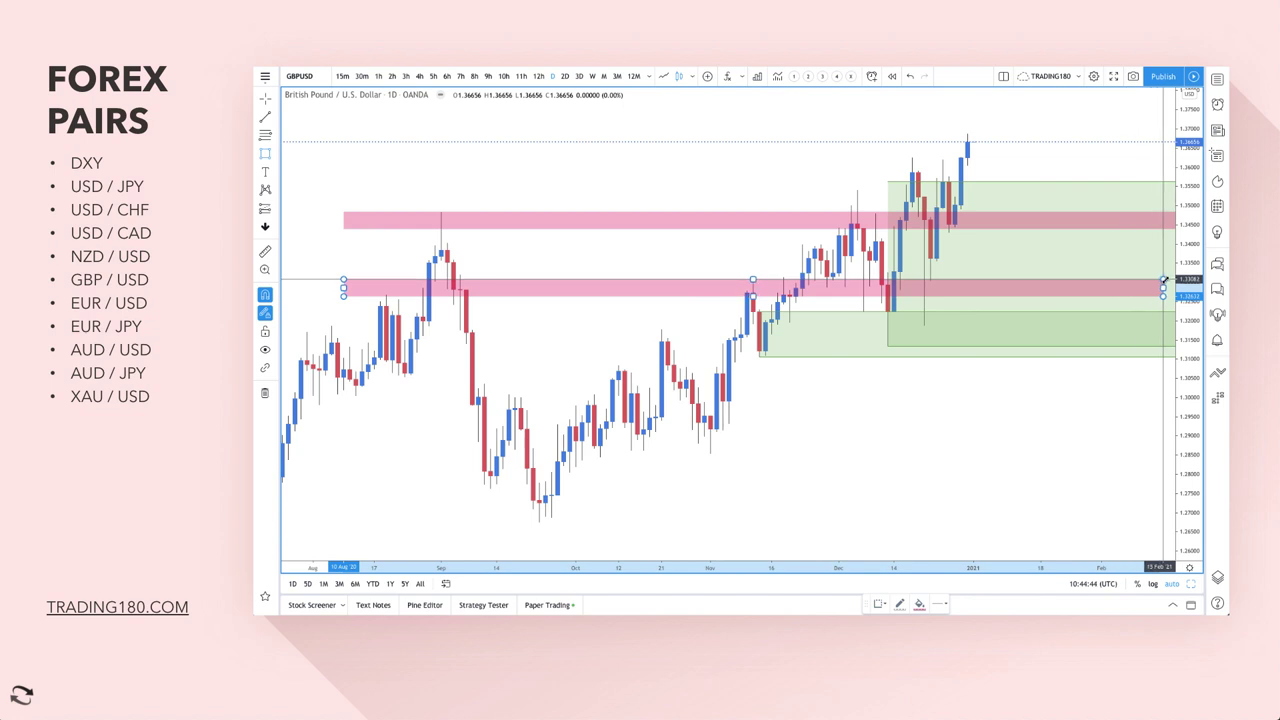
{"action": "scroll", "coordinate": [942, 271], "scroll_direction": "up", "scroll_amount": 3}
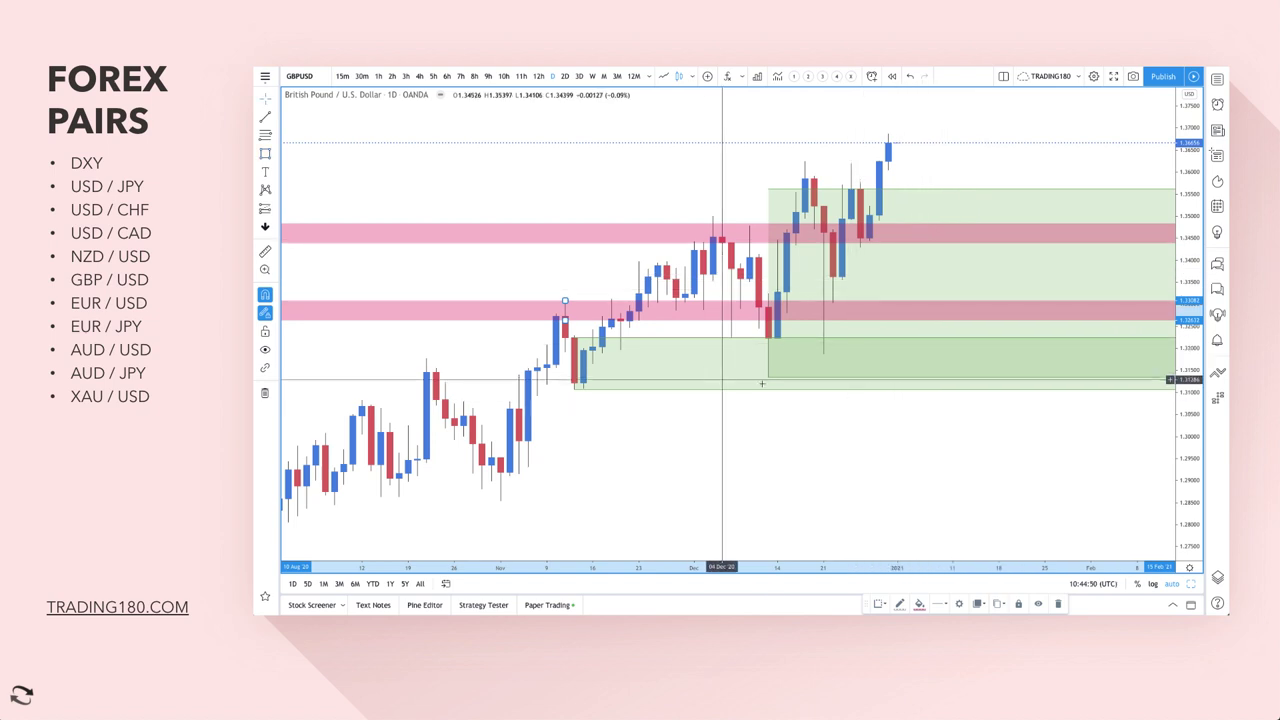
{"action": "key", "text": "Delete"}
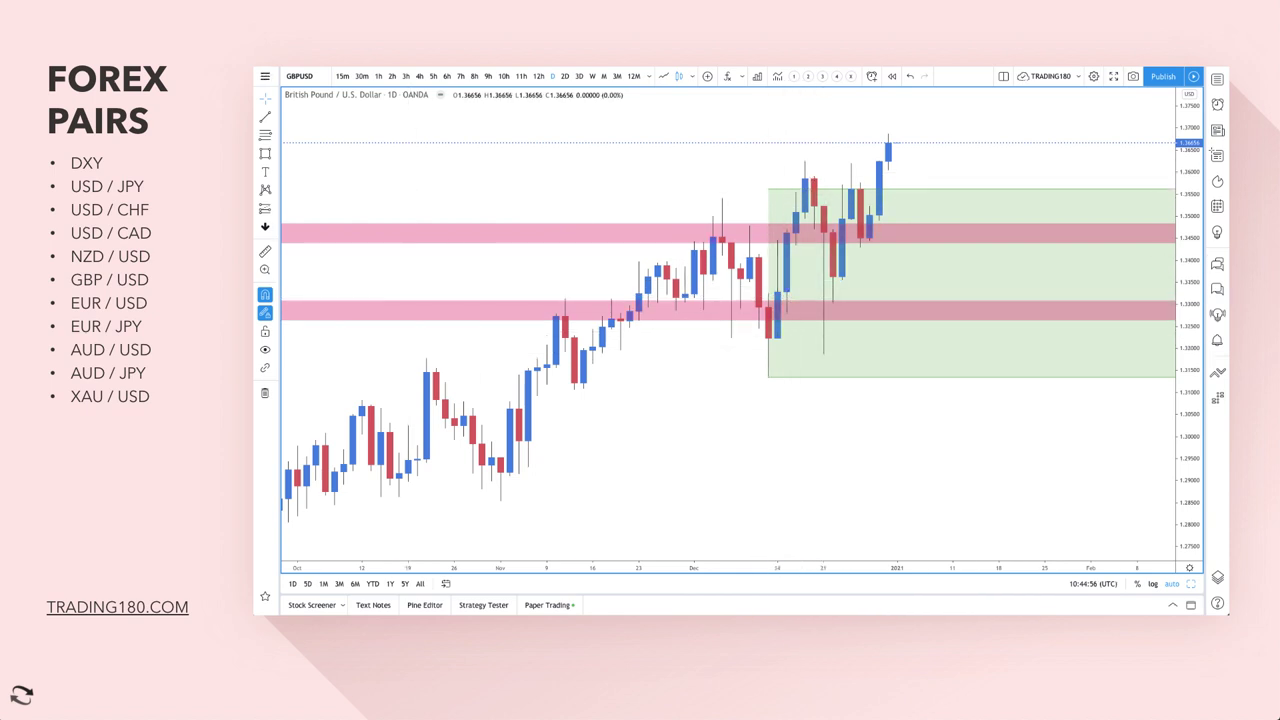
{"action": "left_click", "coordinate": [274, 153]}
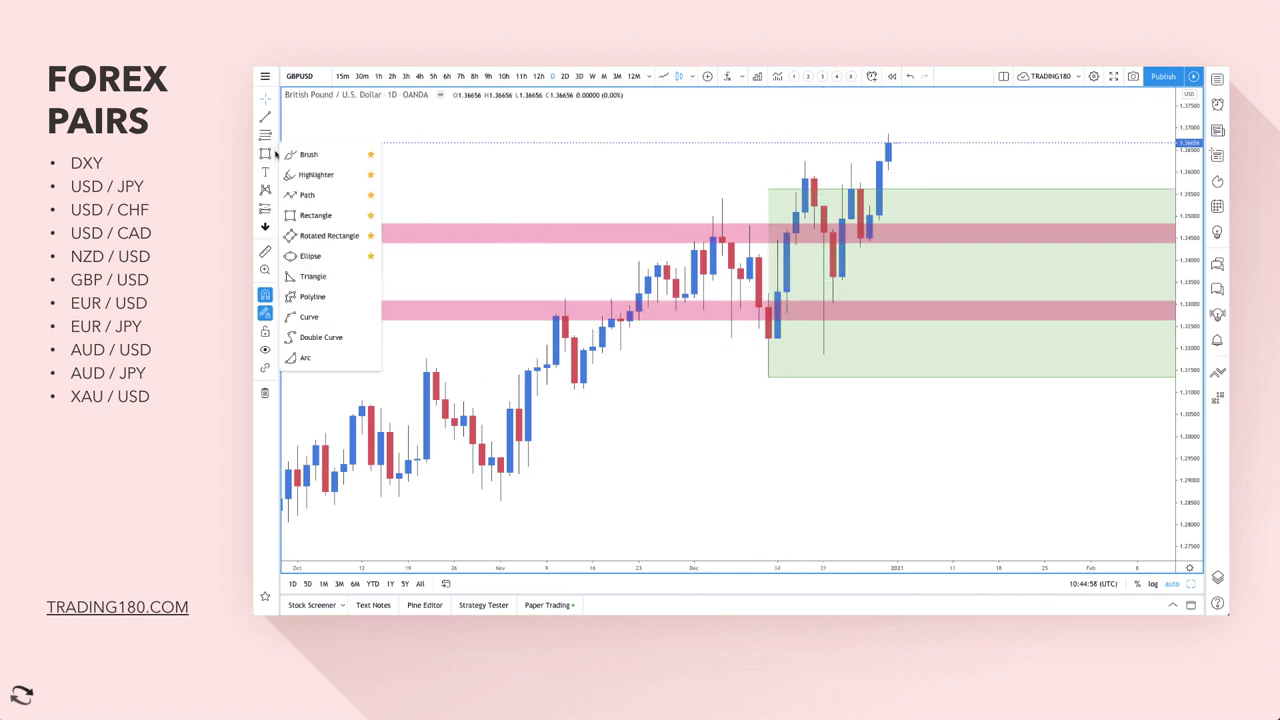
{"action": "left_click", "coordinate": [305, 194]}
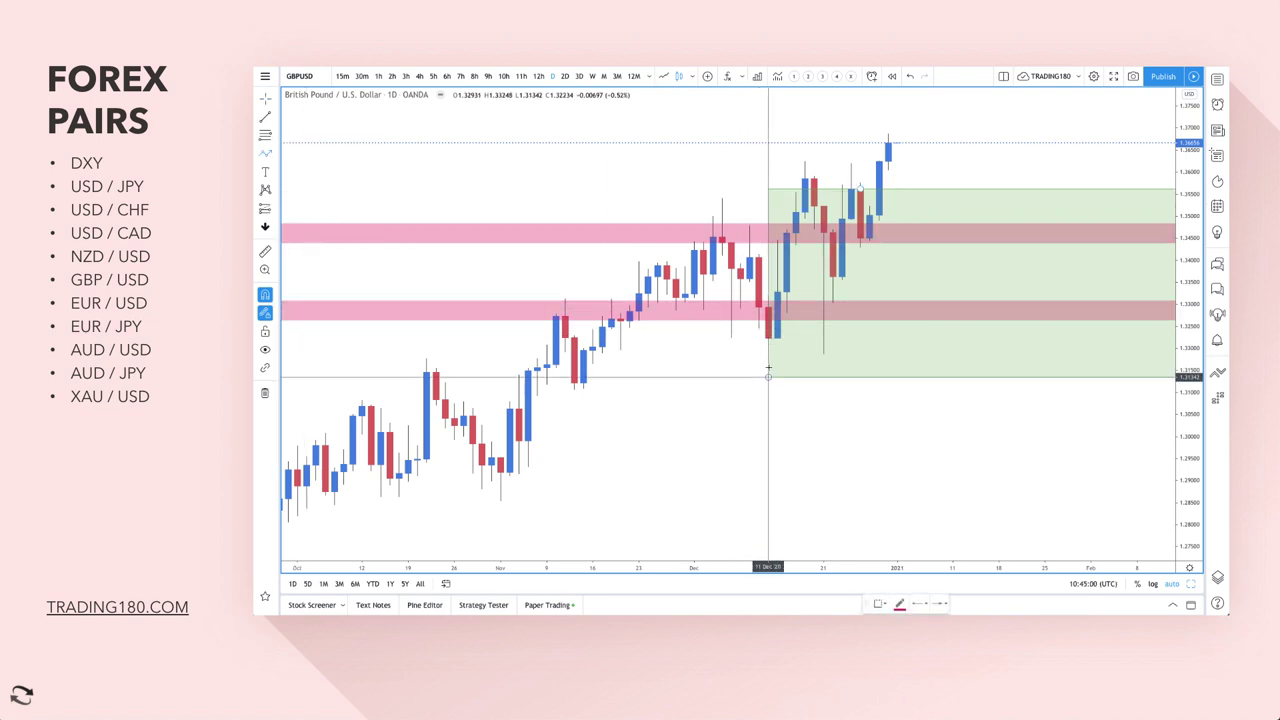
{"action": "left_click", "coordinate": [768, 376]}
{"action": "left_click", "coordinate": [804, 161]}
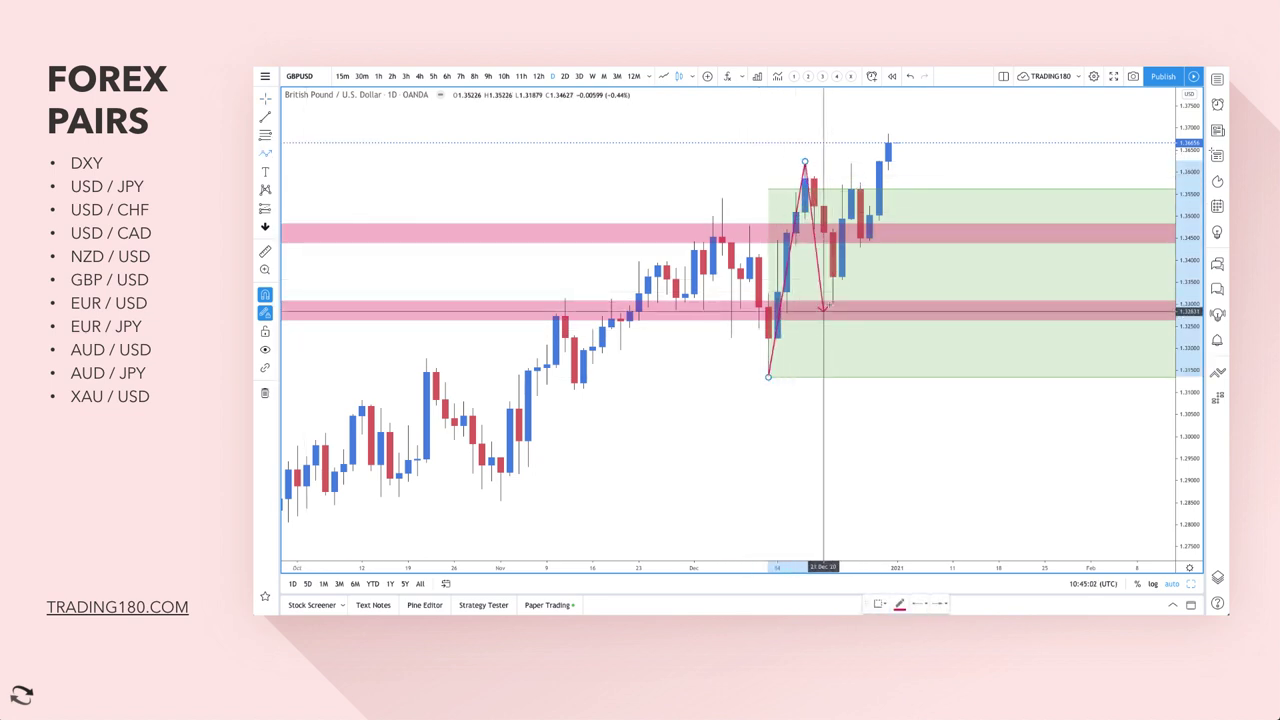
{"action": "left_click", "coordinate": [823, 352]}
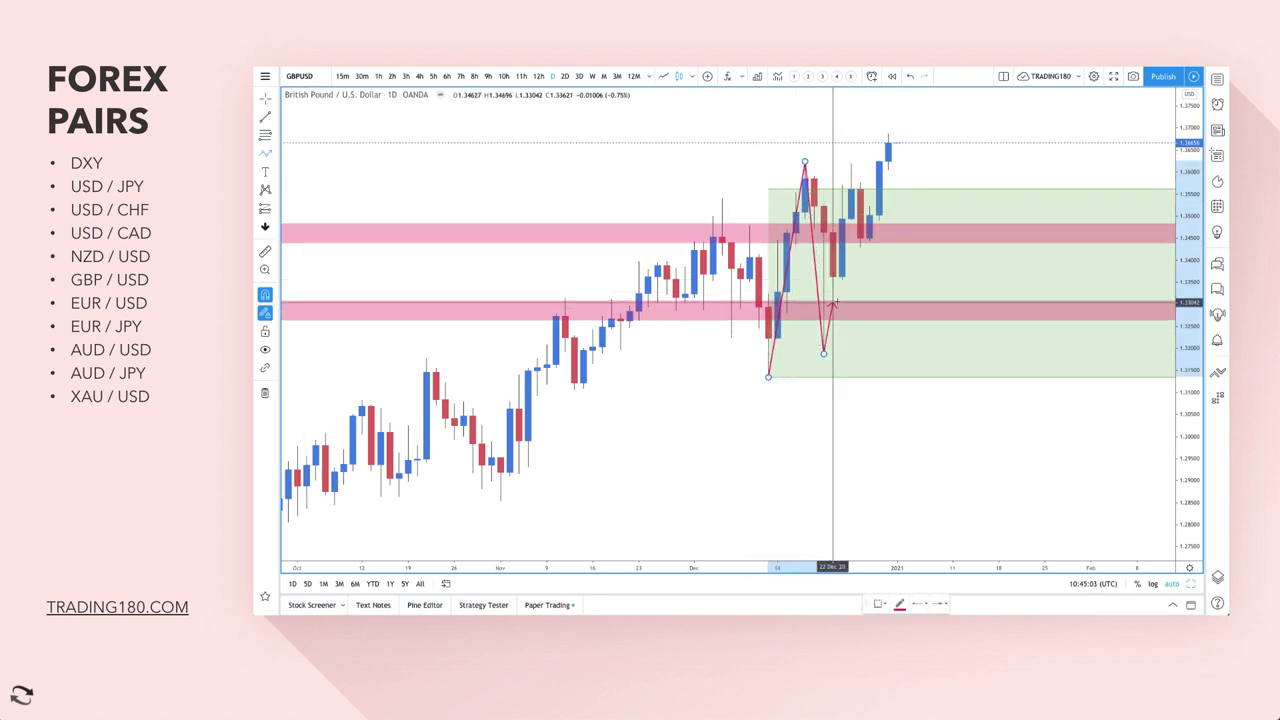
{"action": "left_click", "coordinate": [887, 133]}
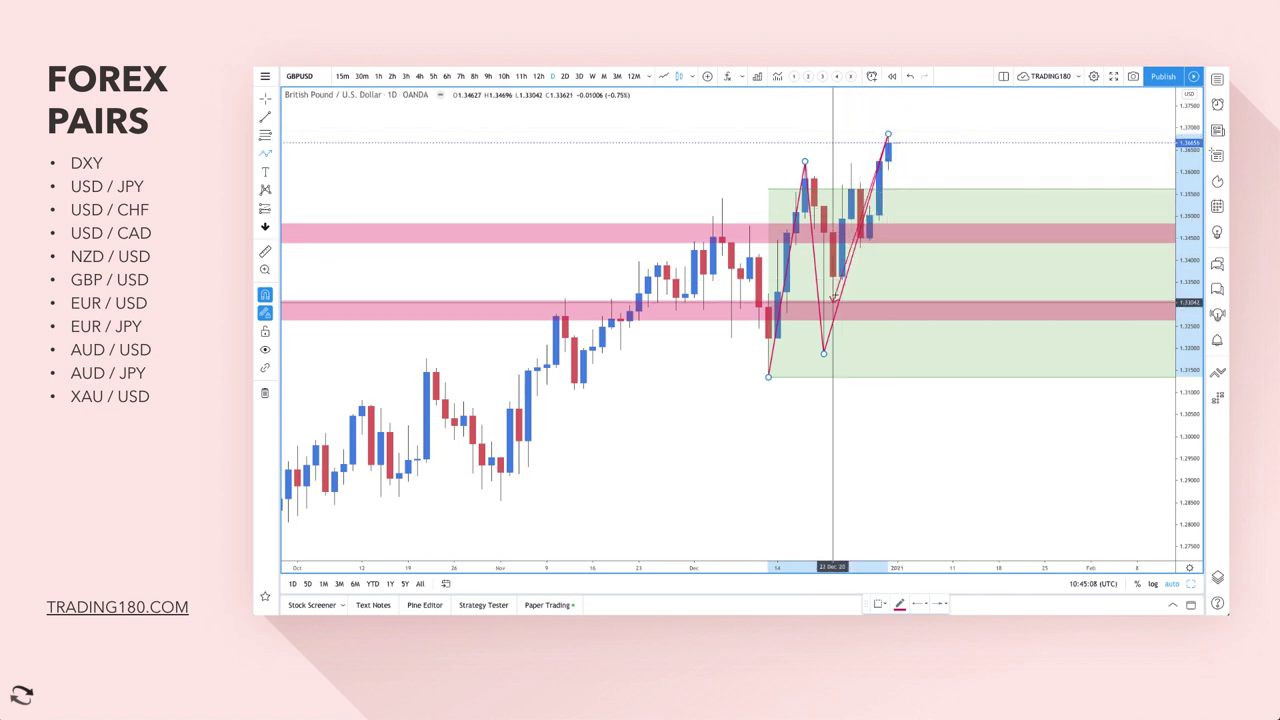
{"action": "key", "text": "Escape"}
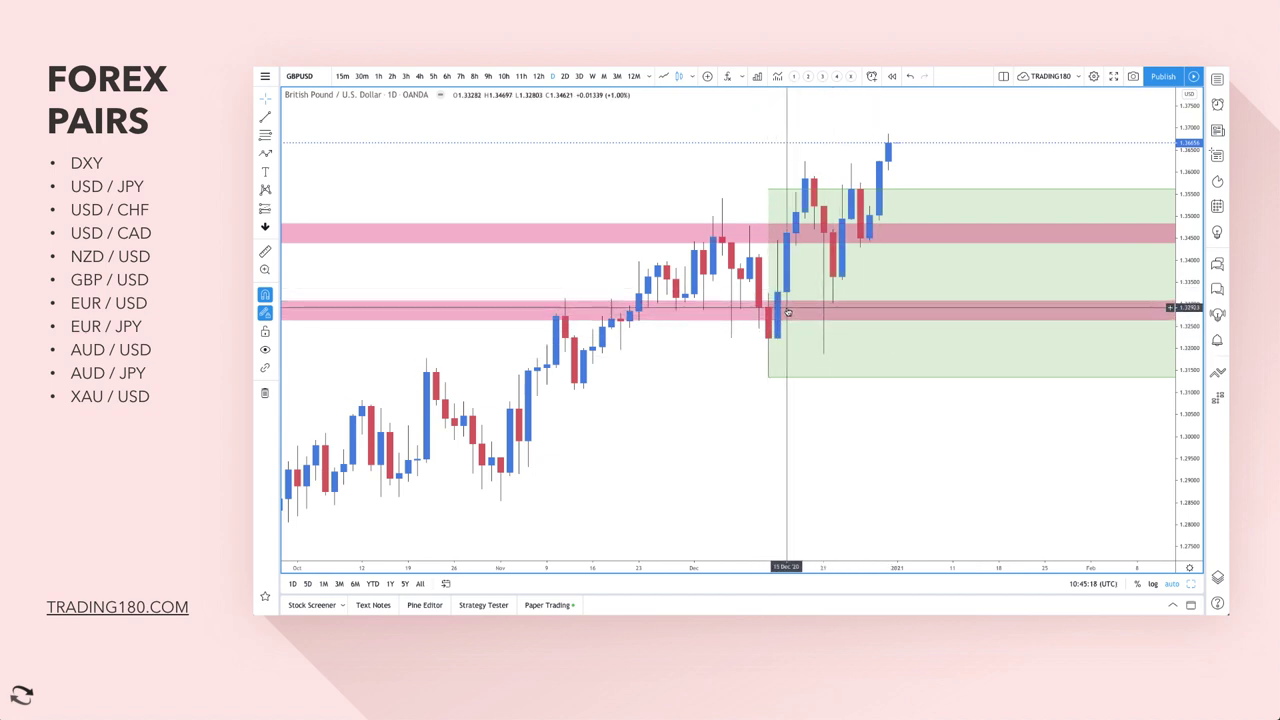
{"action": "scroll", "coordinate": [868, 302], "scroll_direction": "up", "scroll_amount": 4}
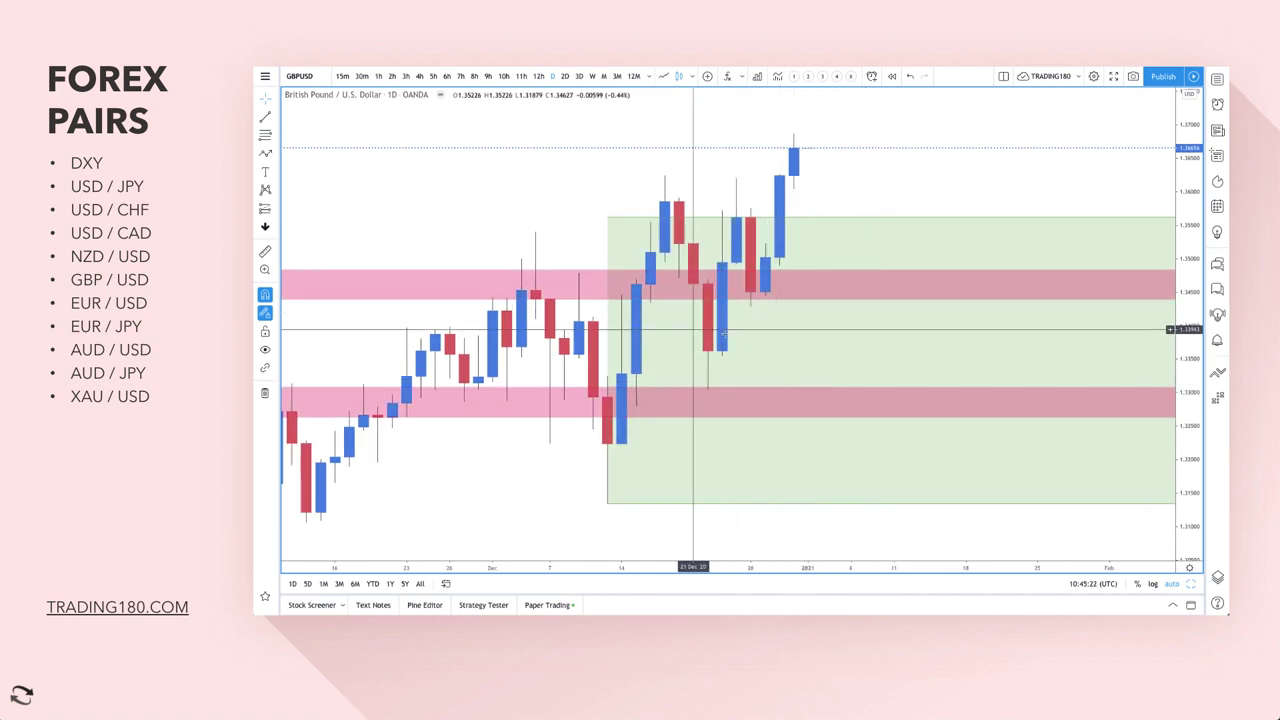
{"action": "scroll", "coordinate": [750, 316], "scroll_direction": "down", "scroll_amount": 2}
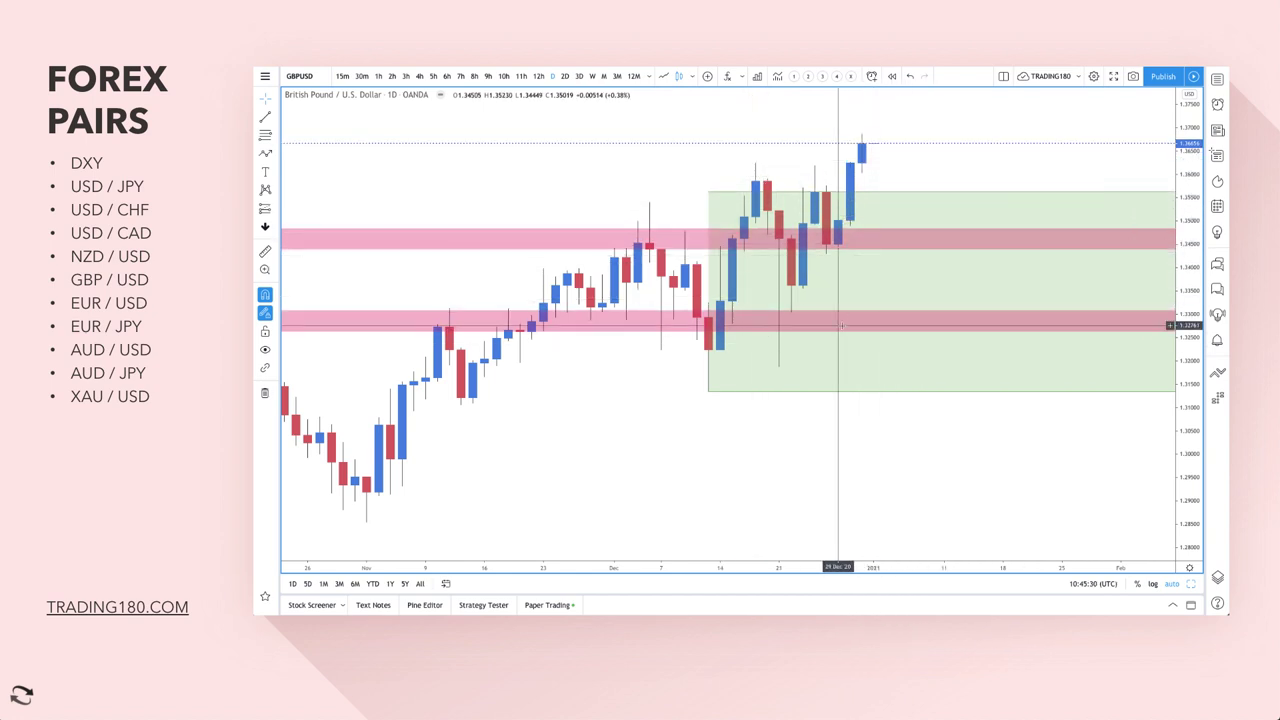
{"action": "scroll", "coordinate": [841, 326], "scroll_direction": "down", "scroll_amount": 4}
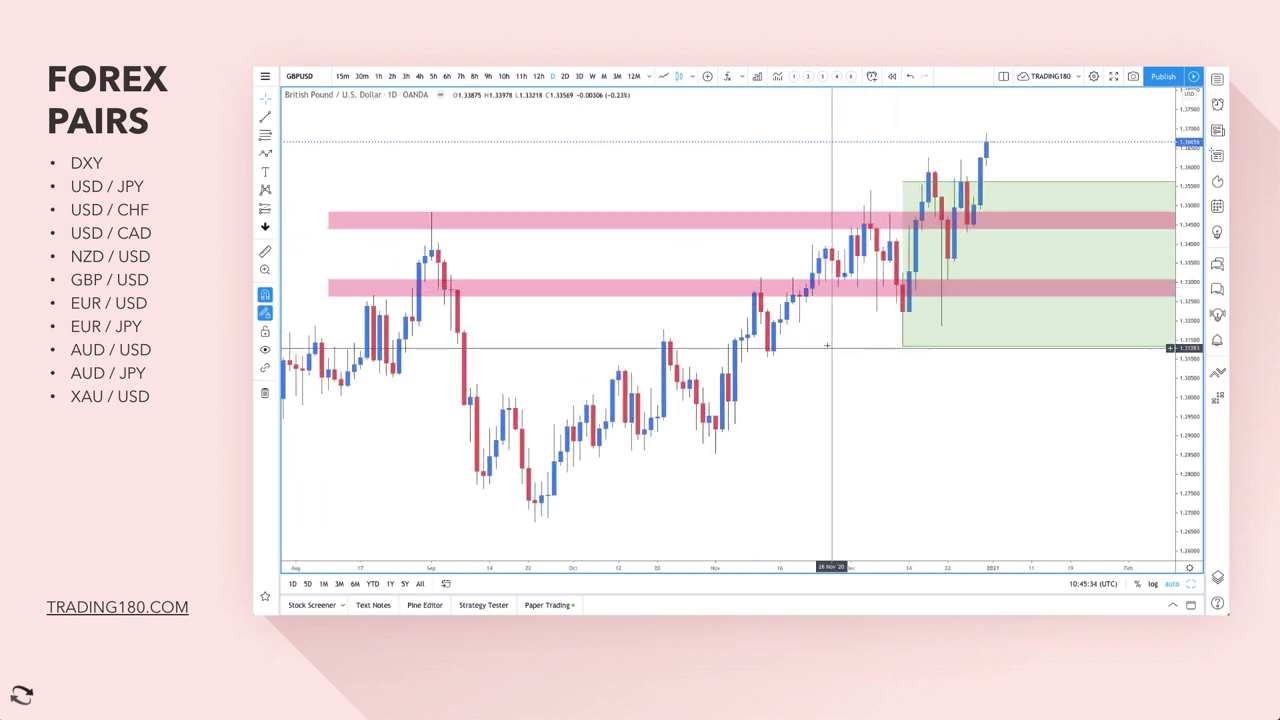
{"action": "scroll", "coordinate": [906, 314], "scroll_direction": "up", "scroll_amount": 2}
{"action": "scroll", "coordinate": [905, 316], "scroll_direction": "down", "scroll_amount": 5}
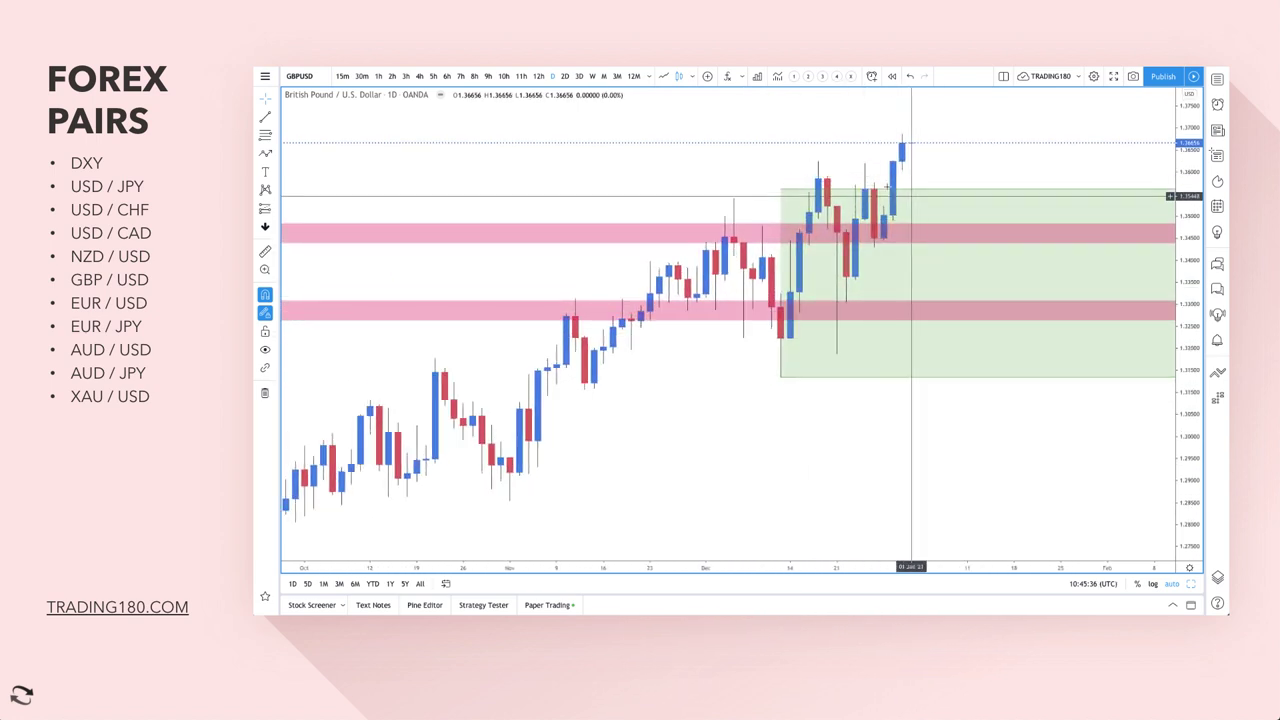
{"action": "scroll", "coordinate": [917, 202], "scroll_direction": "down", "scroll_amount": 6}
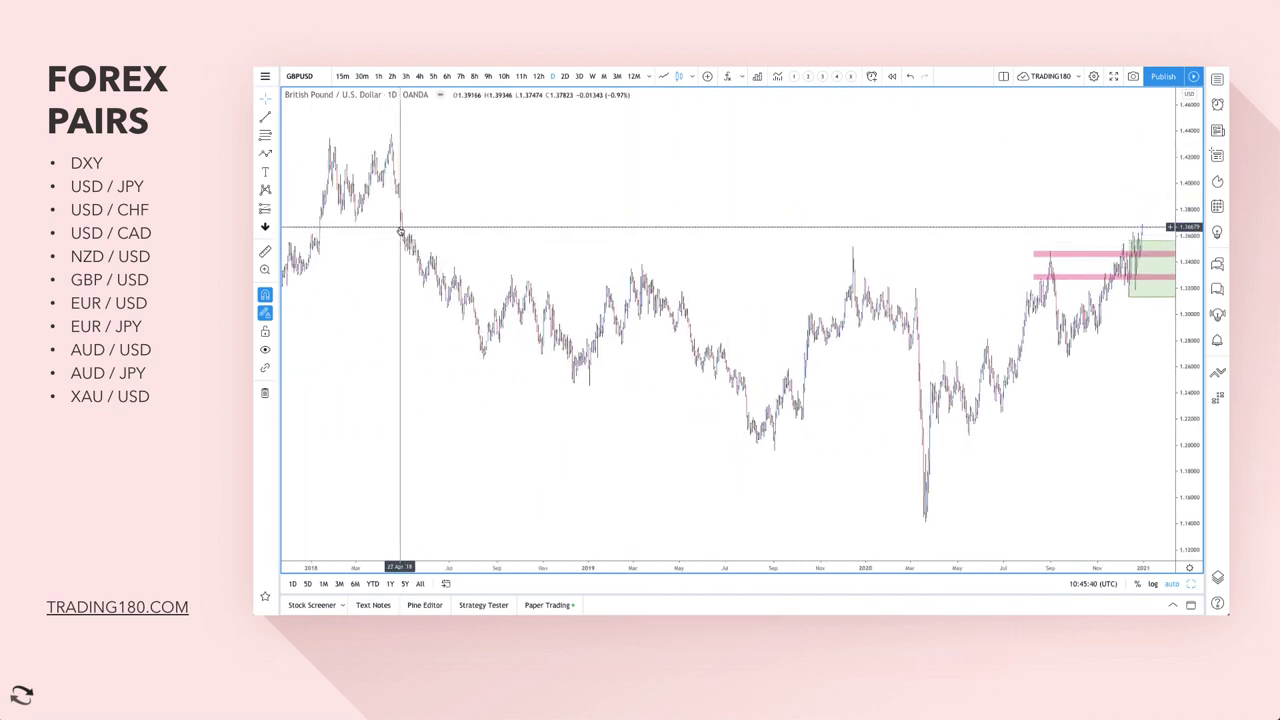
{"action": "scroll", "coordinate": [809, 264], "scroll_direction": "up", "scroll_amount": 10}
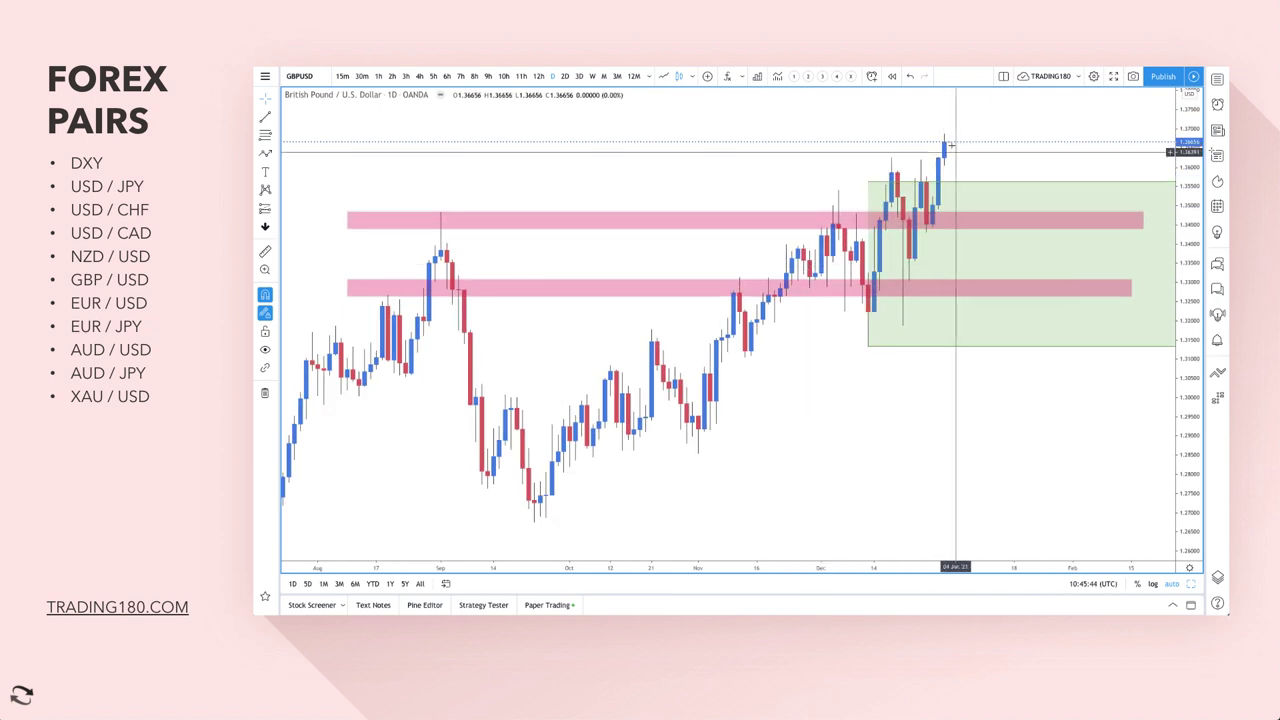
Sketch pink projected paths dropping from the top candle into the upper pink zone.
{"action": "left_click", "coordinate": [276, 155]}
{"action": "left_click", "coordinate": [310, 177]}
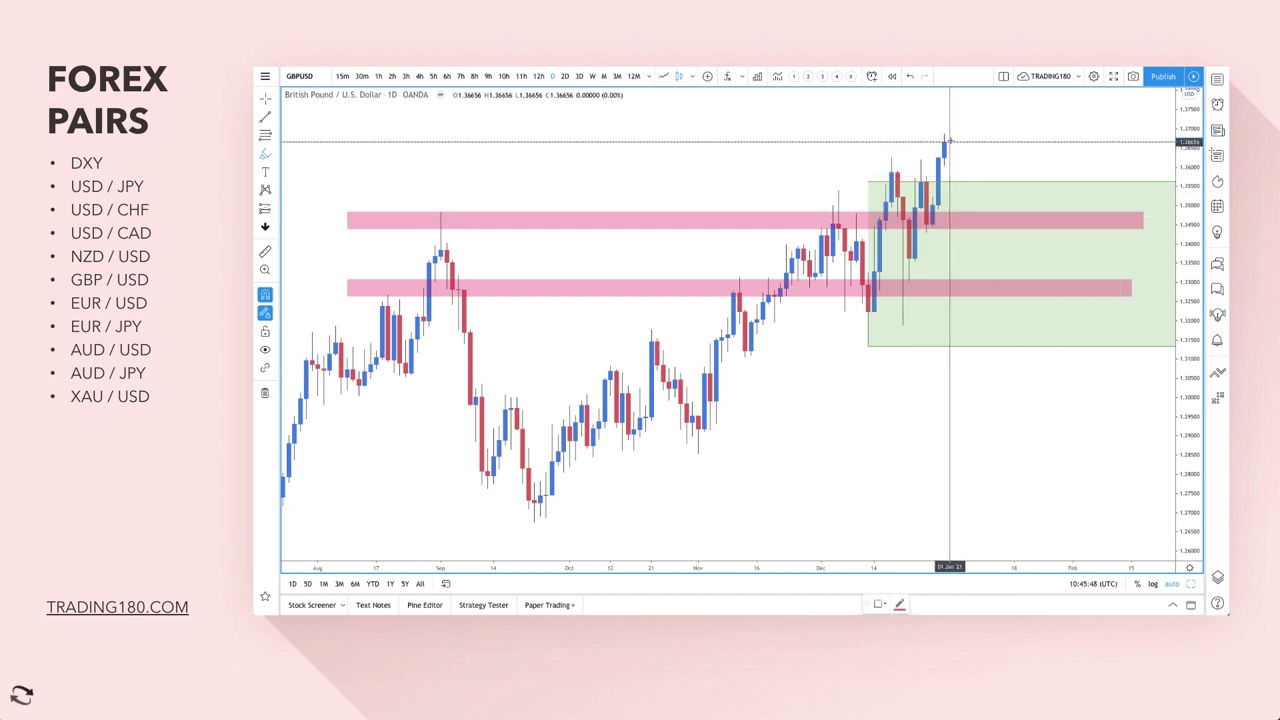
{"action": "mouse_move", "coordinate": [950, 146]}
{"action": "left_mouse_down"}
{"action": "mouse_move", "coordinate": [983, 270]}
{"action": "mouse_move", "coordinate": [1055, 146]}
{"action": "left_mouse_up"}
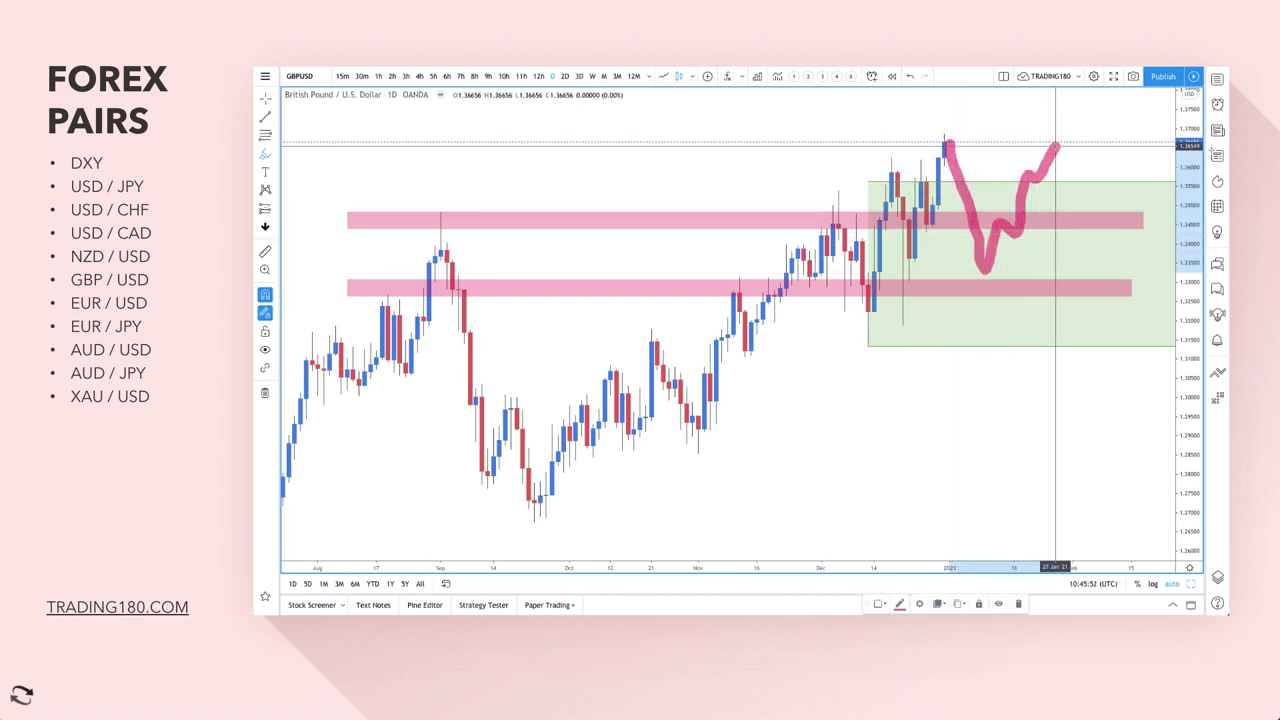
{"action": "mouse_move", "coordinate": [943, 133]}
{"action": "left_mouse_down"}
{"action": "mouse_move", "coordinate": [986, 131]}
{"action": "mouse_move", "coordinate": [948, 157]}
{"action": "mouse_move", "coordinate": [1025, 162]}
{"action": "mouse_move", "coordinate": [1057, 145]}
{"action": "mouse_move", "coordinate": [1045, 143]}
{"action": "mouse_move", "coordinate": [1100, 255]}
{"action": "mouse_move", "coordinate": [1137, 218]}
{"action": "left_mouse_up"}
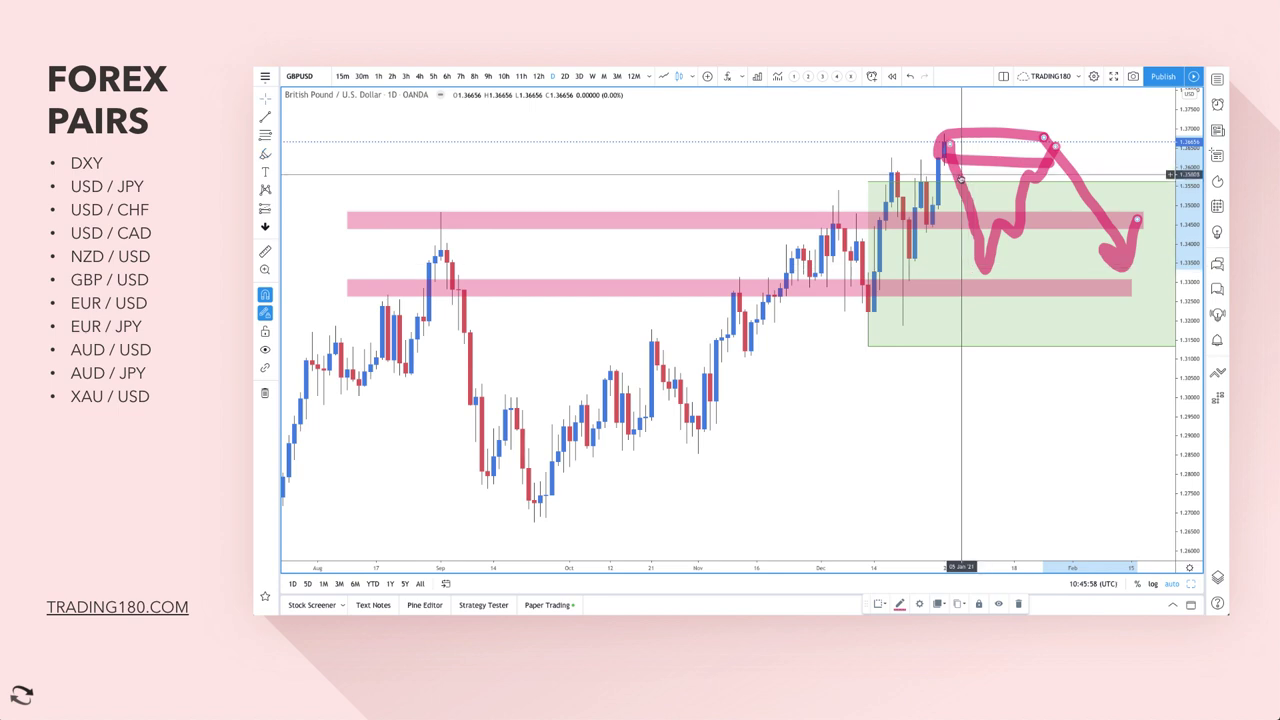
Dismiss the chart context menu and resize the green demand box.
{"action": "right_click", "coordinate": [906, 177]}
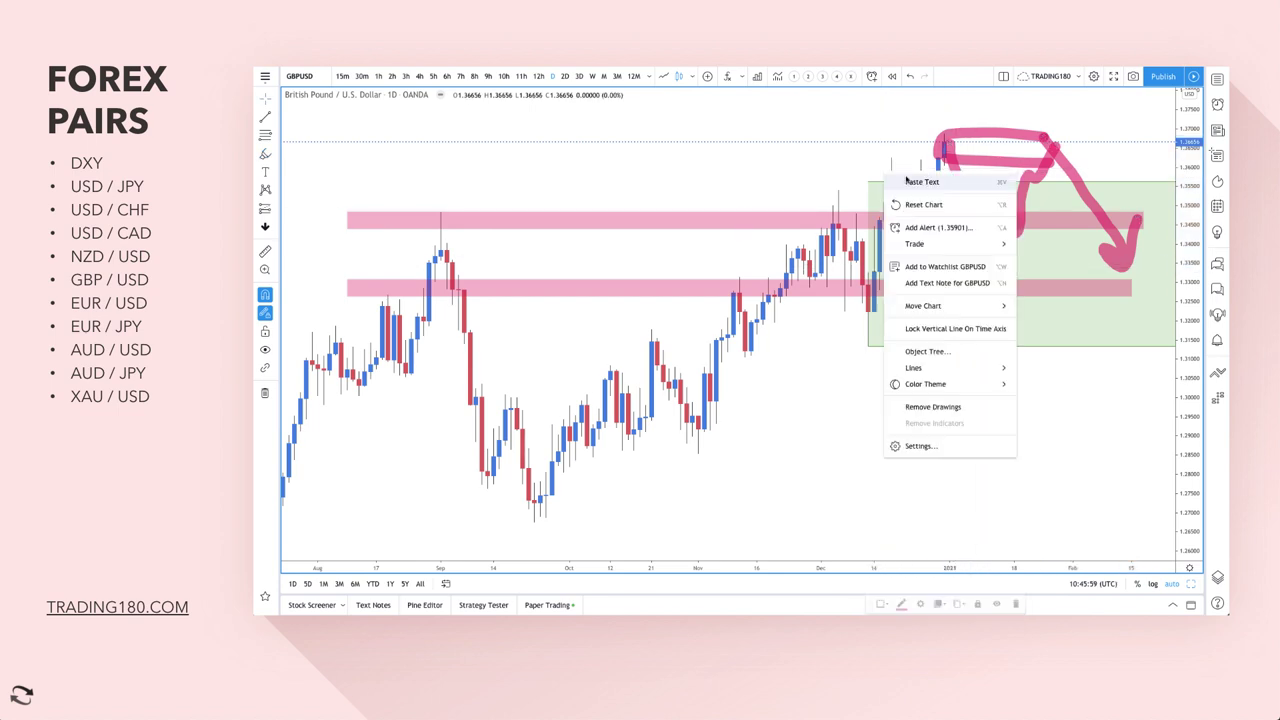
{"action": "left_click", "coordinate": [854, 179]}
{"action": "mouse_move", "coordinate": [926, 183]}
{"action": "left_mouse_down"}
{"action": "mouse_move", "coordinate": [926, 211]}
{"action": "mouse_move", "coordinate": [920, 183]}
{"action": "left_mouse_up"}
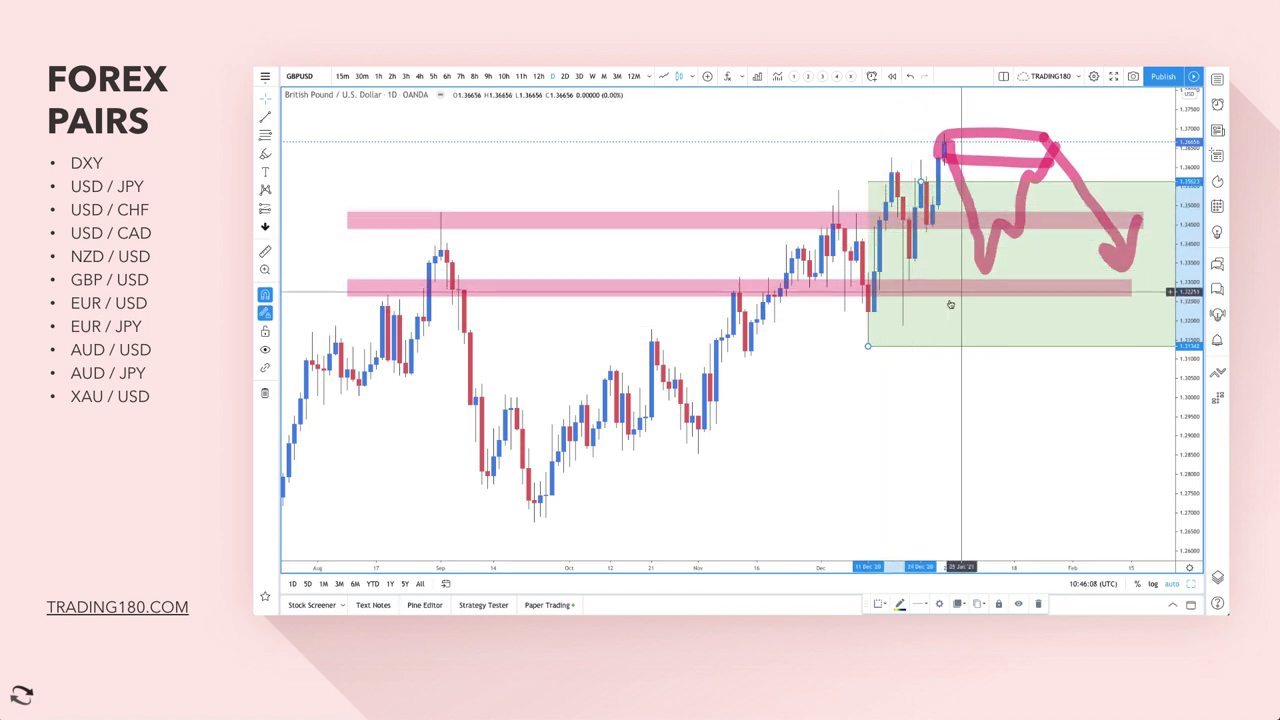
{"action": "scroll", "coordinate": [975, 268], "scroll_direction": "up", "scroll_amount": 2}
{"action": "scroll", "coordinate": [975, 268], "scroll_direction": "up", "scroll_amount": 1}
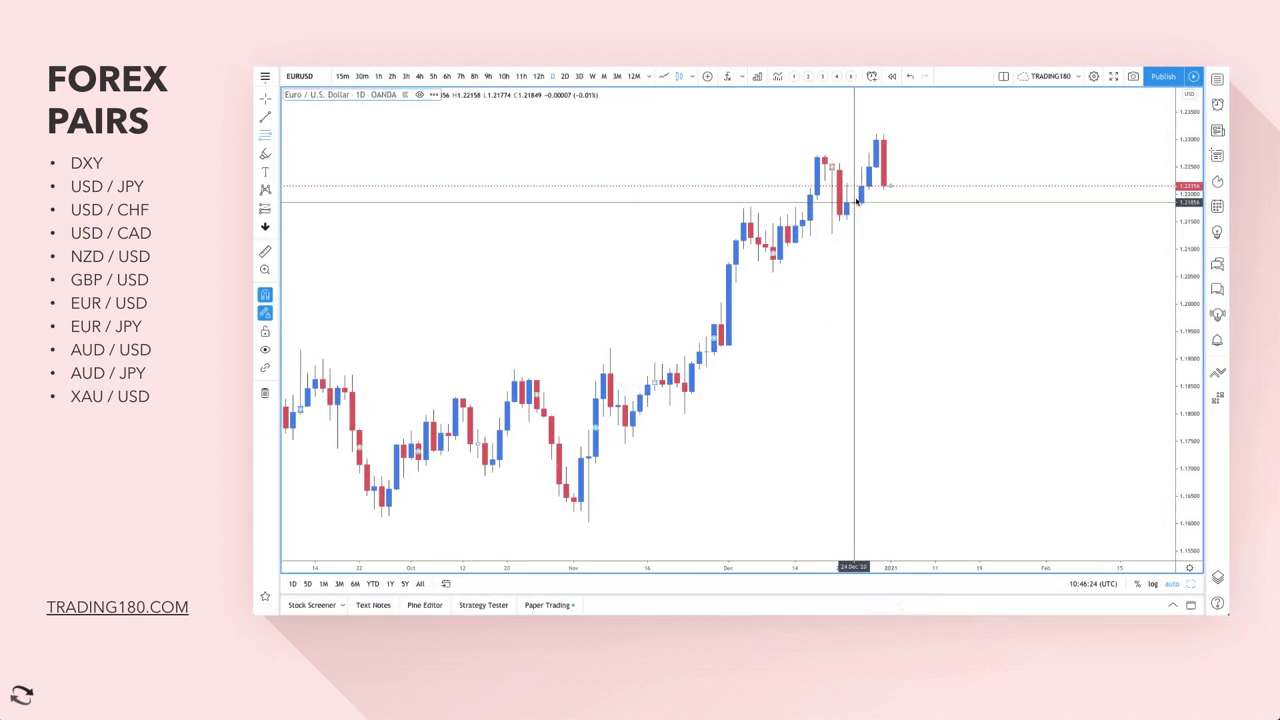
Draw a green demand zone near 1.214–1.219 below the recent EUR/USD highs.
{"action": "left_click_drag", "start_coordinate": [856, 201], "coordinate": [773, 270]}
{"action": "left_click", "coordinate": [831, 233]}
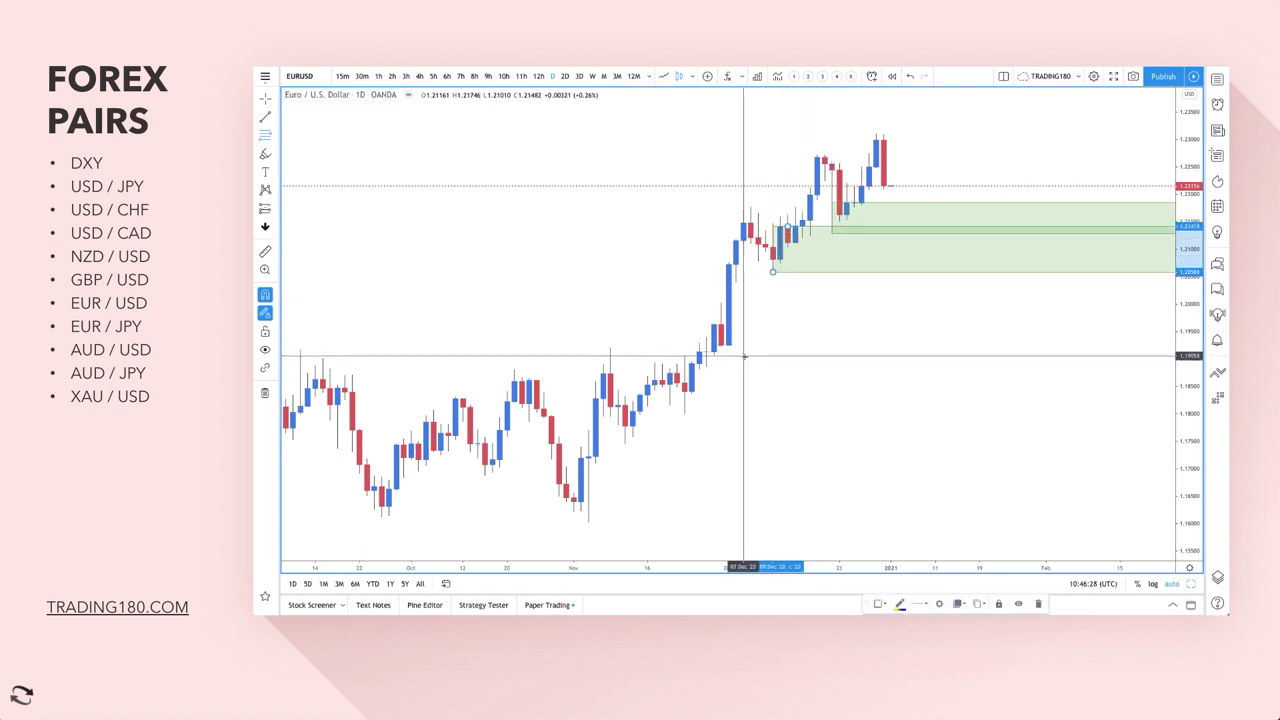
Add two more green demand zones on EUR/USD around 1.19 and 1.18.
{"action": "left_click_drag", "start_coordinate": [720, 325], "coordinate": [720, 347]}
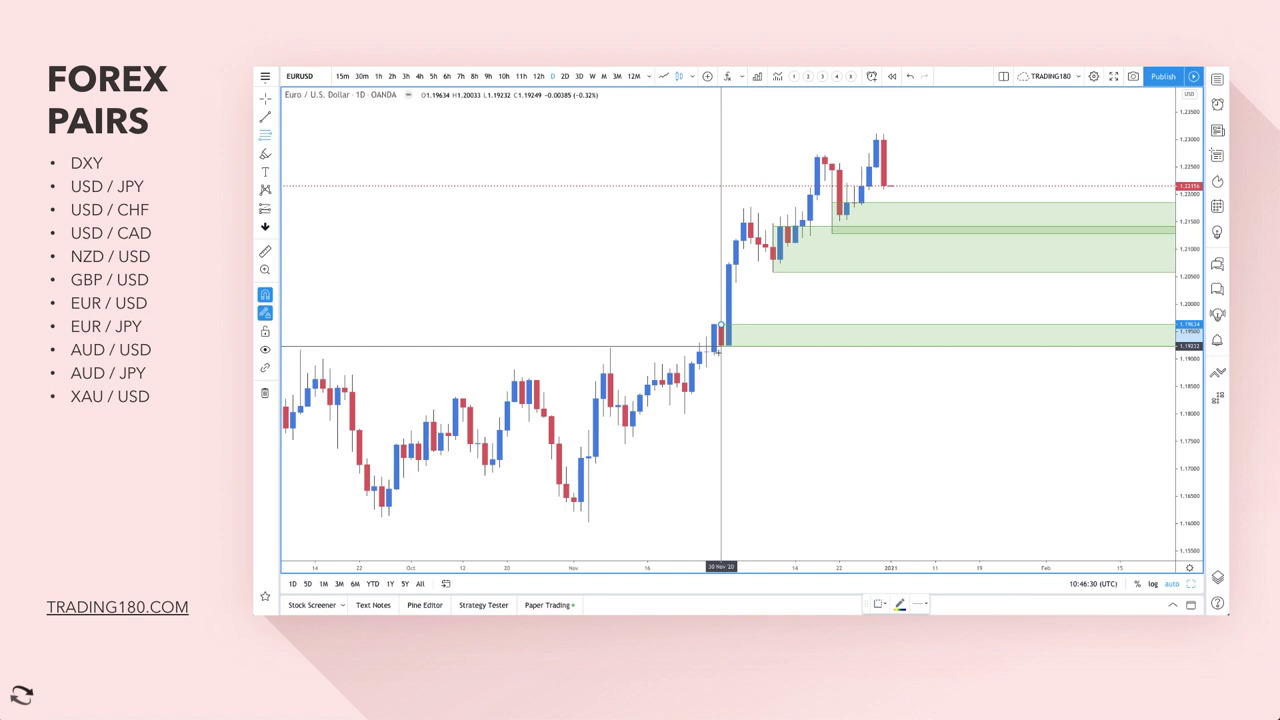
{"action": "scroll", "coordinate": [718, 376], "scroll_direction": "down", "scroll_amount": 3}
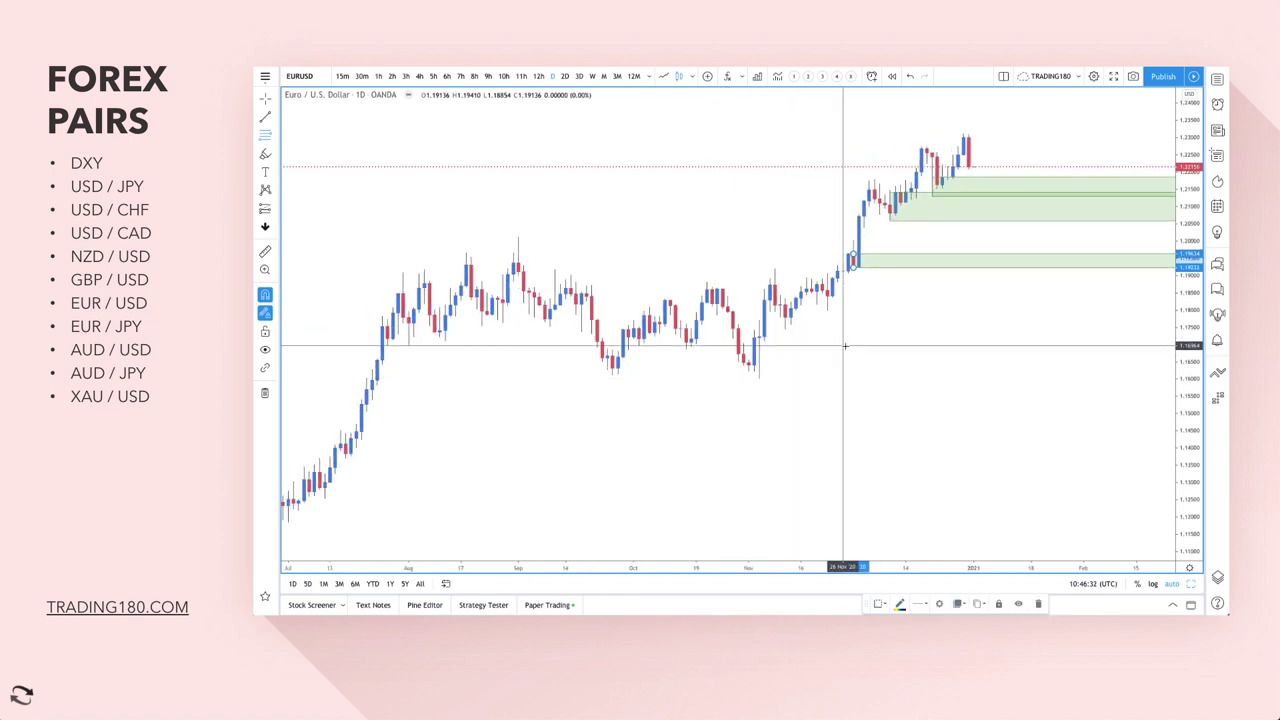
{"action": "left_click_drag", "start_coordinate": [828, 290], "coordinate": [786, 330]}
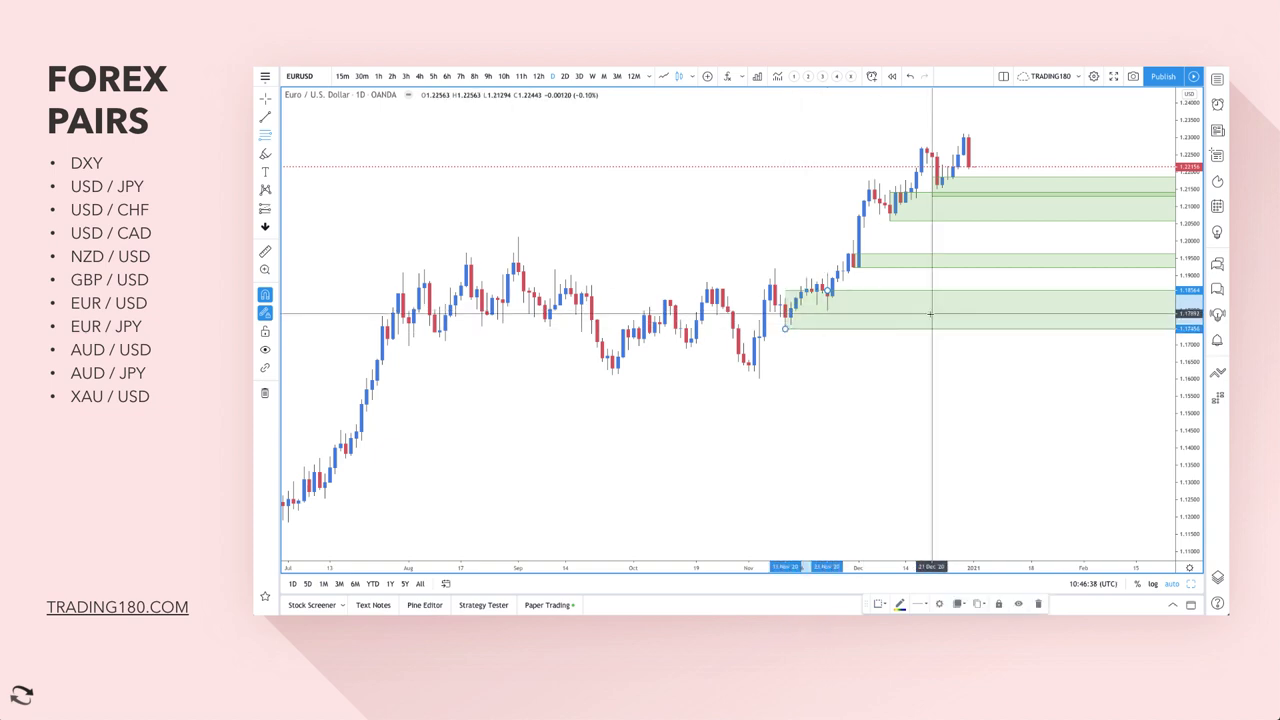
{"action": "scroll", "coordinate": [930, 314], "scroll_direction": "up", "scroll_amount": 3}
{"action": "scroll", "coordinate": [748, 213], "scroll_direction": "down", "scroll_amount": 1}
{"action": "scroll", "coordinate": [748, 213], "scroll_direction": "down", "scroll_amount": 3}
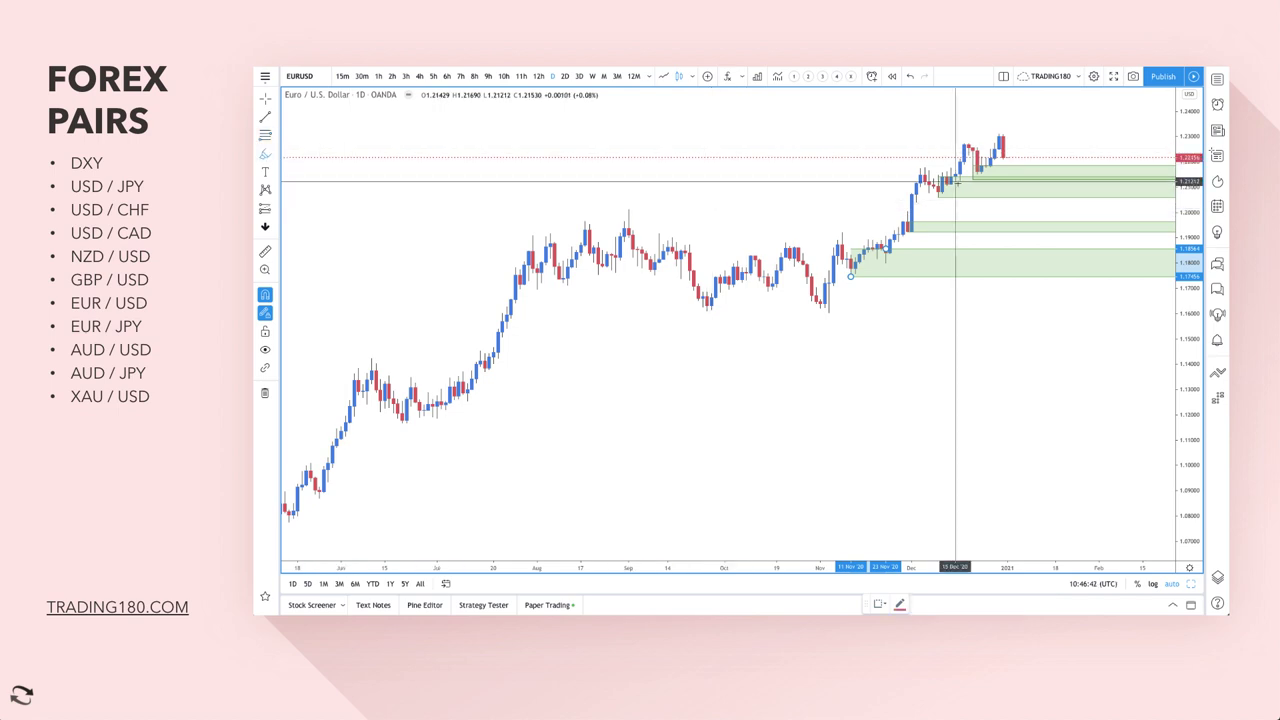
{"action": "scroll", "coordinate": [955, 186], "scroll_direction": "up", "scroll_amount": 2}
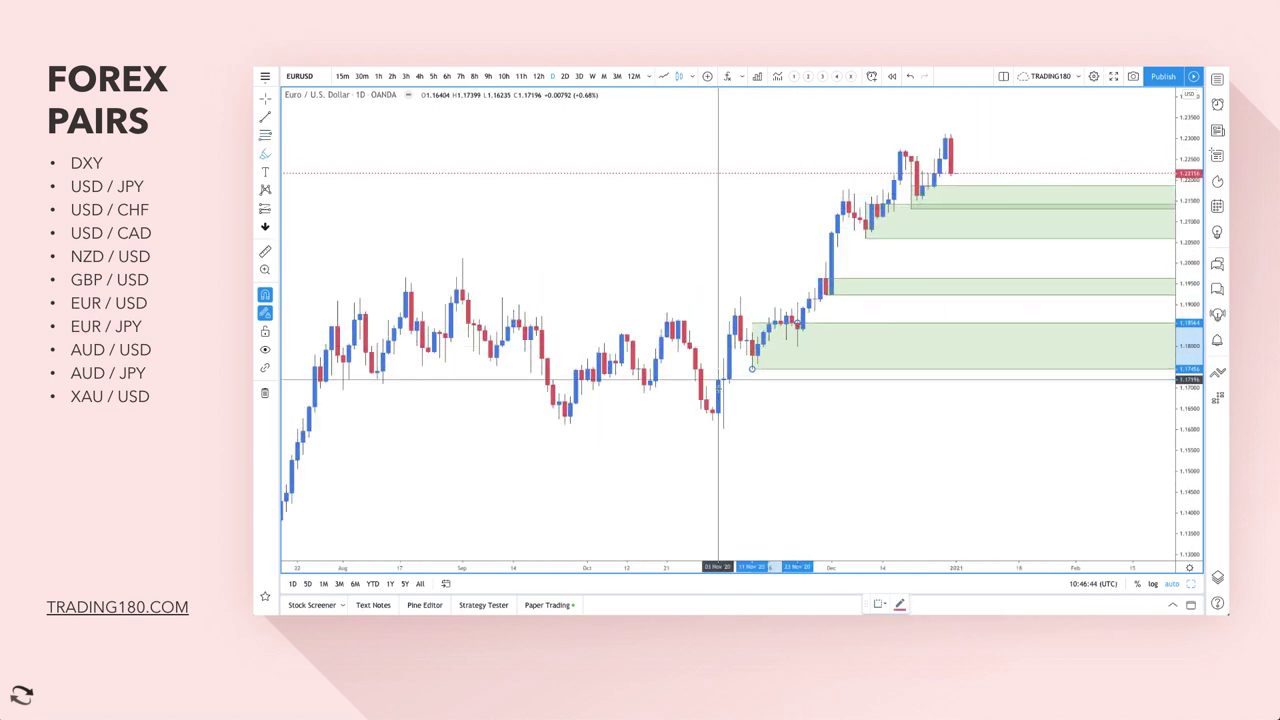
Widen the price scale, sketch a pink mark above price and circle the late-September candles.
{"action": "left_click_drag", "start_coordinate": [1188, 150], "coordinate": [1188, 188]}
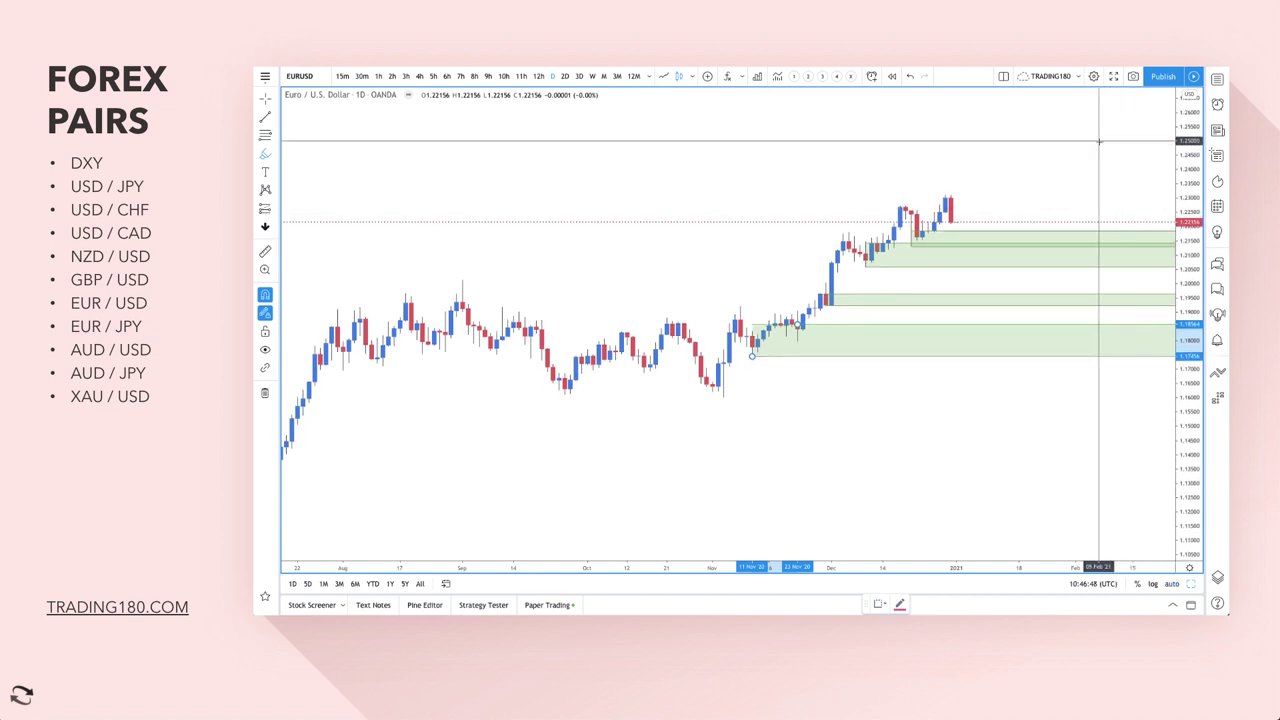
{"action": "left_click_drag", "start_coordinate": [1093, 140], "coordinate": [1127, 141]}
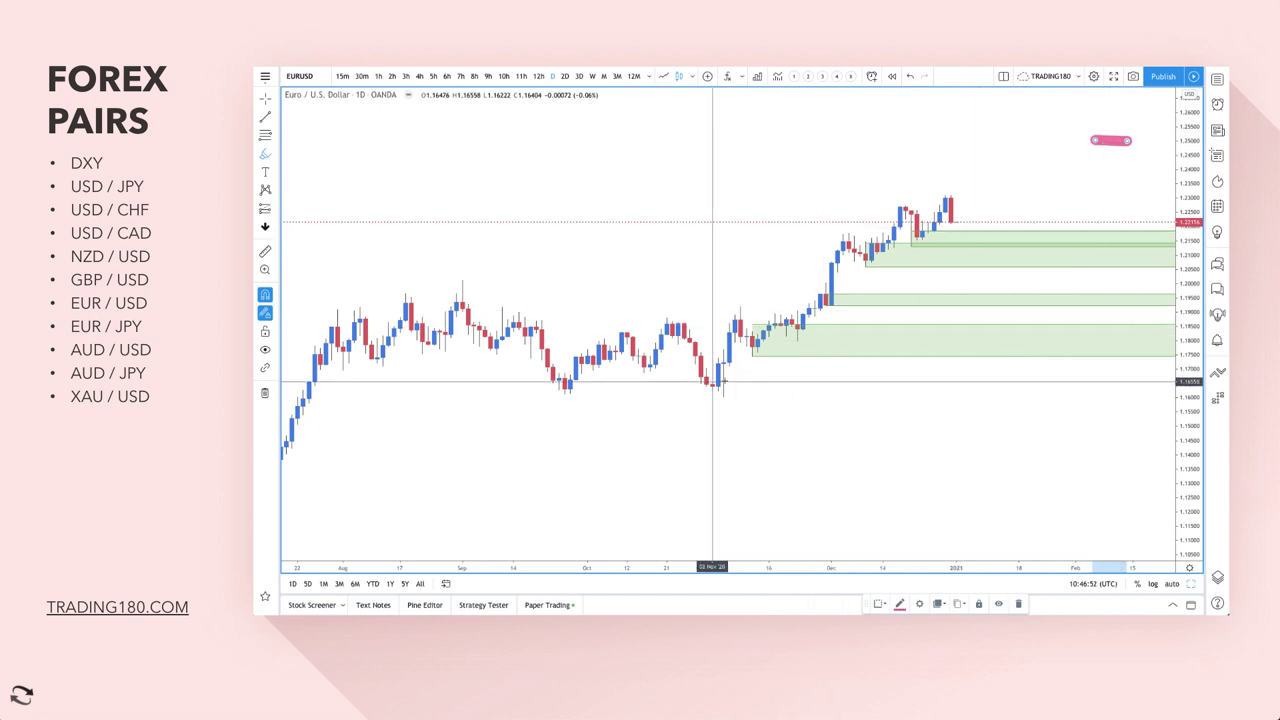
{"action": "mouse_move", "coordinate": [581, 373]}
{"action": "left_mouse_down"}
{"action": "mouse_move", "coordinate": [546, 378]}
{"action": "mouse_move", "coordinate": [547, 367]}
{"action": "left_mouse_up"}
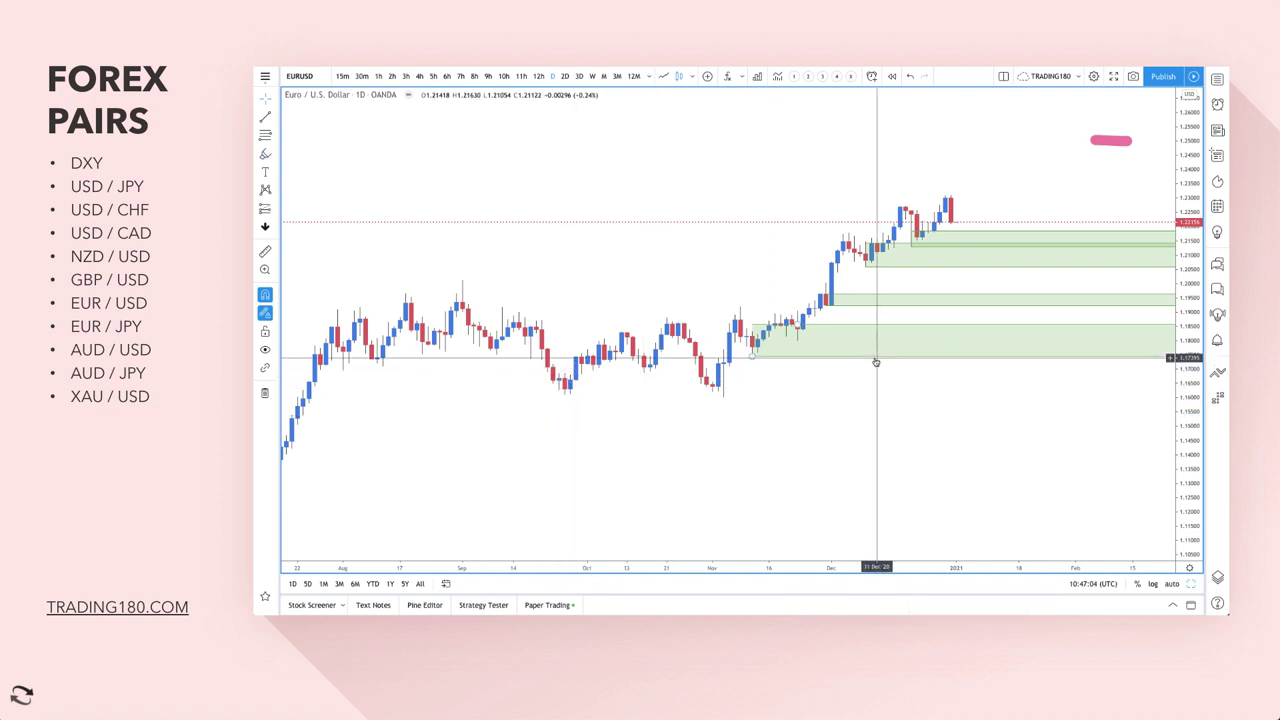
{"action": "scroll", "coordinate": [874, 360], "scroll_direction": "up", "scroll_amount": 3}
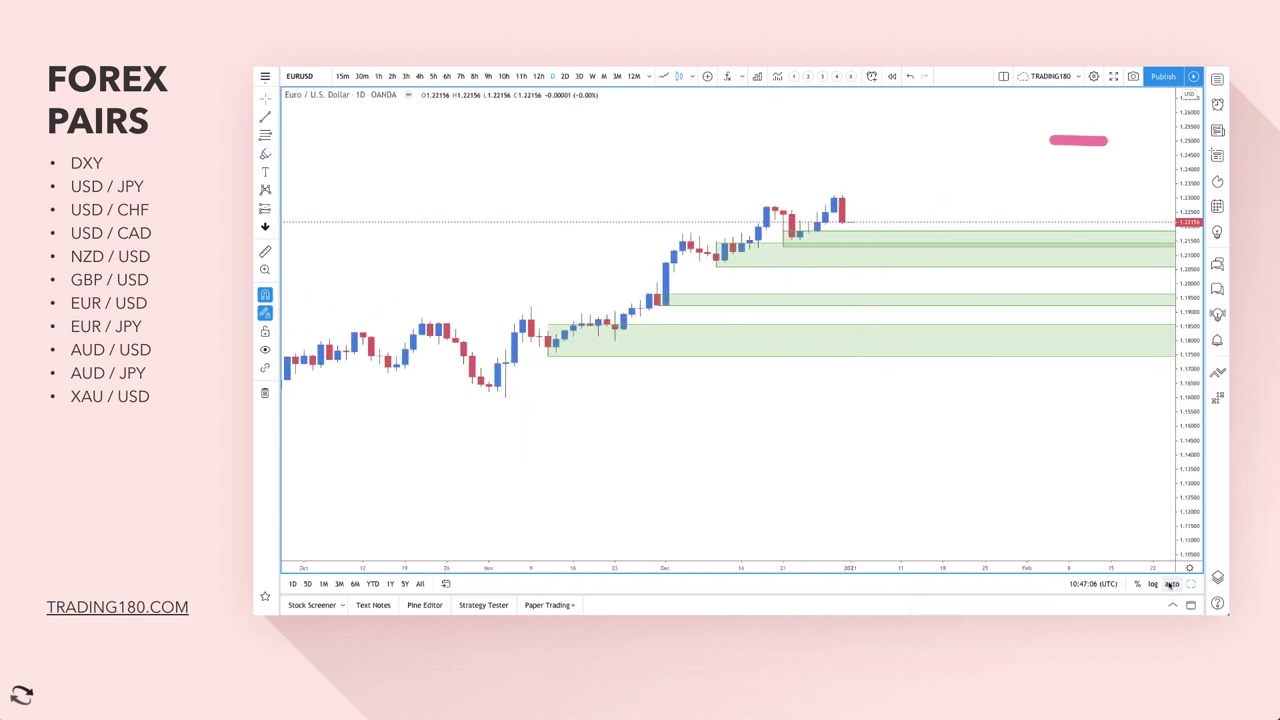
Auto-fit the price scale and sketch a drop from the last red candle into the green zone.
{"action": "left_click", "coordinate": [1170, 583]}
{"action": "scroll", "coordinate": [491, 228], "scroll_direction": "down", "scroll_amount": 10}
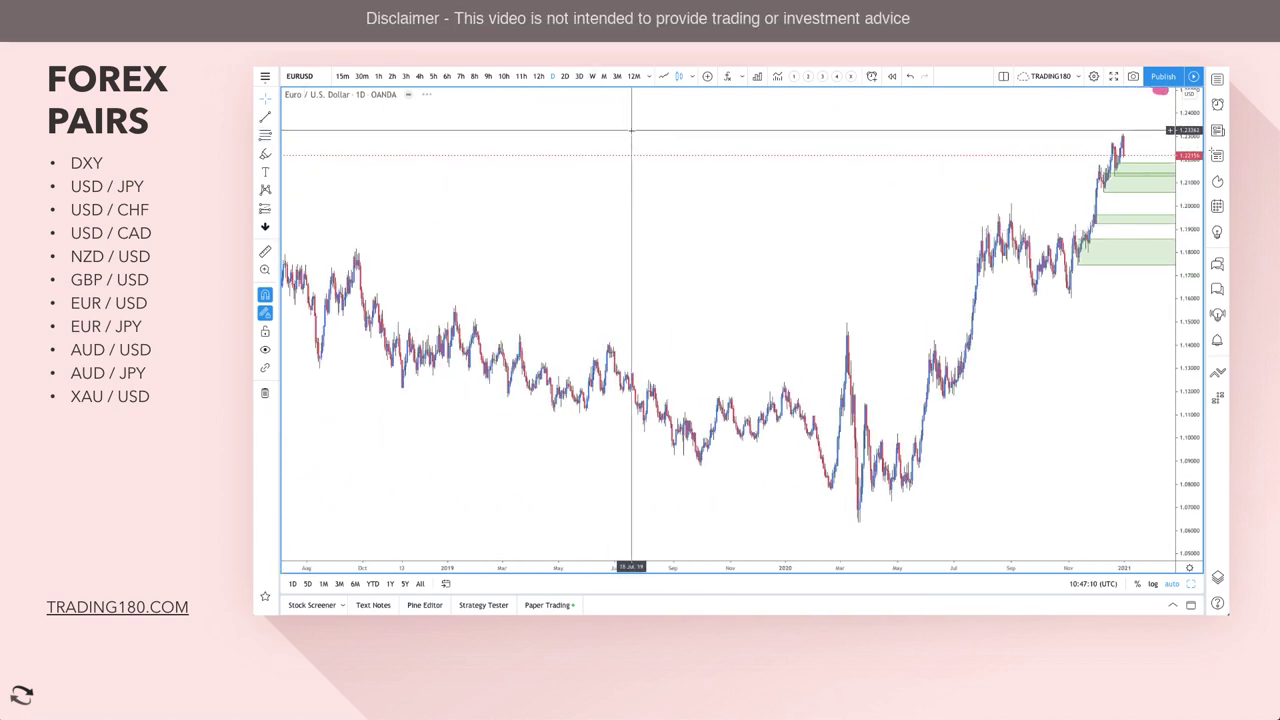
{"action": "scroll", "coordinate": [697, 149], "scroll_direction": "up", "scroll_amount": 8}
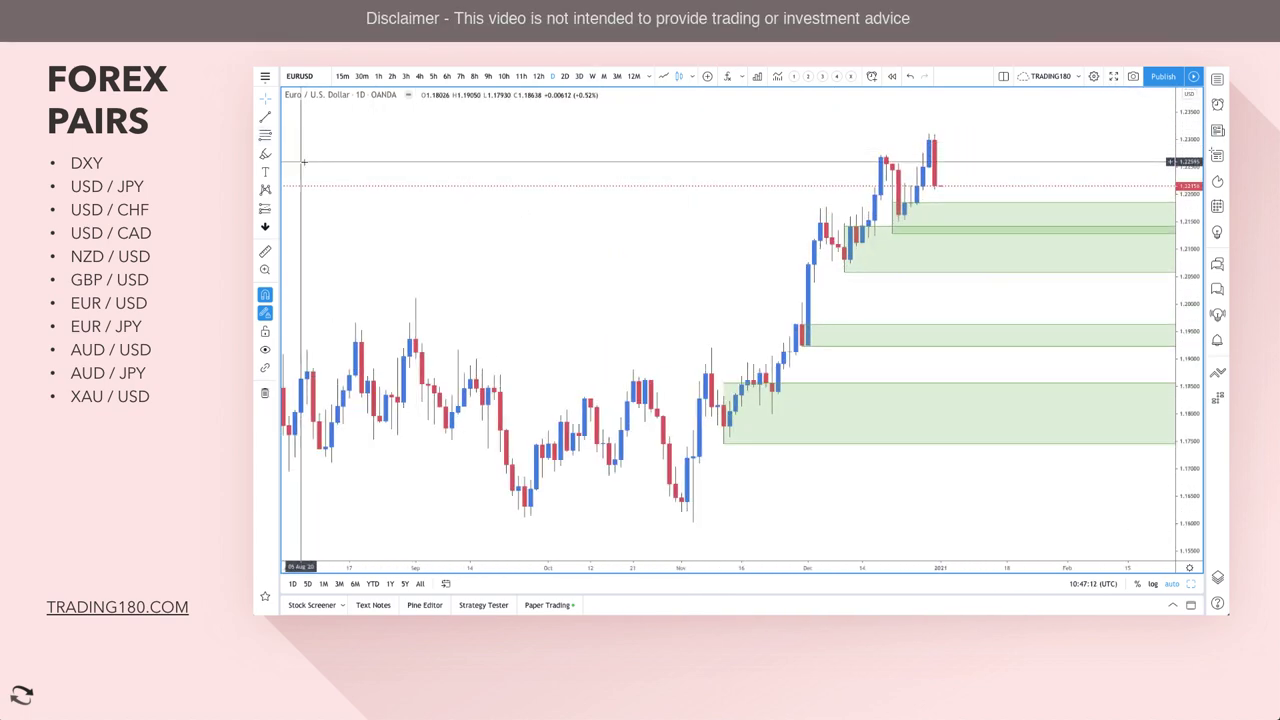
{"action": "scroll", "coordinate": [806, 237], "scroll_direction": "up", "scroll_amount": 3}
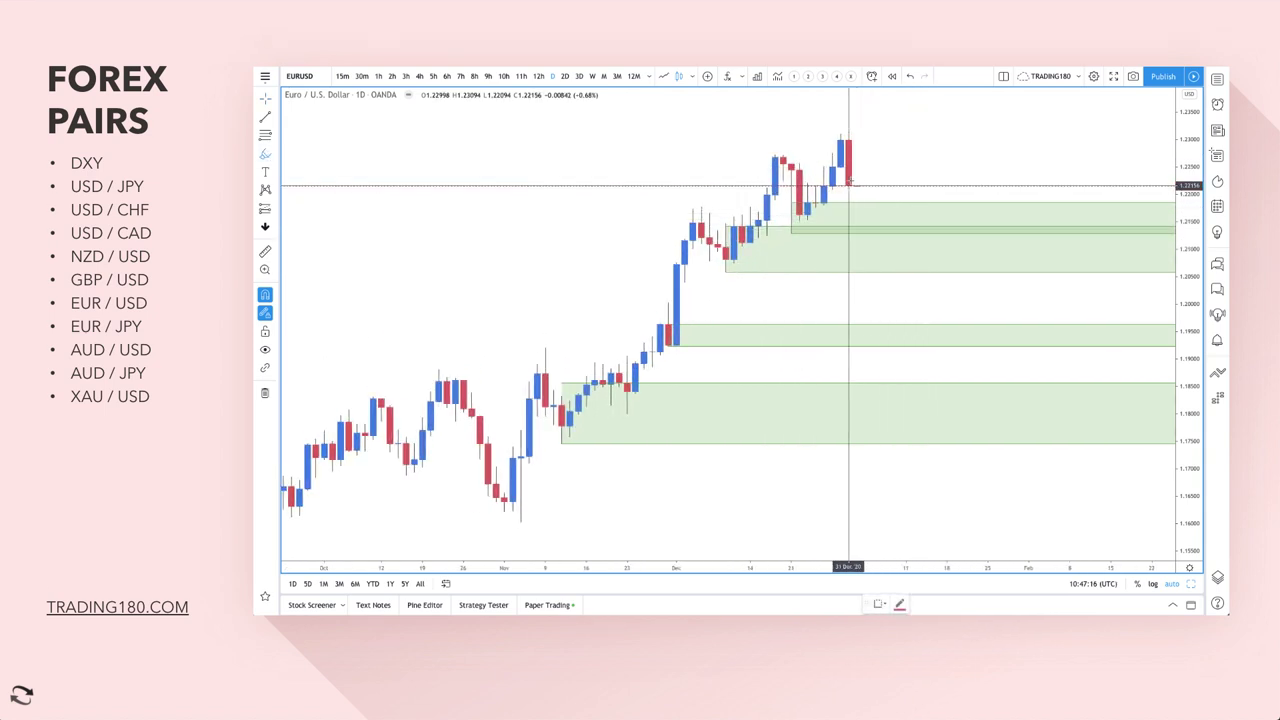
{"action": "mouse_move", "coordinate": [848, 185]}
{"action": "left_mouse_down"}
{"action": "mouse_move", "coordinate": [864, 222]}
{"action": "mouse_move", "coordinate": [894, 226]}
{"action": "mouse_move", "coordinate": [921, 186]}
{"action": "mouse_move", "coordinate": [903, 178]}
{"action": "mouse_move", "coordinate": [938, 180]}
{"action": "left_mouse_up"}
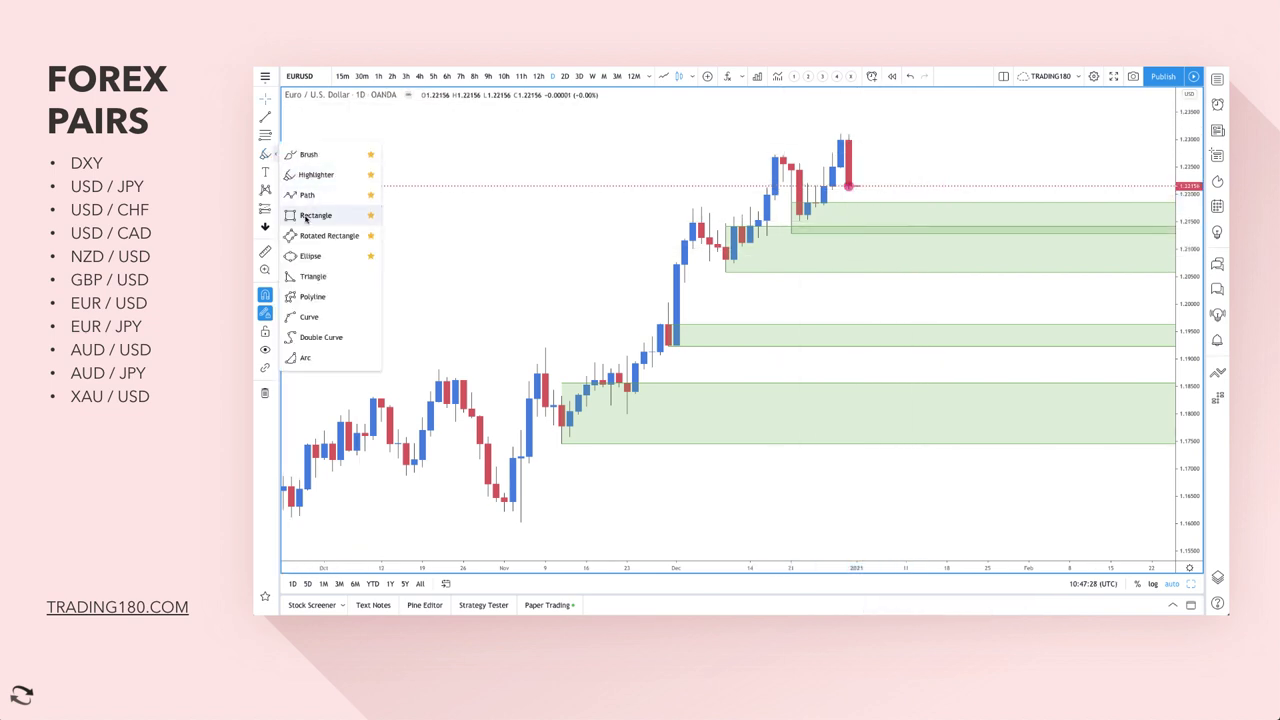
Draw a thin pink rectangle band near 1.217 through the upper green demand zones.
{"action": "left_click", "coordinate": [313, 215]}
{"action": "left_click_drag", "start_coordinate": [543, 212], "coordinate": [848, 227]}
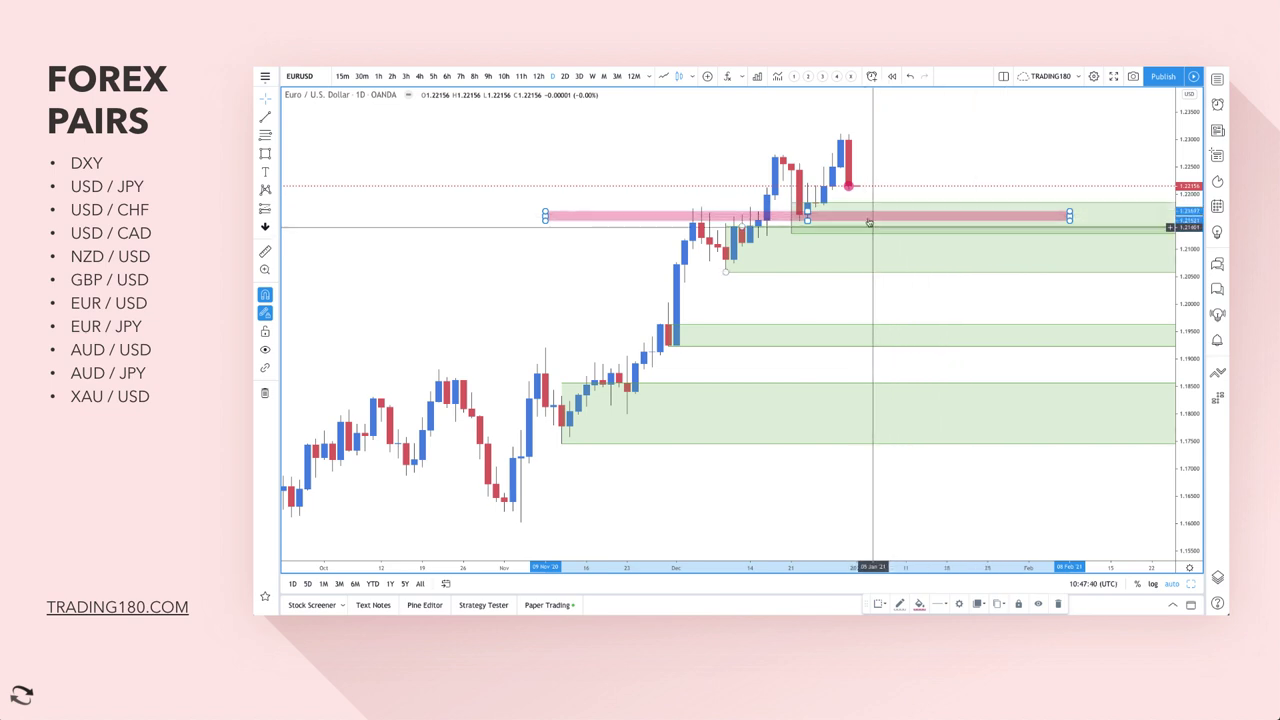
{"action": "scroll", "coordinate": [880, 258], "scroll_direction": "down", "scroll_amount": 4}
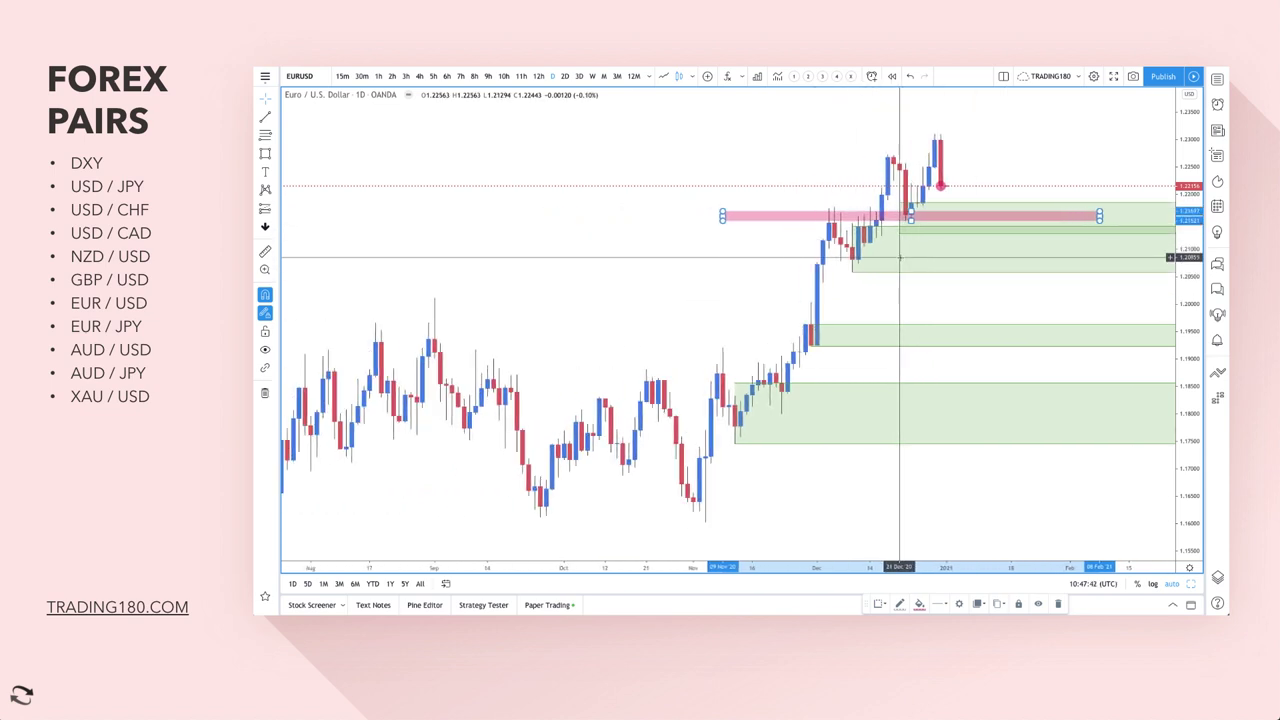
{"action": "scroll", "coordinate": [900, 258], "scroll_direction": "down", "scroll_amount": 2}
{"action": "scroll", "coordinate": [934, 214], "scroll_direction": "up", "scroll_amount": 5}
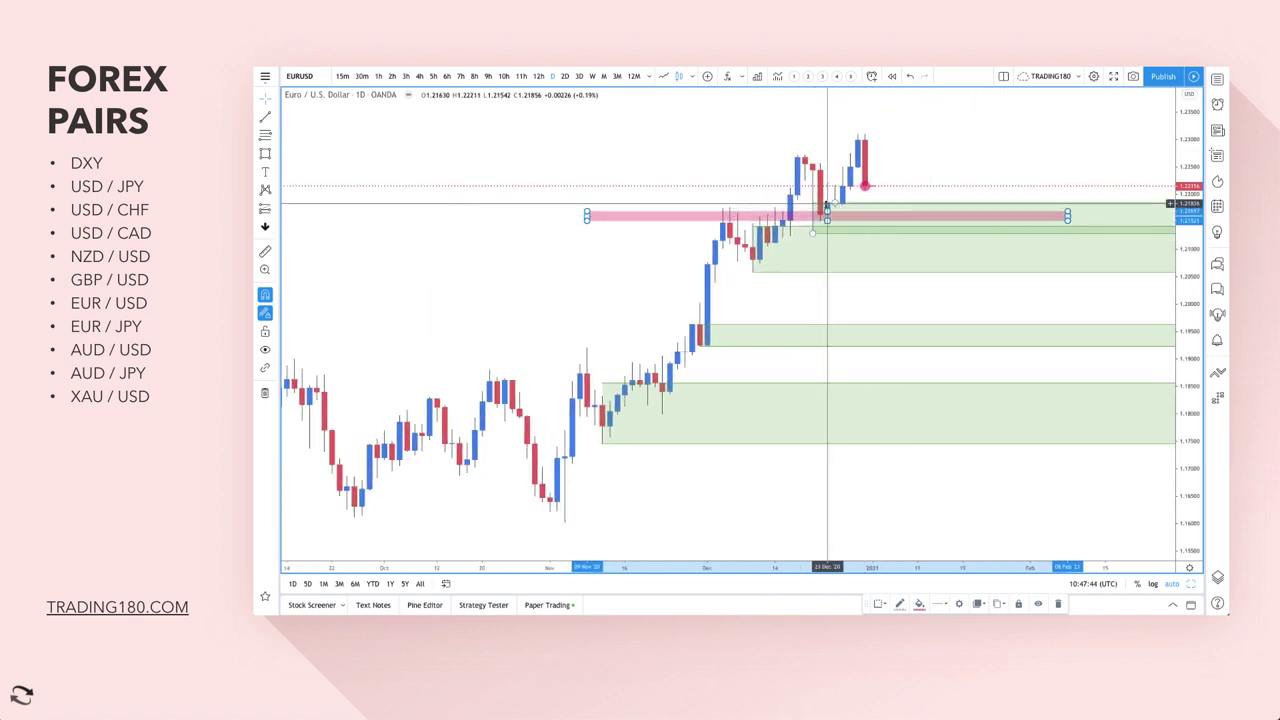
Try a thin level on the hourly EUR/USD chart, delete it, and return to the daily timeframe.
{"action": "left_click", "coordinate": [378, 76]}
{"action": "scroll", "coordinate": [765, 300], "scroll_direction": "down", "scroll_amount": 4}
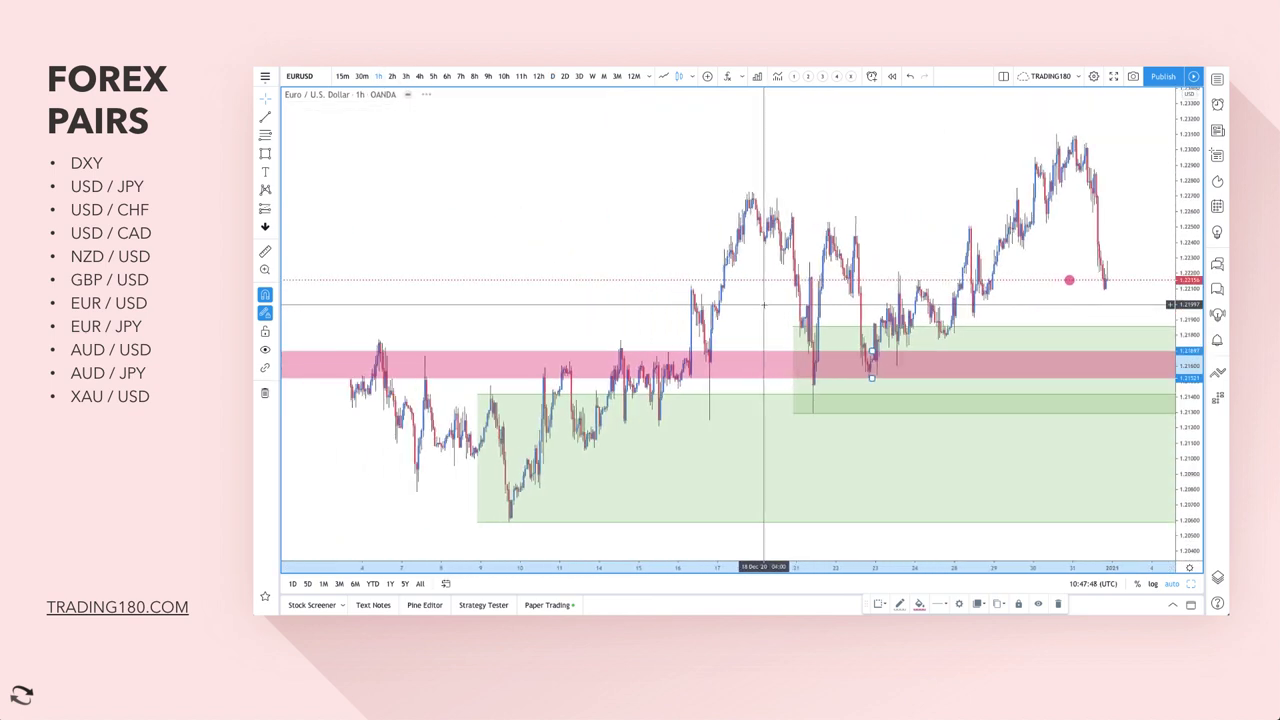
{"action": "scroll", "coordinate": [765, 303], "scroll_direction": "down", "scroll_amount": 2}
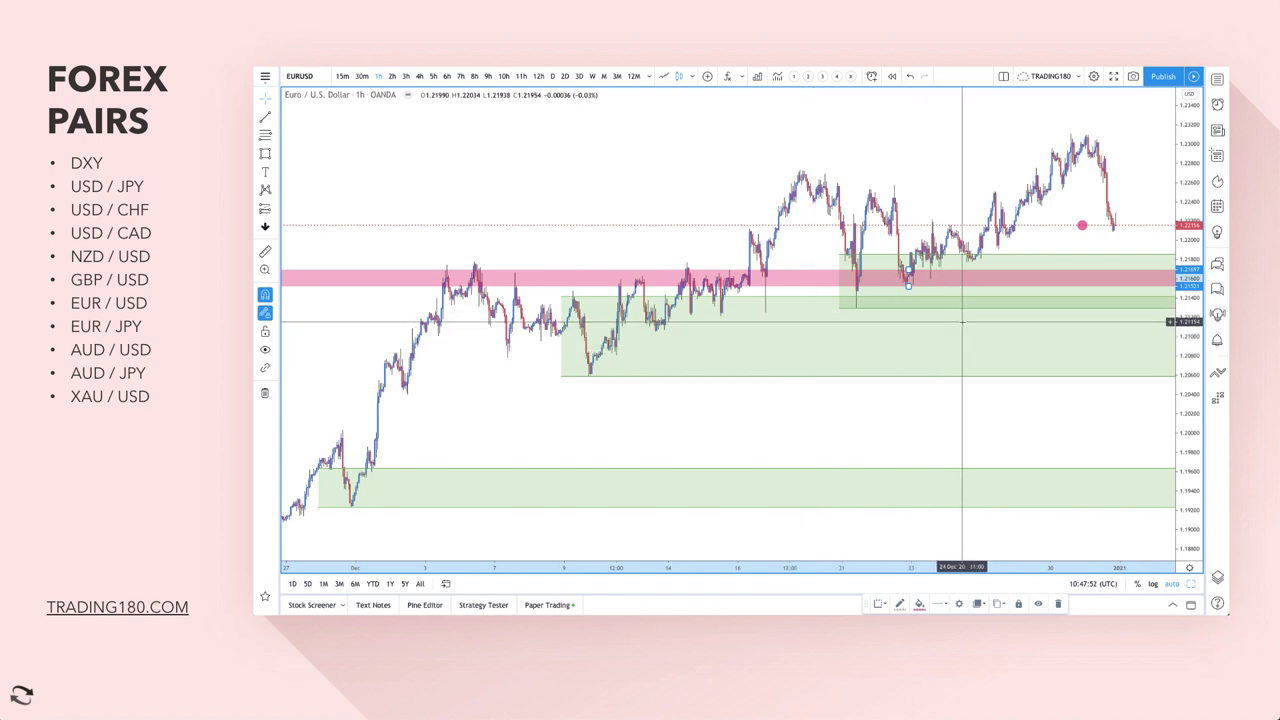
{"action": "left_click", "coordinate": [265, 153]}
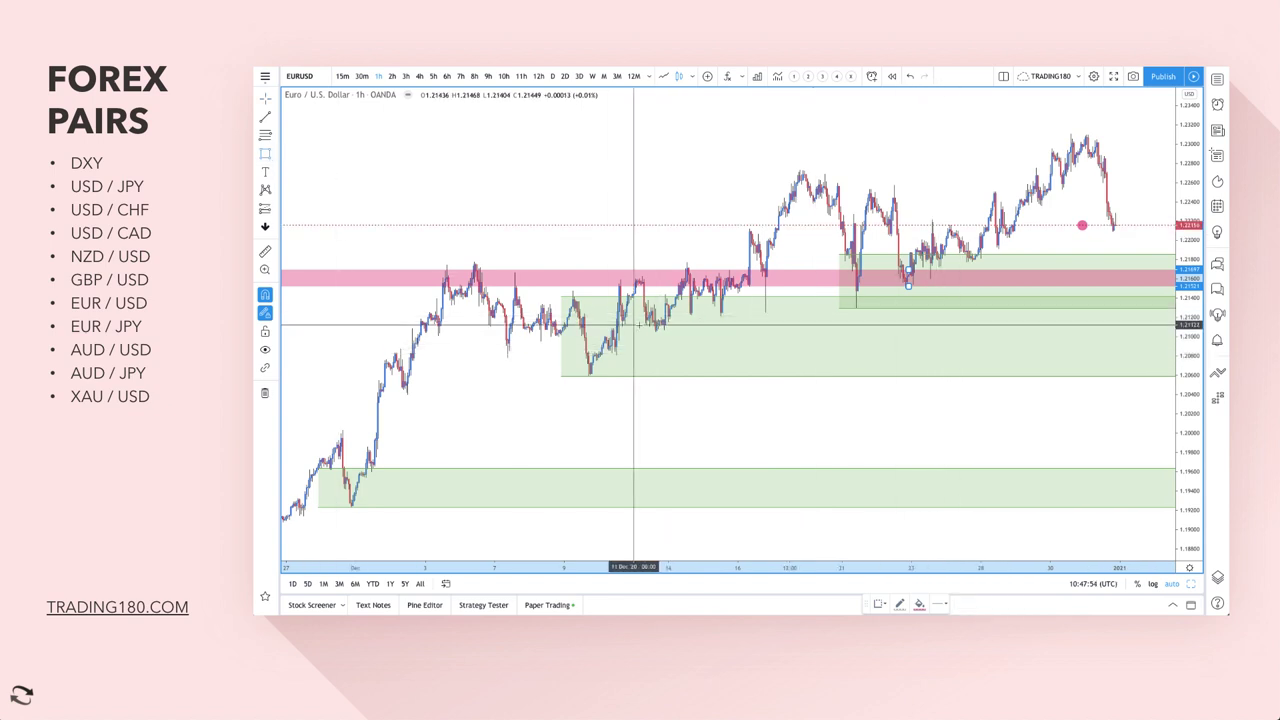
{"action": "mouse_move", "coordinate": [690, 313]}
{"action": "left_mouse_down"}
{"action": "mouse_move", "coordinate": [1074, 300]}
{"action": "mouse_move", "coordinate": [1123, 372]}
{"action": "mouse_move", "coordinate": [1153, 385]}
{"action": "left_mouse_up"}
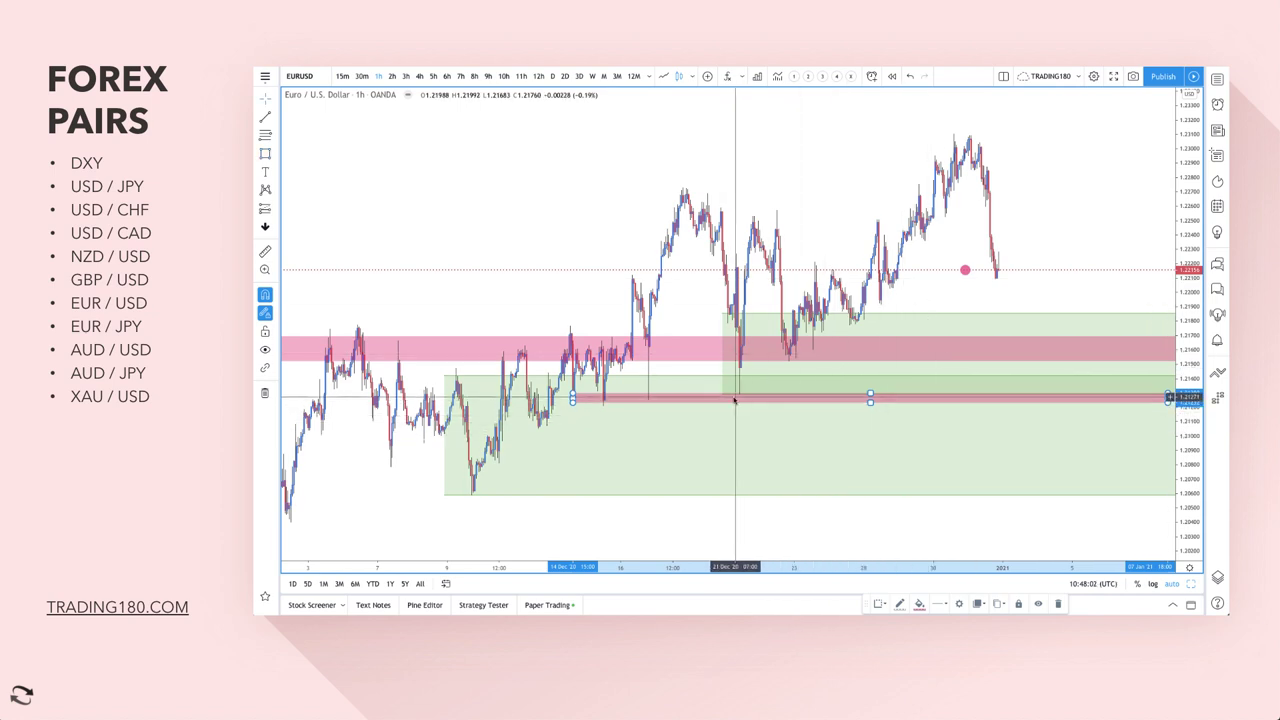
{"action": "key", "text": "Delete"}
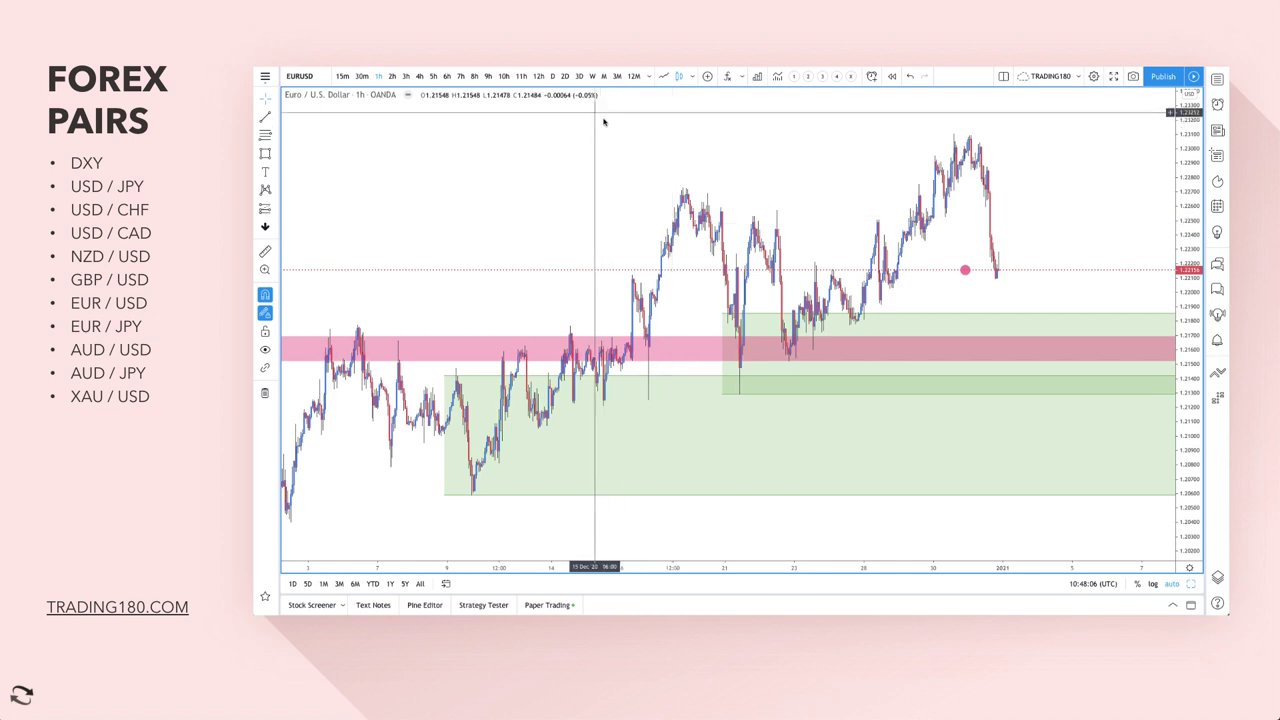
{"action": "left_click", "coordinate": [552, 76]}
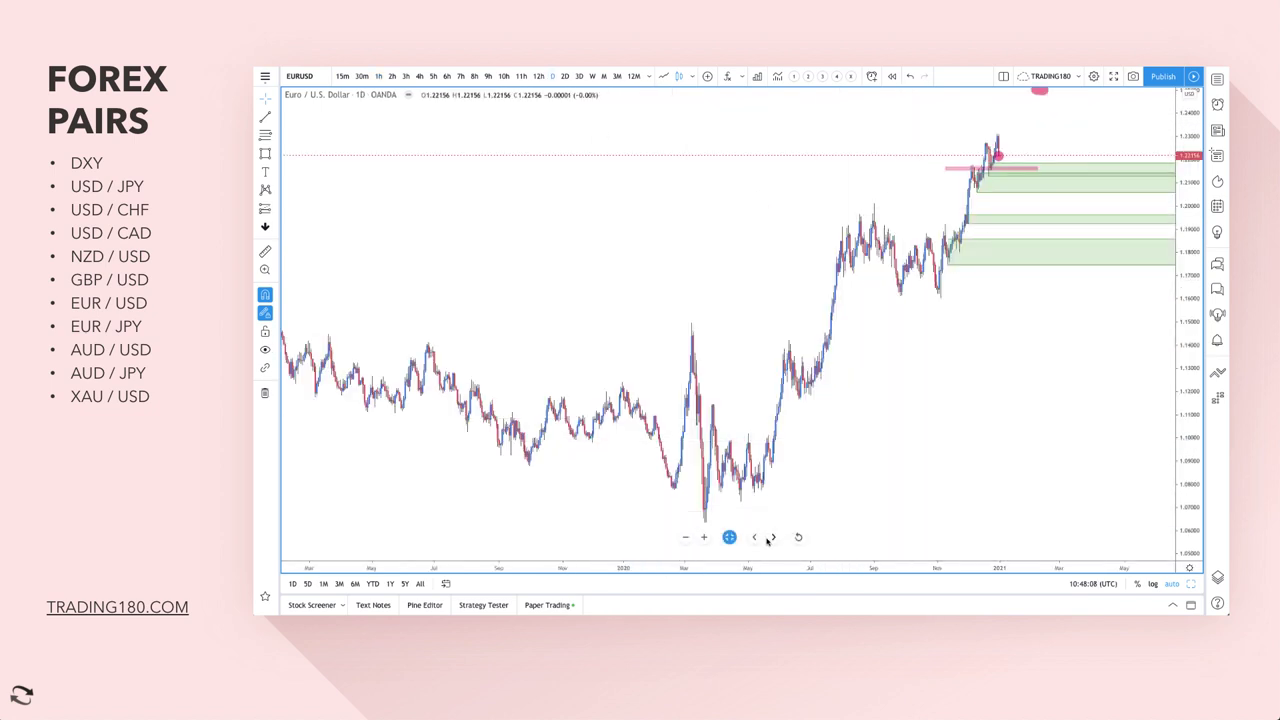
Reset the EUR/USD daily view and zoom through its four green demand zones and pink band.
{"action": "left_click", "coordinate": [797, 537]}
{"action": "scroll", "coordinate": [940, 423], "scroll_direction": "up", "scroll_amount": 5}
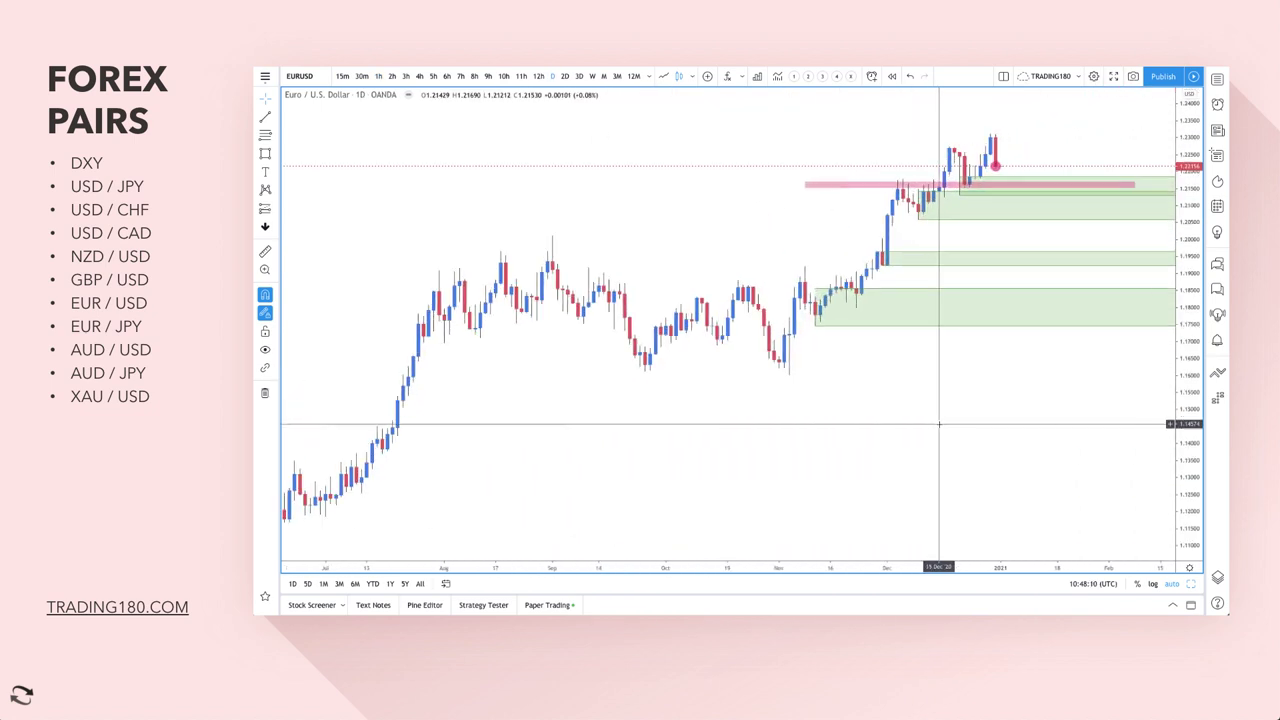
{"action": "scroll", "coordinate": [910, 382], "scroll_direction": "up", "scroll_amount": 3}
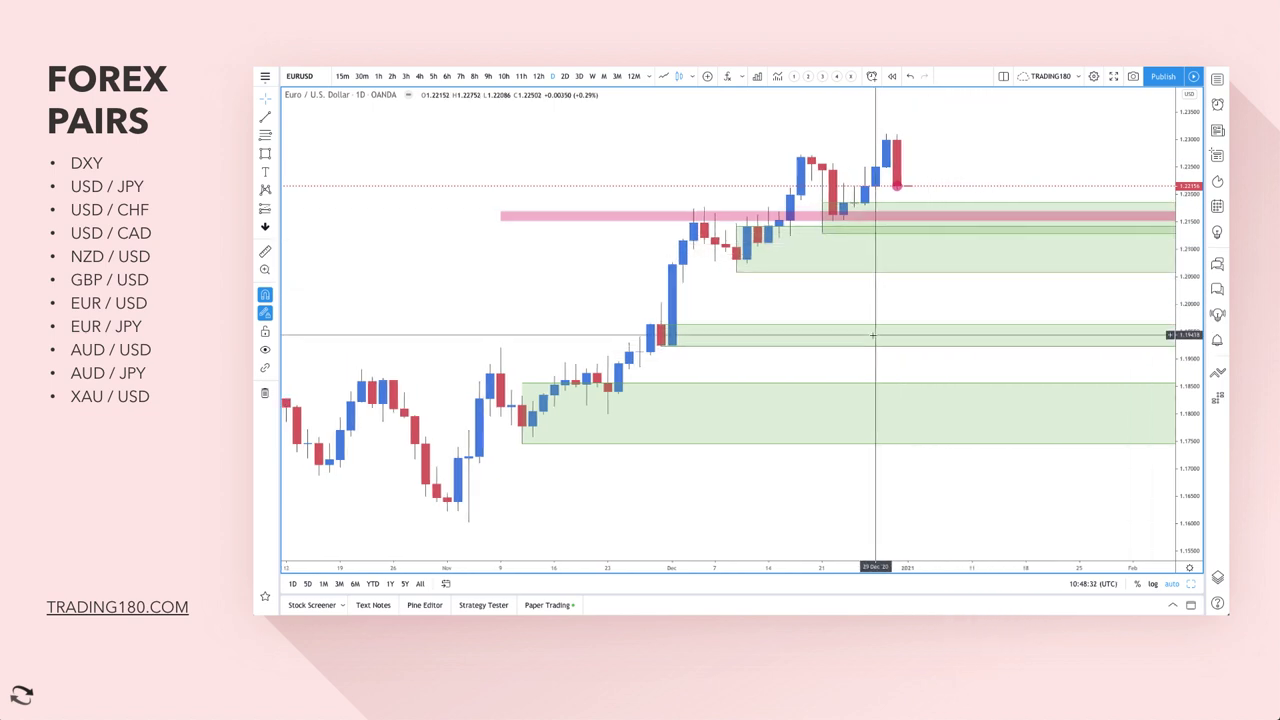
{"action": "scroll", "coordinate": [931, 294], "scroll_direction": "down", "scroll_amount": 3}
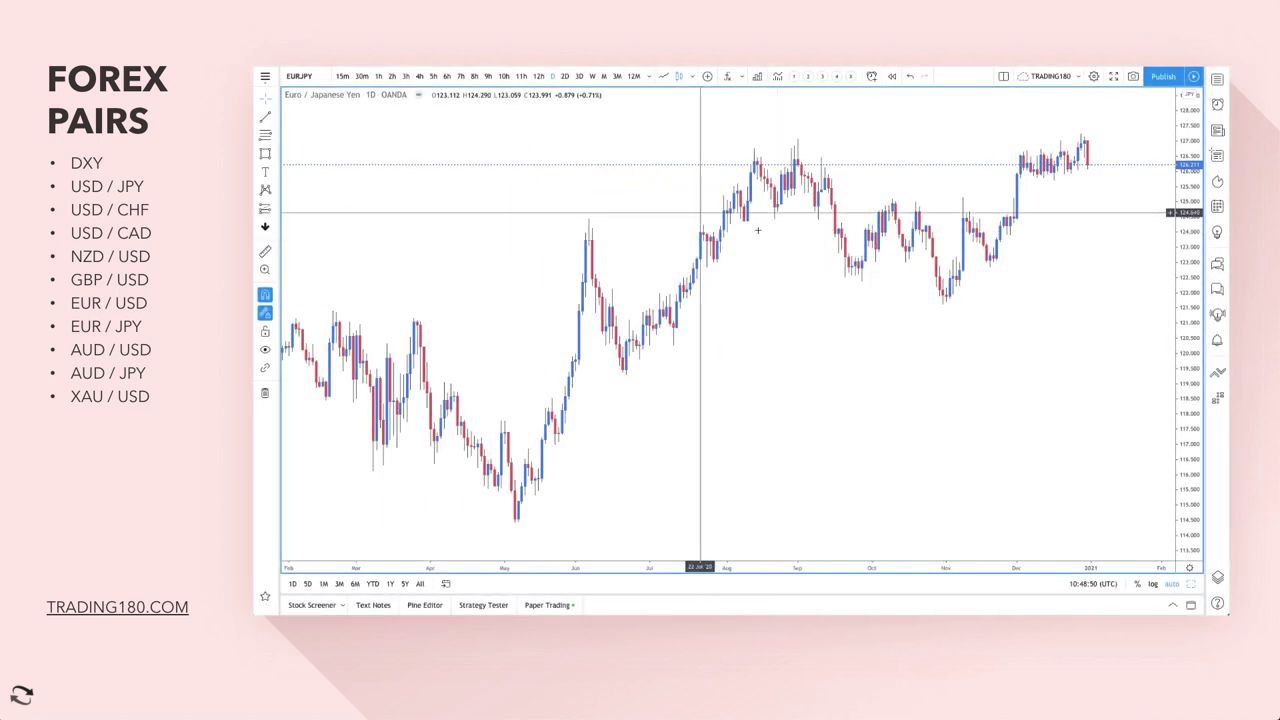
Draw a rectangle over the EUR/JPY recent highs and apply the '1. SUPPLY' template.
{"action": "scroll", "coordinate": [743, 171], "scroll_direction": "up", "scroll_amount": 3}
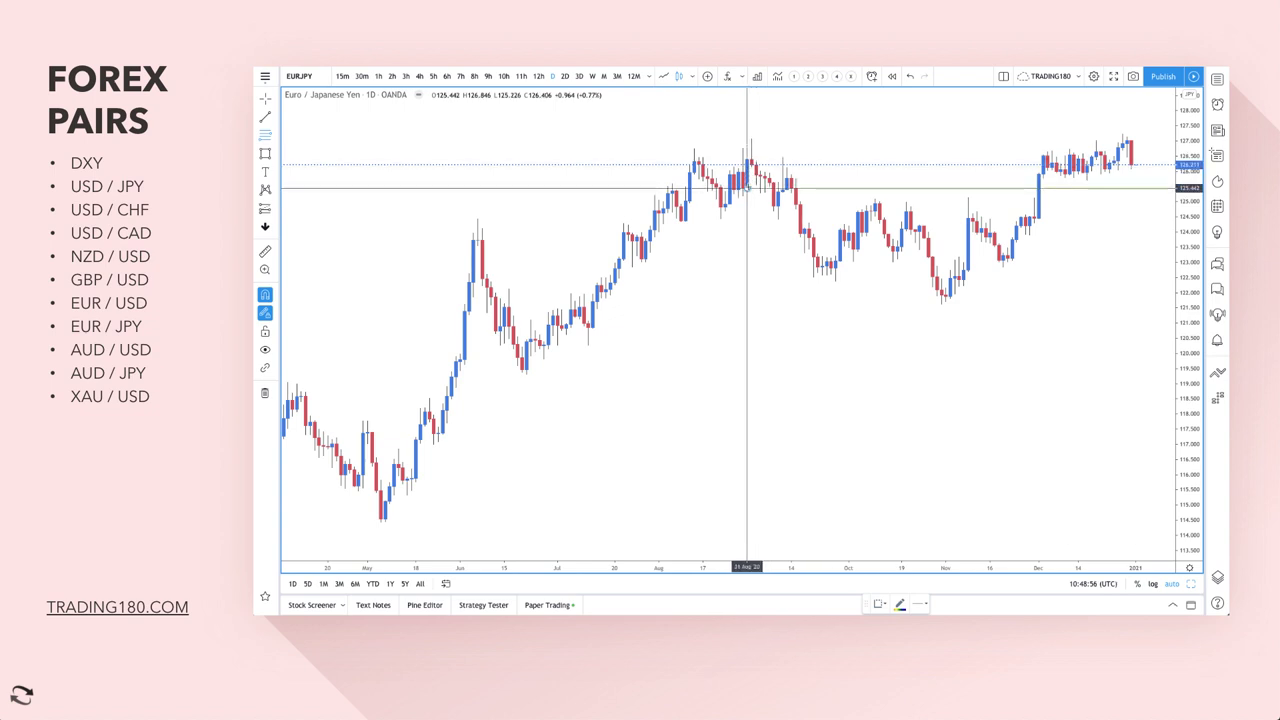
{"action": "left_click_drag", "start_coordinate": [747, 188], "coordinate": [751, 140]}
{"action": "left_click", "coordinate": [751, 140]}
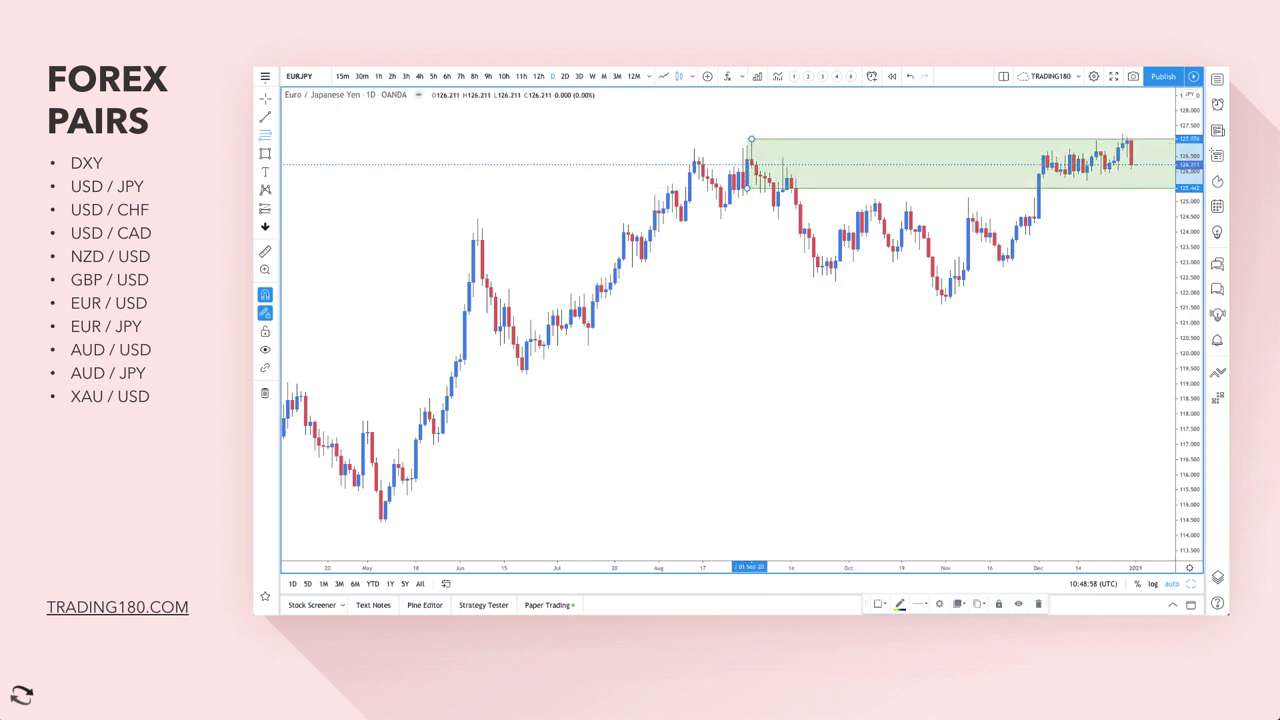
{"action": "left_click", "coordinate": [903, 464]}
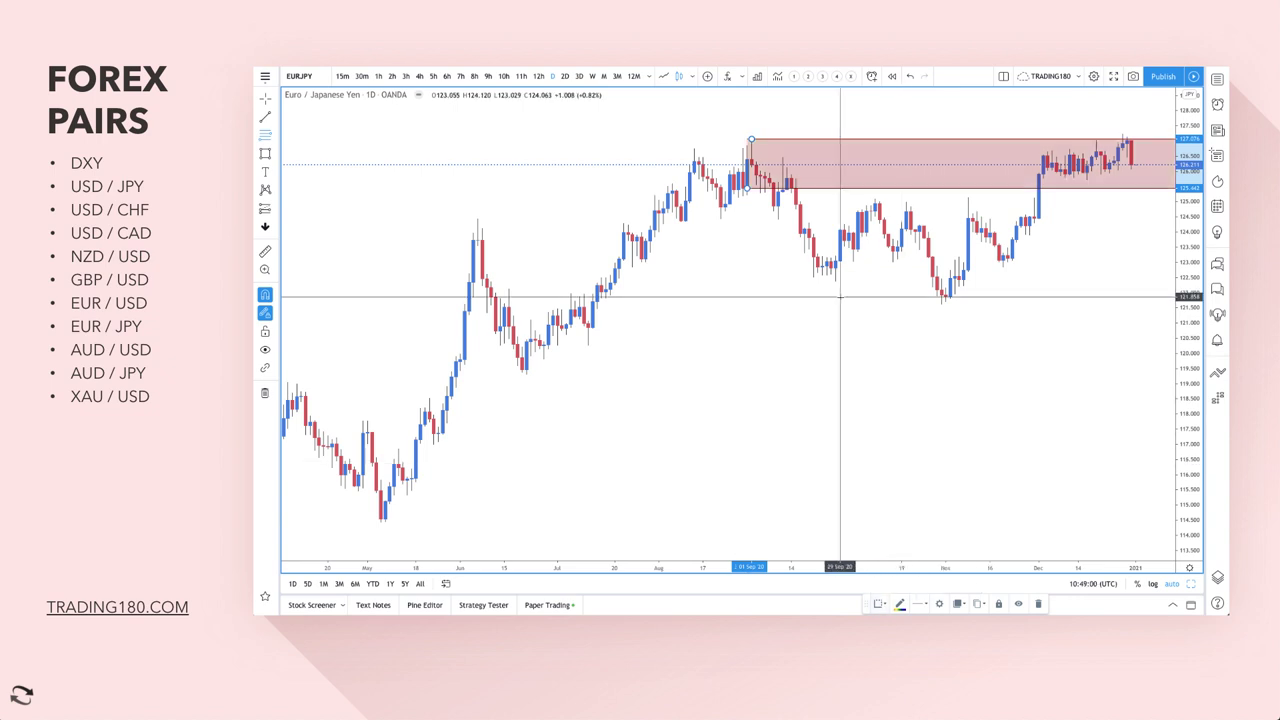
Fit the supply zone to roughly 126.7–127.5 and stretch it back to the 2019 peak.
{"action": "scroll", "coordinate": [1041, 242], "scroll_direction": "up", "scroll_amount": 5}
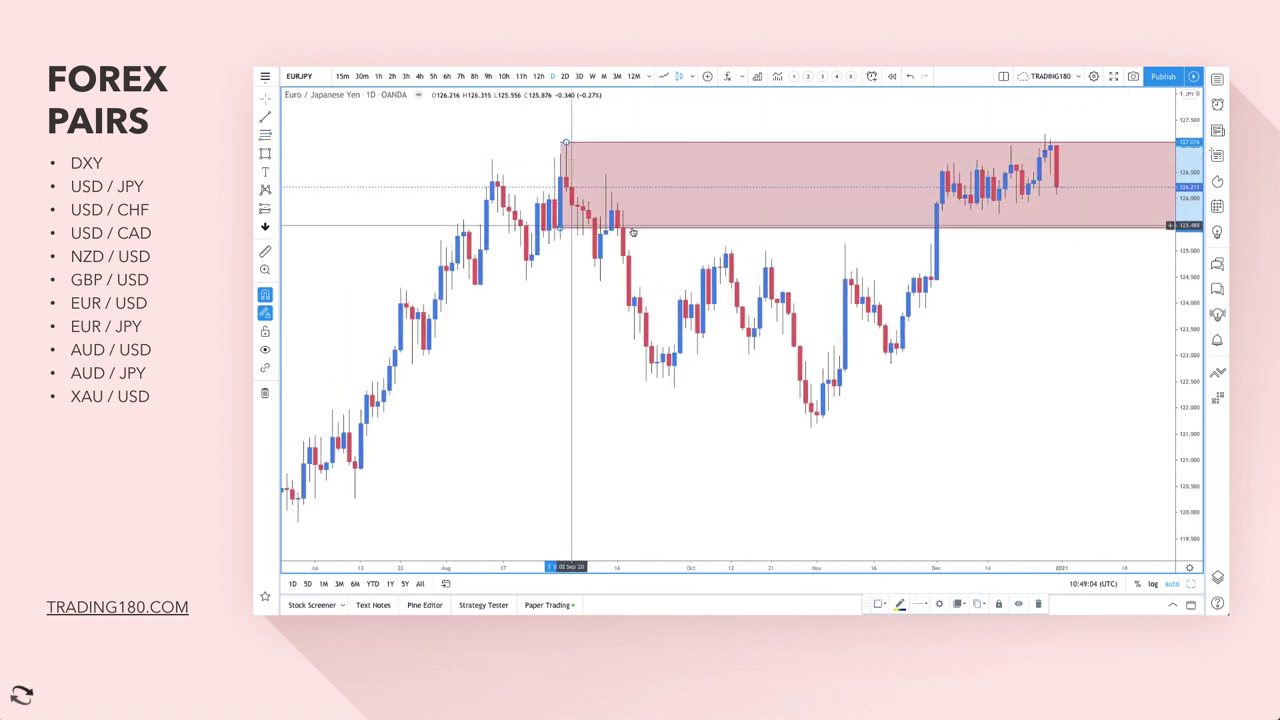
{"action": "left_click_drag", "start_coordinate": [561, 230], "coordinate": [561, 161]}
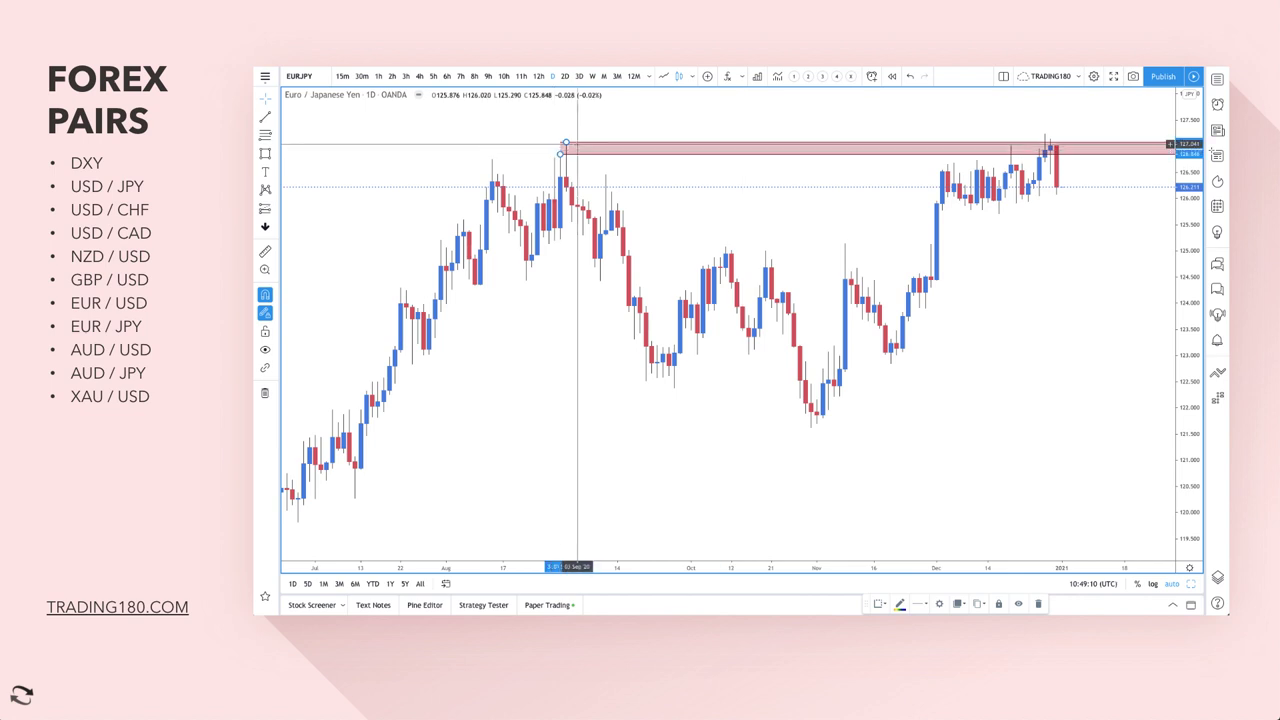
{"action": "left_click_drag", "start_coordinate": [862, 143], "coordinate": [1050, 131]}
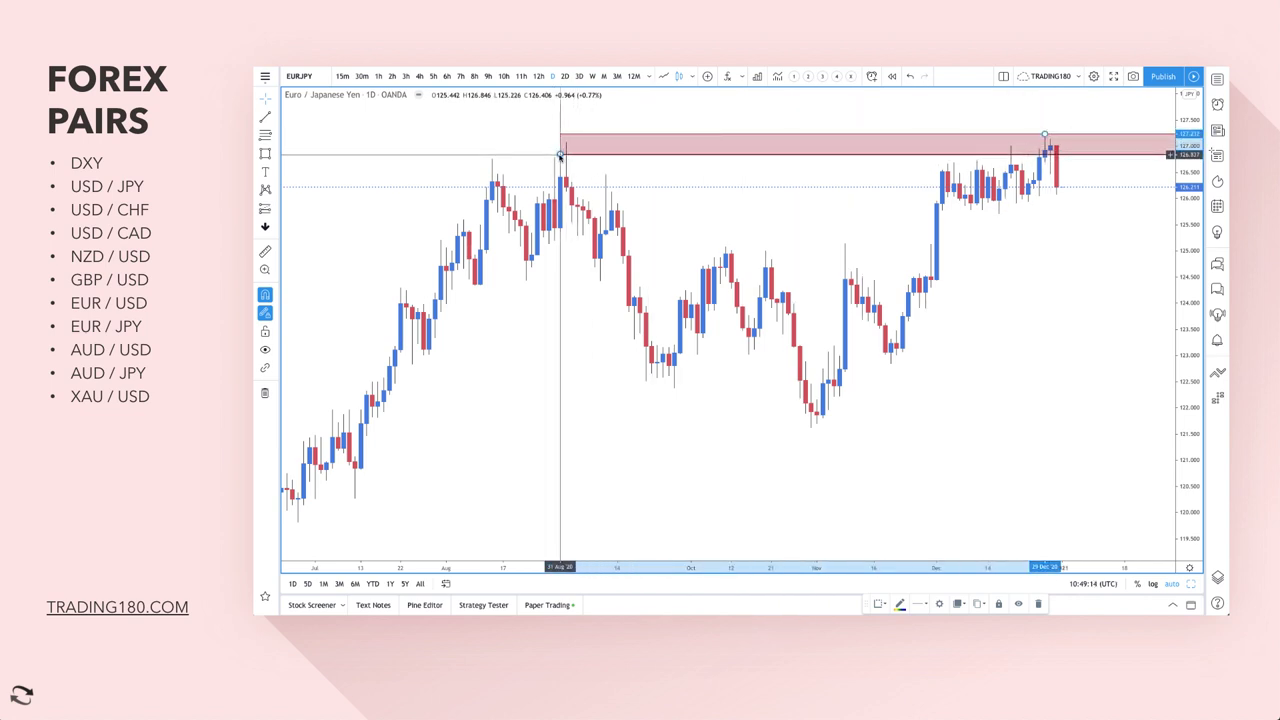
{"action": "left_click_drag", "start_coordinate": [560, 155], "coordinate": [931, 167]}
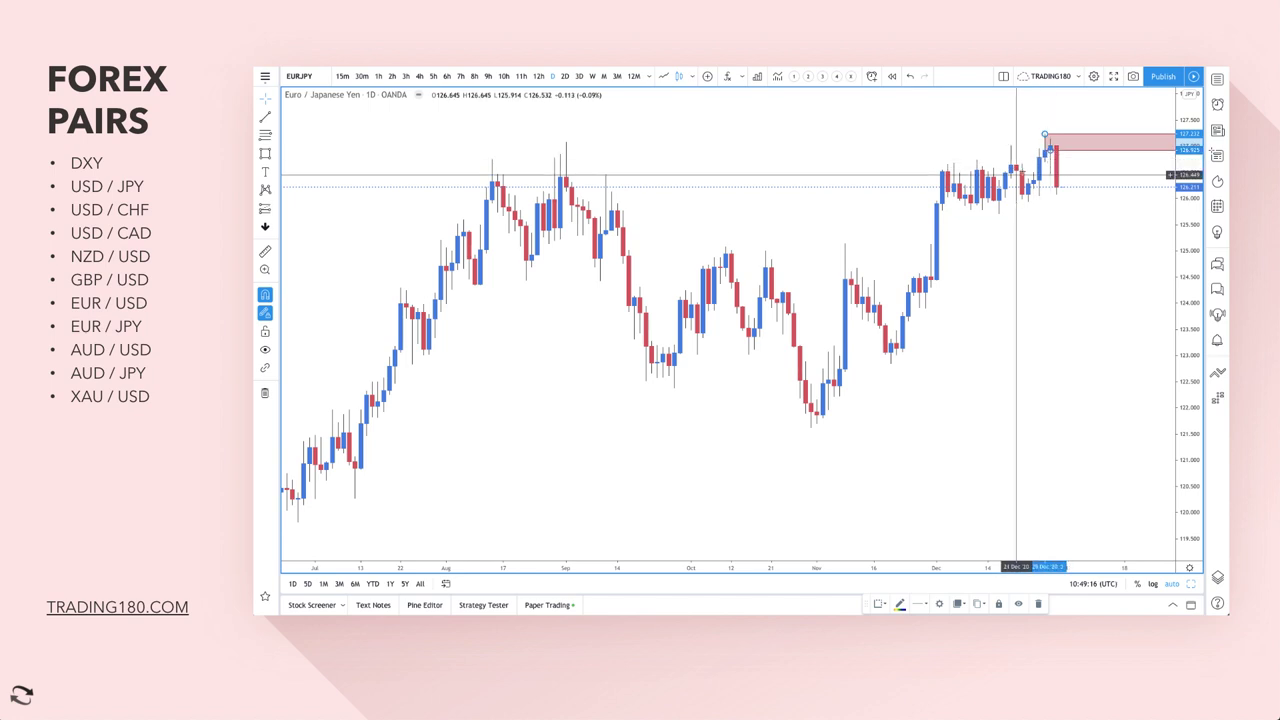
{"action": "scroll", "coordinate": [998, 176], "scroll_direction": "down", "scroll_amount": 2}
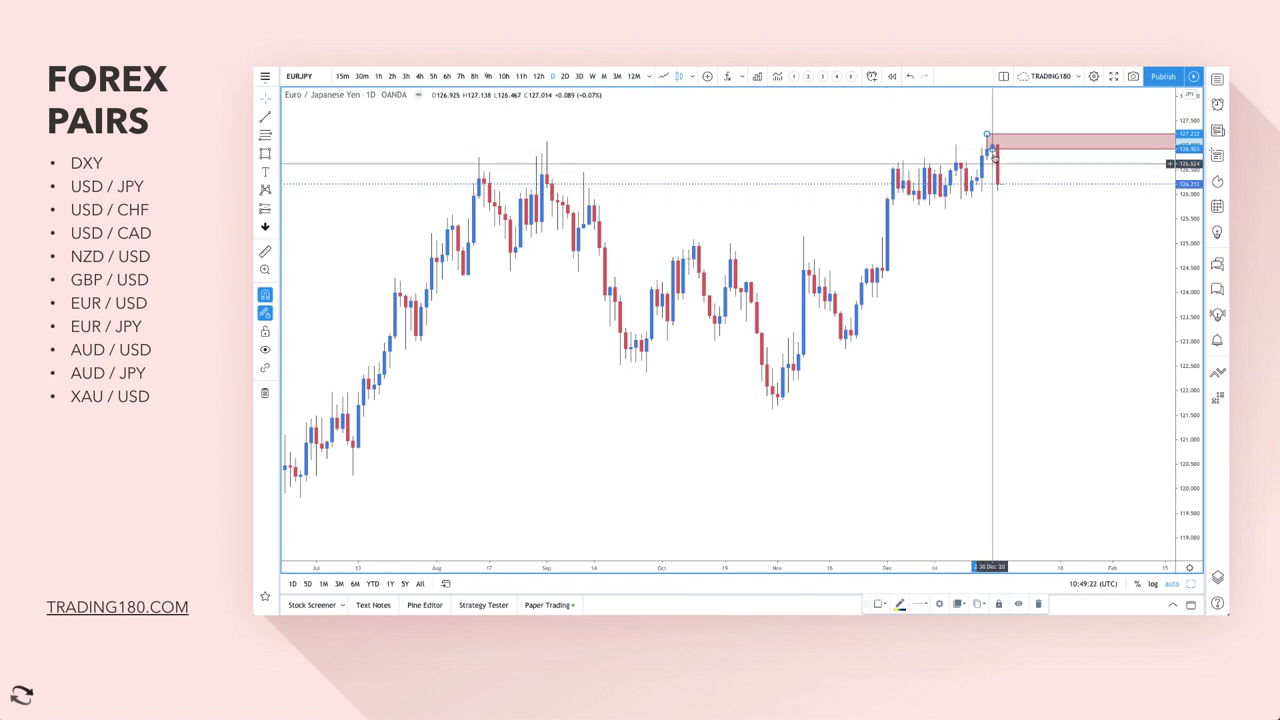
{"action": "scroll", "coordinate": [1003, 152], "scroll_direction": "down", "scroll_amount": 6}
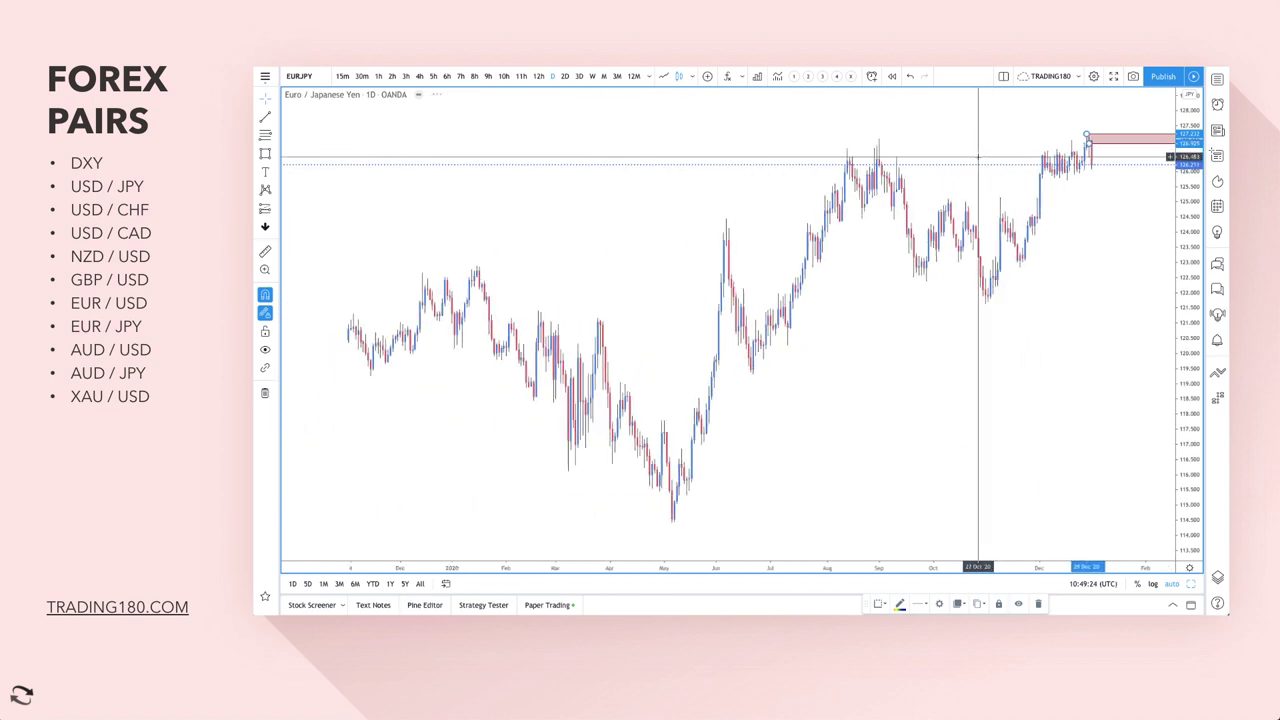
{"action": "scroll", "coordinate": [965, 155], "scroll_direction": "down", "scroll_amount": 2}
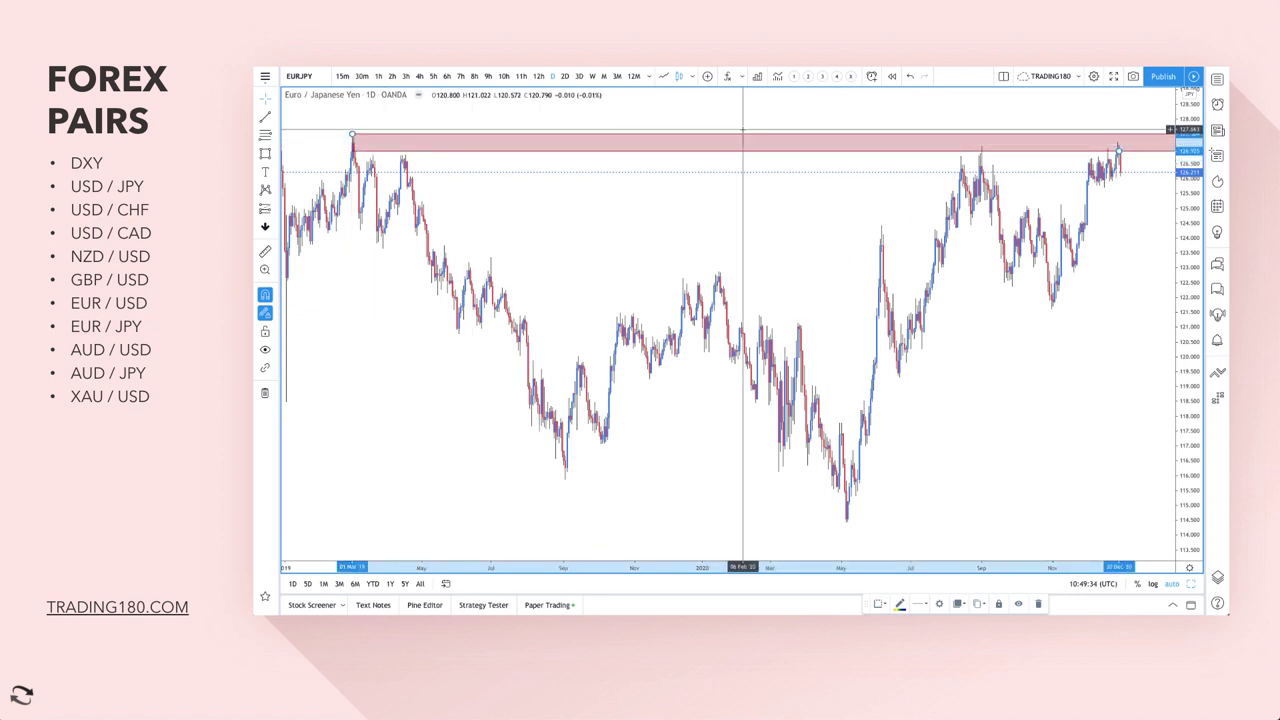
{"action": "left_click_drag", "start_coordinate": [1118, 150], "coordinate": [352, 159]}
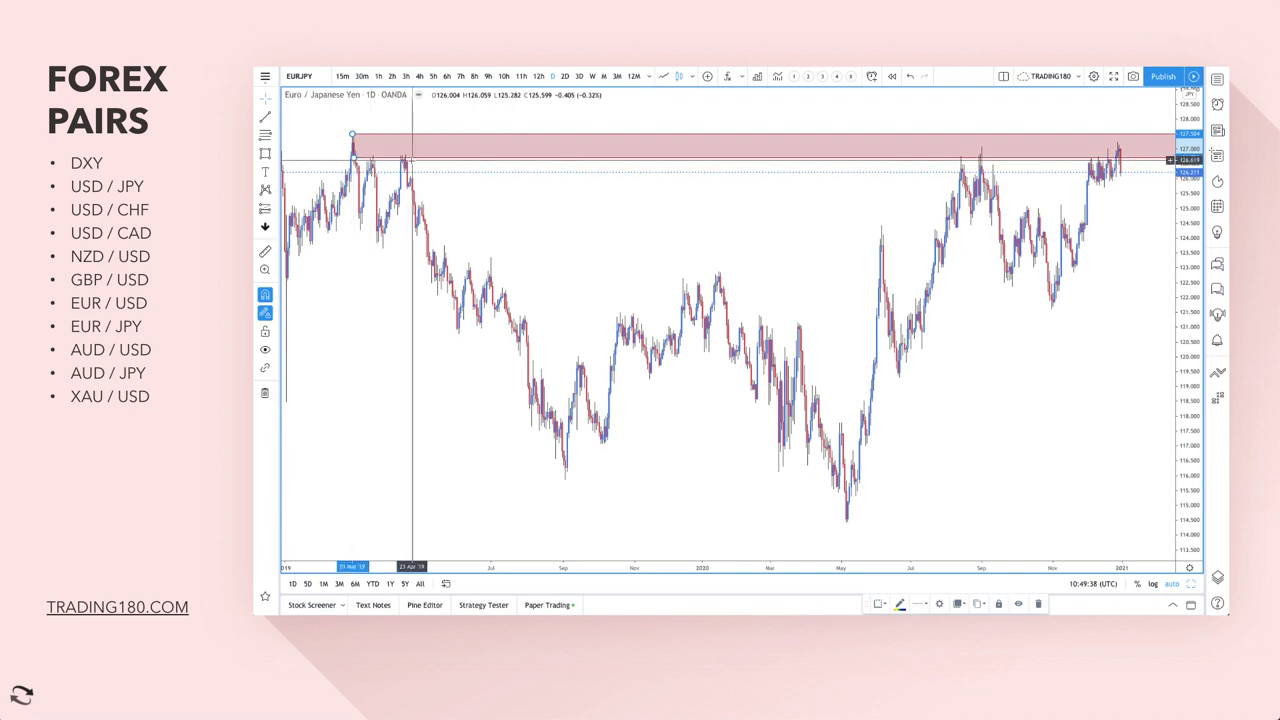
{"action": "scroll", "coordinate": [411, 160], "scroll_direction": "up", "scroll_amount": 10}
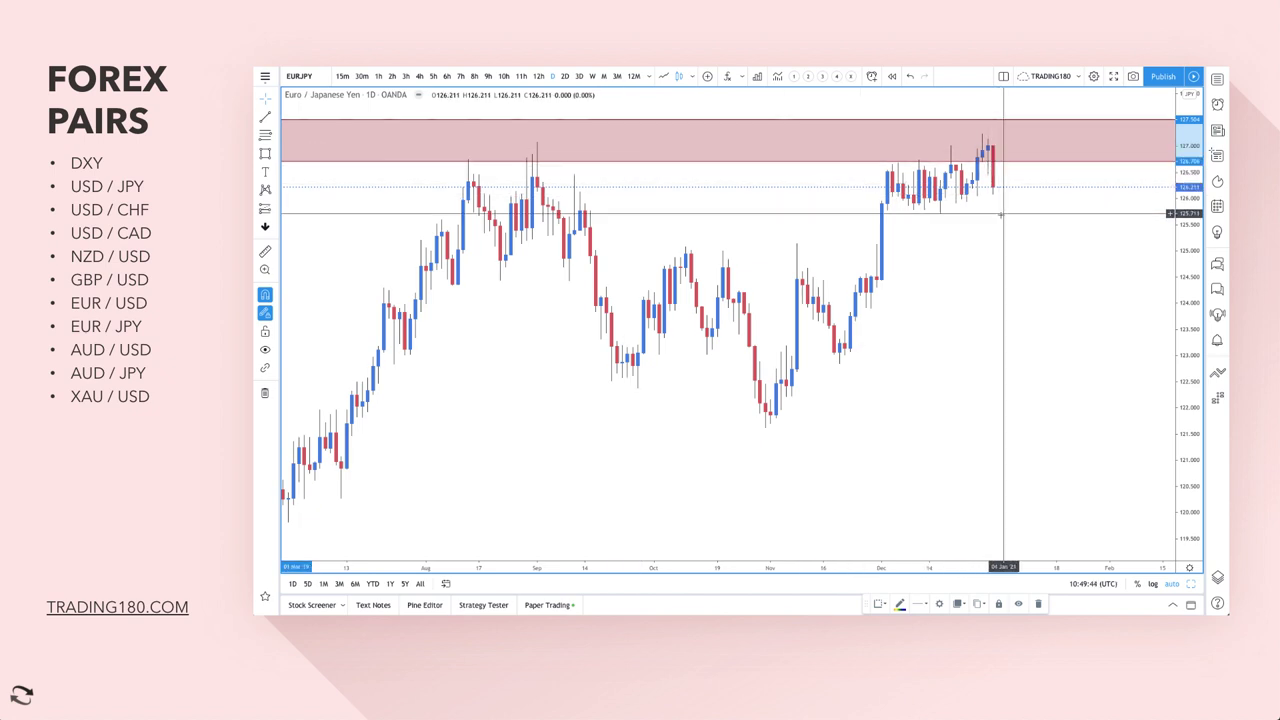
{"action": "scroll", "coordinate": [474, 157], "scroll_direction": "down", "scroll_amount": 2}
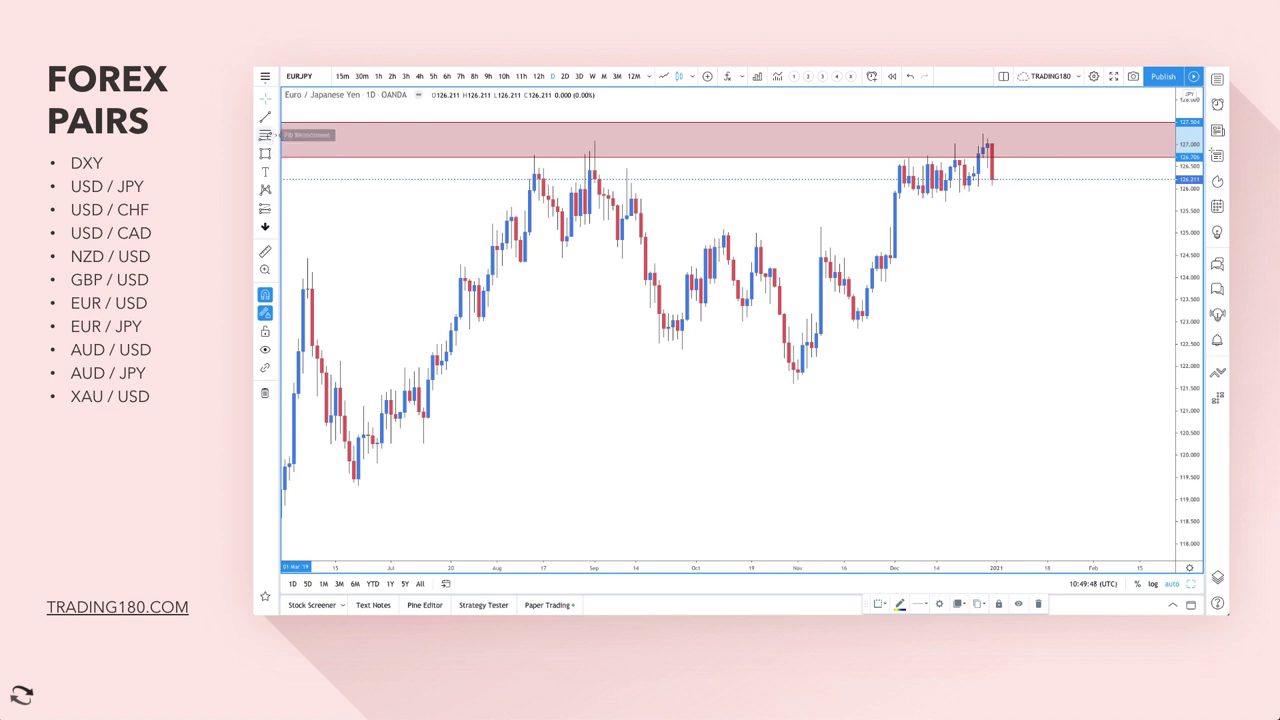
{"action": "scroll", "coordinate": [825, 190], "scroll_direction": "up", "scroll_amount": 5}
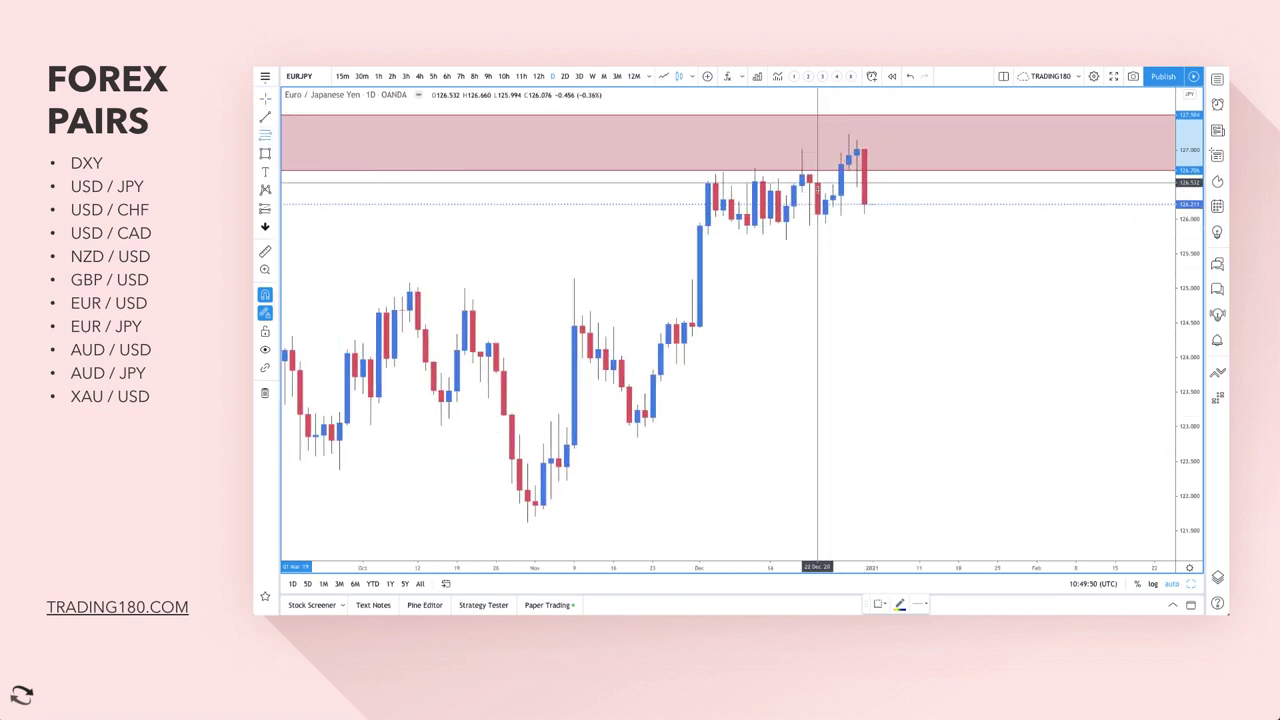
Add green demand zones near 125.8–126.6 and 123.9–124.5, plus a thin pink band near 126.0.
{"action": "left_click_drag", "start_coordinate": [818, 183], "coordinate": [786, 239]}
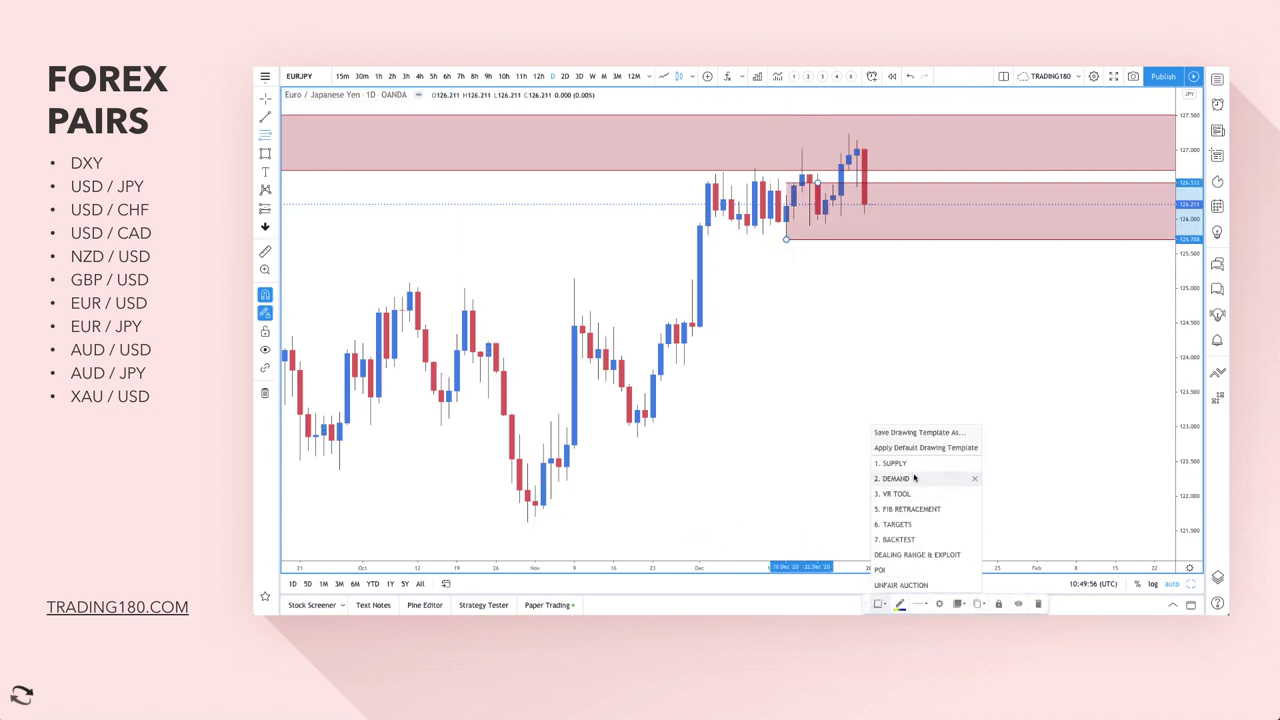
{"action": "left_click_drag", "start_coordinate": [694, 323], "coordinate": [684, 364]}
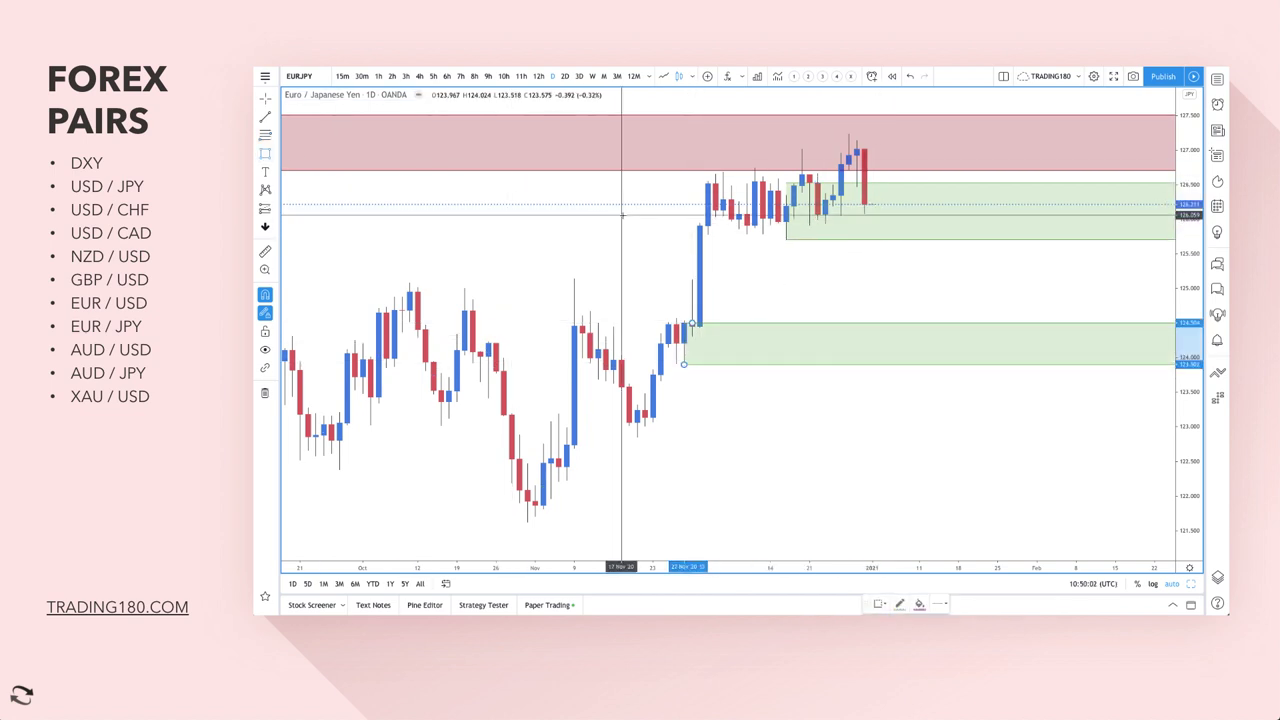
{"action": "left_click_drag", "start_coordinate": [620, 225], "coordinate": [1092, 217]}
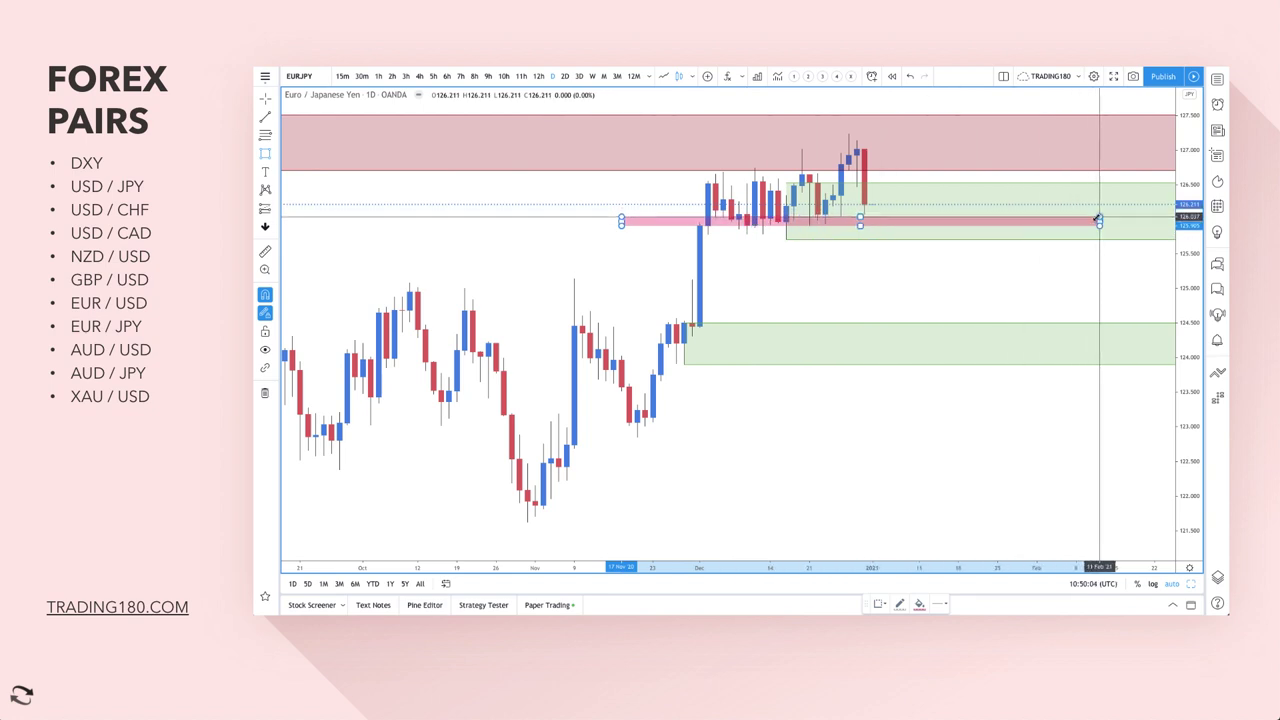
{"action": "left_click_drag", "start_coordinate": [859, 224], "coordinate": [920, 230]}
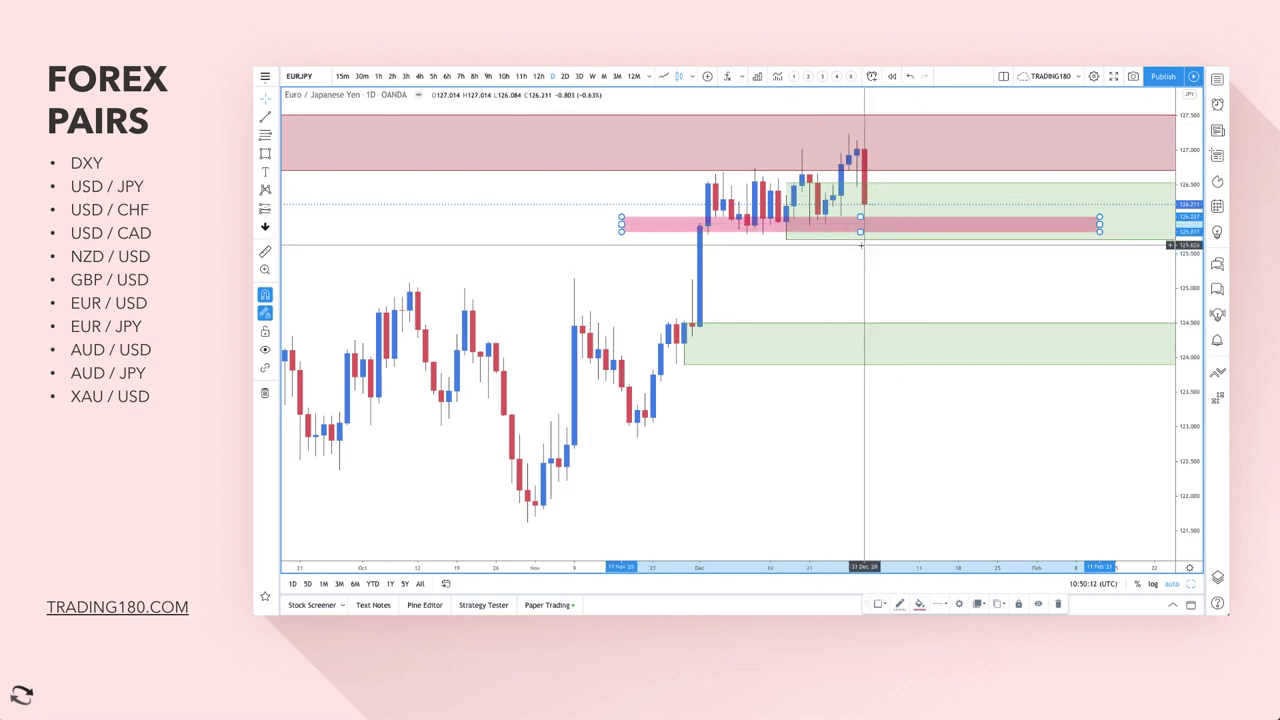
{"action": "scroll", "coordinate": [858, 232], "scroll_direction": "down", "scroll_amount": 5}
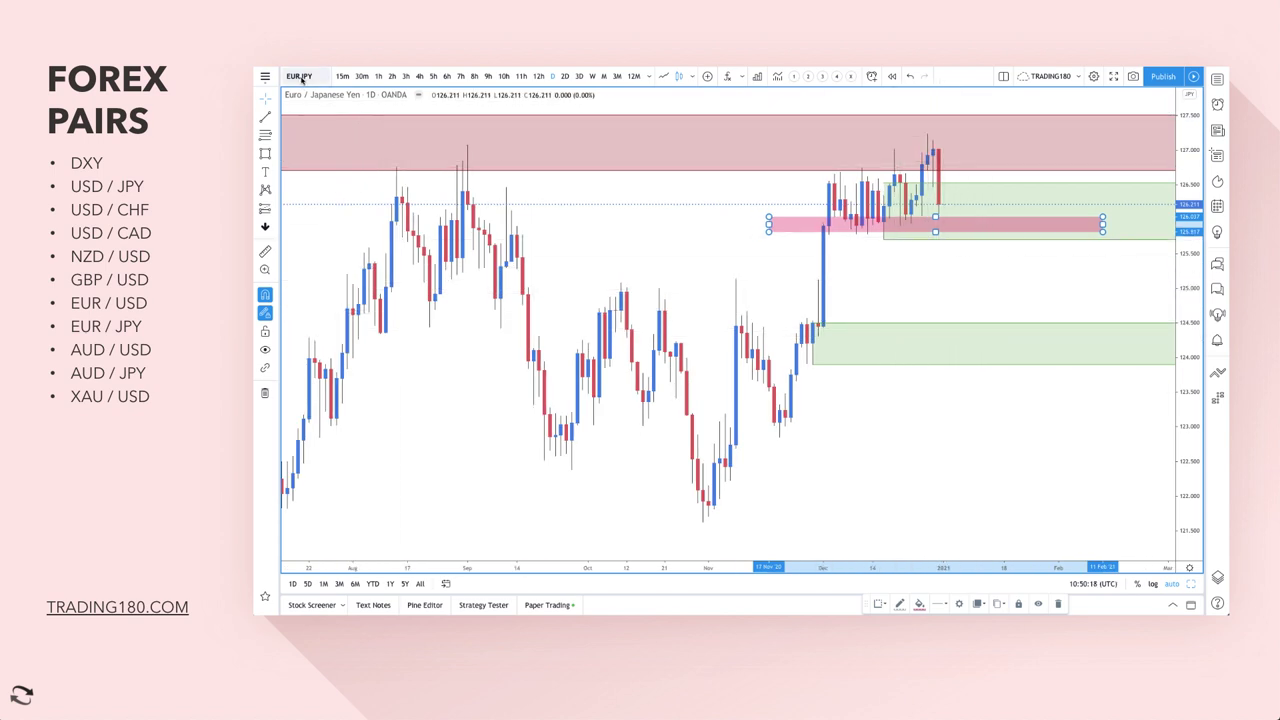
{"action": "scroll", "coordinate": [837, 295], "scroll_direction": "down", "scroll_amount": 5}
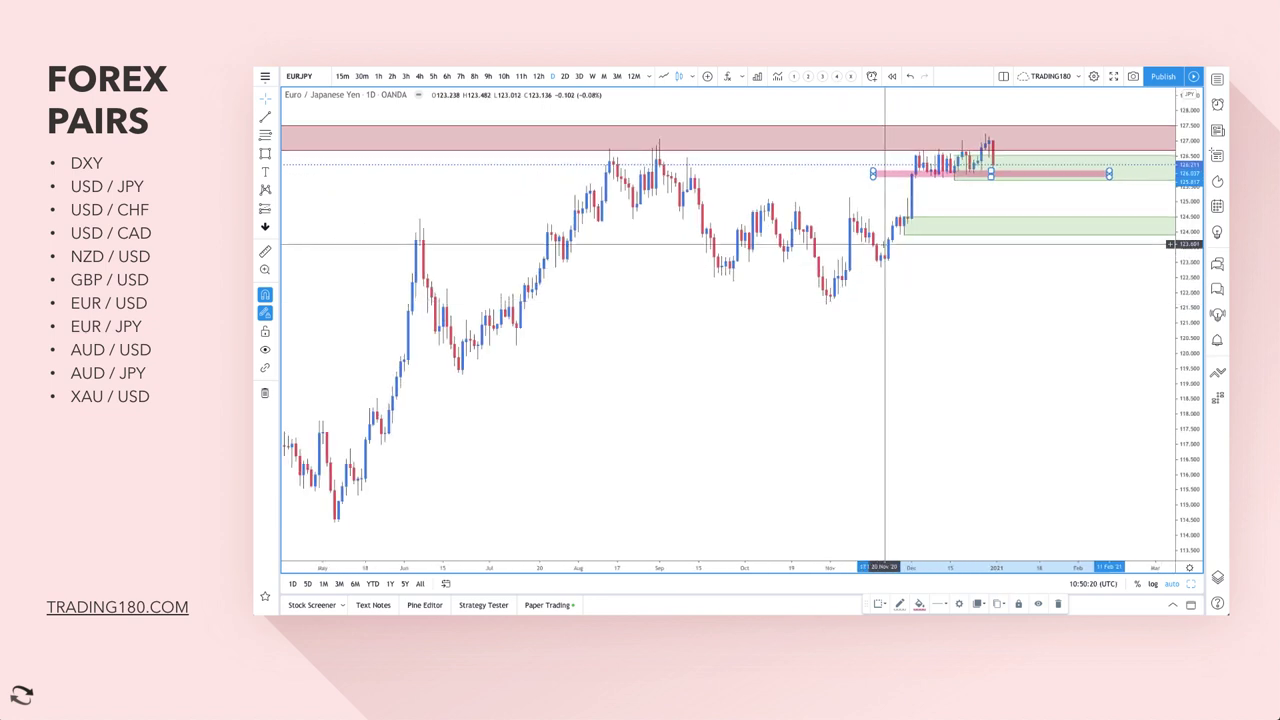
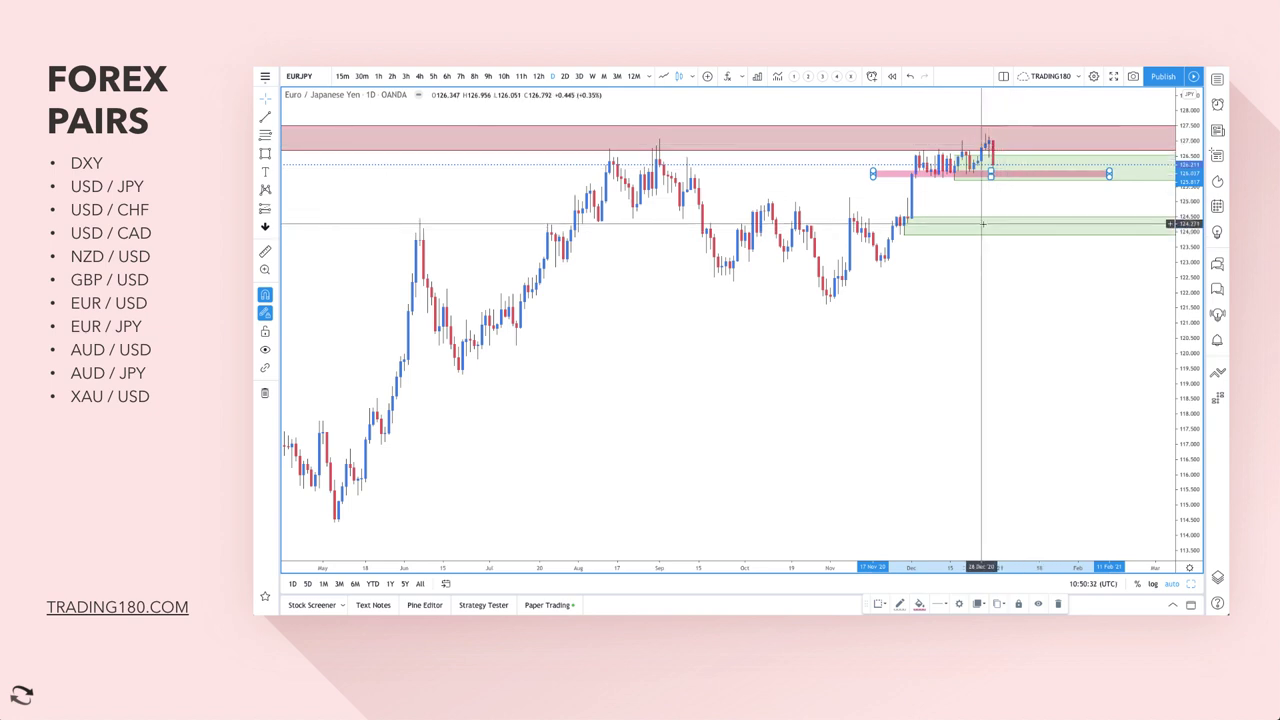
Zoom into the EUR/JPY daily chart with the scroll wheel.
{"action": "scroll", "coordinate": [985, 224], "scroll_direction": "up", "scroll_amount": 5}
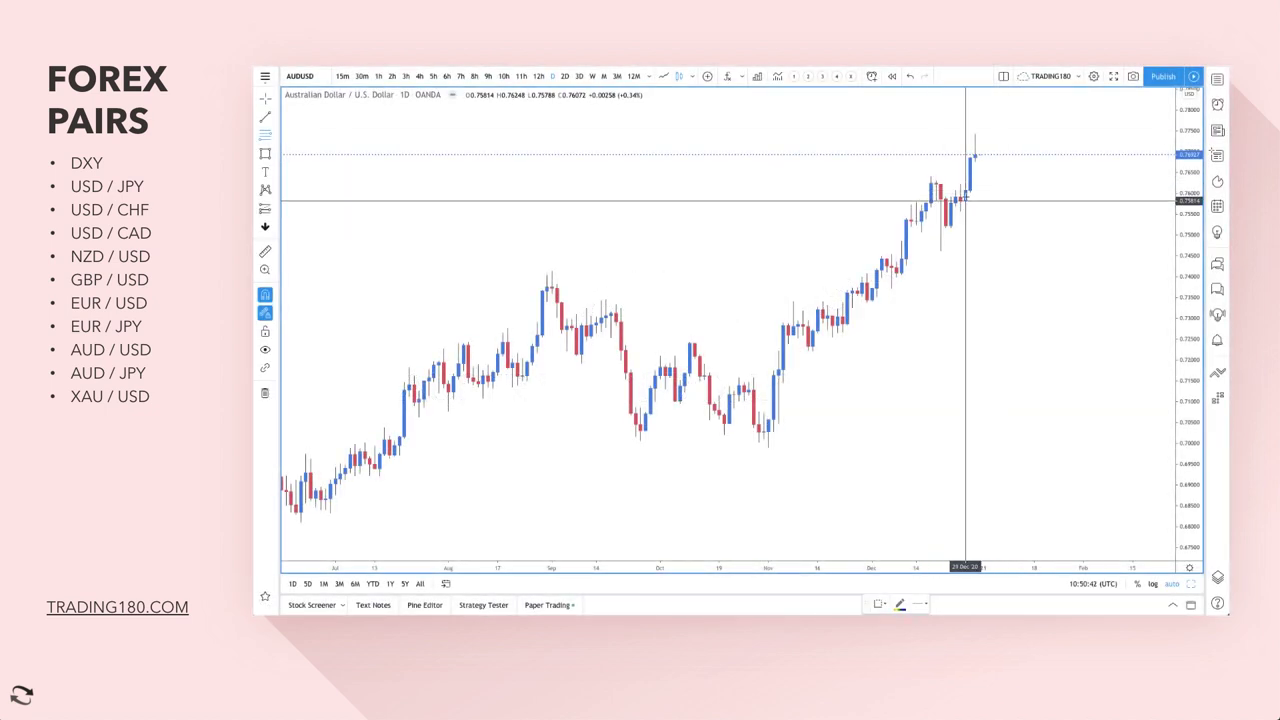
Draw three stacked green demand zones under the AUD/USD rally, the lowest near 0.722–0.730.
{"action": "left_click", "coordinate": [951, 196]}
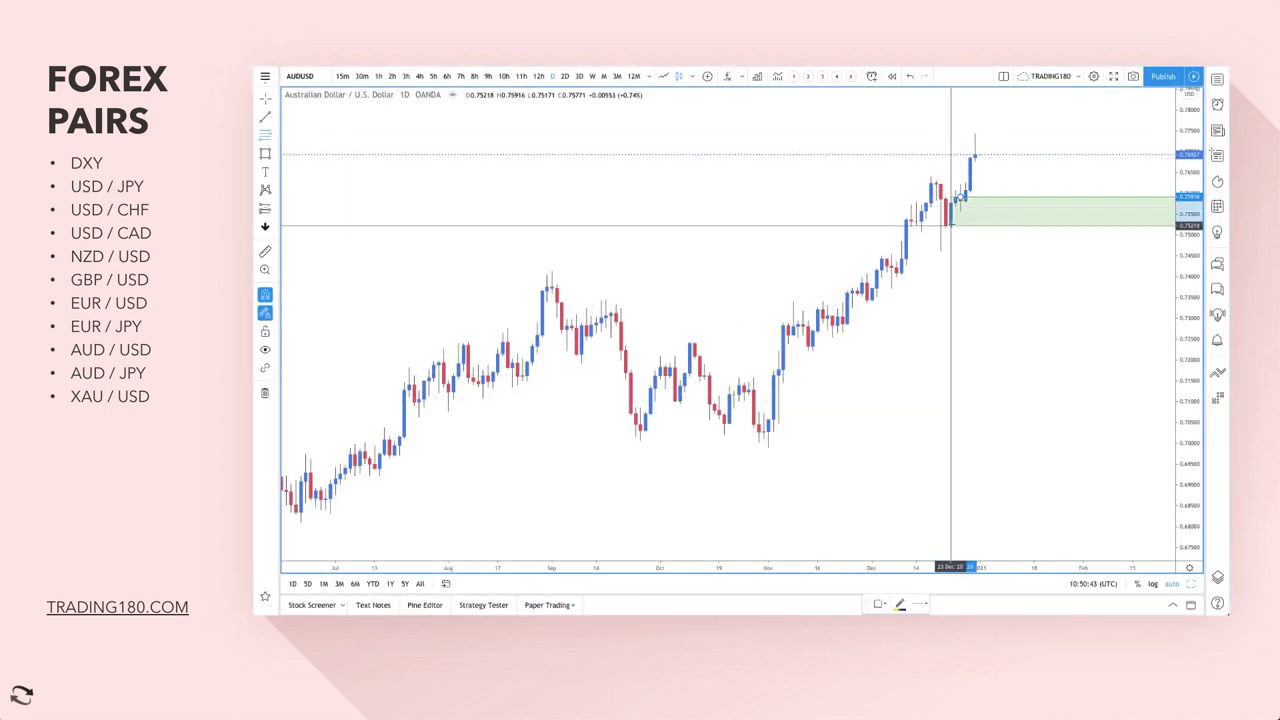
{"action": "left_click", "coordinate": [900, 268]}
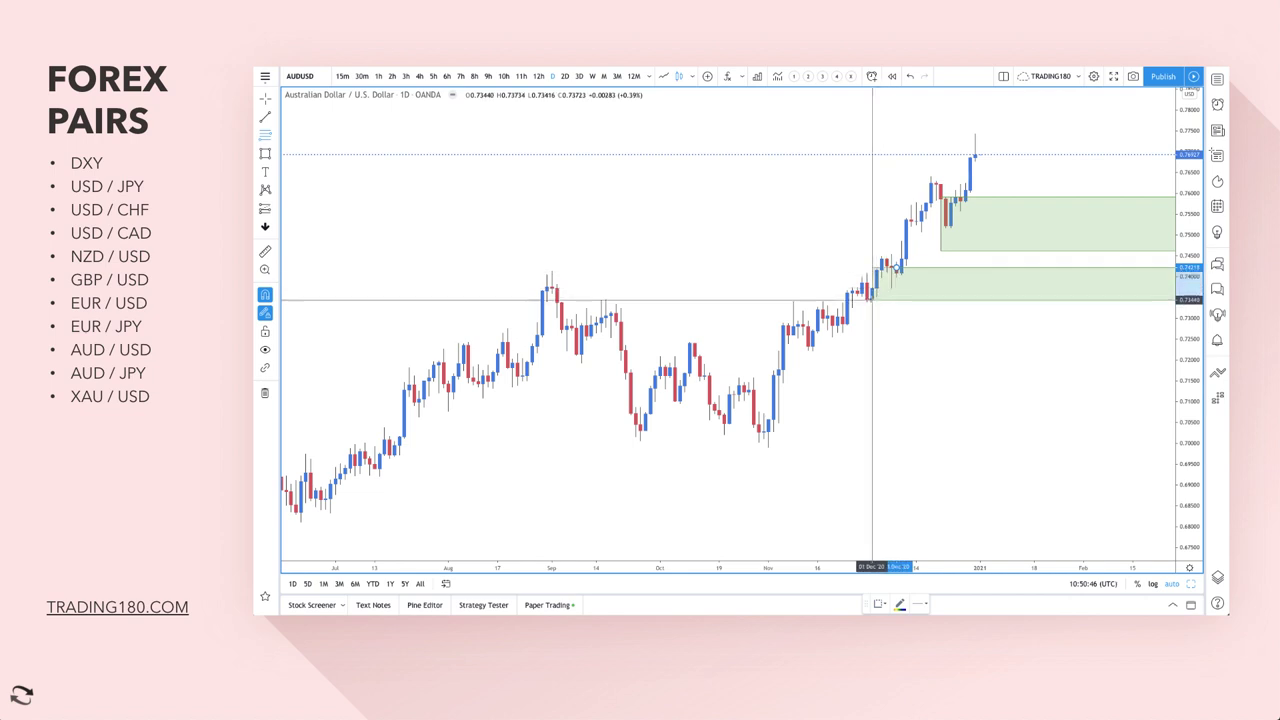
{"action": "left_click", "coordinate": [867, 299]}
{"action": "left_click", "coordinate": [846, 315]}
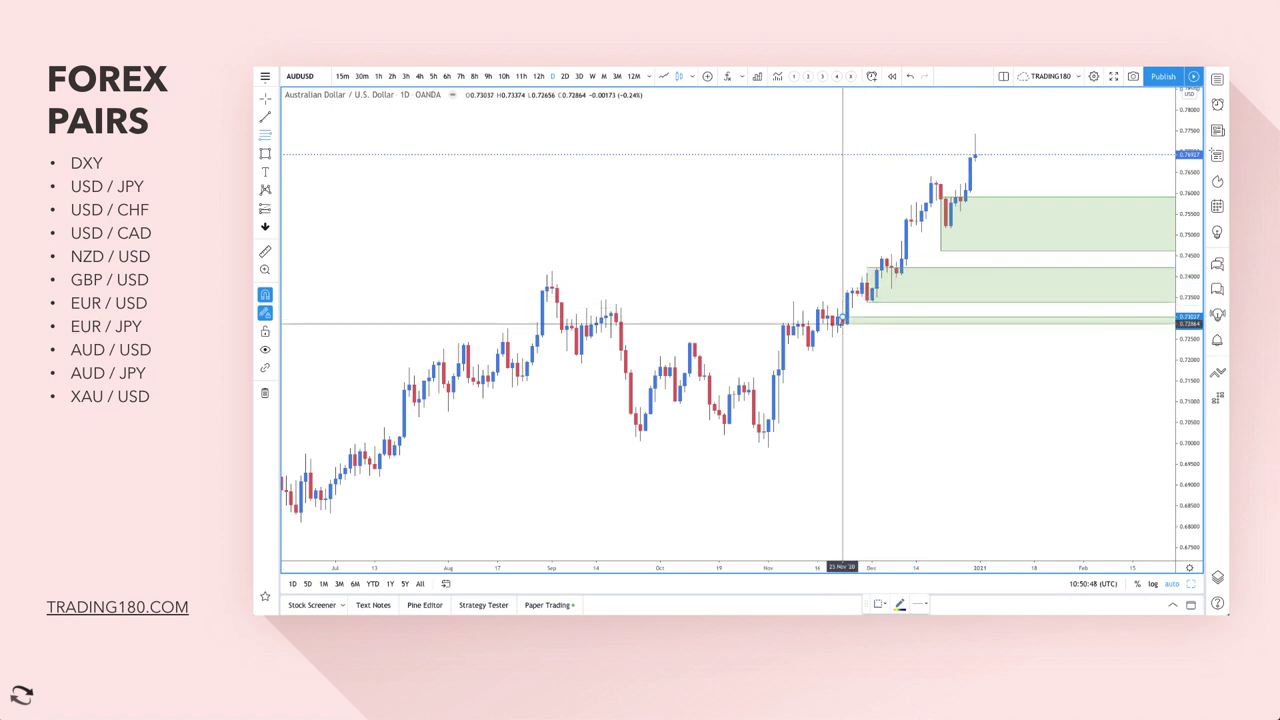
{"action": "left_click", "coordinate": [812, 350]}
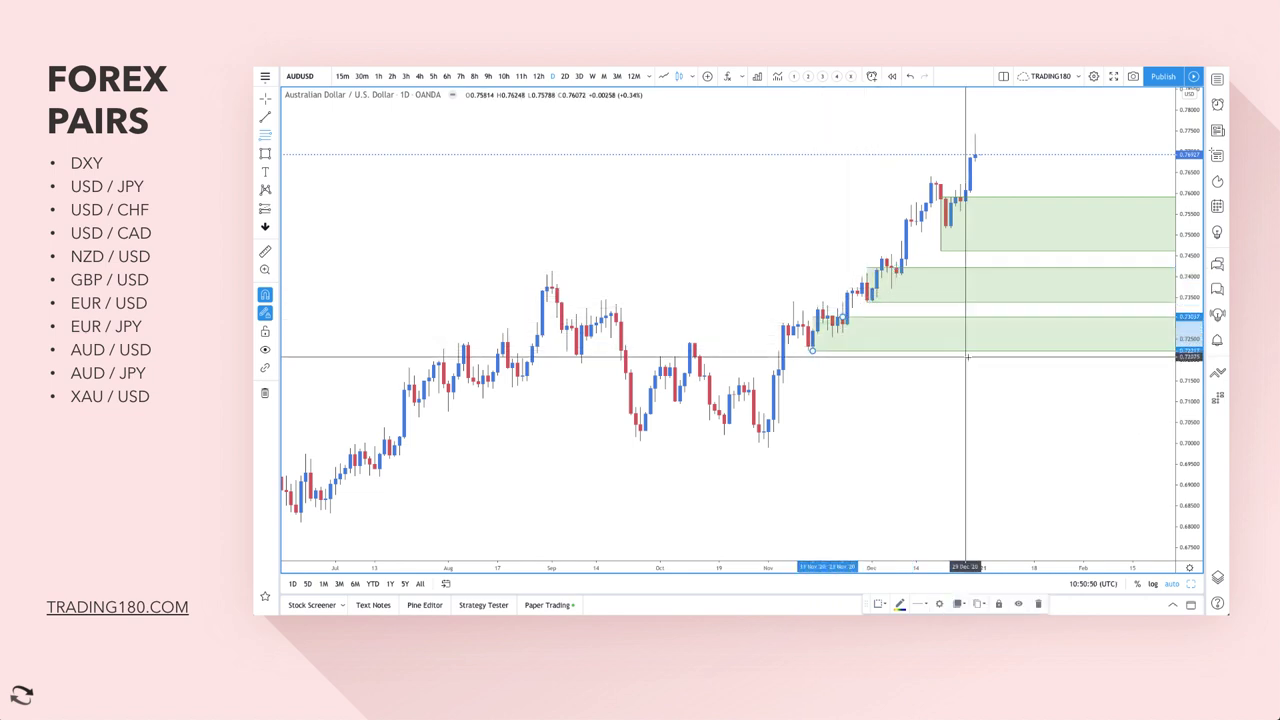
{"action": "scroll", "coordinate": [910, 332], "scroll_direction": "down", "scroll_amount": 10}
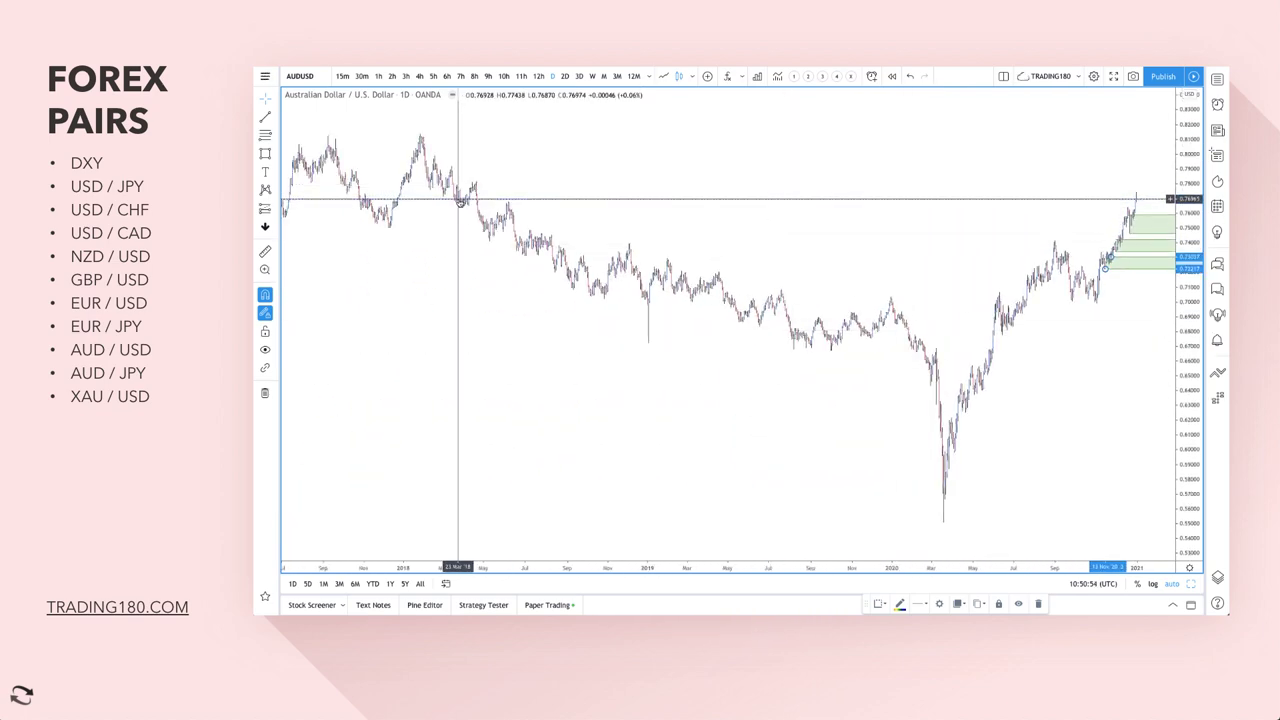
{"action": "scroll", "coordinate": [724, 210], "scroll_direction": "up", "scroll_amount": 10}
{"action": "scroll", "coordinate": [724, 224], "scroll_direction": "up", "scroll_amount": 3}
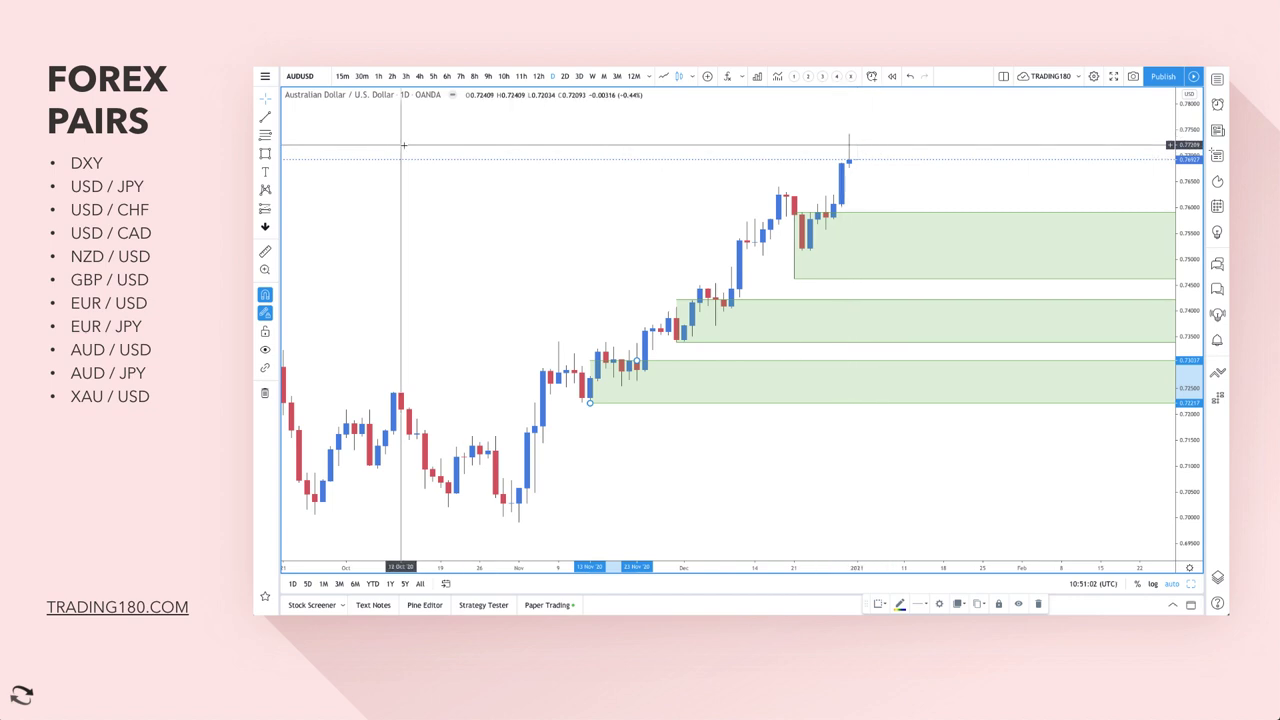
{"action": "left_click", "coordinate": [302, 156]}
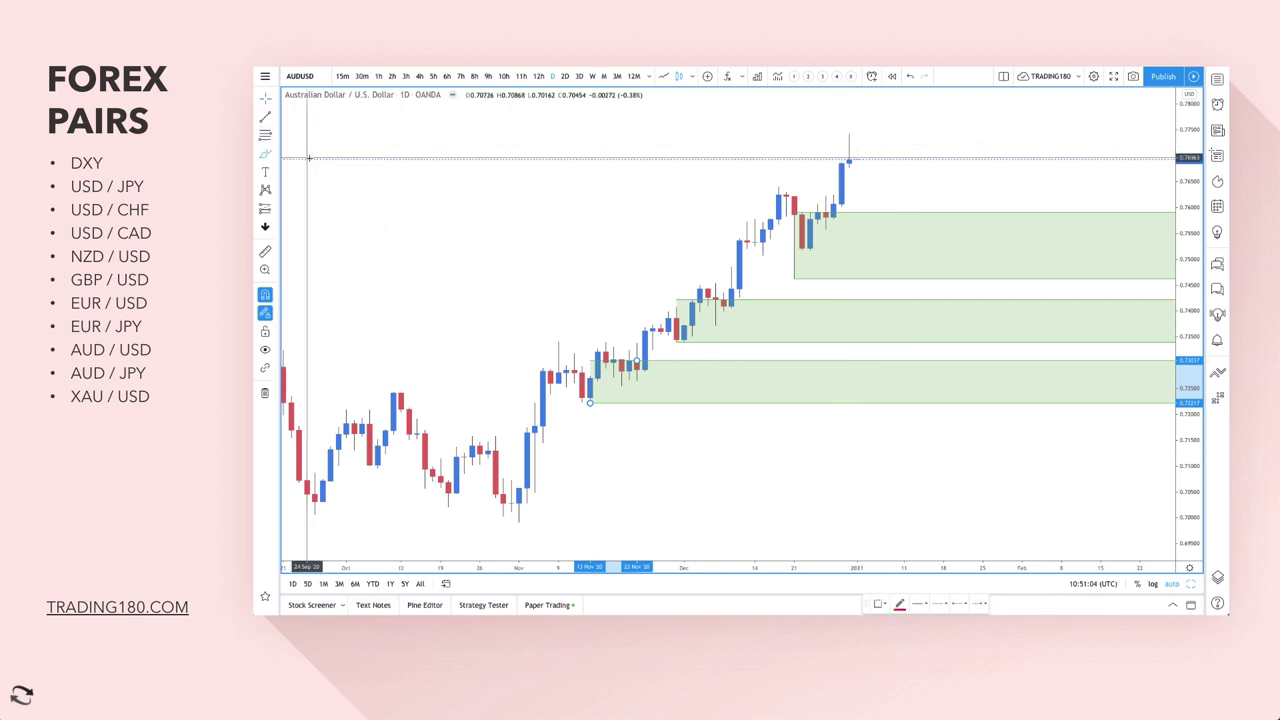
{"action": "left_click", "coordinate": [306, 174]}
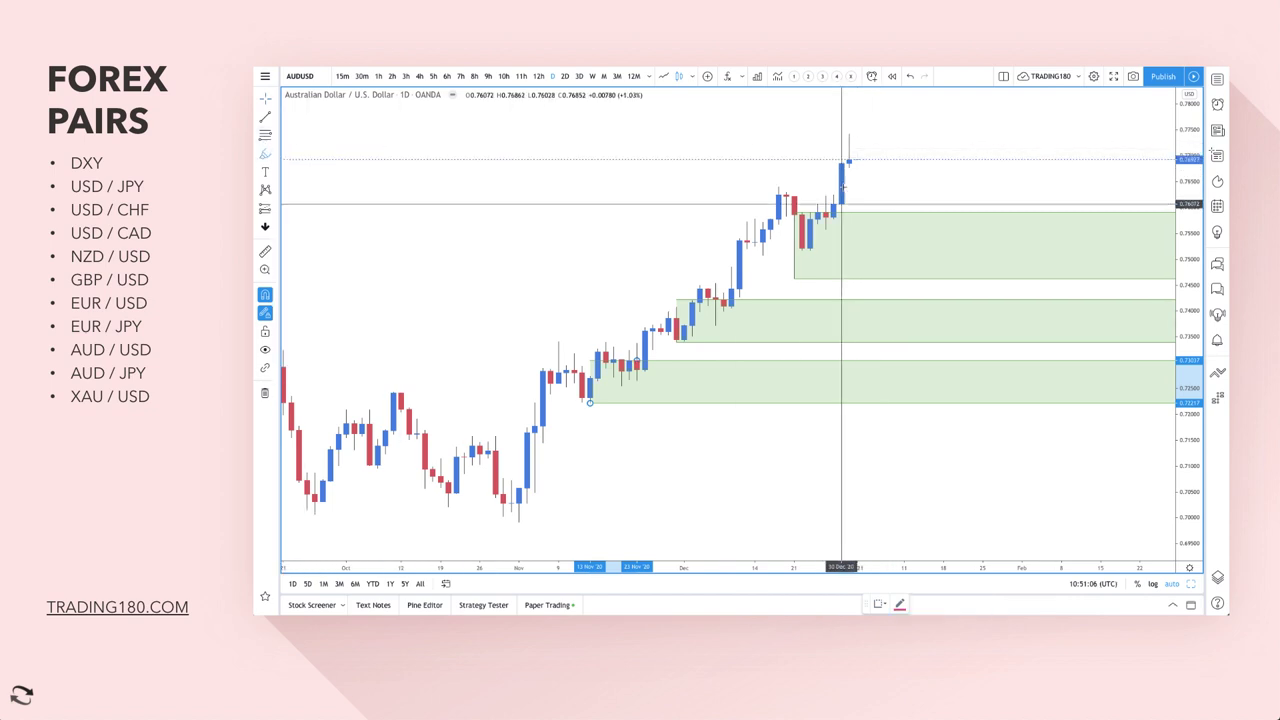
{"action": "mouse_move", "coordinate": [856, 160]}
{"action": "left_mouse_down"}
{"action": "mouse_move", "coordinate": [888, 272]}
{"action": "mouse_move", "coordinate": [905, 274]}
{"action": "mouse_move", "coordinate": [966, 136]}
{"action": "mouse_move", "coordinate": [1000, 208]}
{"action": "mouse_move", "coordinate": [1029, 200]}
{"action": "left_mouse_up"}
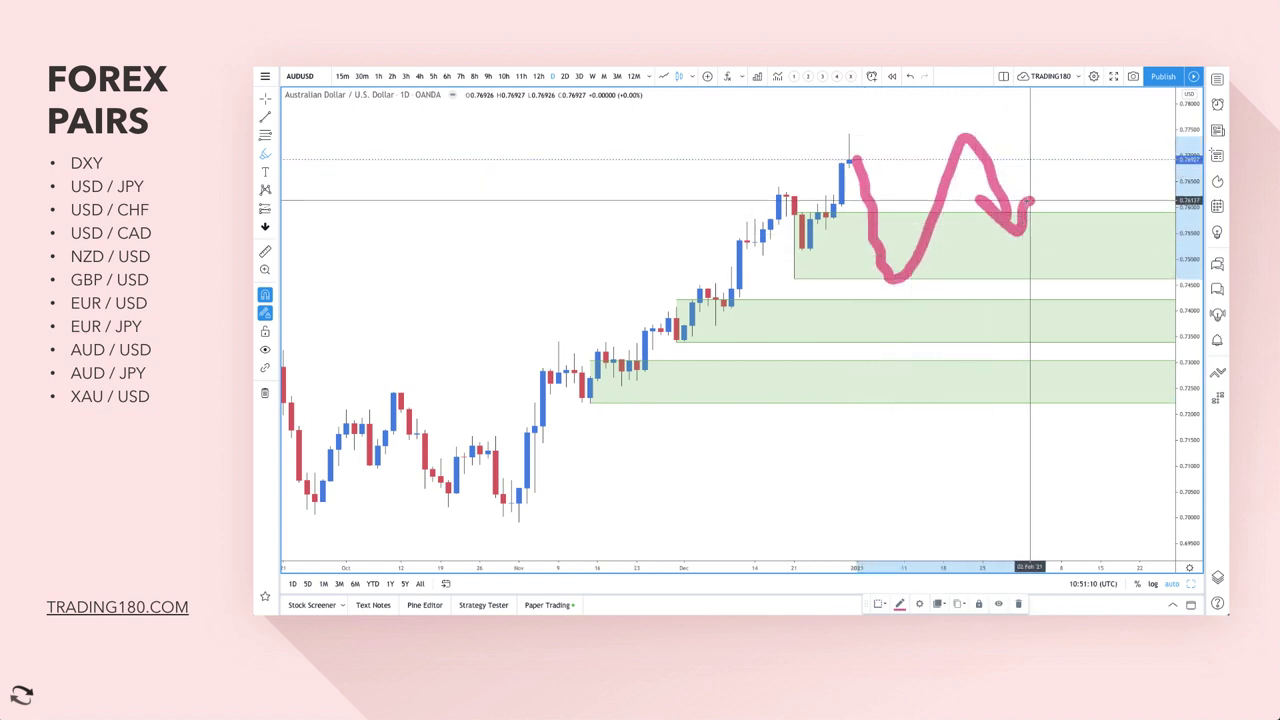
{"action": "key", "text": "Delete"}
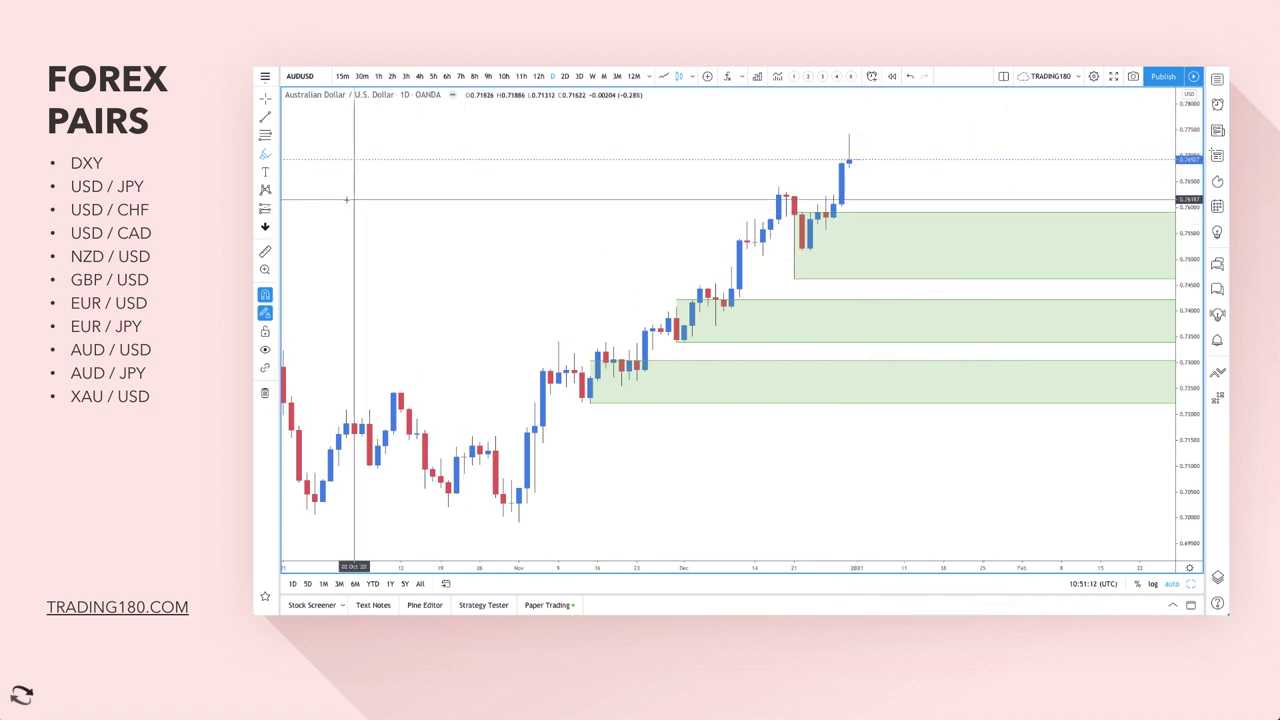
{"action": "scroll", "coordinate": [814, 286], "scroll_direction": "down", "scroll_amount": 6}
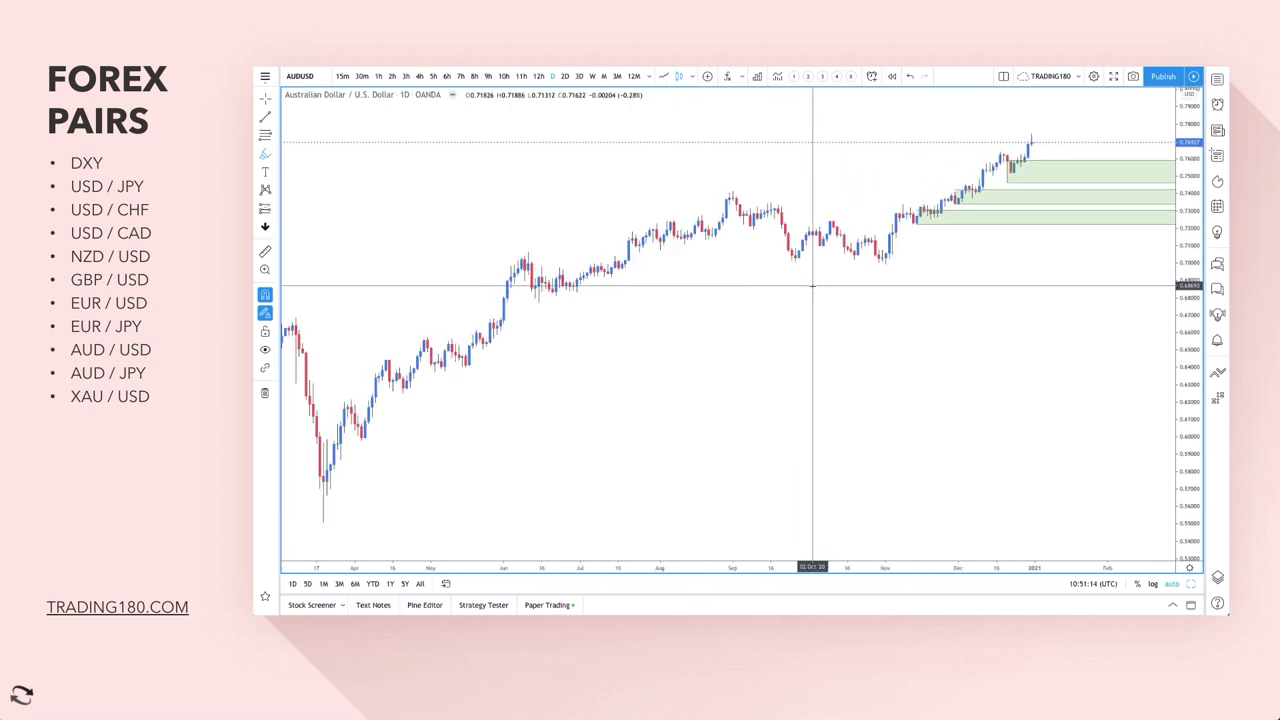
{"action": "scroll", "coordinate": [979, 205], "scroll_direction": "up", "scroll_amount": 2}
{"action": "scroll", "coordinate": [979, 205], "scroll_direction": "up", "scroll_amount": 3}
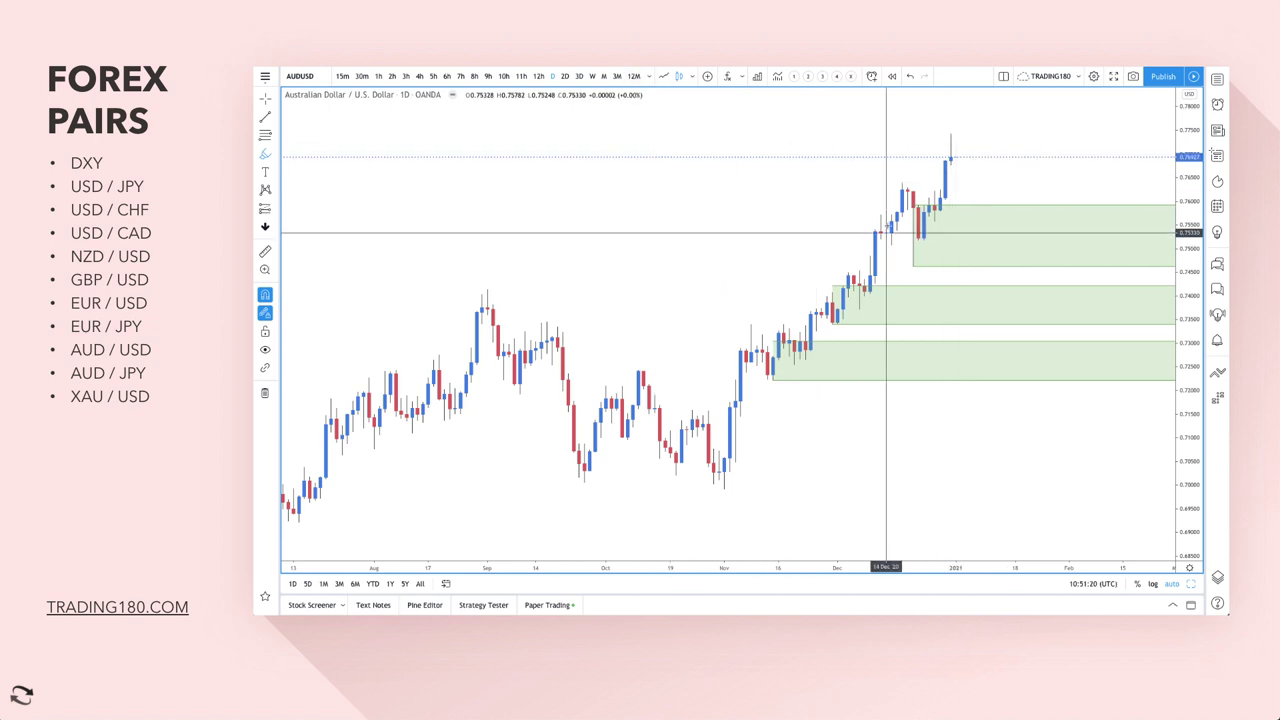
{"action": "scroll", "coordinate": [887, 226], "scroll_direction": "down", "scroll_amount": 10}
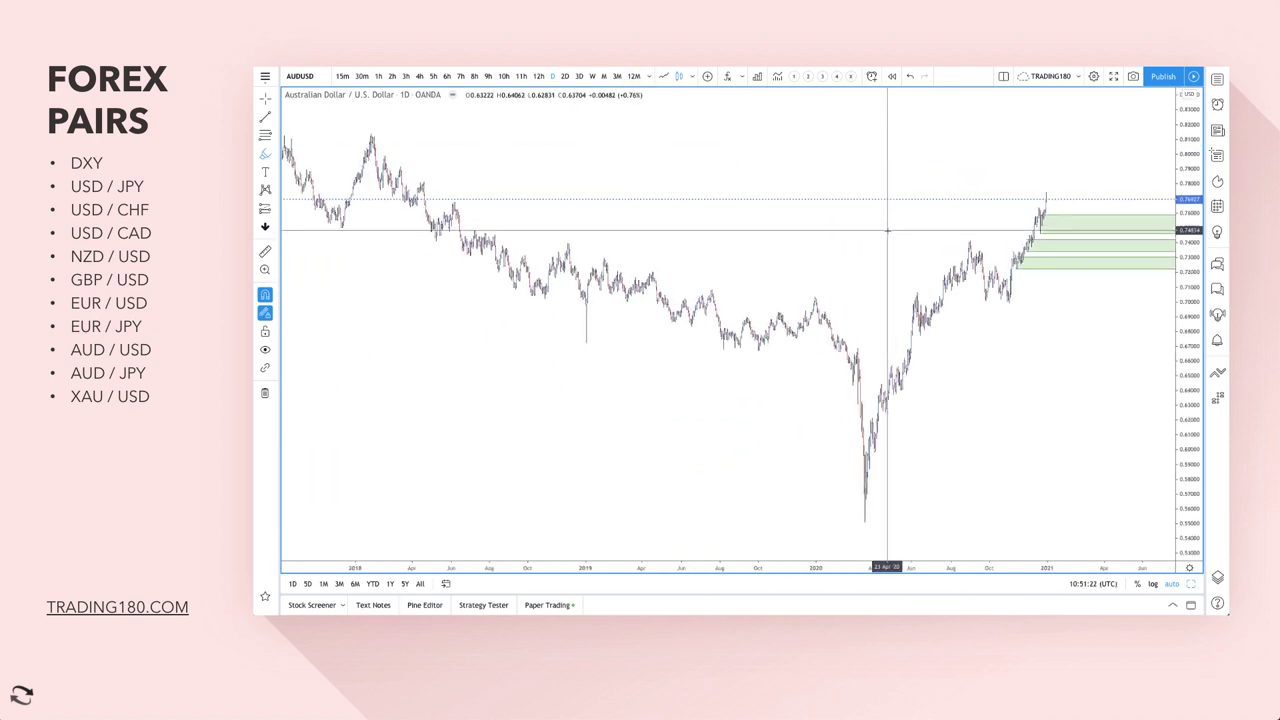
{"action": "scroll", "coordinate": [885, 233], "scroll_direction": "down", "scroll_amount": 3}
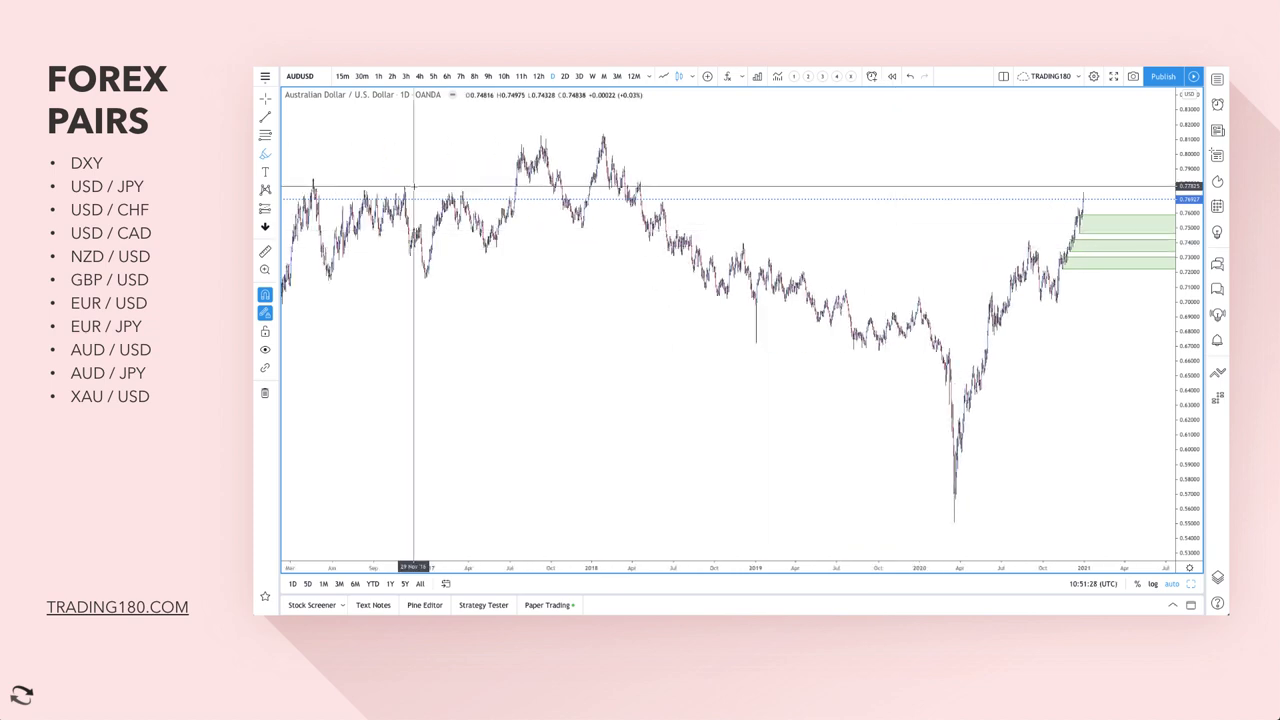
Draw a thin pink rectangle band at about 0.7506–0.7531 through the top green zone.
{"action": "left_click", "coordinate": [274, 136]}
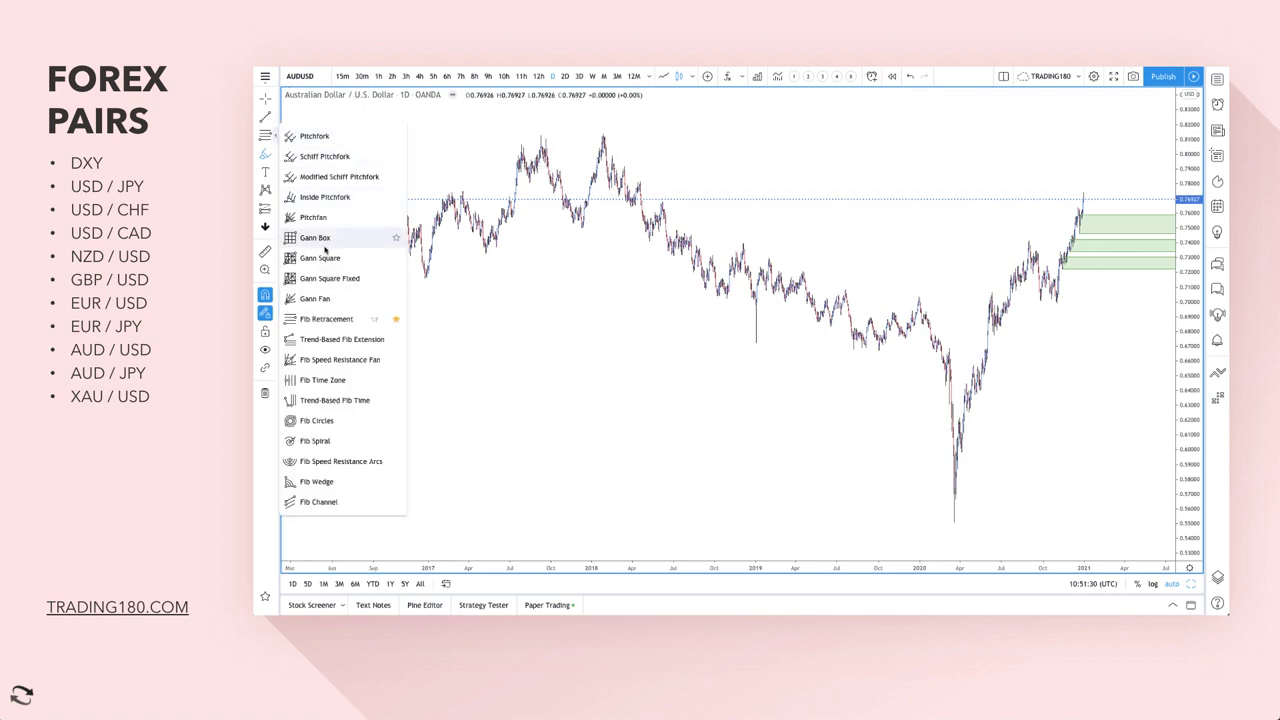
{"action": "left_click", "coordinate": [274, 156]}
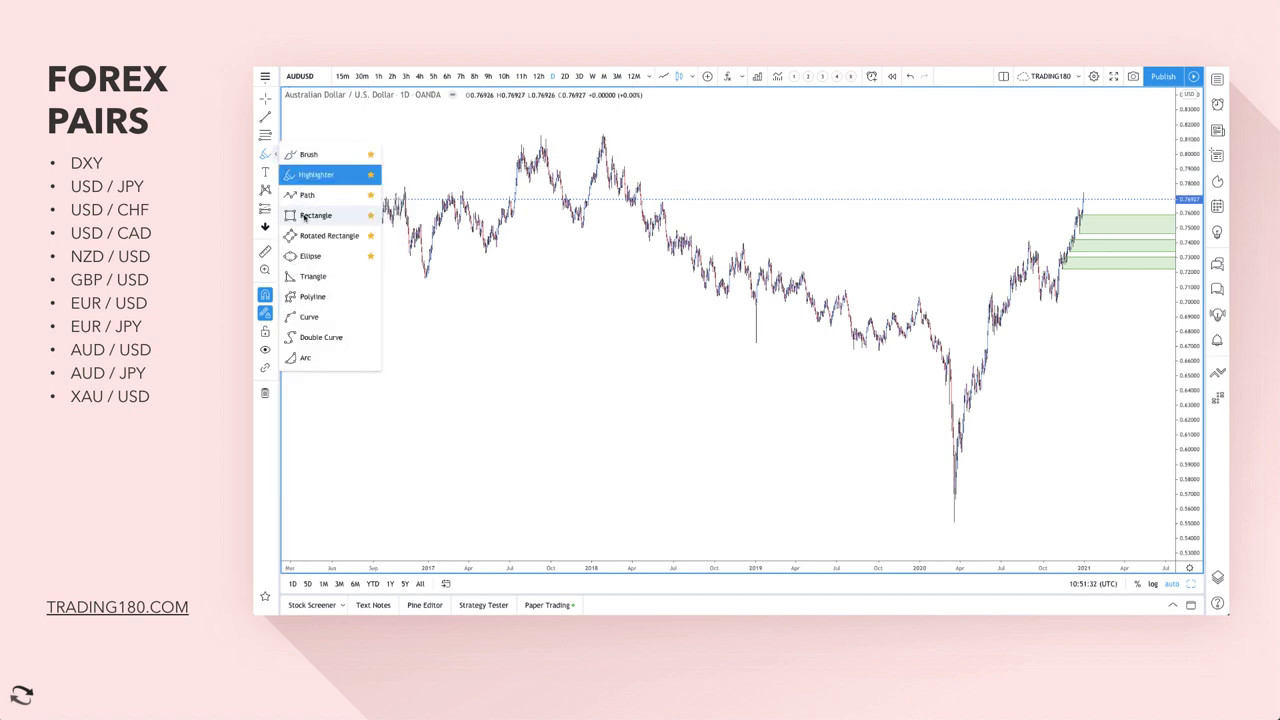
{"action": "left_click", "coordinate": [312, 215]}
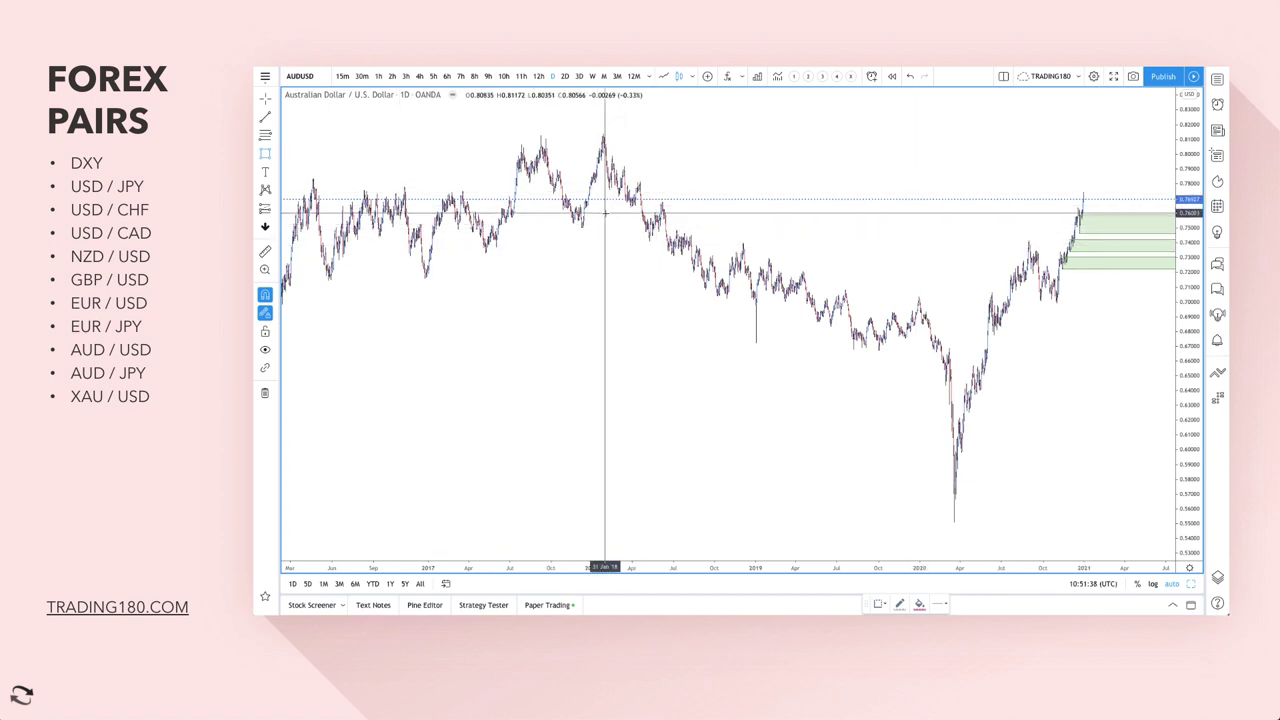
{"action": "left_click_drag", "start_coordinate": [555, 228], "coordinate": [1136, 225]}
{"action": "scroll", "coordinate": [1000, 270], "scroll_direction": "up", "scroll_amount": 10}
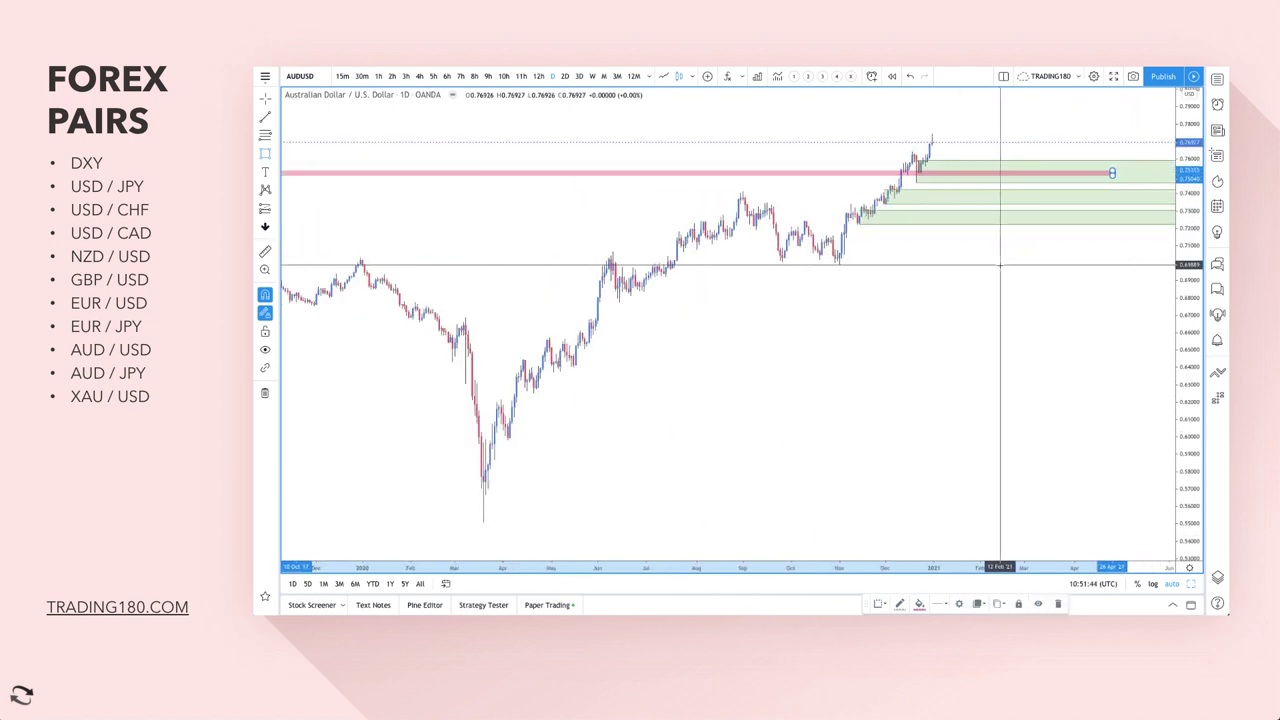
{"action": "scroll", "coordinate": [830, 297], "scroll_direction": "left", "scroll_amount": 5}
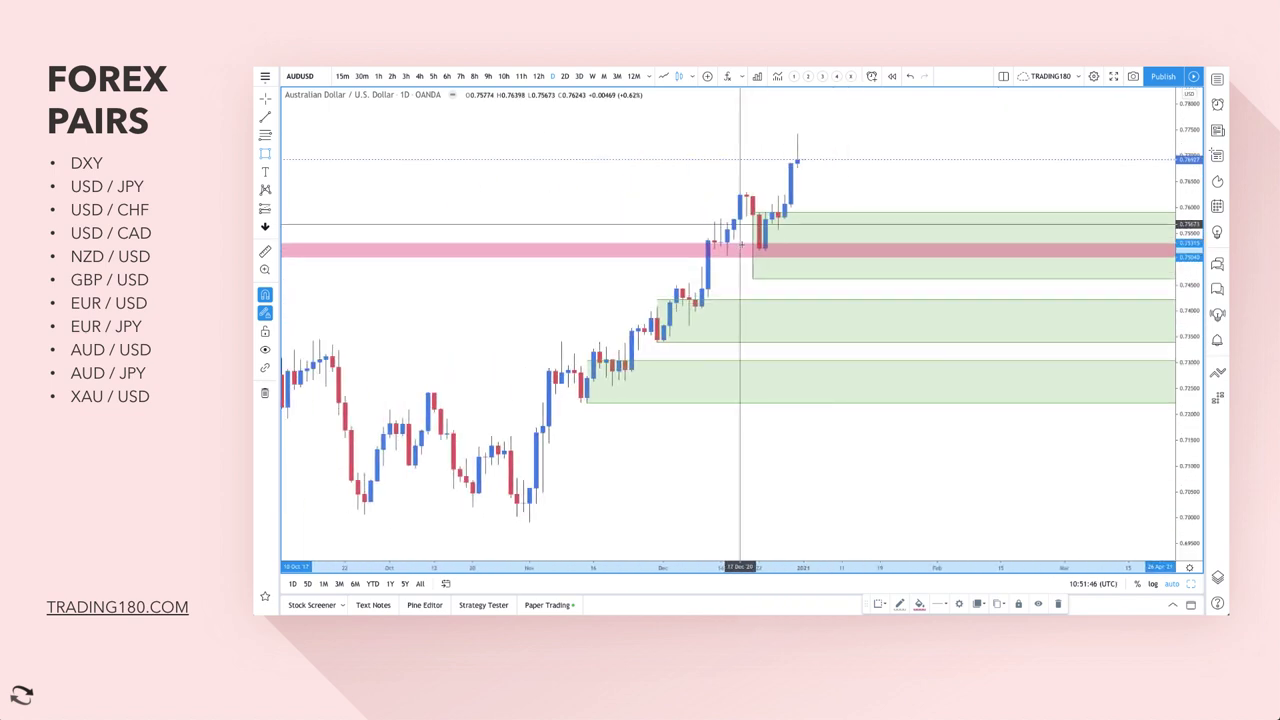
{"action": "scroll", "coordinate": [871, 257], "scroll_direction": "right", "scroll_amount": 1}
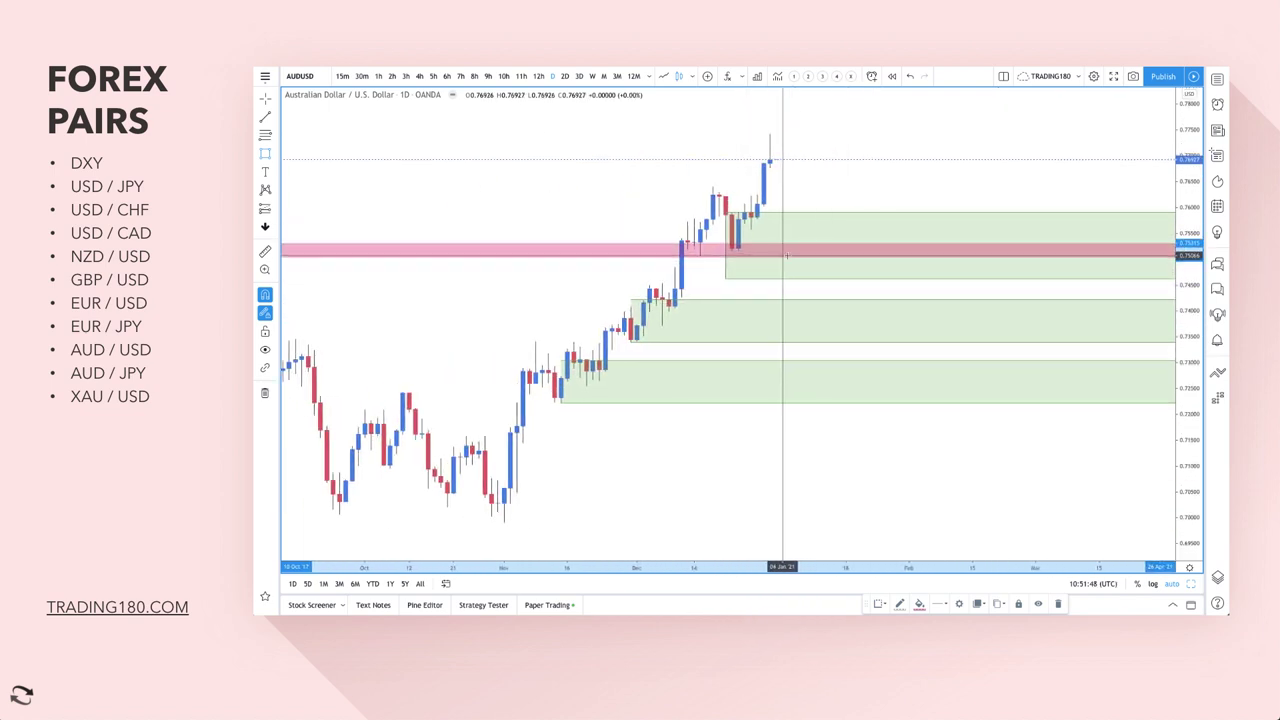
{"action": "scroll", "coordinate": [740, 275], "scroll_direction": "up", "scroll_amount": 3}
{"action": "scroll", "coordinate": [740, 275], "scroll_direction": "right", "scroll_amount": 2}
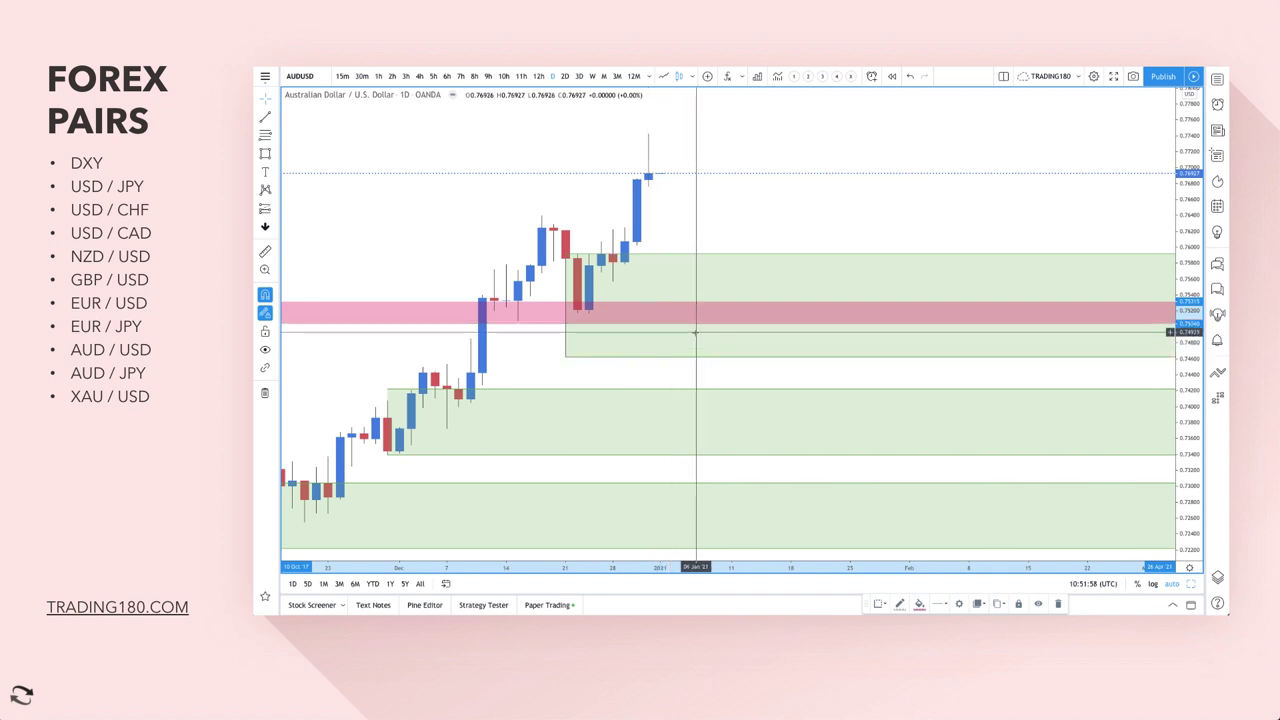
Add pink highlighter strokes: one falling from the latest candles, one arrow rising up-right.
{"action": "left_click", "coordinate": [275, 153]}
{"action": "left_click", "coordinate": [315, 174]}
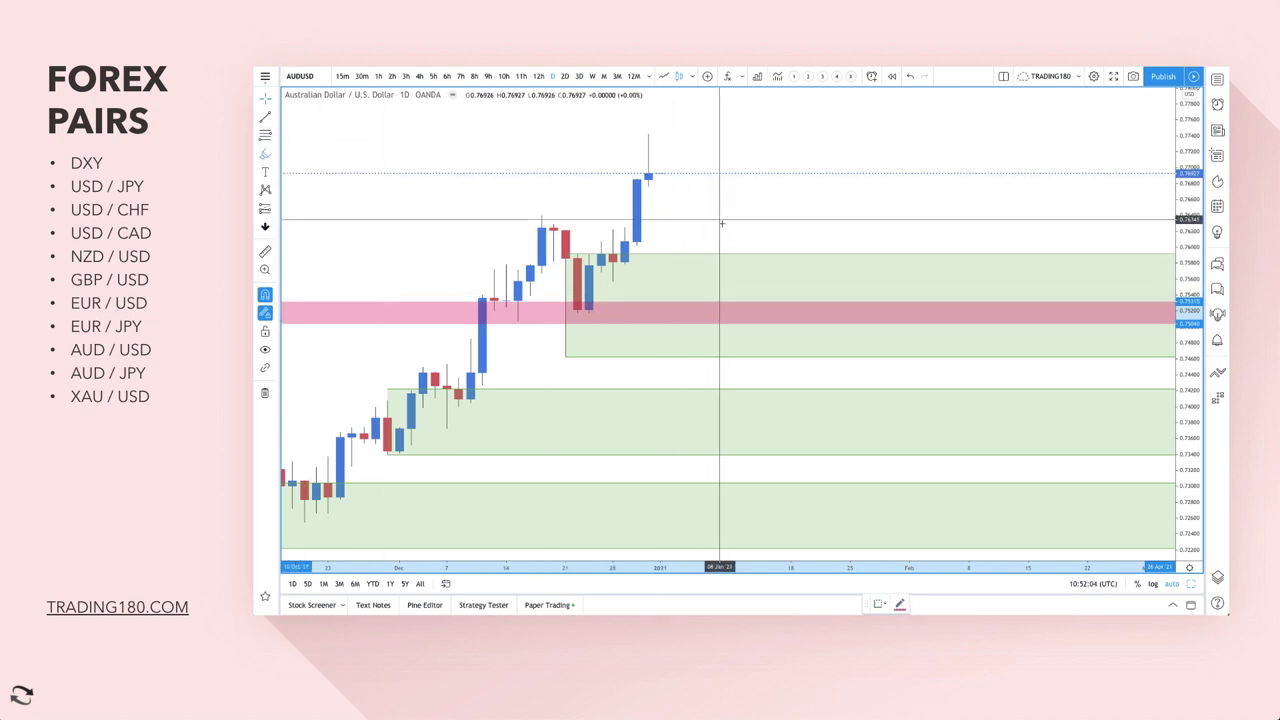
{"action": "scroll", "coordinate": [698, 196], "scroll_direction": "down", "scroll_amount": 2}
{"action": "mouse_move", "coordinate": [771, 160]}
{"action": "left_mouse_down"}
{"action": "mouse_move", "coordinate": [820, 256]}
{"action": "mouse_move", "coordinate": [866, 212]}
{"action": "left_mouse_up"}
{"action": "left_click_drag", "start_coordinate": [857, 280], "coordinate": [908, 235]}
{"action": "scroll", "coordinate": [873, 350], "scroll_direction": "down", "scroll_amount": 2}
{"action": "scroll", "coordinate": [873, 350], "scroll_direction": "down", "scroll_amount": 2}
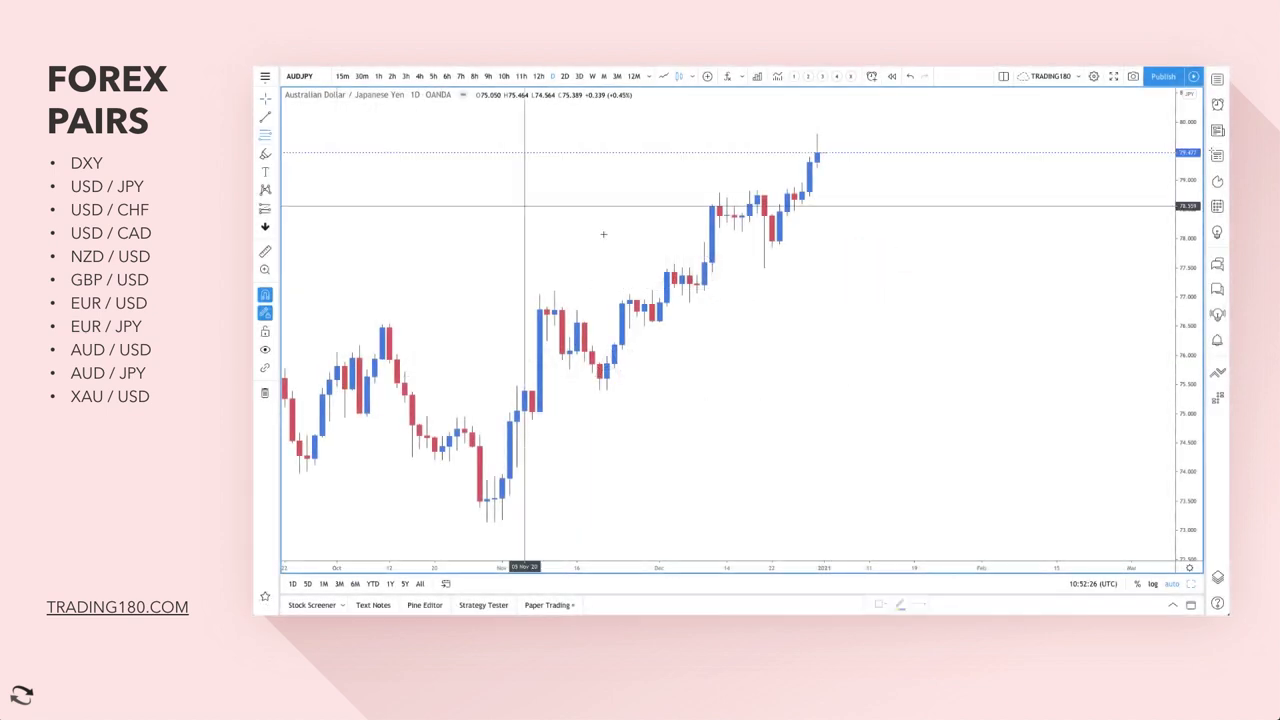
Zoom into recent AUD/JPY candles and draw green demand zones down to about 76.9–77.2.
{"action": "scroll", "coordinate": [818, 320], "scroll_direction": "down", "scroll_amount": 8}
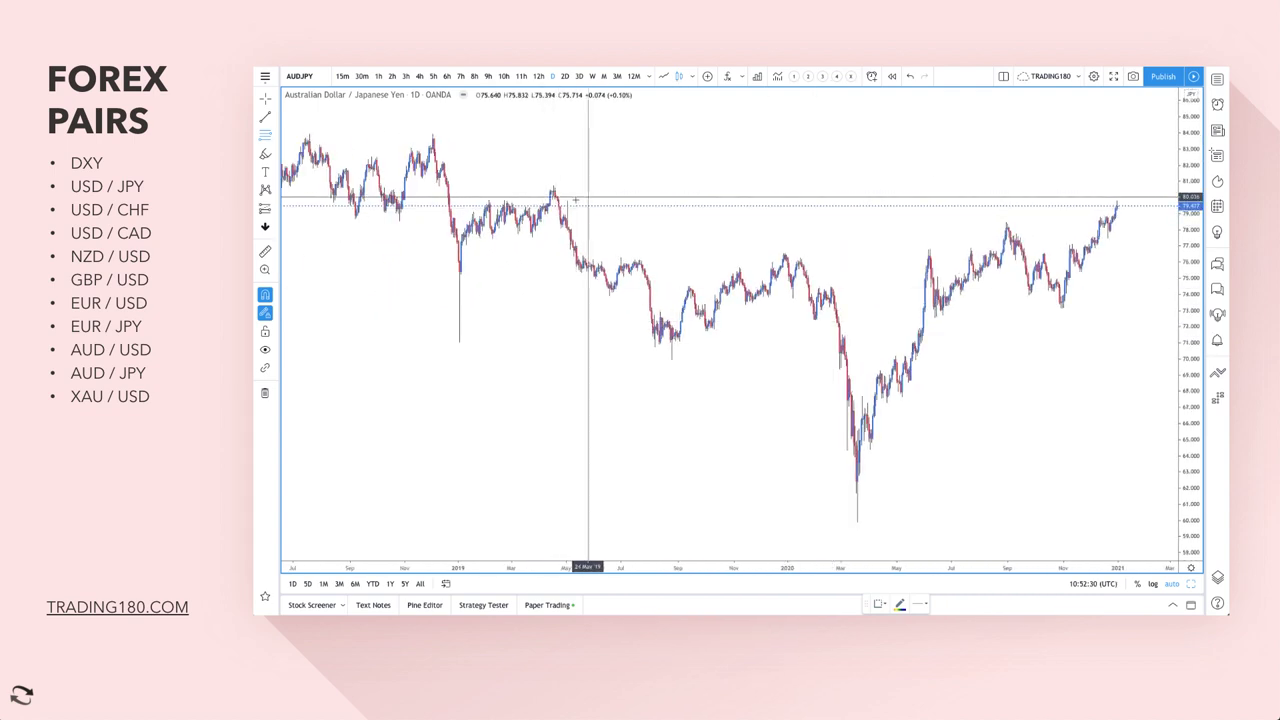
{"action": "scroll", "coordinate": [620, 208], "scroll_direction": "up", "scroll_amount": 5}
{"action": "scroll", "coordinate": [602, 210], "scroll_direction": "right", "scroll_amount": 10}
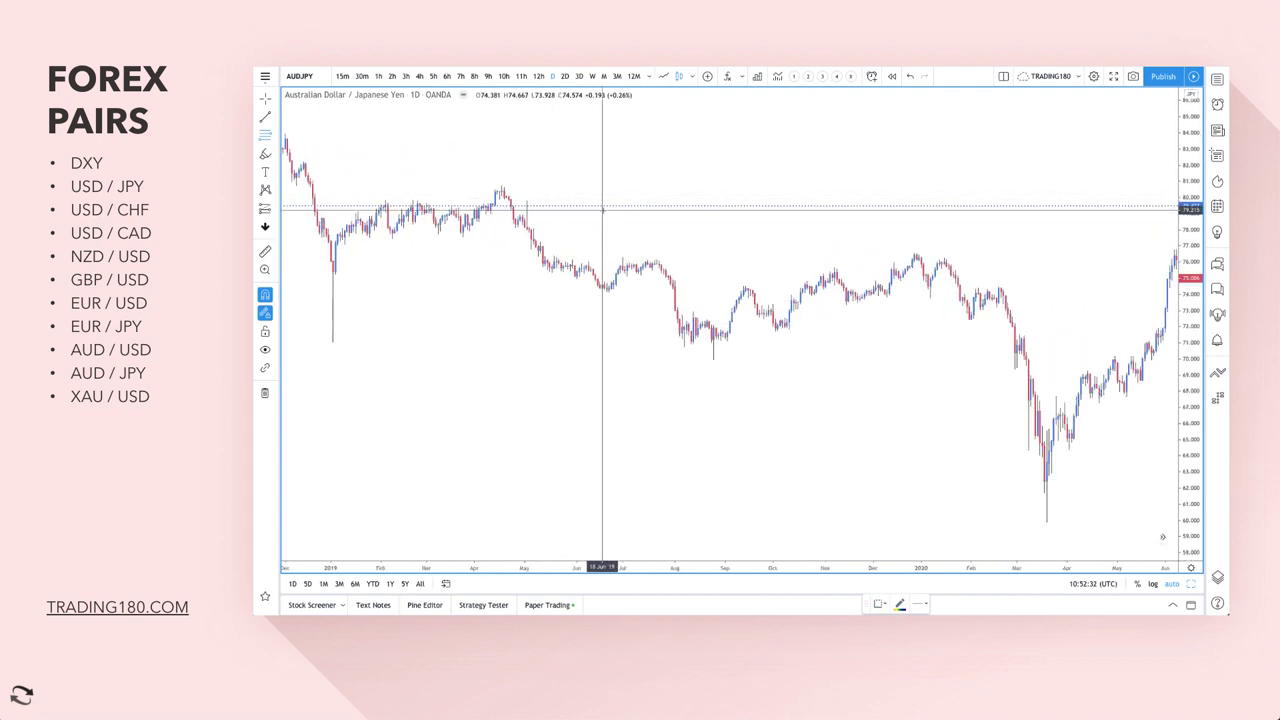
{"action": "scroll", "coordinate": [806, 189], "scroll_direction": "up", "scroll_amount": 10}
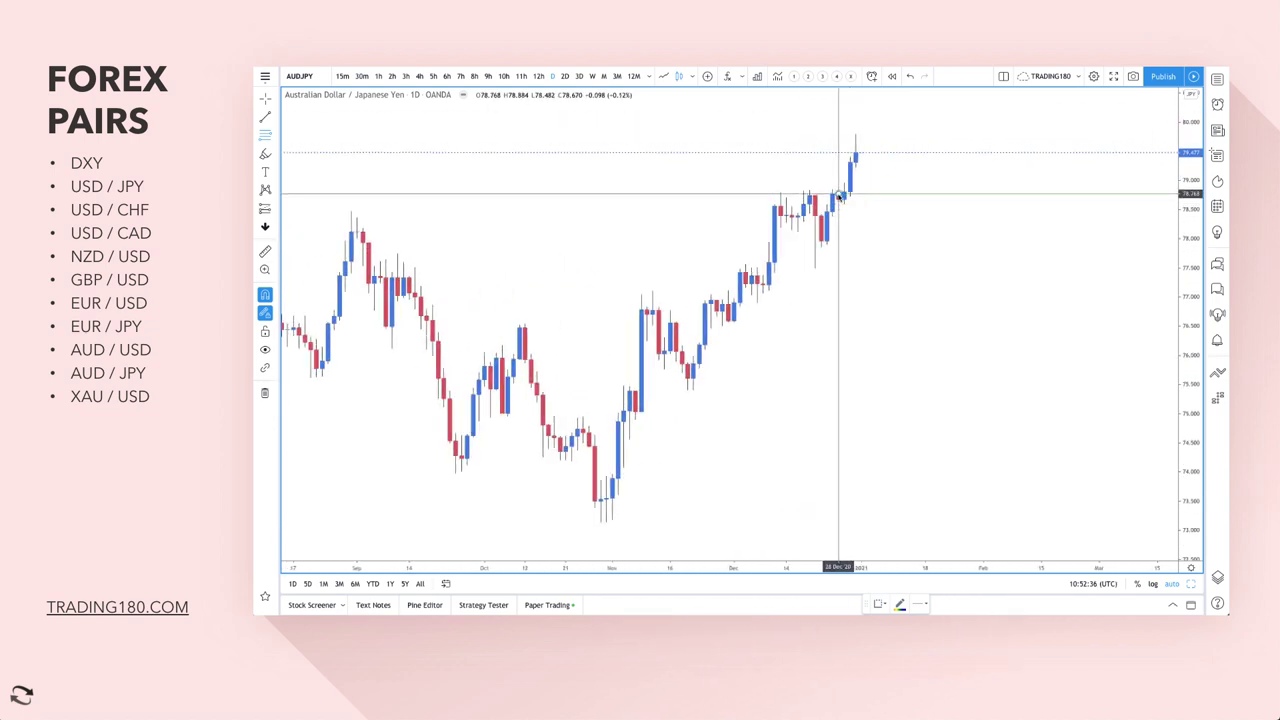
{"action": "left_click_drag", "start_coordinate": [838, 193], "coordinate": [838, 210]}
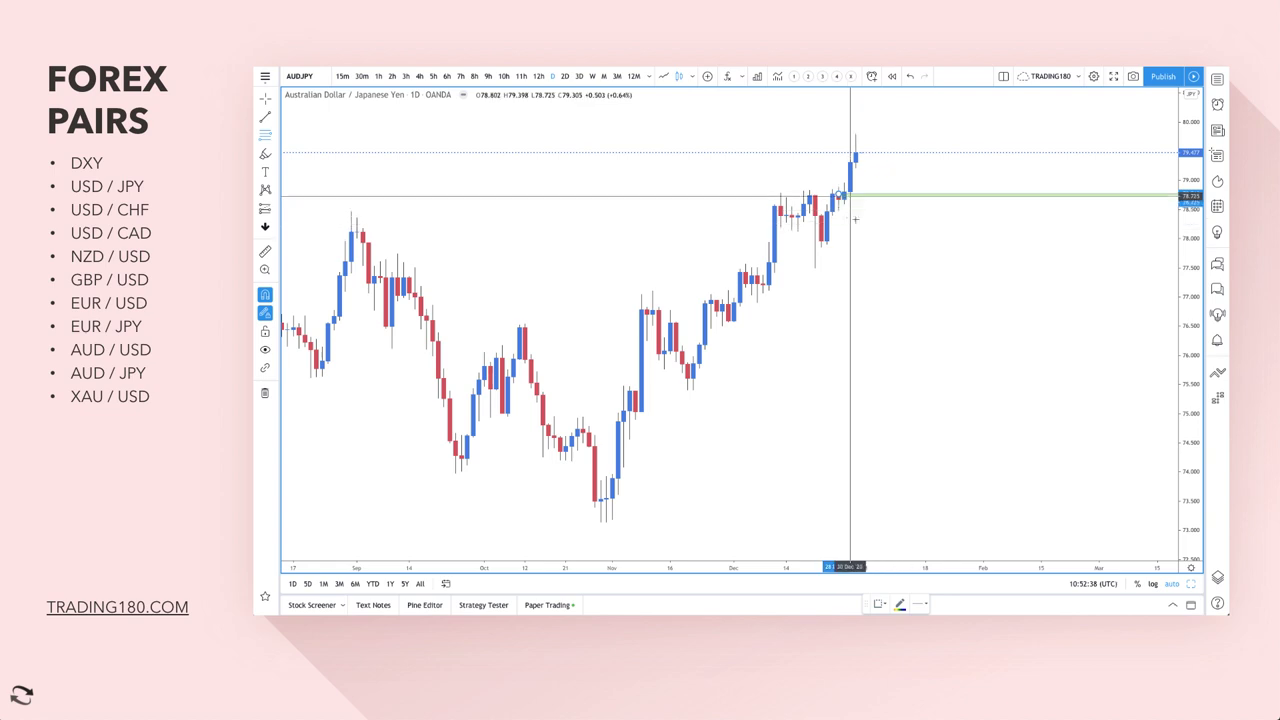
{"action": "mouse_move", "coordinate": [826, 214]}
{"action": "left_mouse_down"}
{"action": "mouse_move", "coordinate": [815, 269]}
{"action": "mouse_move", "coordinate": [757, 302]}
{"action": "left_mouse_up"}
{"action": "scroll", "coordinate": [800, 300], "scroll_direction": "up", "scroll_amount": 4}
{"action": "scroll", "coordinate": [700, 280], "scroll_direction": "up", "scroll_amount": 3}
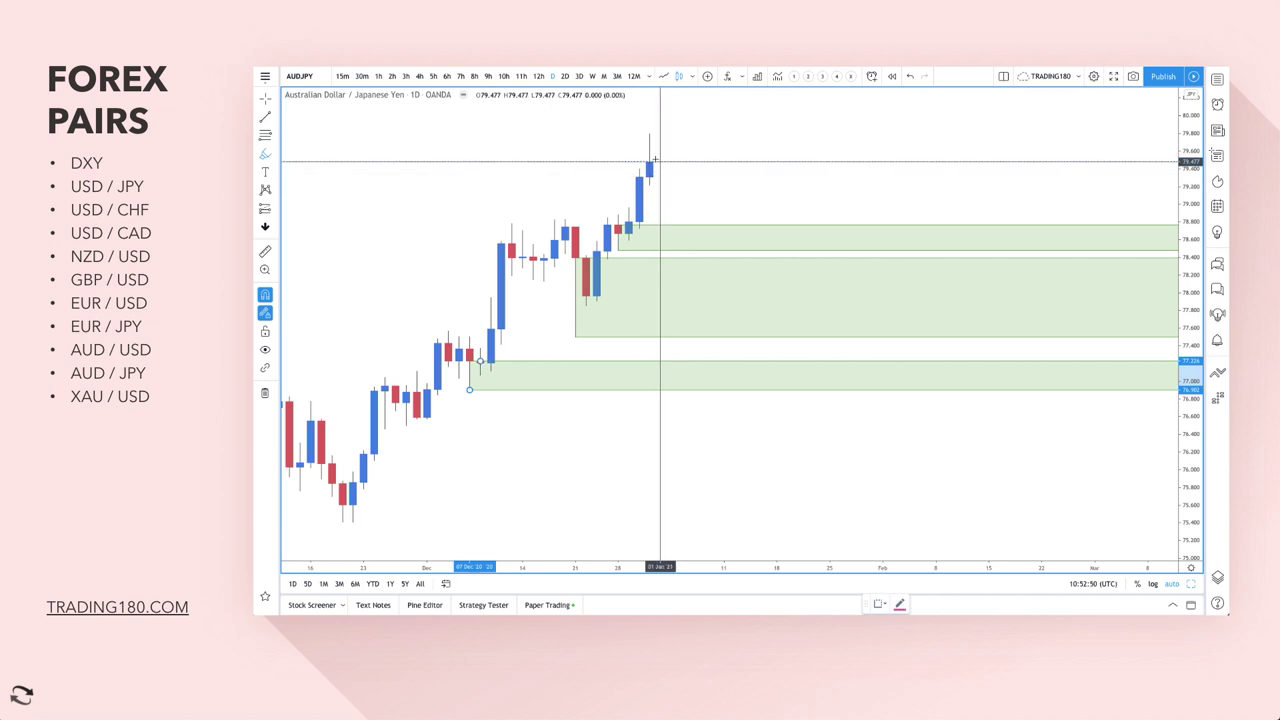
Replace a stray pink stroke with two thin pink bands near 78.7 and 77.5.
{"action": "mouse_move", "coordinate": [655, 158]}
{"action": "left_mouse_down"}
{"action": "mouse_move", "coordinate": [694, 226]}
{"action": "mouse_move", "coordinate": [749, 210]}
{"action": "mouse_move", "coordinate": [735, 176]}
{"action": "left_mouse_up"}
{"action": "key", "text": "ctrl+z"}
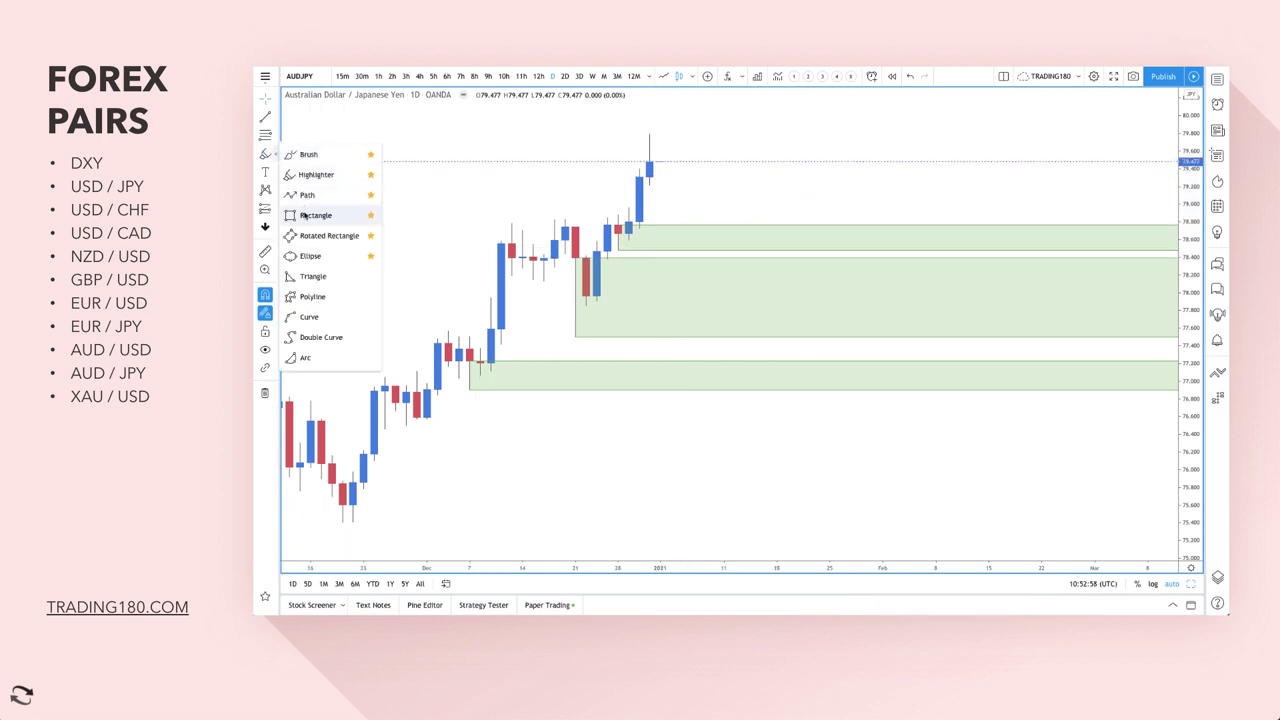
{"action": "left_click", "coordinate": [304, 216]}
{"action": "left_click_drag", "start_coordinate": [416, 220], "coordinate": [967, 230]}
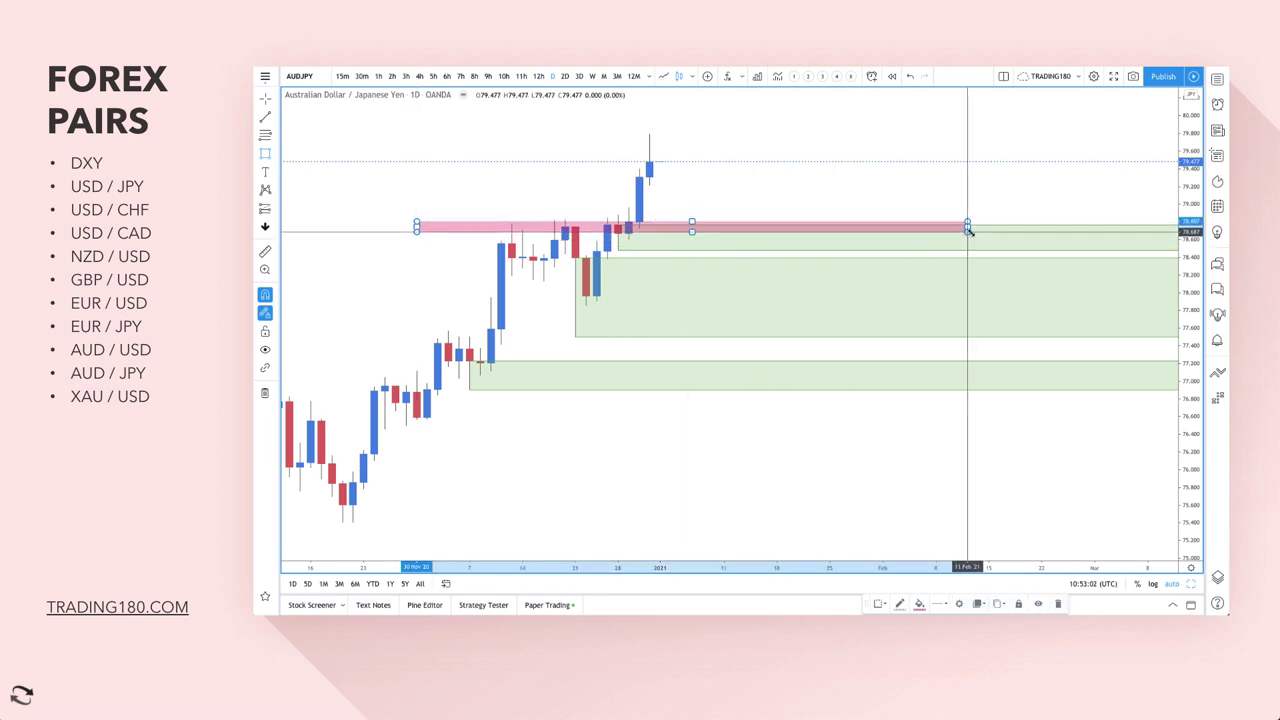
{"action": "scroll", "coordinate": [787, 285], "scroll_direction": "left", "scroll_amount": 3}
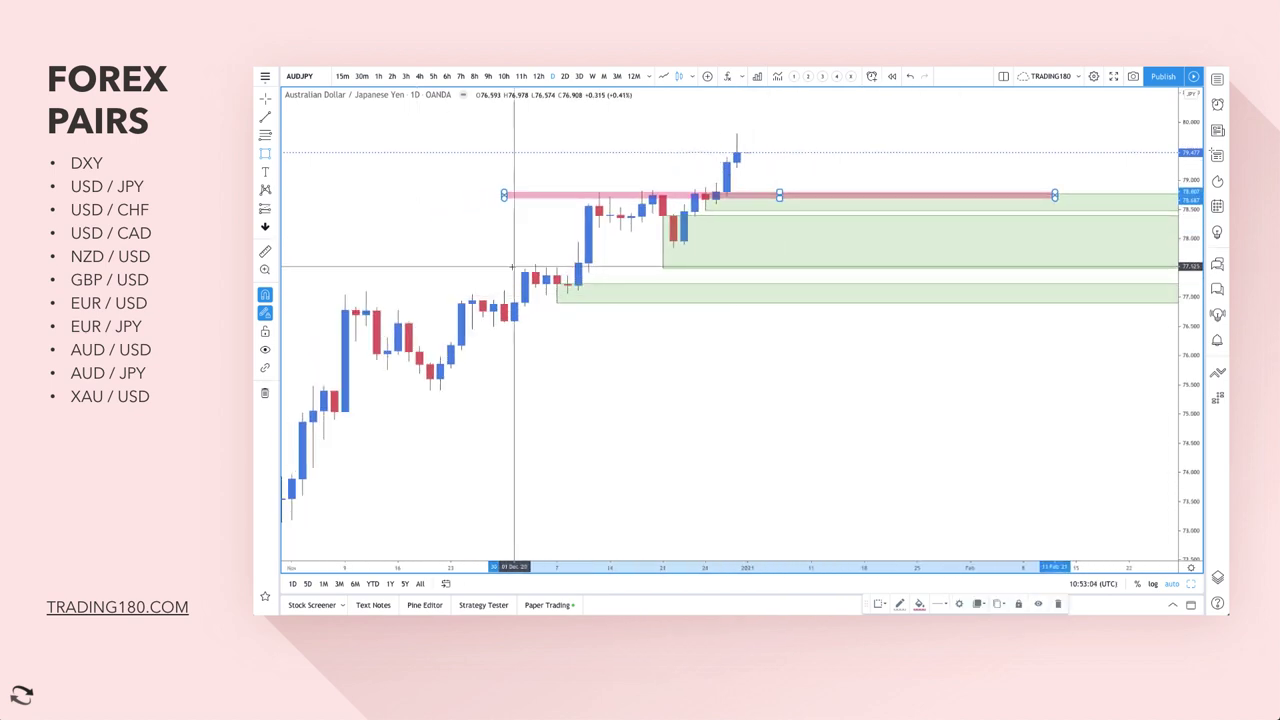
{"action": "left_click_drag", "start_coordinate": [429, 263], "coordinate": [1086, 264]}
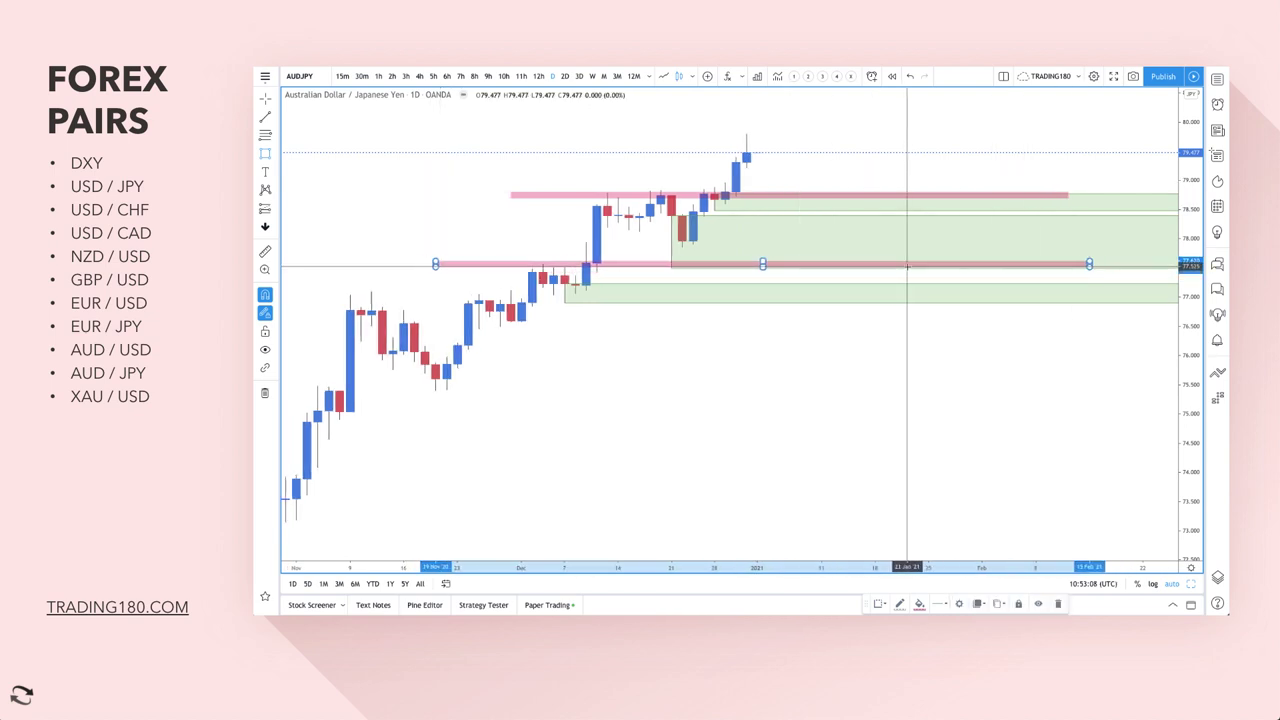
{"action": "scroll", "coordinate": [903, 283], "scroll_direction": "up", "scroll_amount": 3}
{"action": "scroll", "coordinate": [865, 332], "scroll_direction": "up", "scroll_amount": 2}
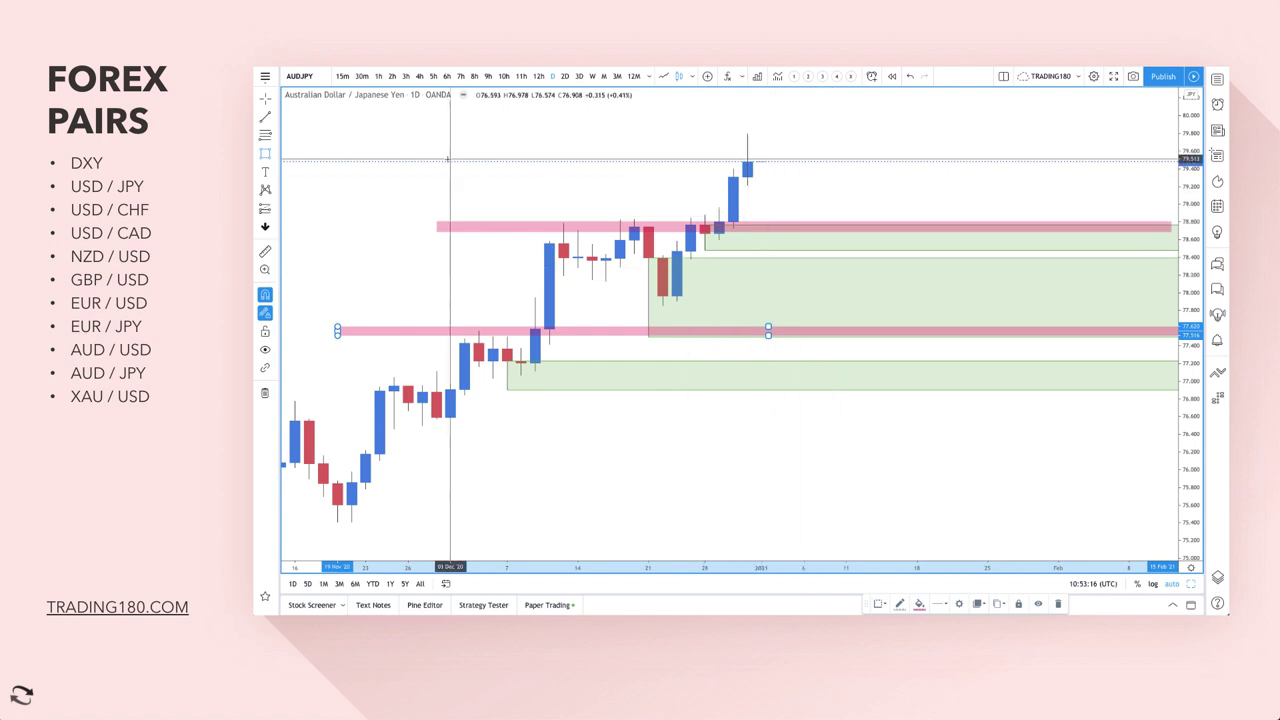
Draw a pink highlighter arrow dipping from the last candle and curving back up.
{"action": "left_click", "coordinate": [276, 156]}
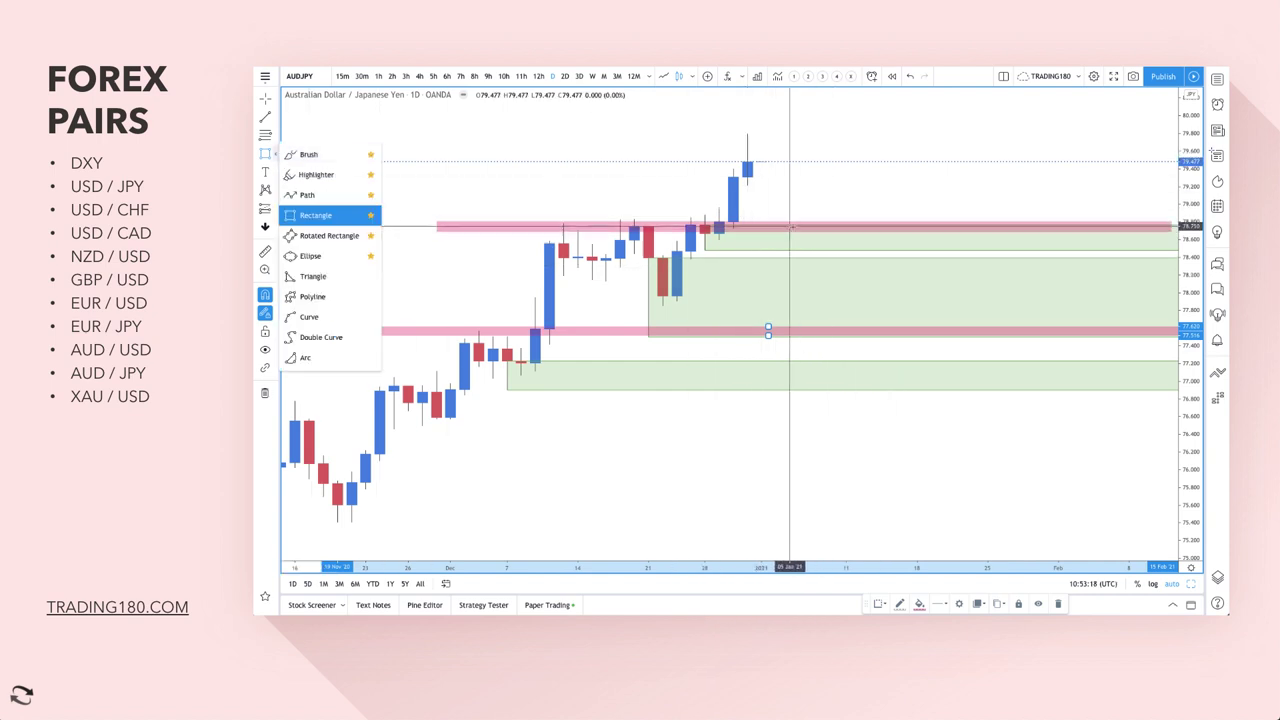
{"action": "left_click", "coordinate": [346, 177]}
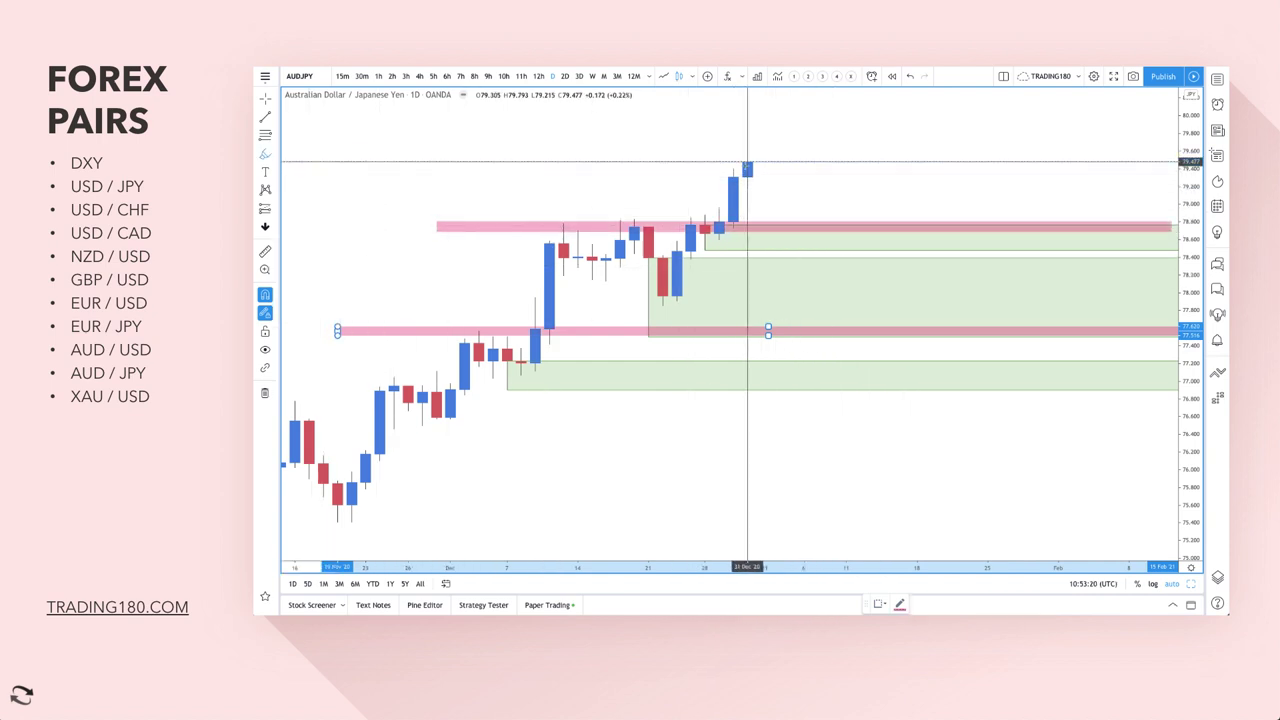
{"action": "mouse_move", "coordinate": [753, 153]}
{"action": "left_mouse_down"}
{"action": "mouse_move", "coordinate": [789, 222]}
{"action": "mouse_move", "coordinate": [832, 180]}
{"action": "mouse_move", "coordinate": [846, 197]}
{"action": "left_mouse_up"}
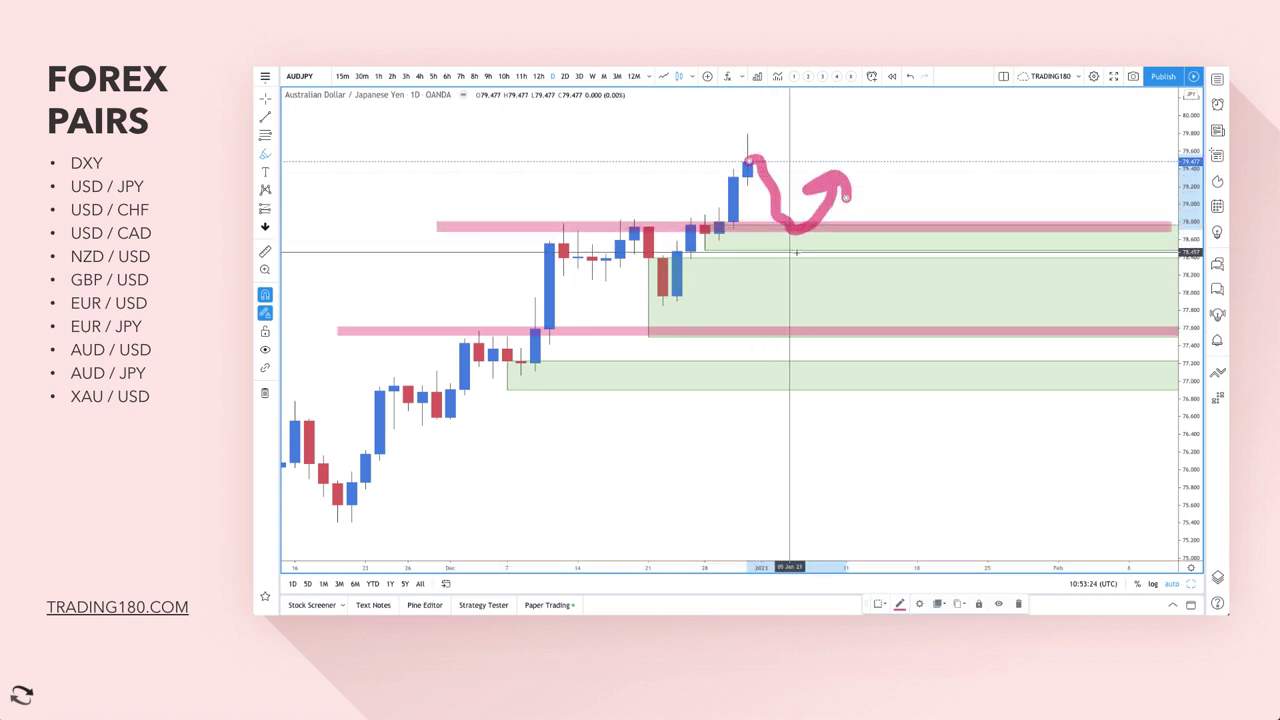
Draw another pink arrow and a thin pink band near 77.0, then delete one arrow.
{"action": "mouse_move", "coordinate": [789, 251]}
{"action": "left_mouse_down"}
{"action": "mouse_move", "coordinate": [849, 335]}
{"action": "mouse_move", "coordinate": [917, 269]}
{"action": "left_mouse_up"}
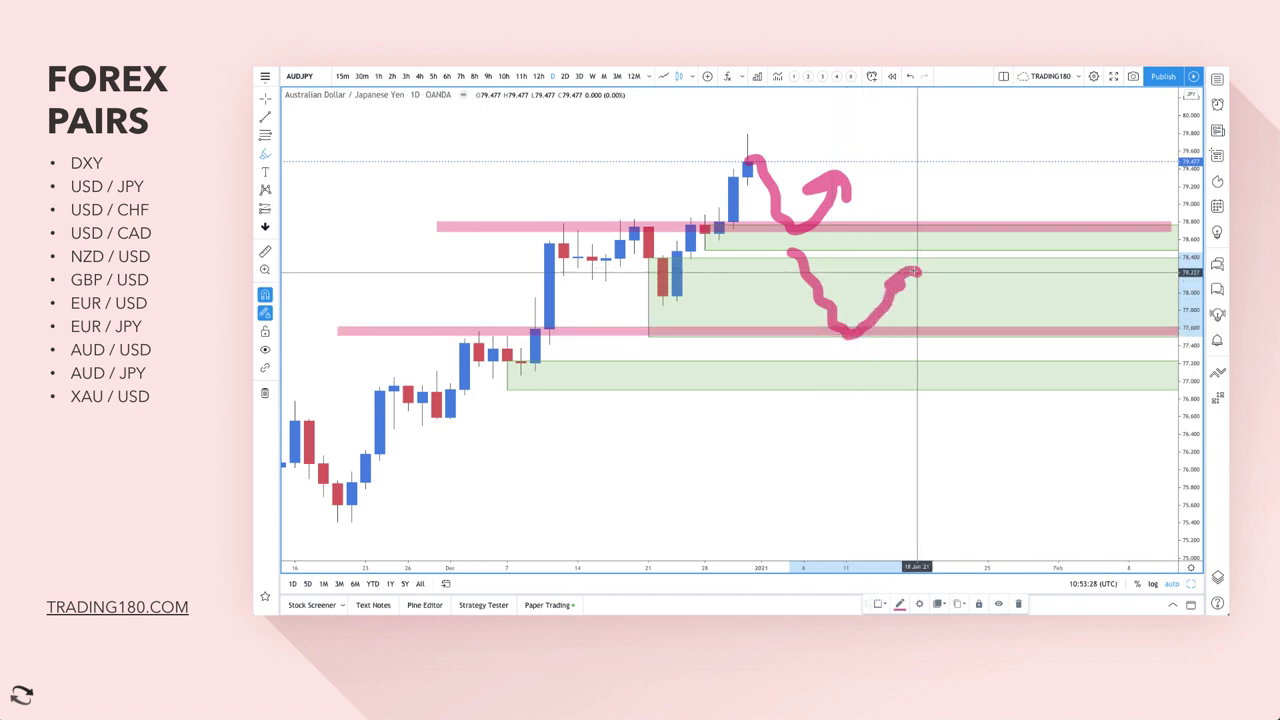
{"action": "scroll", "coordinate": [794, 300], "scroll_direction": "down", "scroll_amount": 3}
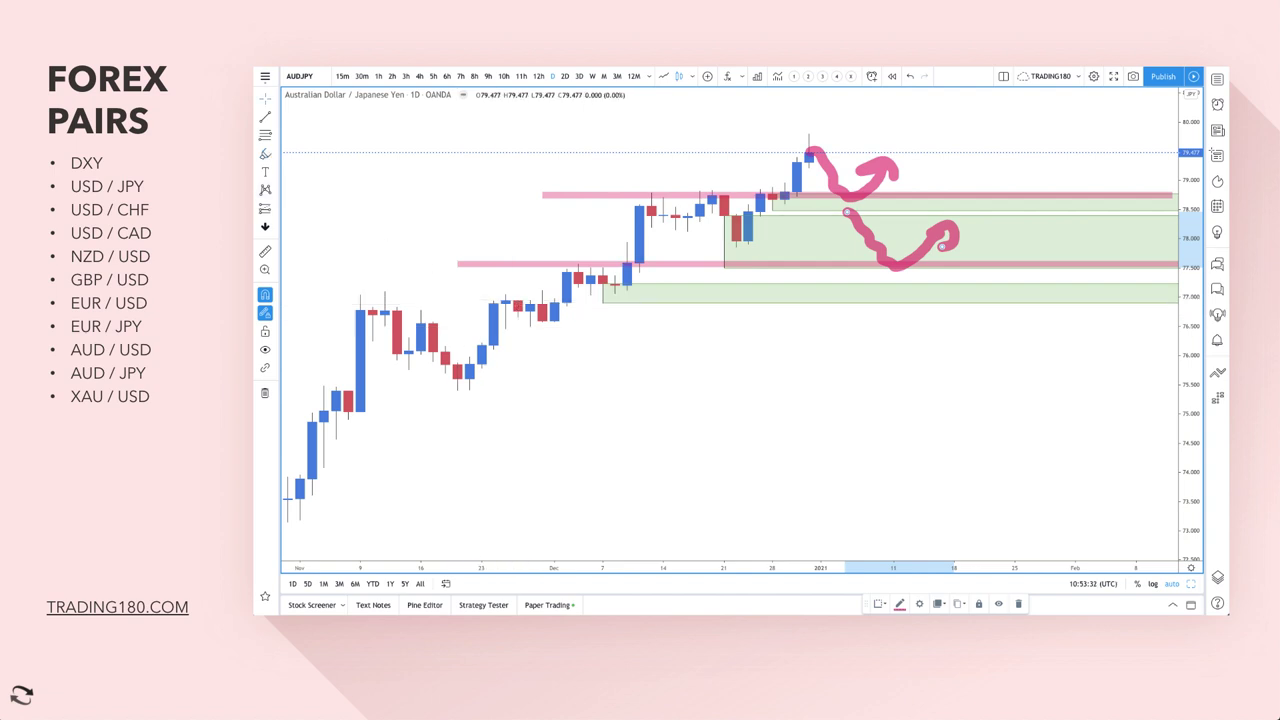
{"action": "left_click", "coordinate": [277, 155]}
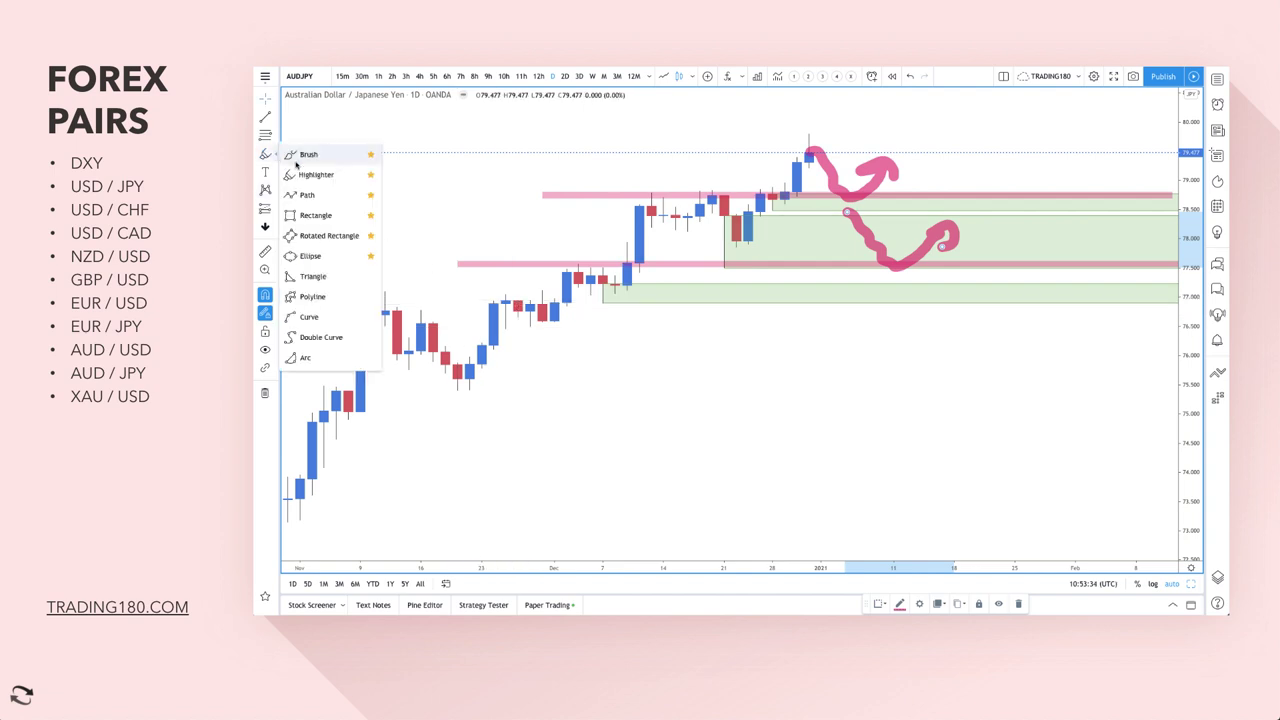
{"action": "left_click", "coordinate": [312, 215]}
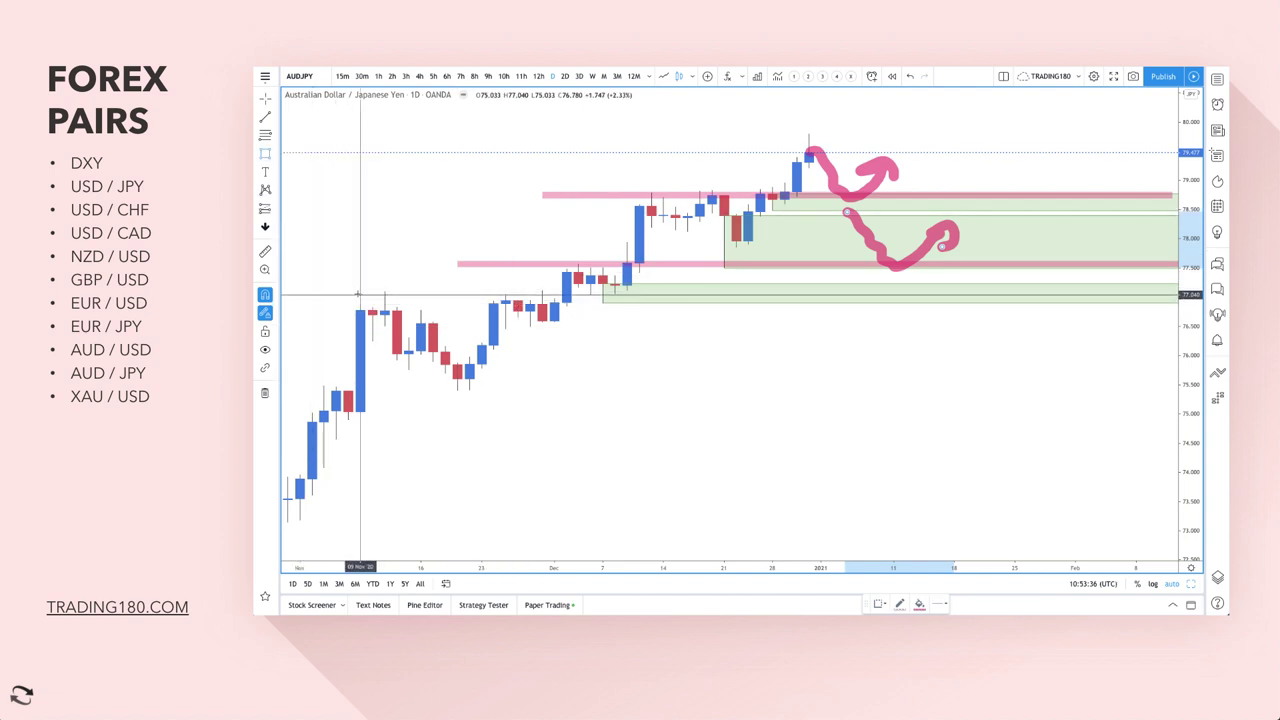
{"action": "left_click_drag", "start_coordinate": [360, 295], "coordinate": [1099, 300]}
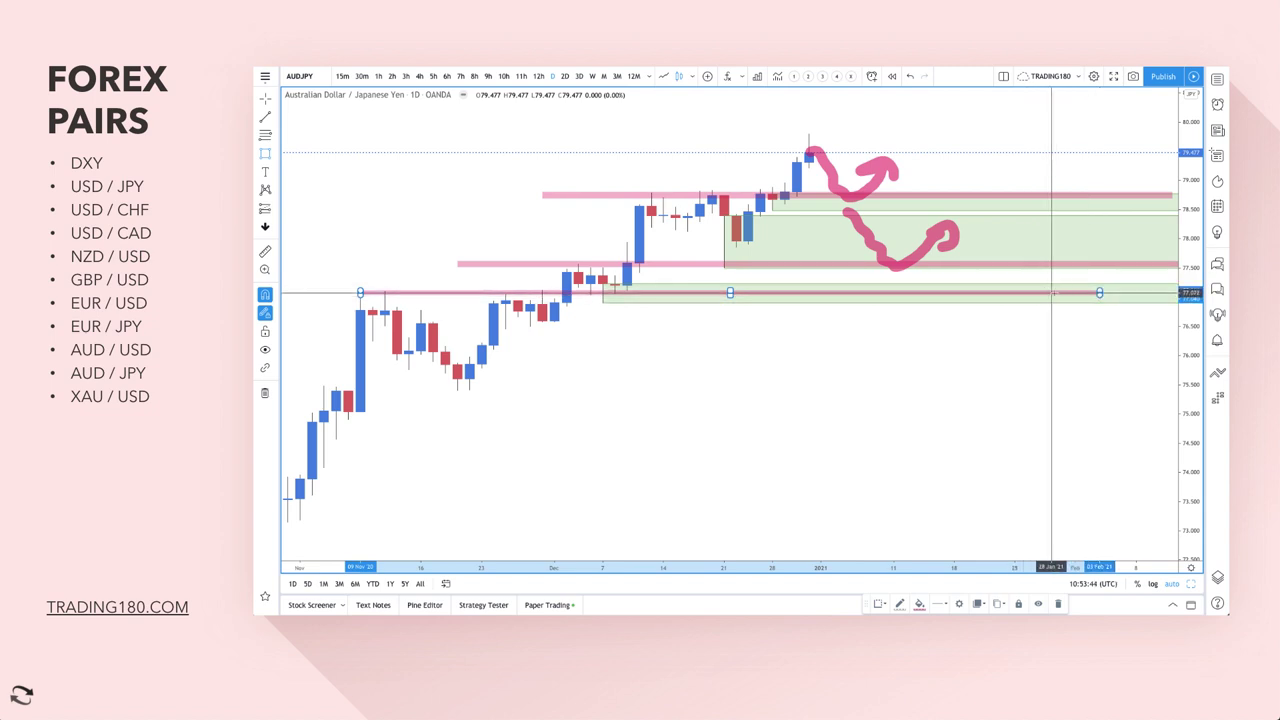
{"action": "left_click", "coordinate": [934, 240]}
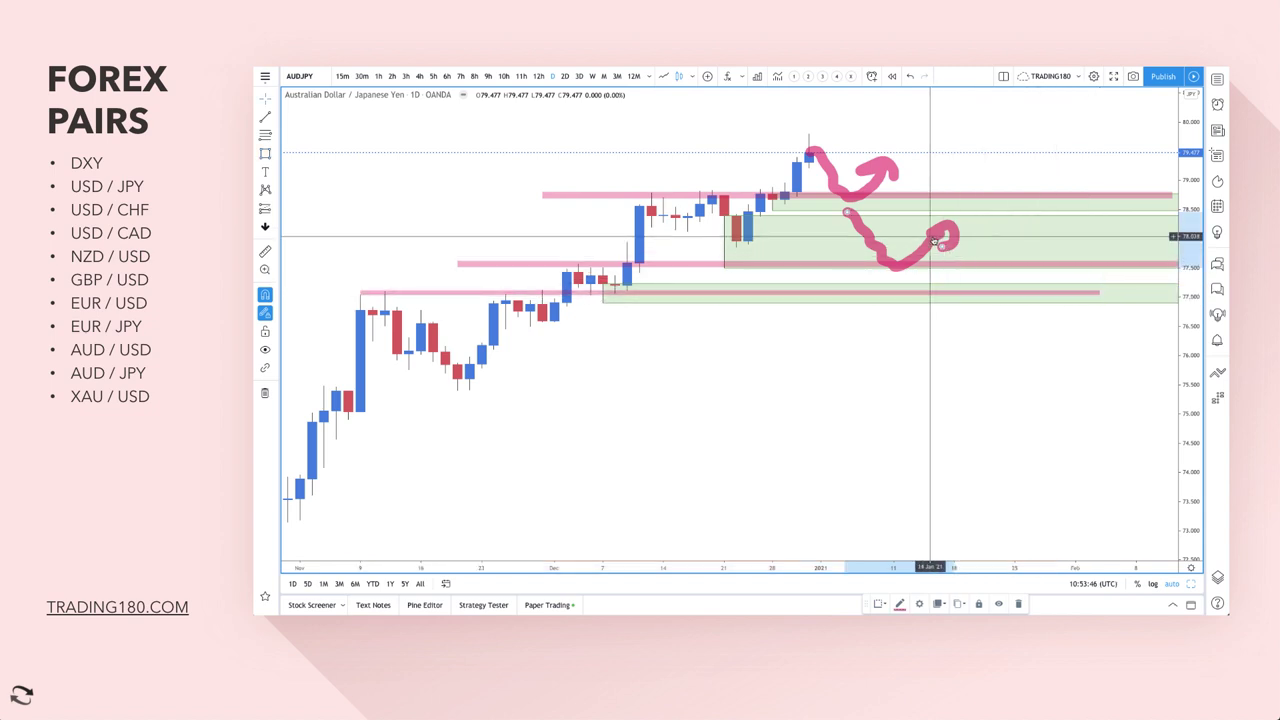
{"action": "key", "text": "Delete"}
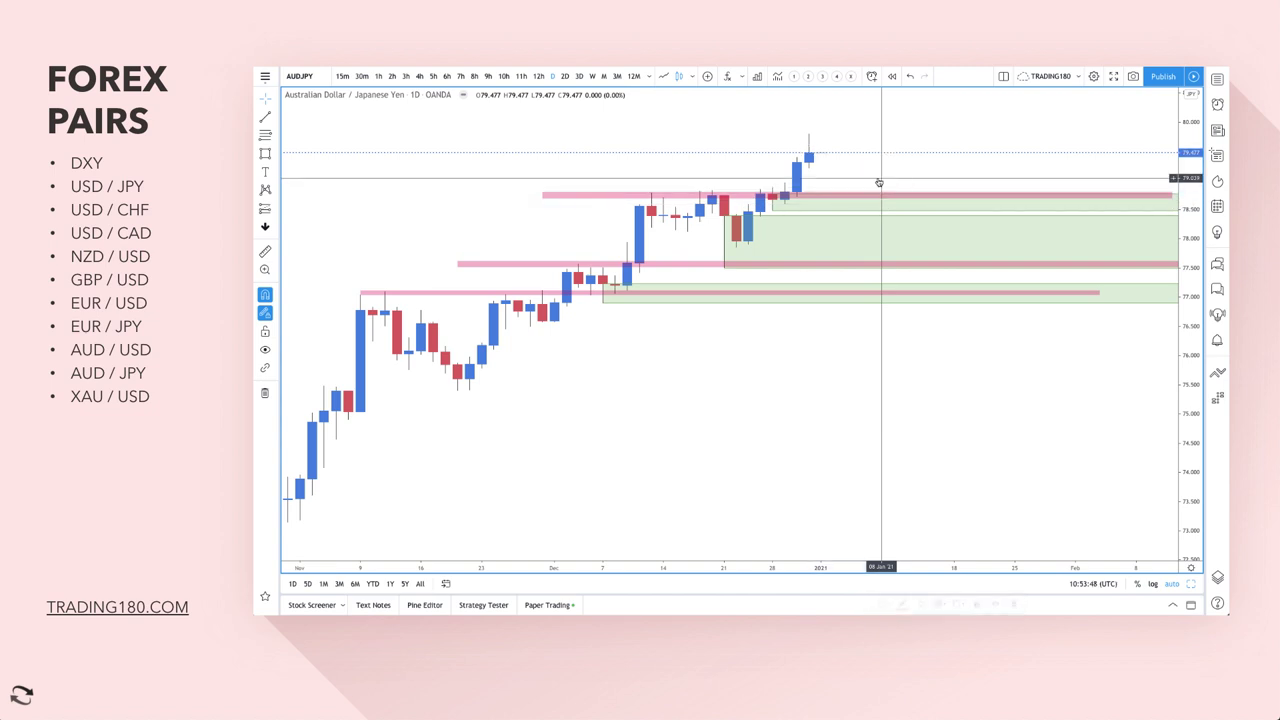
Switch the chart to the gold XAU/USD daily chart.
{"action": "right_click", "coordinate": [762, 181]}
{"action": "mouse_move", "coordinate": [872, 244]}
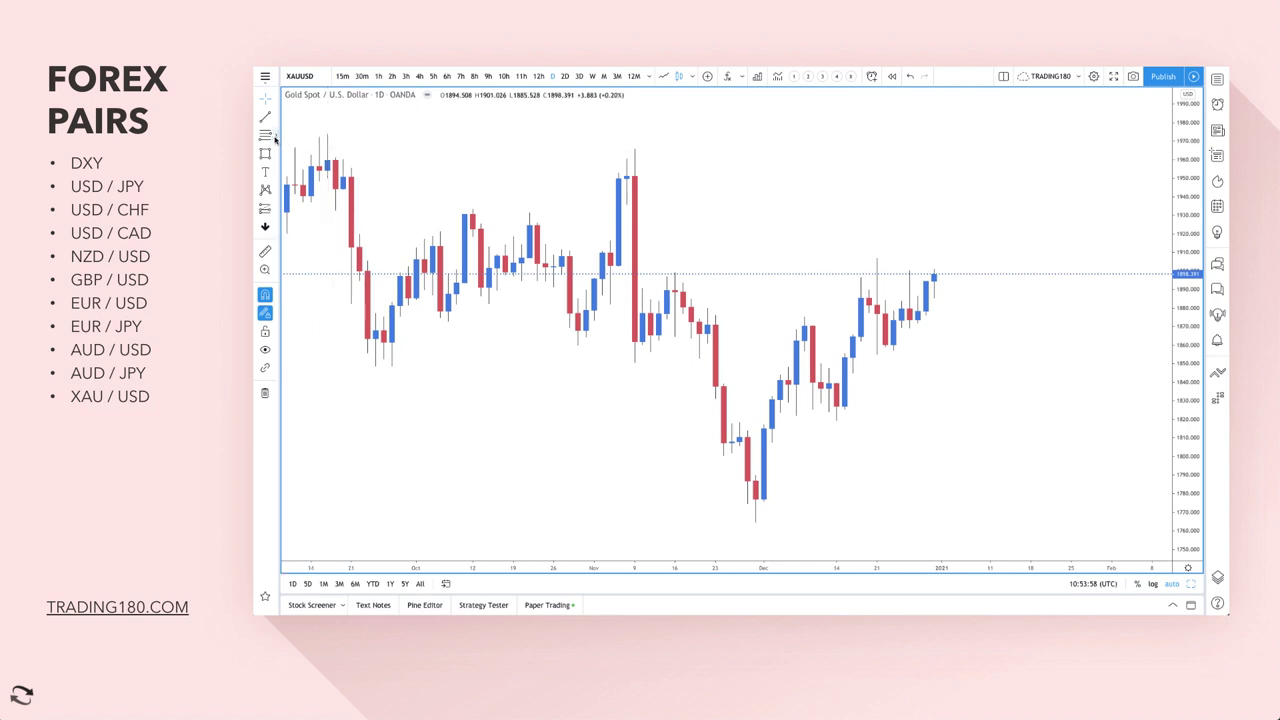
{"action": "left_click", "coordinate": [264, 136]}
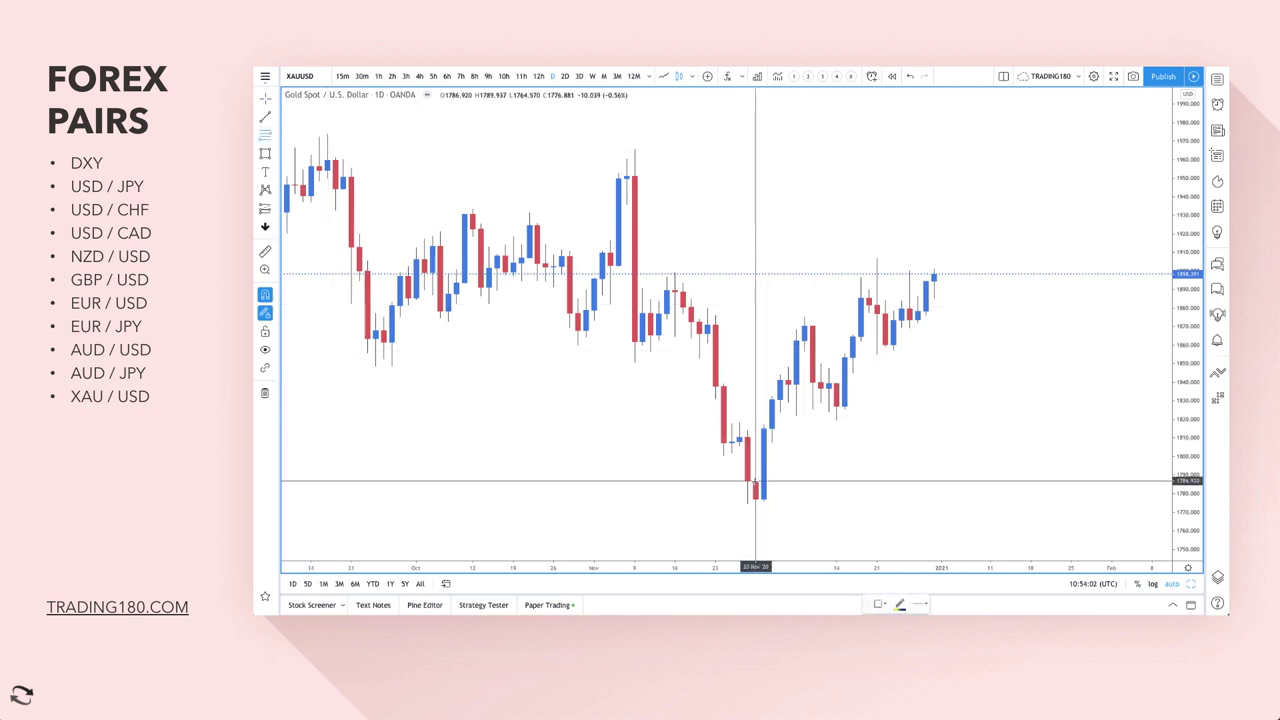
Draw three green demand zones at the November low and December dips, highest near 1855–1879.
{"action": "left_click_drag", "start_coordinate": [755, 482], "coordinate": [755, 521]}
{"action": "left_click", "coordinate": [755, 521]}
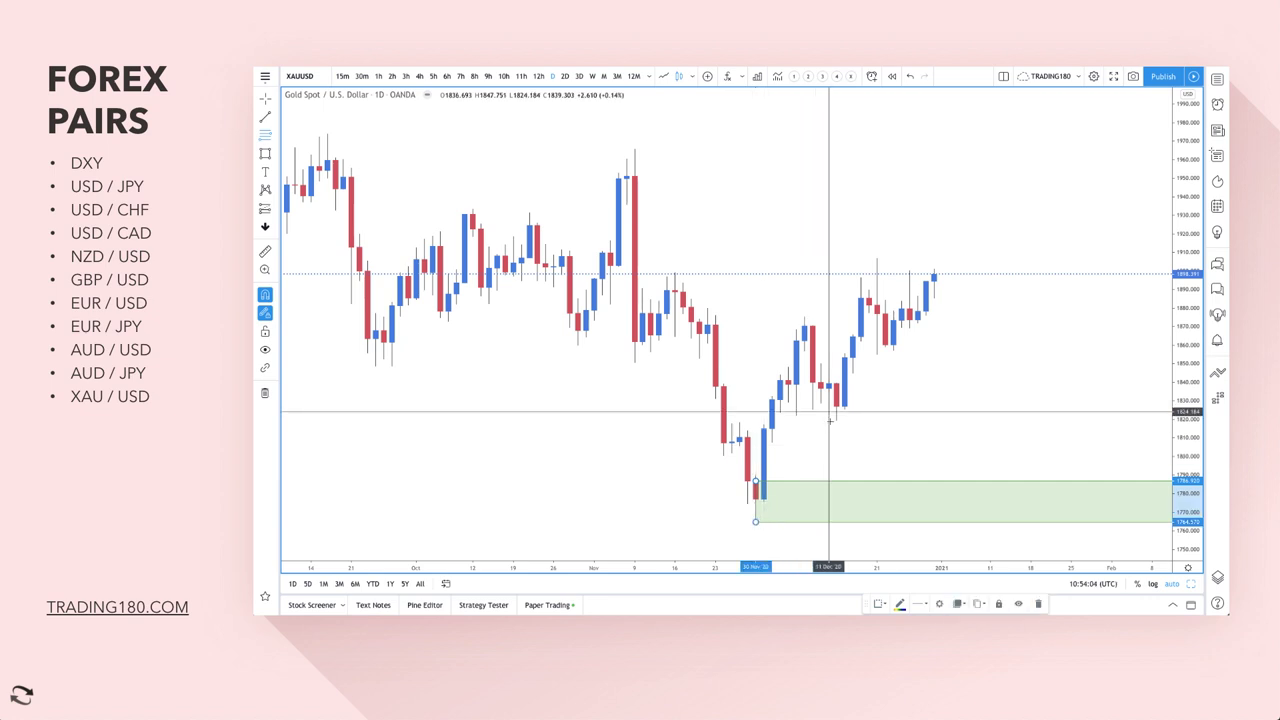
{"action": "left_click_drag", "start_coordinate": [836, 383], "coordinate": [836, 419]}
{"action": "left_click", "coordinate": [836, 419]}
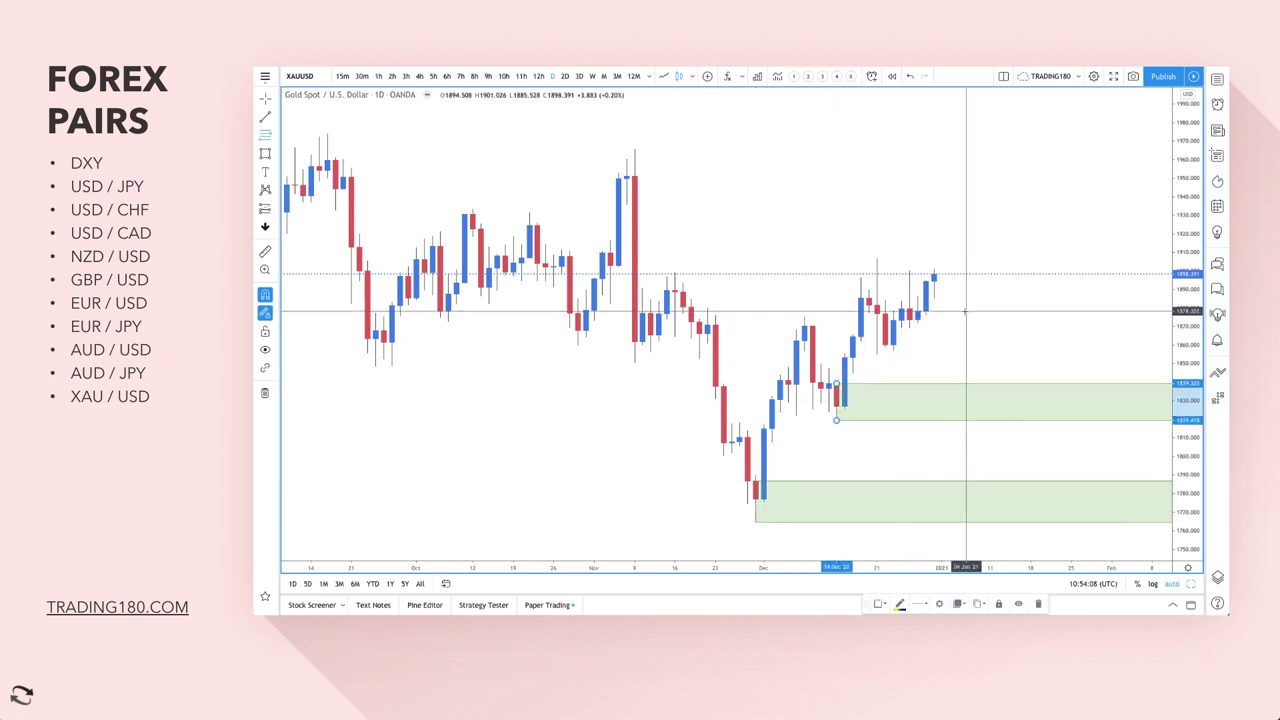
{"action": "left_click_drag", "start_coordinate": [909, 308], "coordinate": [877, 353]}
{"action": "left_click", "coordinate": [877, 353]}
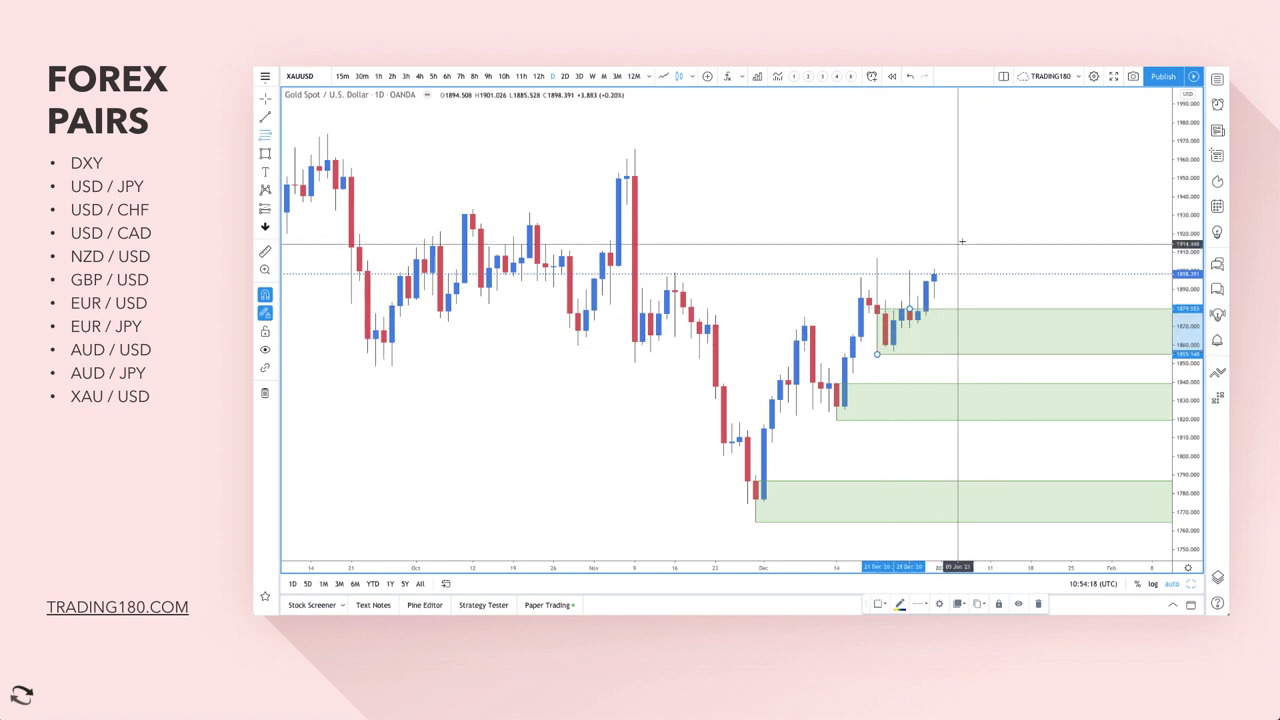
{"action": "left_click", "coordinate": [275, 157]}
{"action": "left_click", "coordinate": [287, 172]}
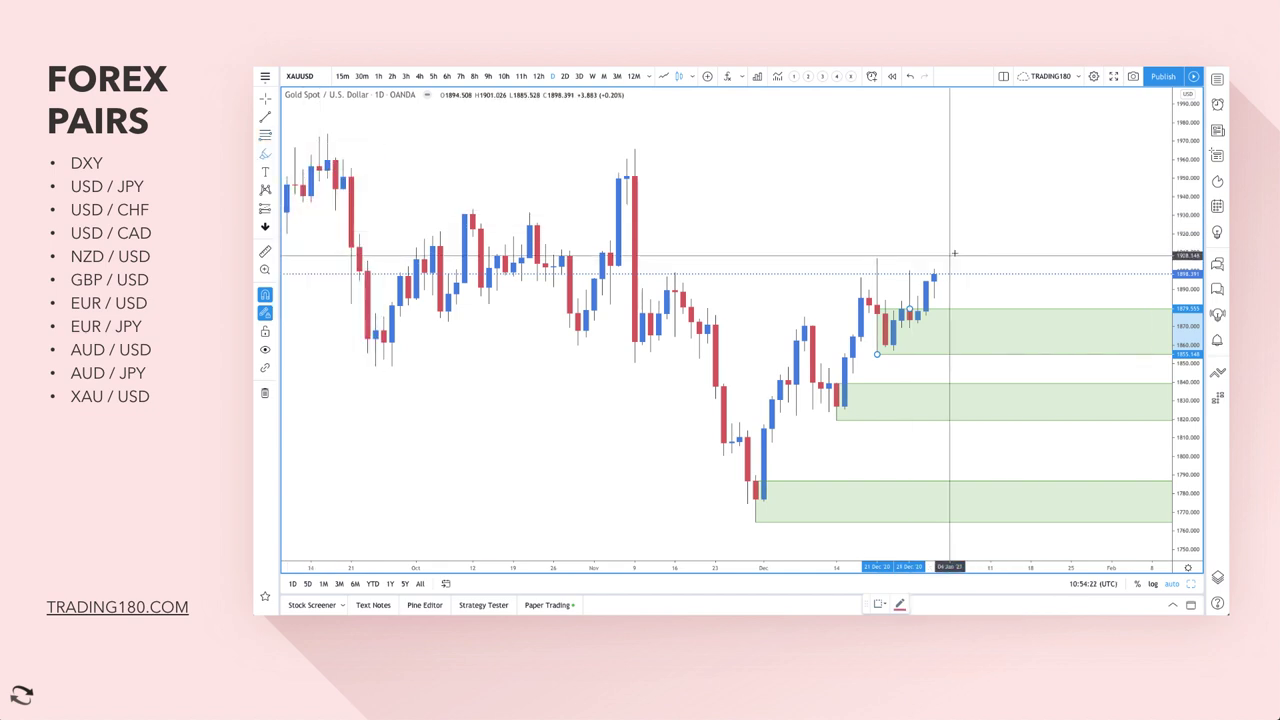
{"action": "mouse_move", "coordinate": [934, 275]}
{"action": "left_mouse_down"}
{"action": "mouse_move", "coordinate": [966, 218]}
{"action": "mouse_move", "coordinate": [940, 210]}
{"action": "mouse_move", "coordinate": [981, 222]}
{"action": "left_mouse_up"}
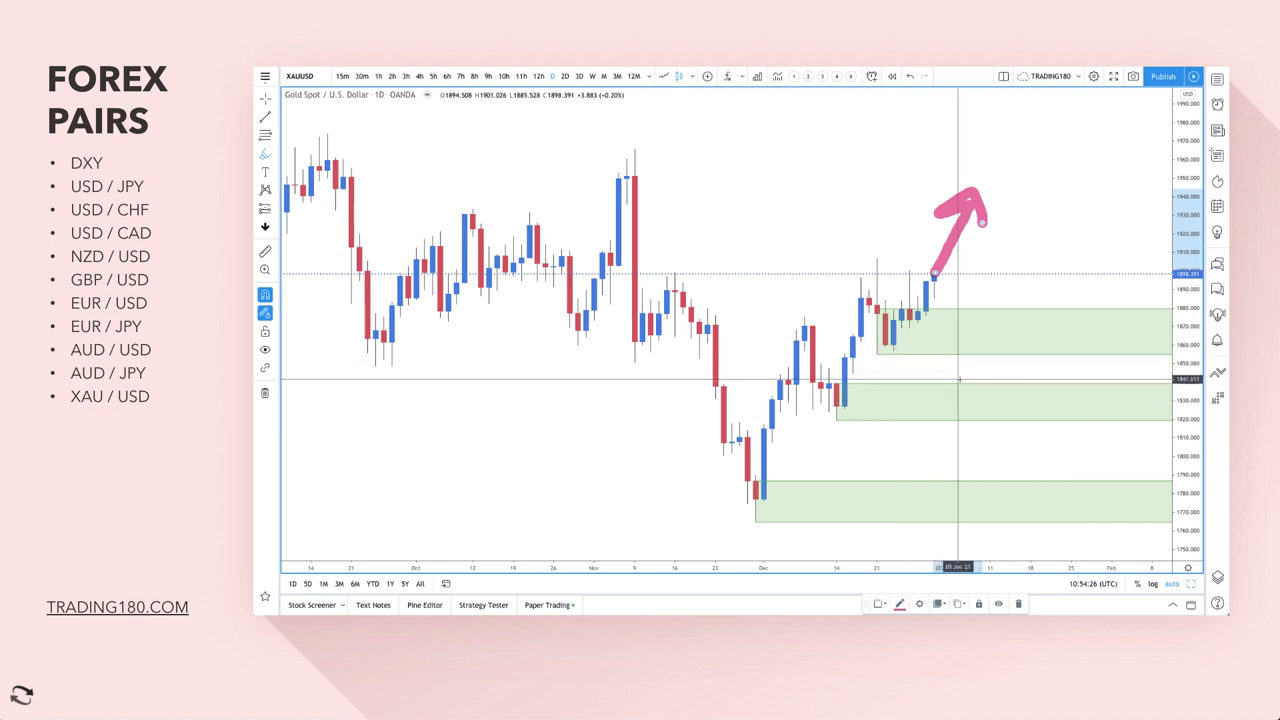
{"action": "left_click_drag", "start_coordinate": [994, 406], "coordinate": [1032, 348]}
{"action": "left_click_drag", "start_coordinate": [1018, 352], "coordinate": [1040, 360]}
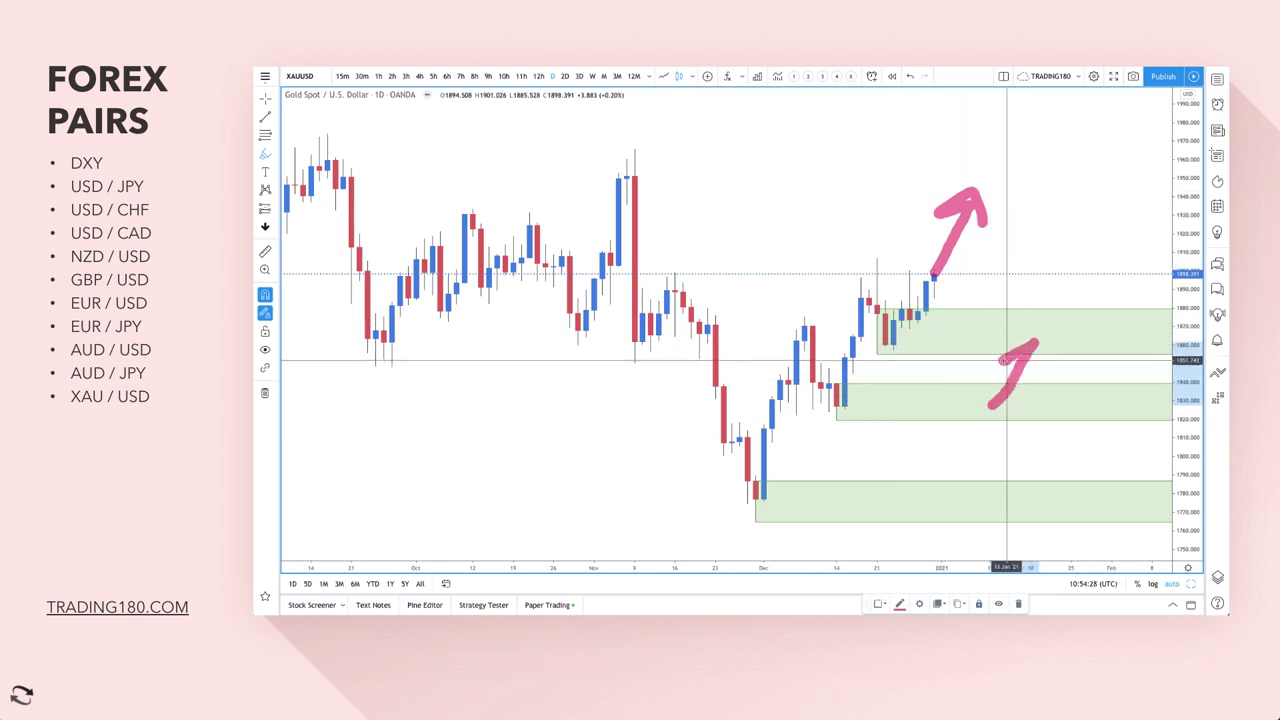
{"action": "left_click_drag", "start_coordinate": [933, 280], "coordinate": [993, 408]}
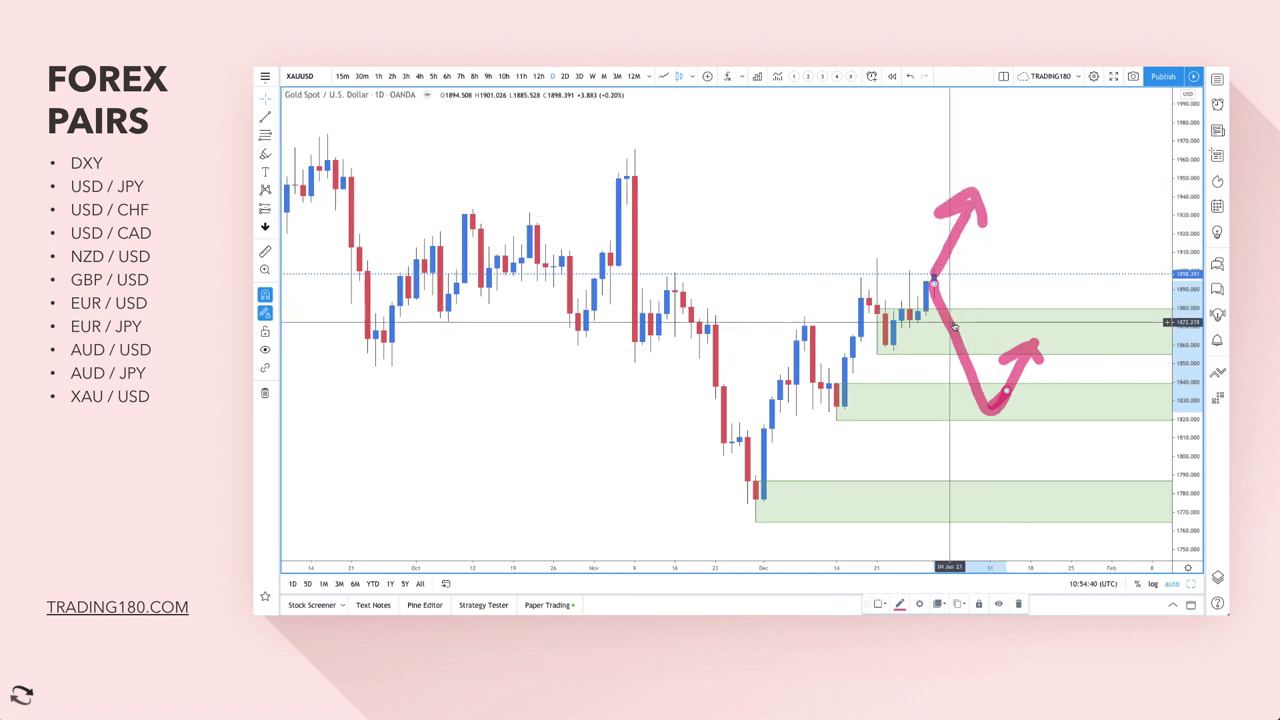
{"action": "key", "text": "Delete"}
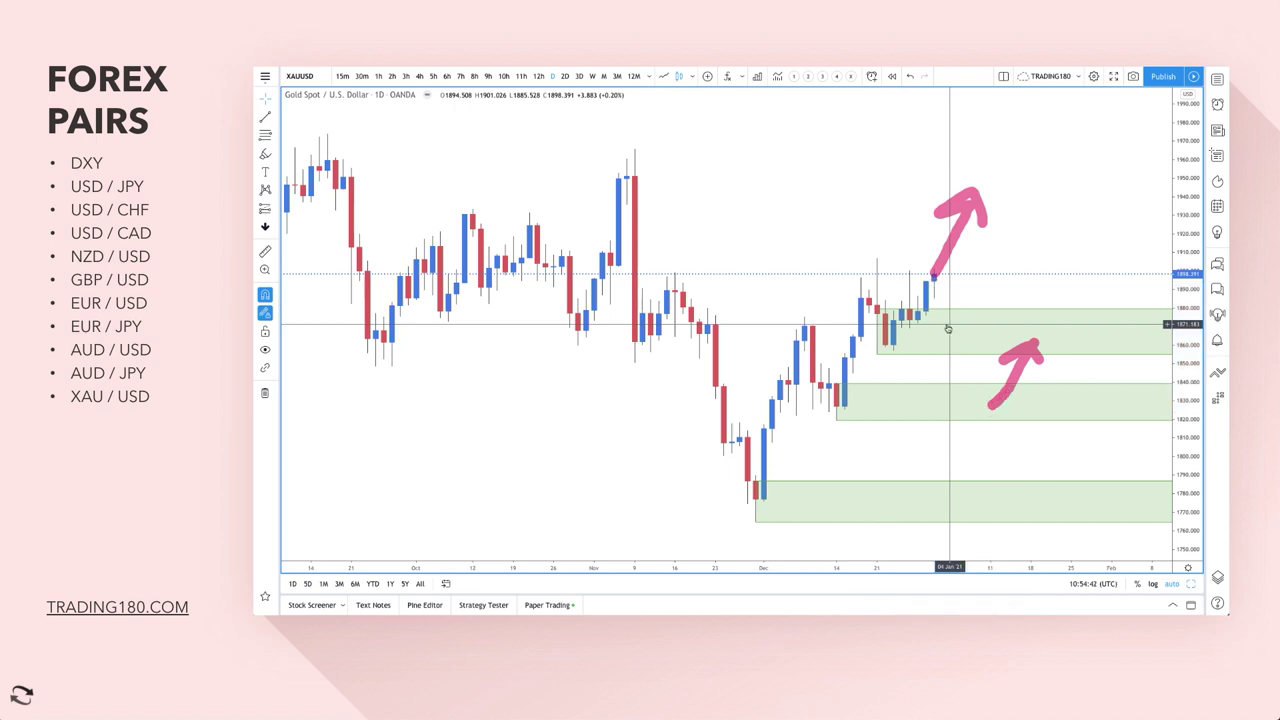
{"action": "left_click", "coordinate": [1013, 358]}
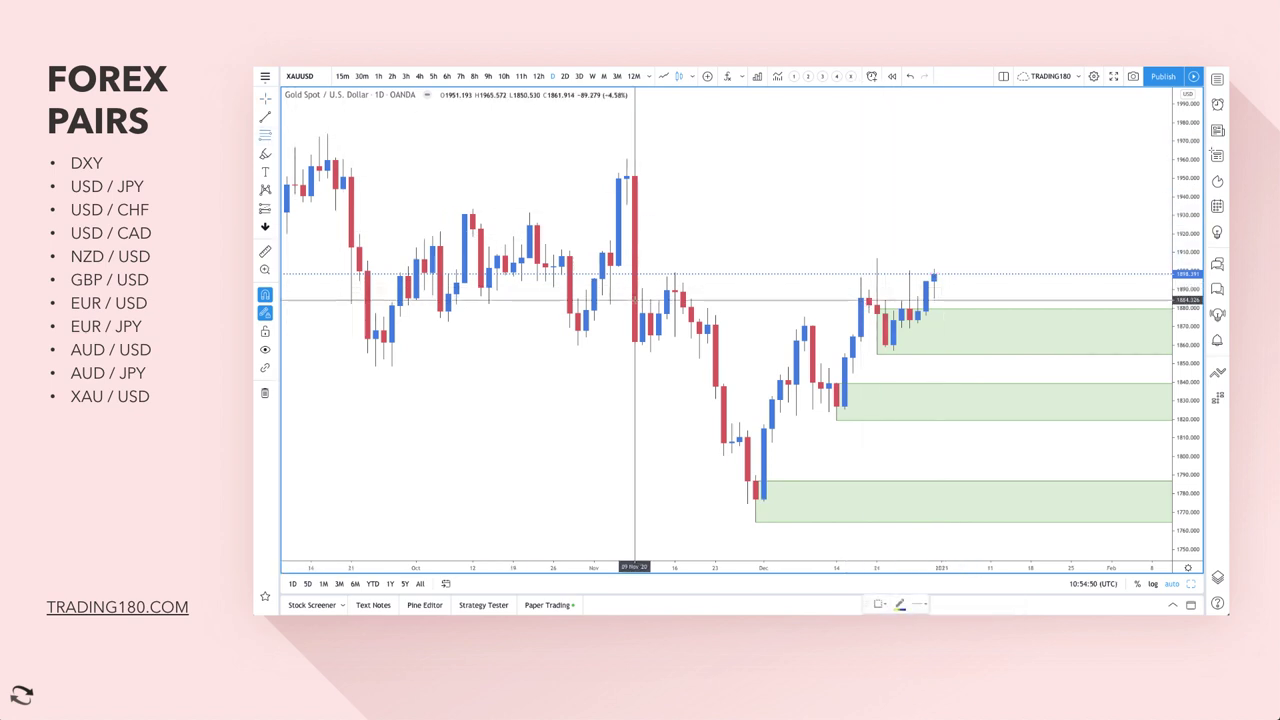
Draw red SUPPLY-template zones over the recent gold highs (1877–1899) and at 1950–1965.
{"action": "left_click_drag", "start_coordinate": [666, 313], "coordinate": [668, 273]}
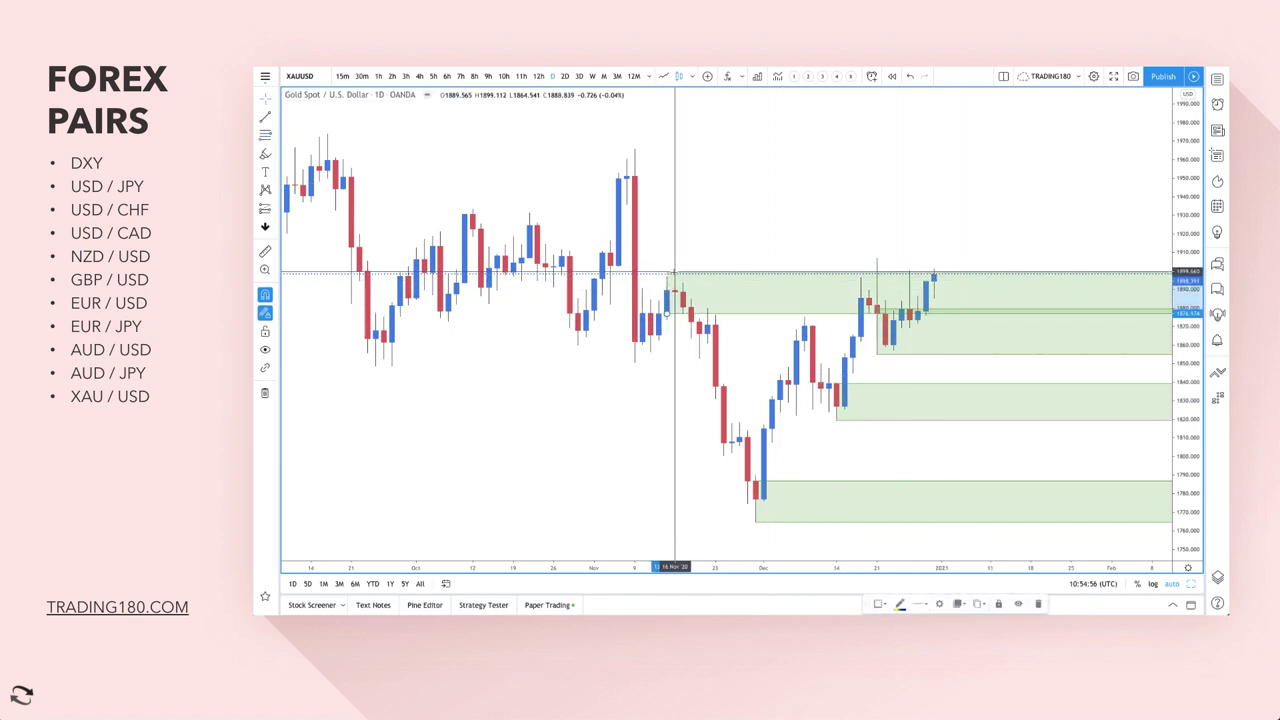
{"action": "left_click", "coordinate": [879, 605]}
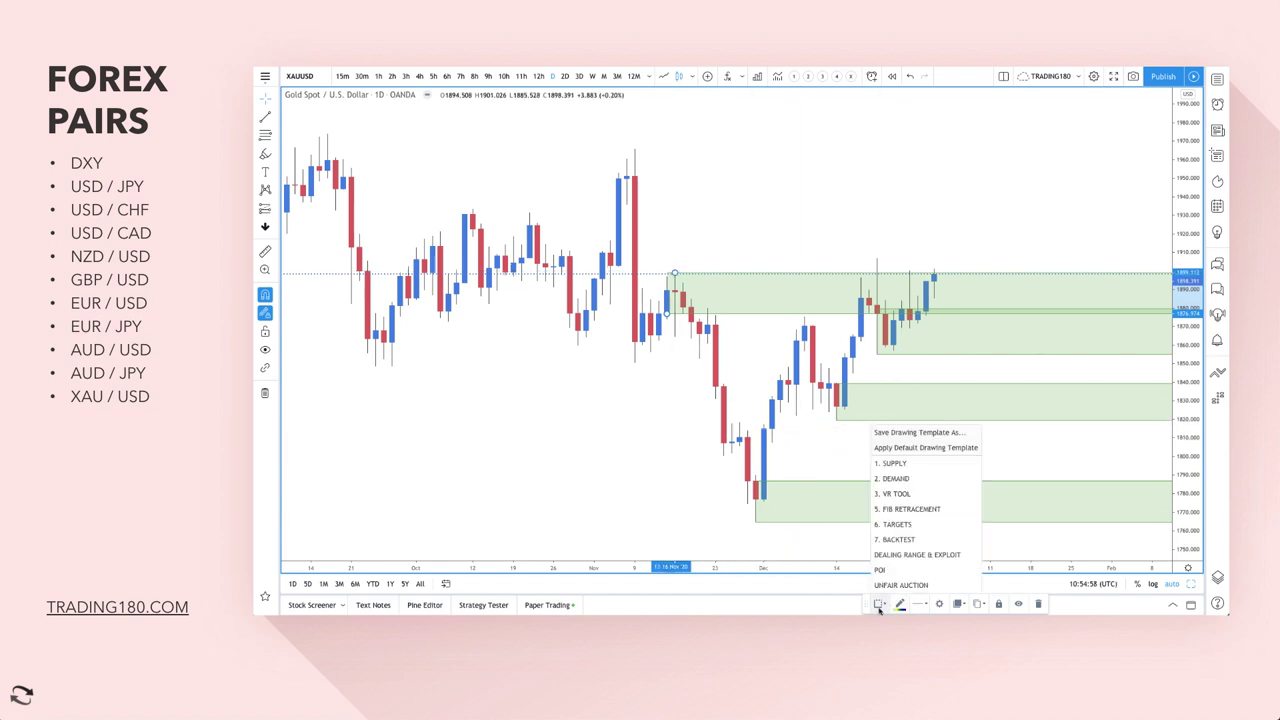
{"action": "left_click", "coordinate": [906, 465]}
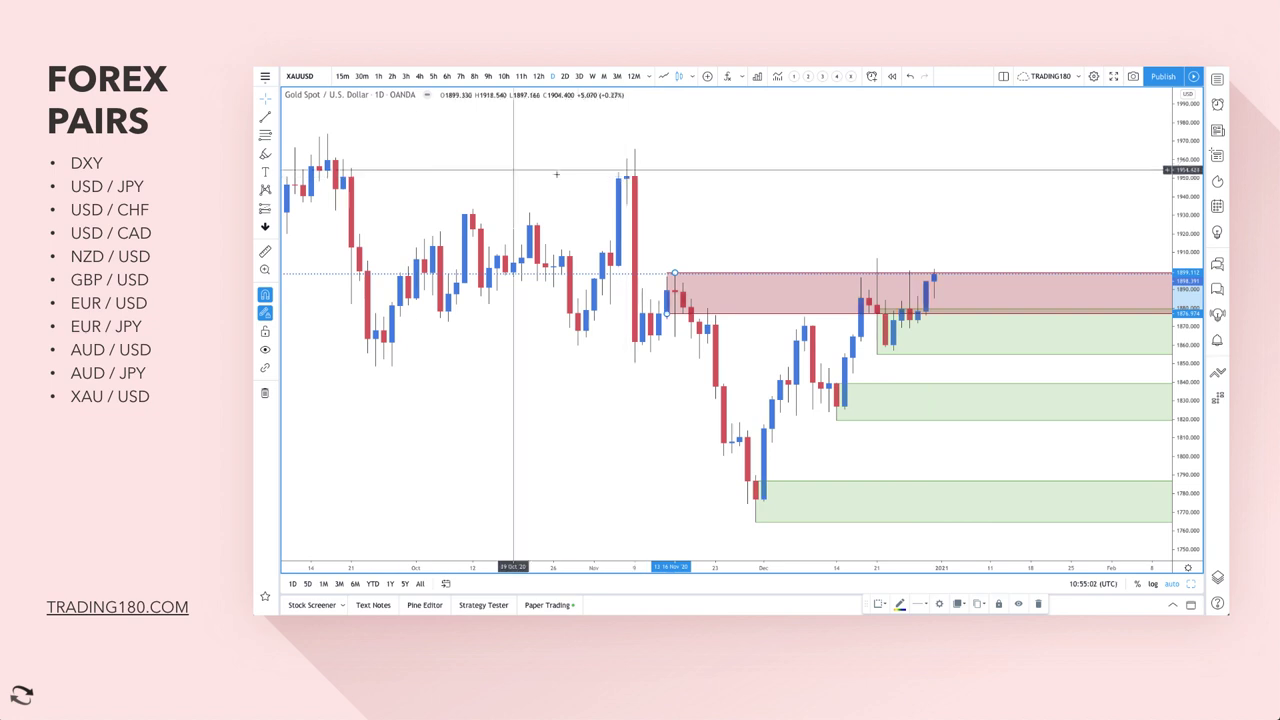
{"action": "left_click", "coordinate": [265, 135]}
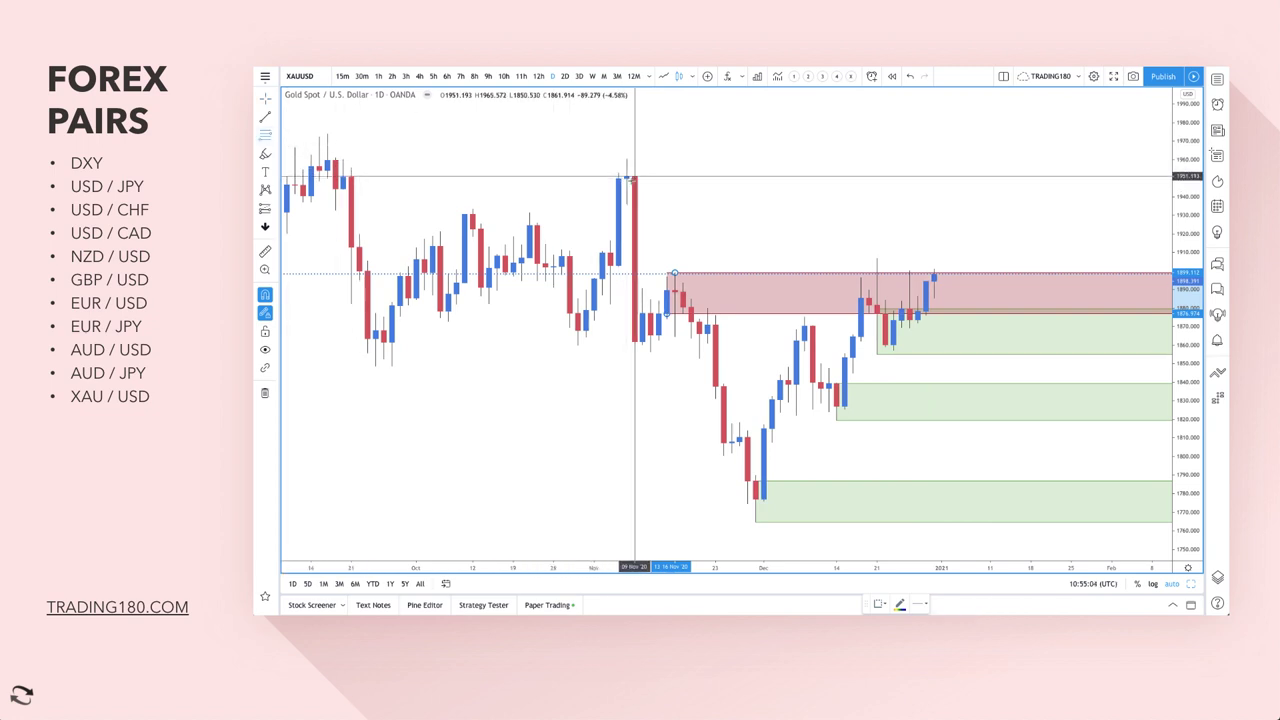
{"action": "left_click_drag", "start_coordinate": [627, 178], "coordinate": [634, 151]}
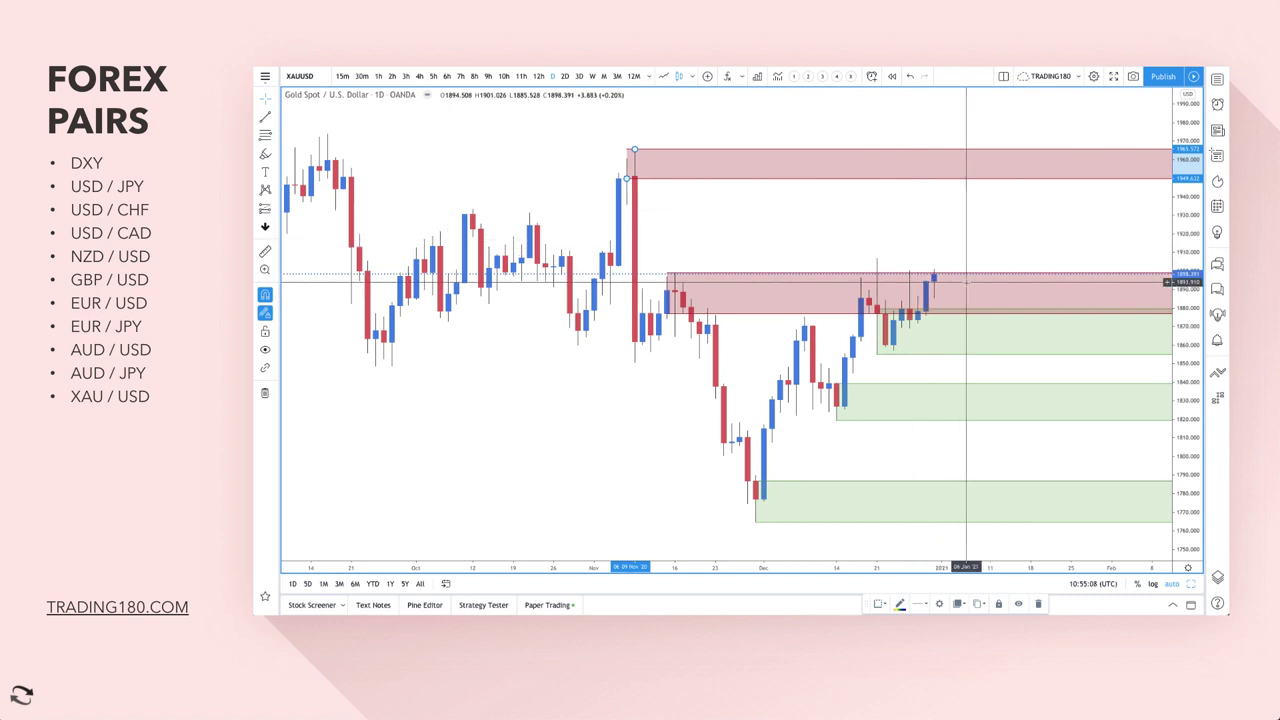
{"action": "scroll", "coordinate": [659, 262], "scroll_direction": "down", "scroll_amount": 1}
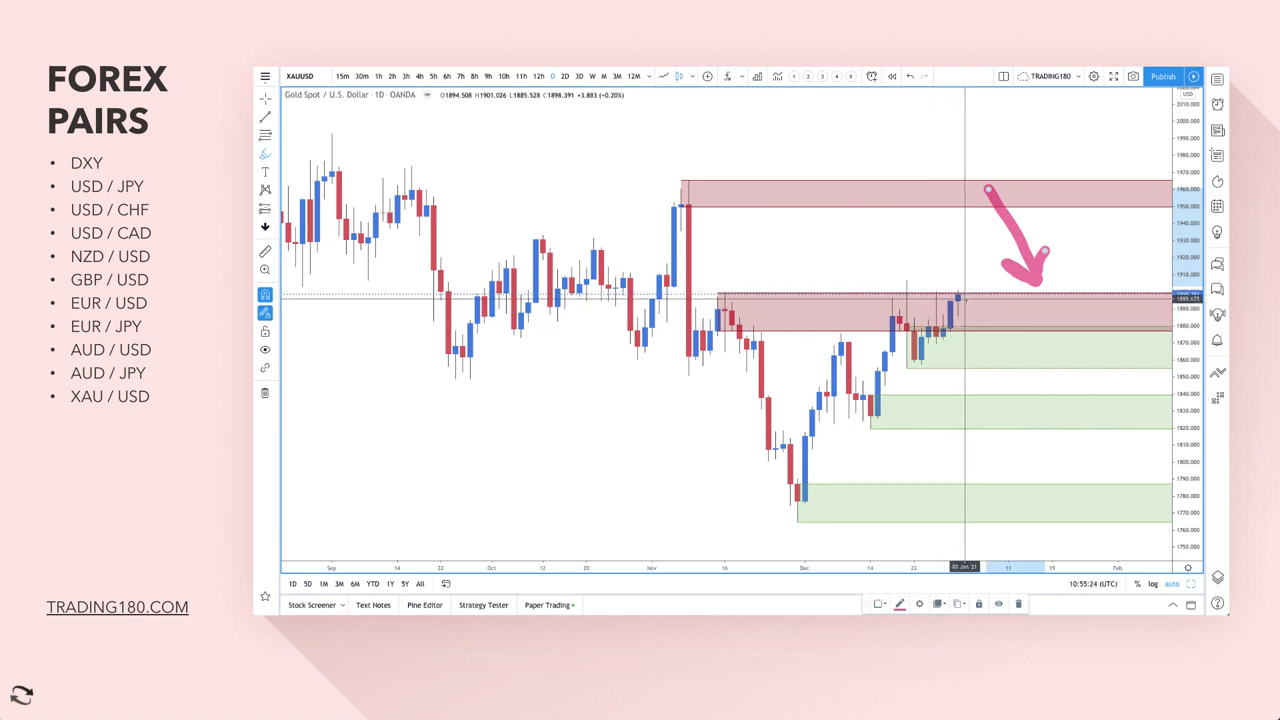
Draw two pink curved highlighter arrows projecting a dip and rebound.
{"action": "mouse_move", "coordinate": [965, 295]}
{"action": "left_mouse_down"}
{"action": "mouse_move", "coordinate": [990, 335]}
{"action": "mouse_move", "coordinate": [1057, 337]}
{"action": "mouse_move", "coordinate": [1065, 292]}
{"action": "mouse_move", "coordinate": [1097, 322]}
{"action": "left_mouse_up"}
{"action": "mouse_move", "coordinate": [978, 370]}
{"action": "left_mouse_down"}
{"action": "mouse_move", "coordinate": [993, 398]}
{"action": "mouse_move", "coordinate": [1097, 352]}
{"action": "mouse_move", "coordinate": [1103, 378]}
{"action": "left_mouse_up"}
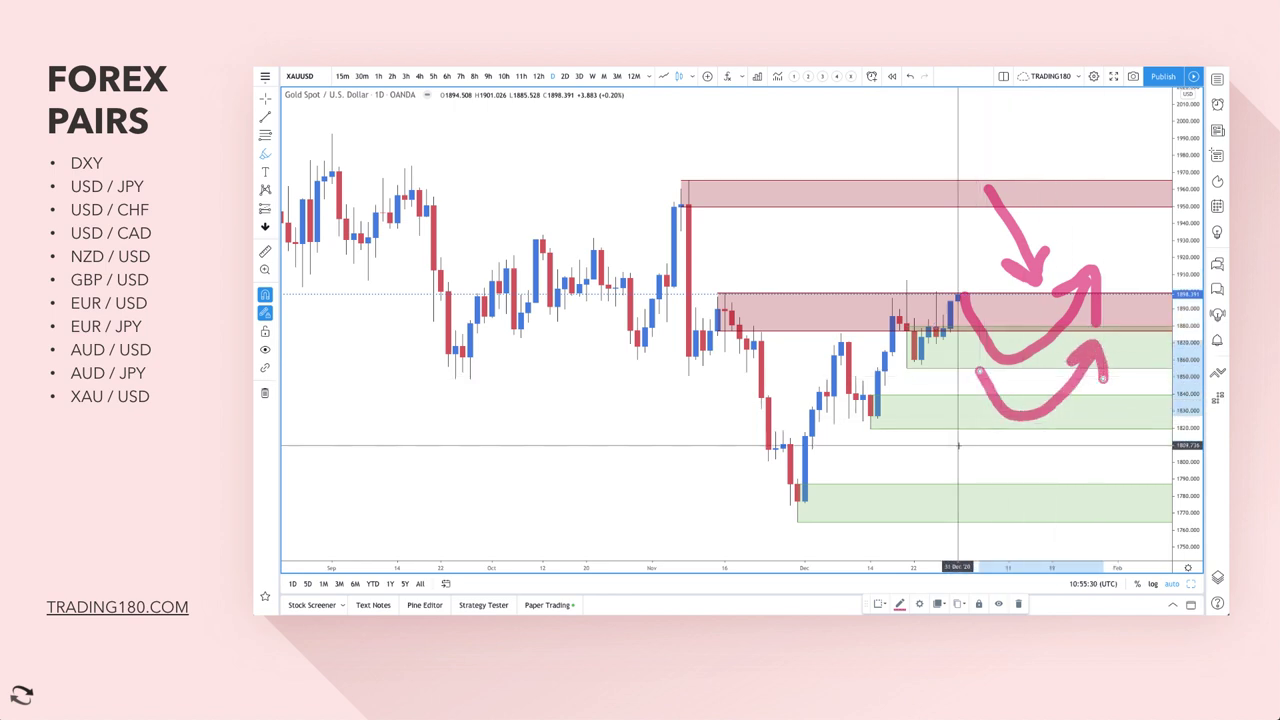
{"action": "scroll", "coordinate": [912, 470], "scroll_direction": "down", "scroll_amount": 2}
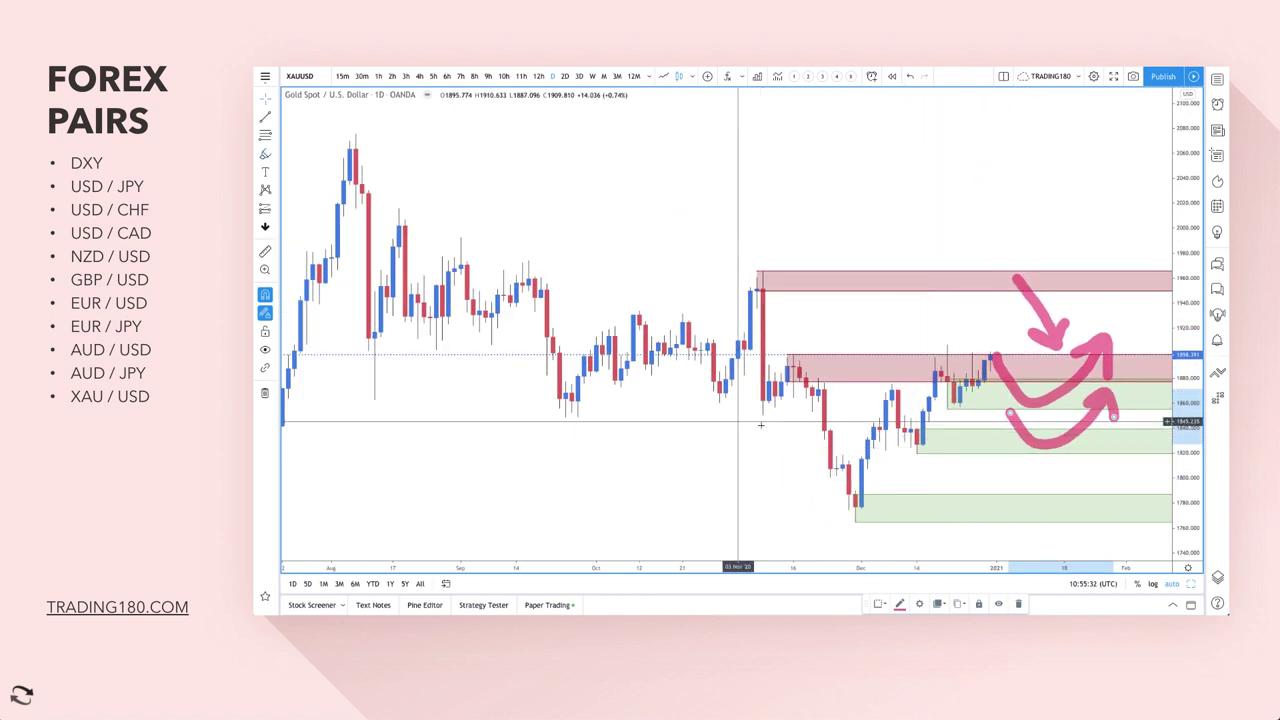
Draw a thin pink rectangle band near 1852–1863 across the gold chart.
{"action": "left_click", "coordinate": [273, 156]}
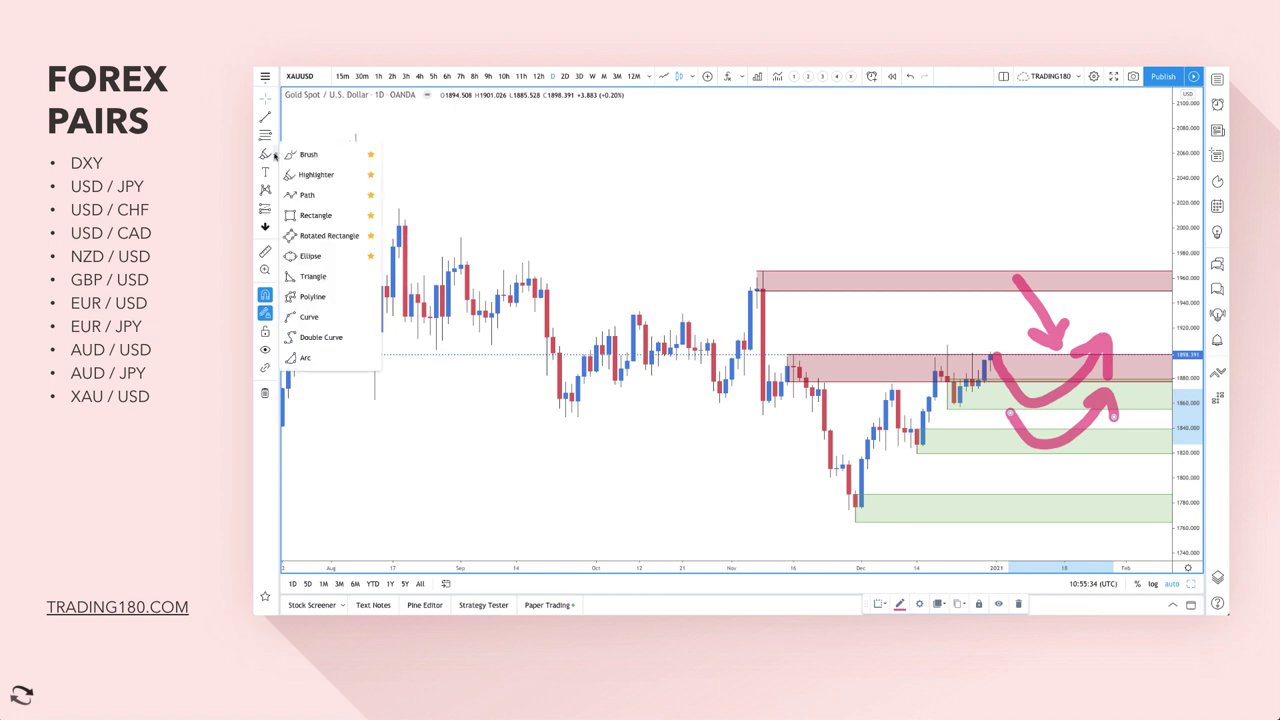
{"action": "left_click", "coordinate": [314, 214]}
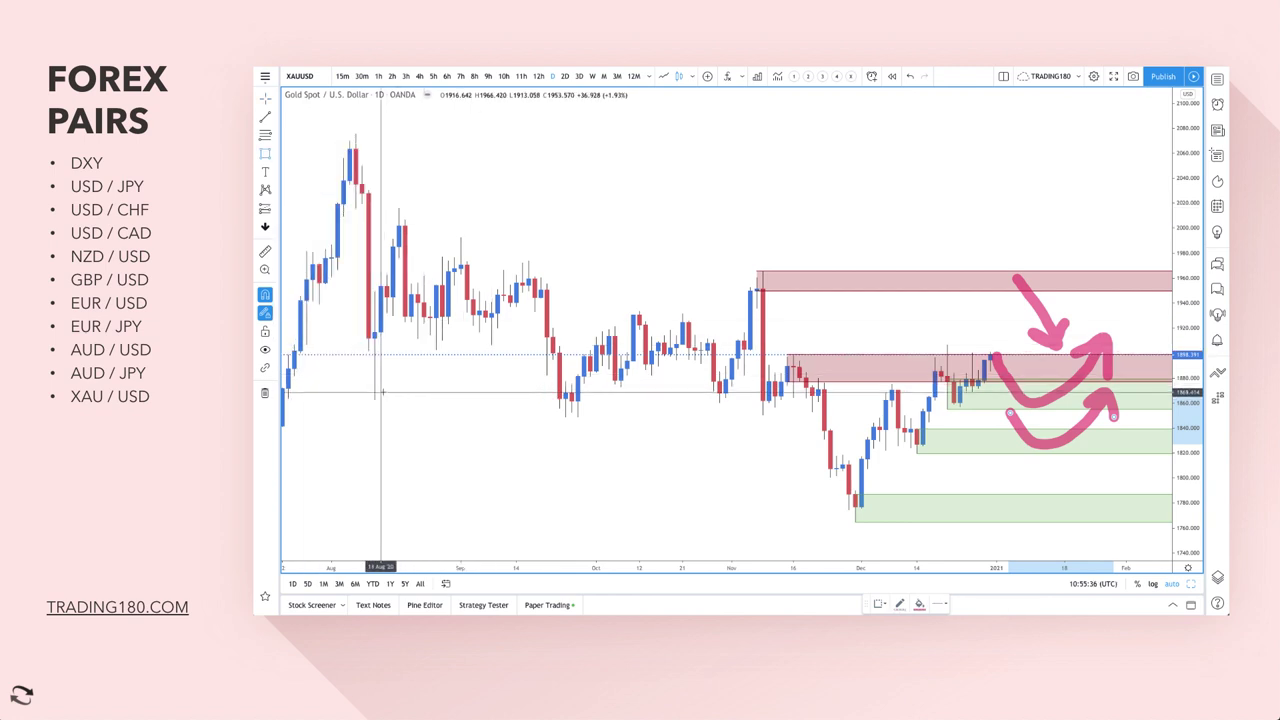
{"action": "left_click_drag", "start_coordinate": [375, 398], "coordinate": [1075, 410]}
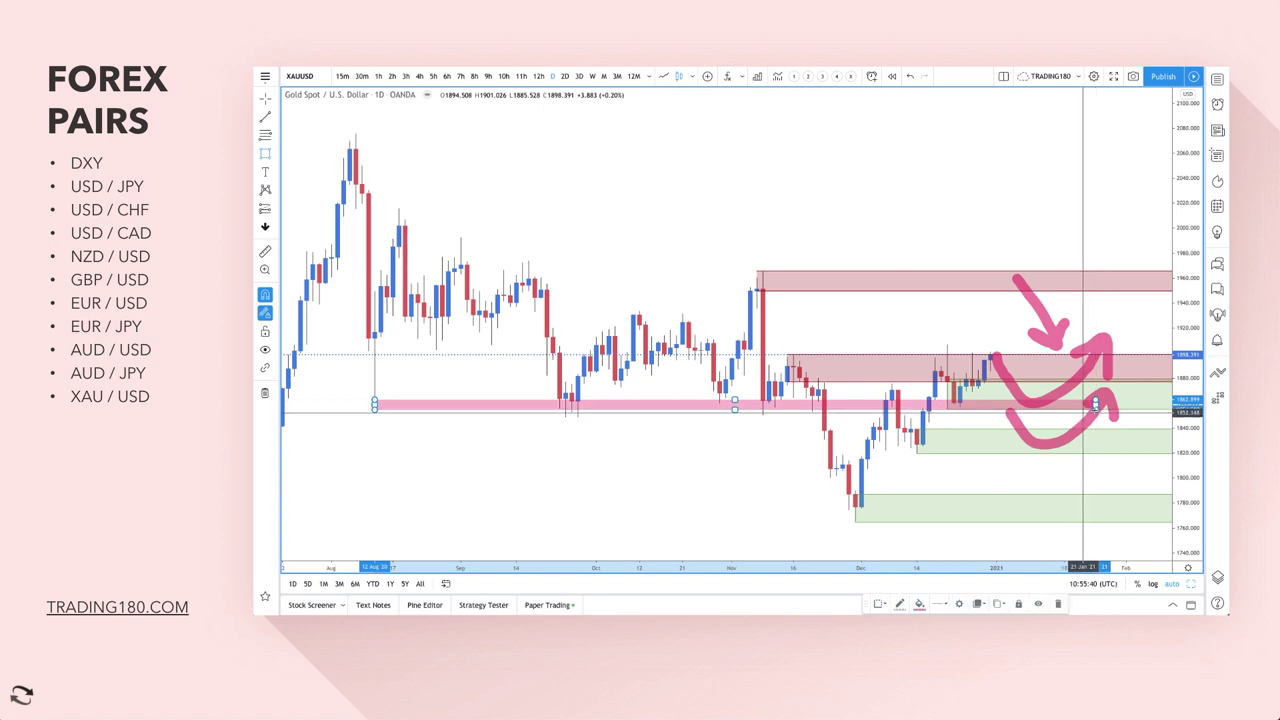
{"action": "scroll", "coordinate": [1095, 405], "scroll_direction": "up", "scroll_amount": 5}
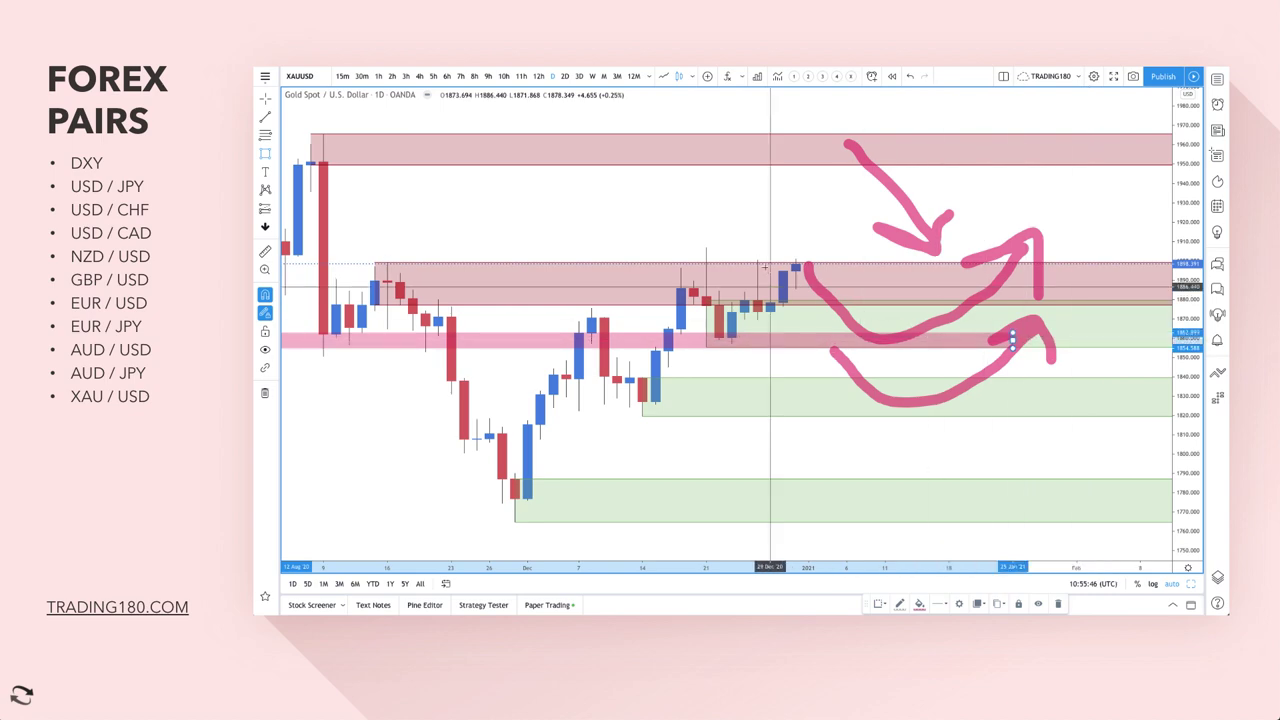
Switch the gold chart to the 1h interval, zoom out, and delete an accidental small rectangle.
{"action": "left_click", "coordinate": [380, 78]}
{"action": "scroll", "coordinate": [770, 305], "scroll_direction": "down", "scroll_amount": 6}
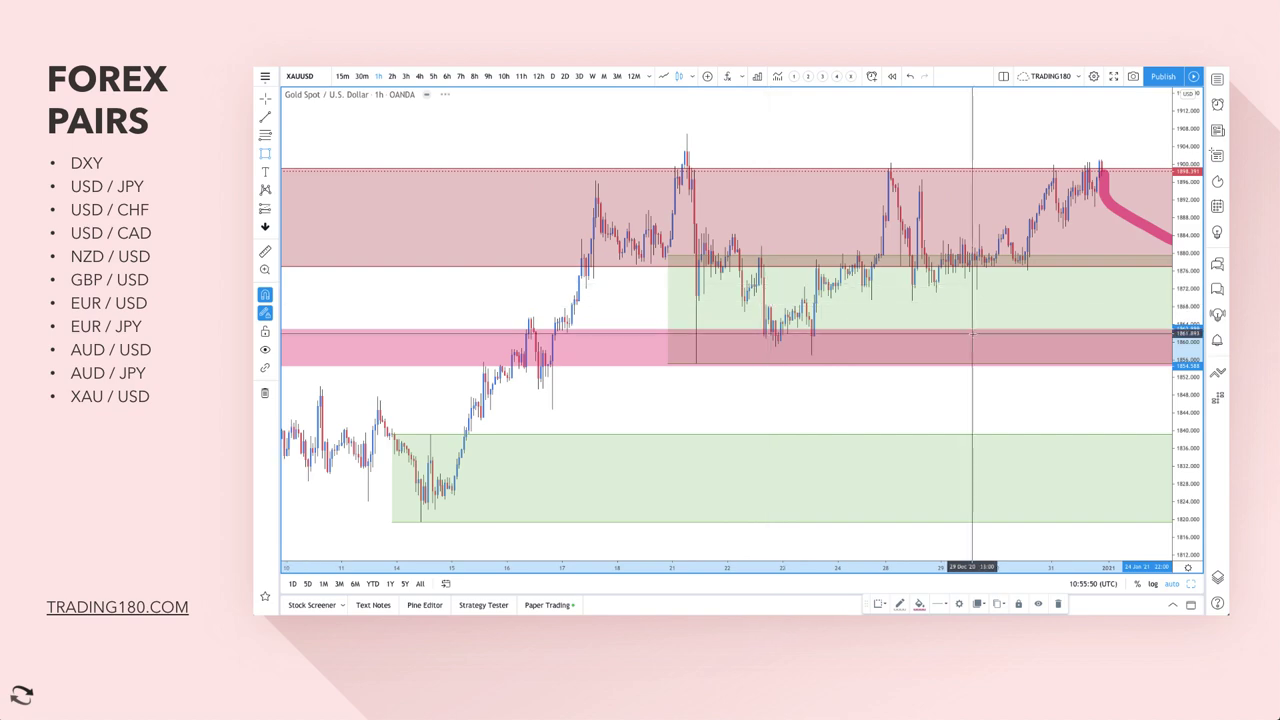
{"action": "scroll", "coordinate": [950, 370], "scroll_direction": "down", "scroll_amount": 3}
{"action": "scroll", "coordinate": [903, 373], "scroll_direction": "down", "scroll_amount": 5}
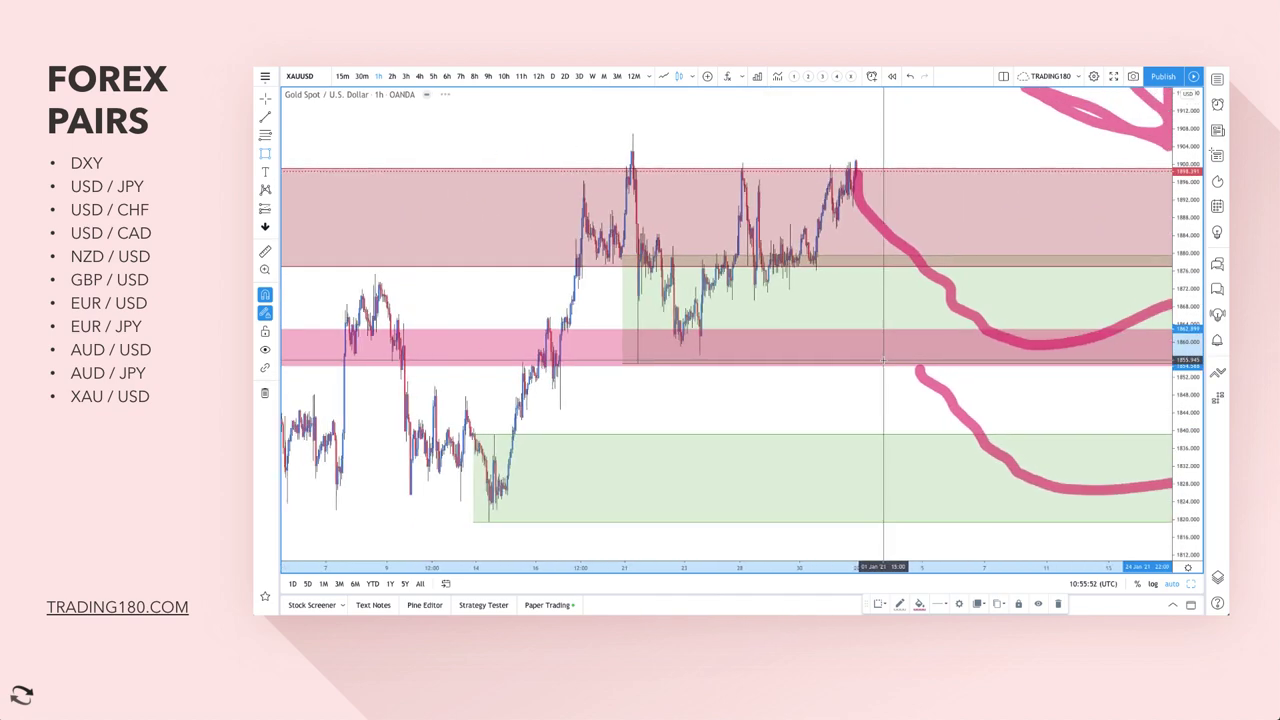
{"action": "mouse_move", "coordinate": [928, 276]}
{"action": "left_mouse_down"}
{"action": "mouse_move", "coordinate": [896, 262]}
{"action": "mouse_move", "coordinate": [910, 252]}
{"action": "left_mouse_up"}
{"action": "key", "text": "Delete"}
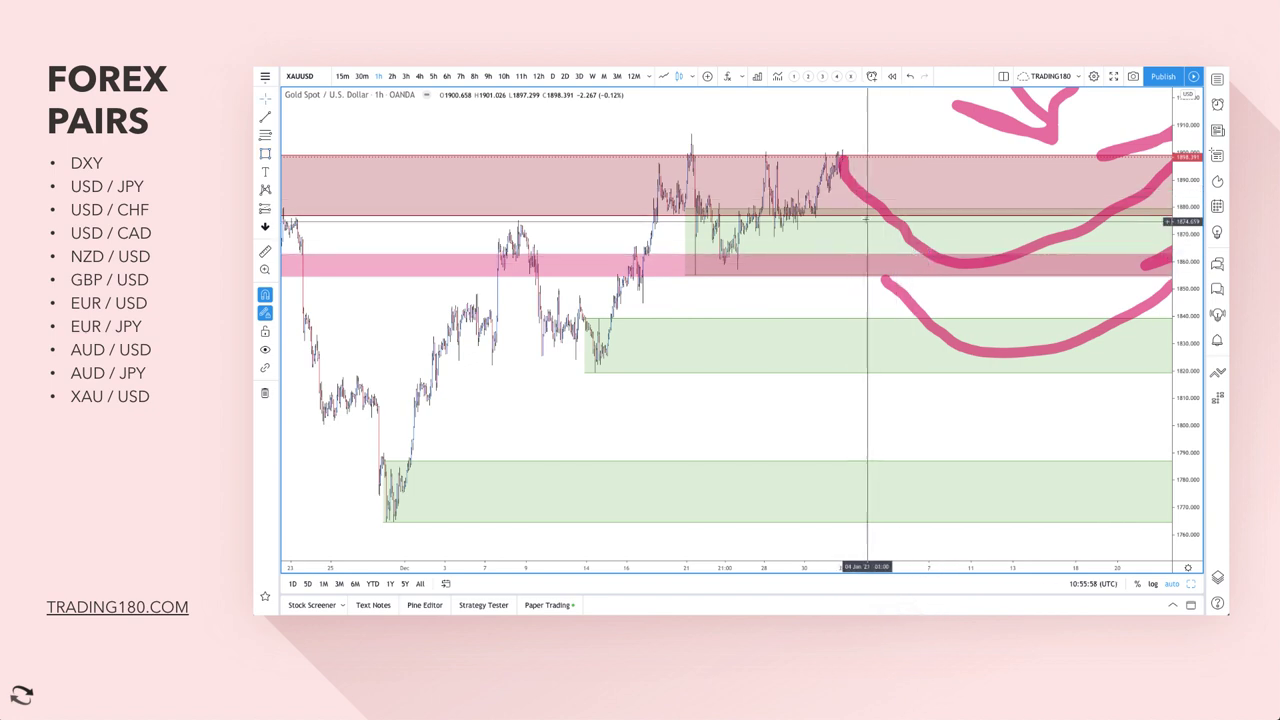
Draw a thin pink rectangle band near 1823 spanning late November to mid-January.
{"action": "scroll", "coordinate": [900, 290], "scroll_direction": "down", "scroll_amount": 2}
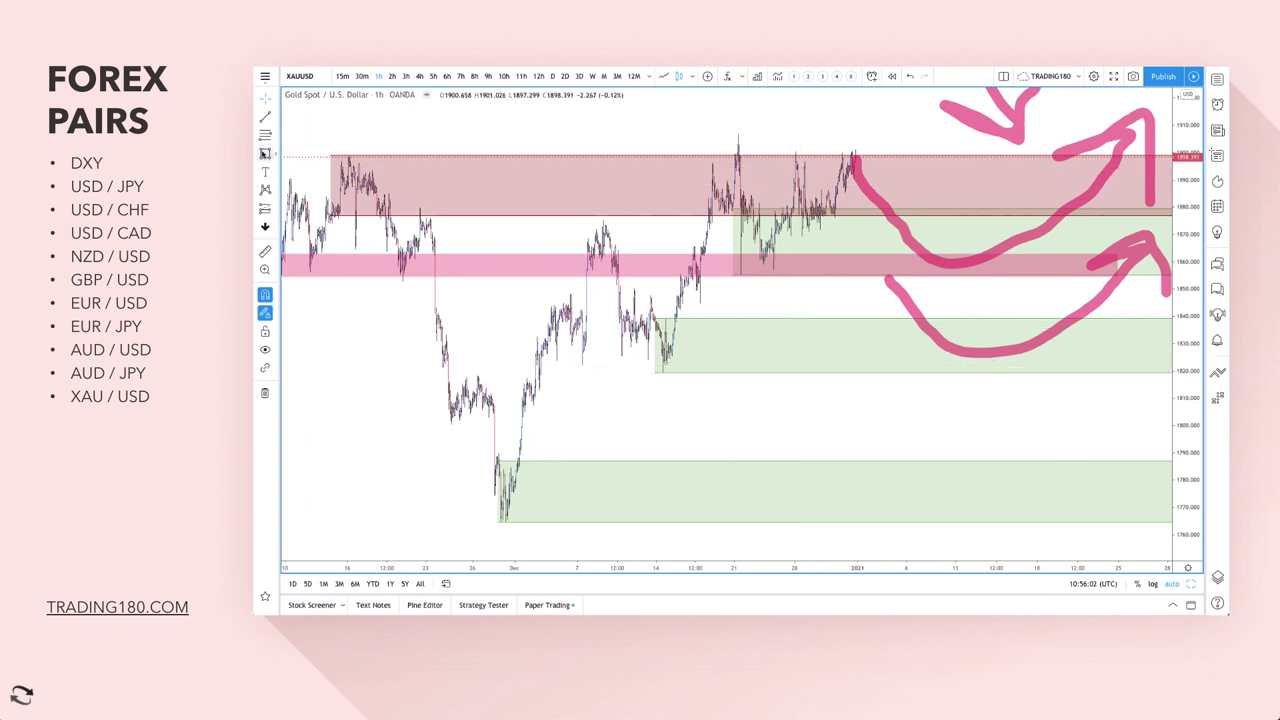
{"action": "left_click", "coordinate": [265, 153]}
{"action": "left_click_drag", "start_coordinate": [490, 356], "coordinate": [1053, 360]}
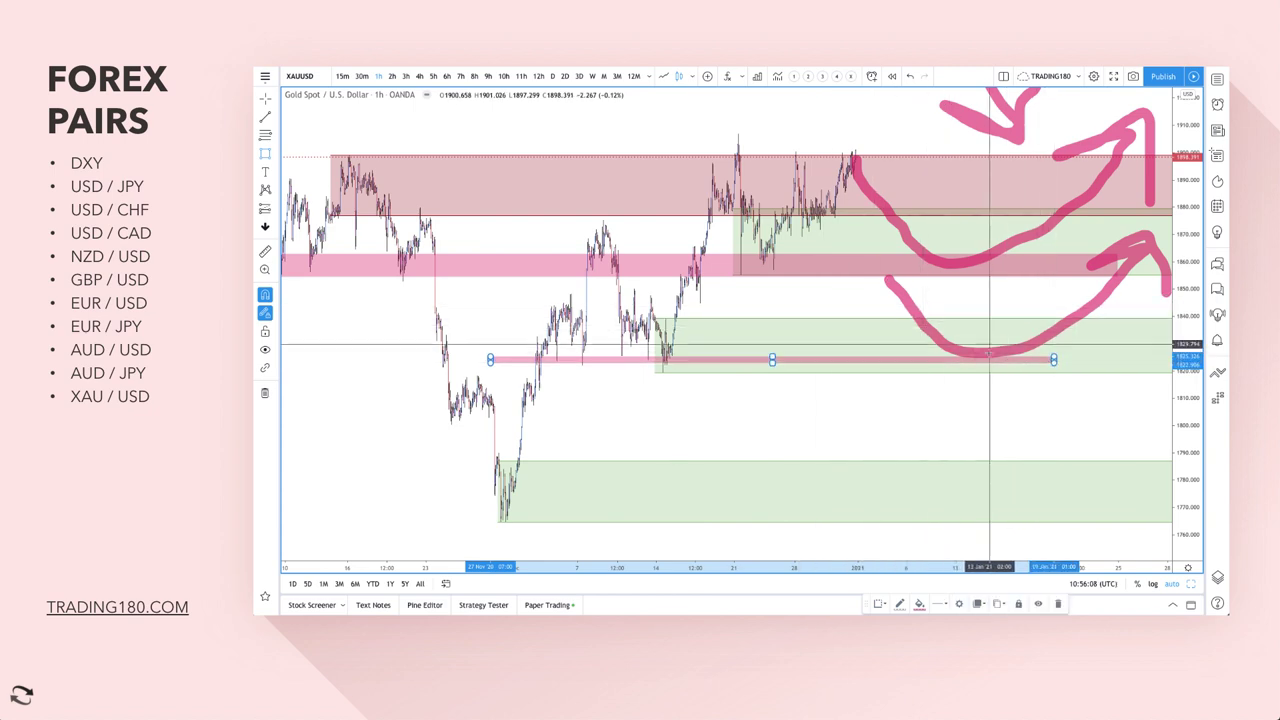